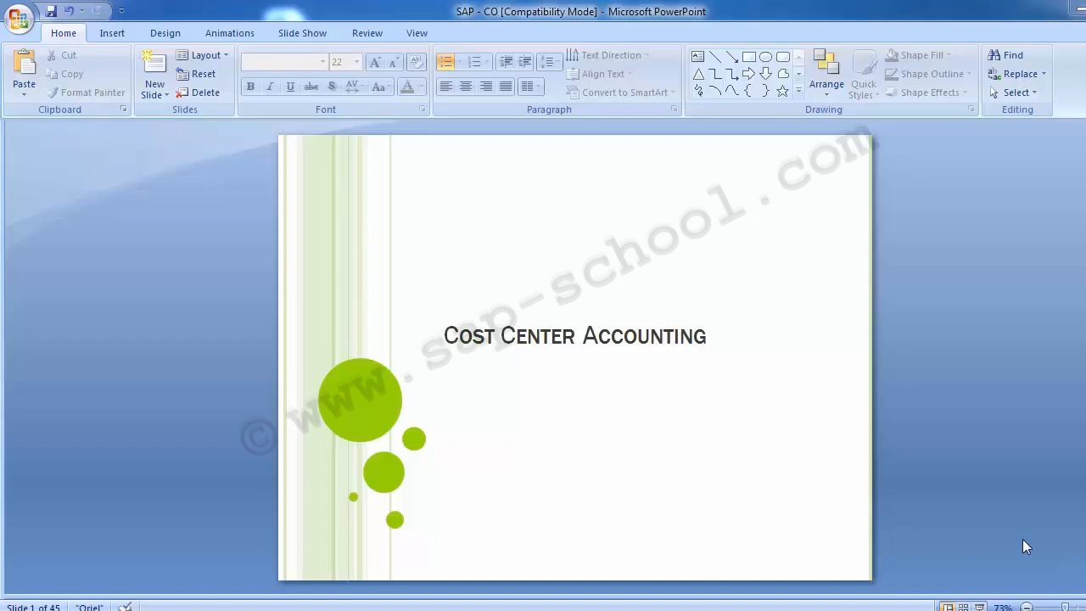
Read through the presentation from the title slide to the Configuration slide, keeping the current Windows color scheme and suppressing its performance message
click(180, 358)
scroll(180, 357, down, 1)
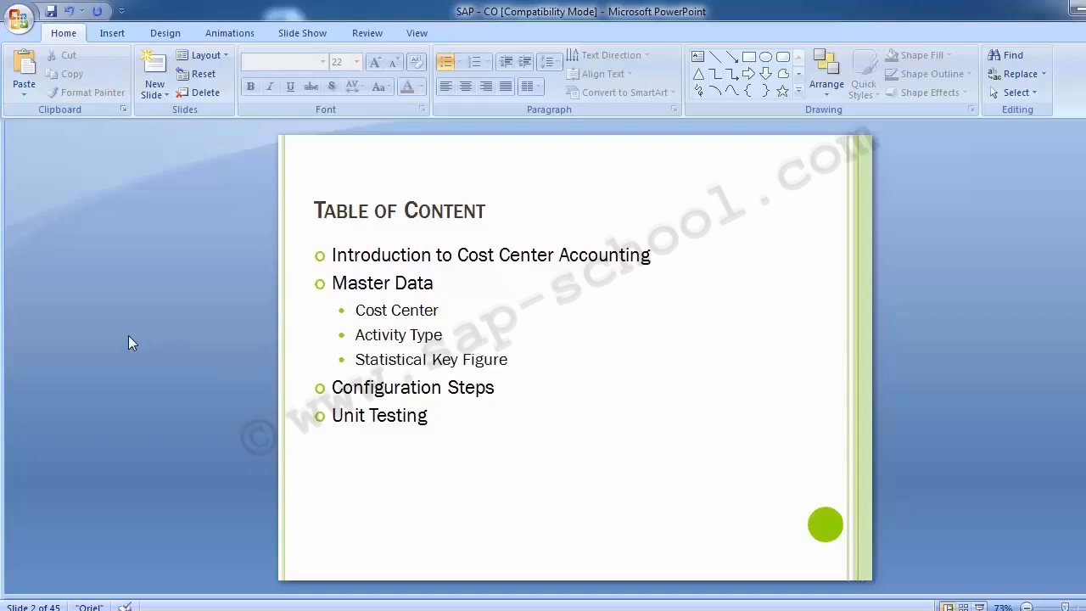
key(Page_Down)
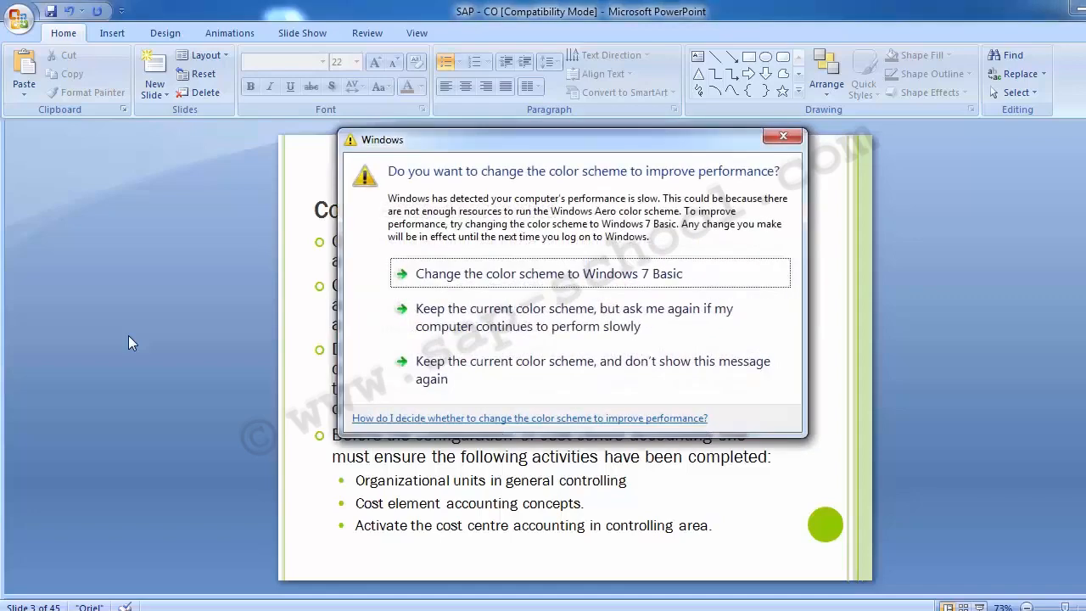
click(439, 374)
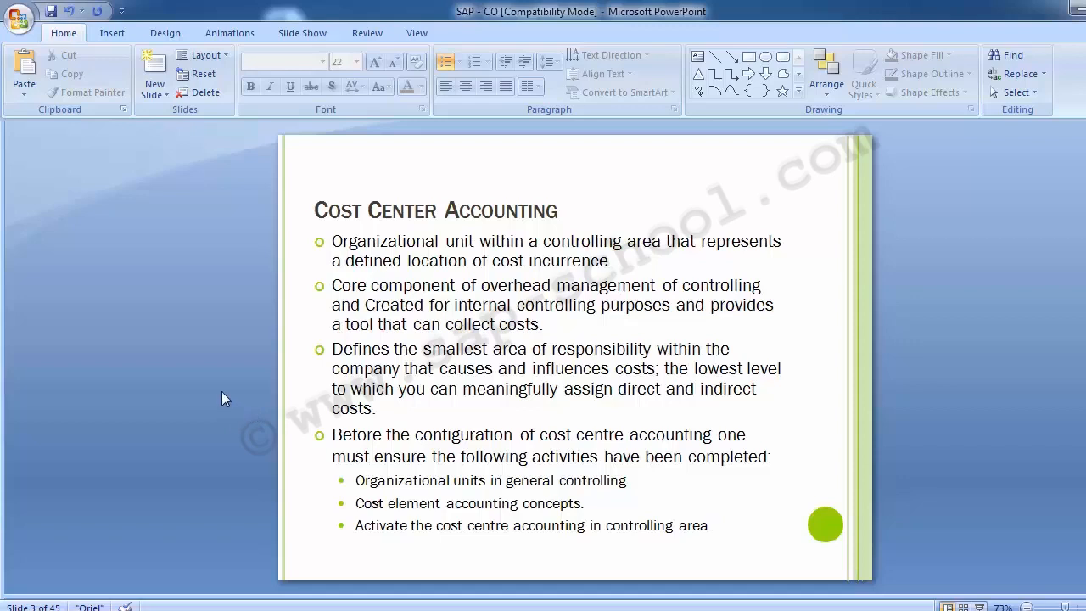
scroll(221, 393, down, 1)
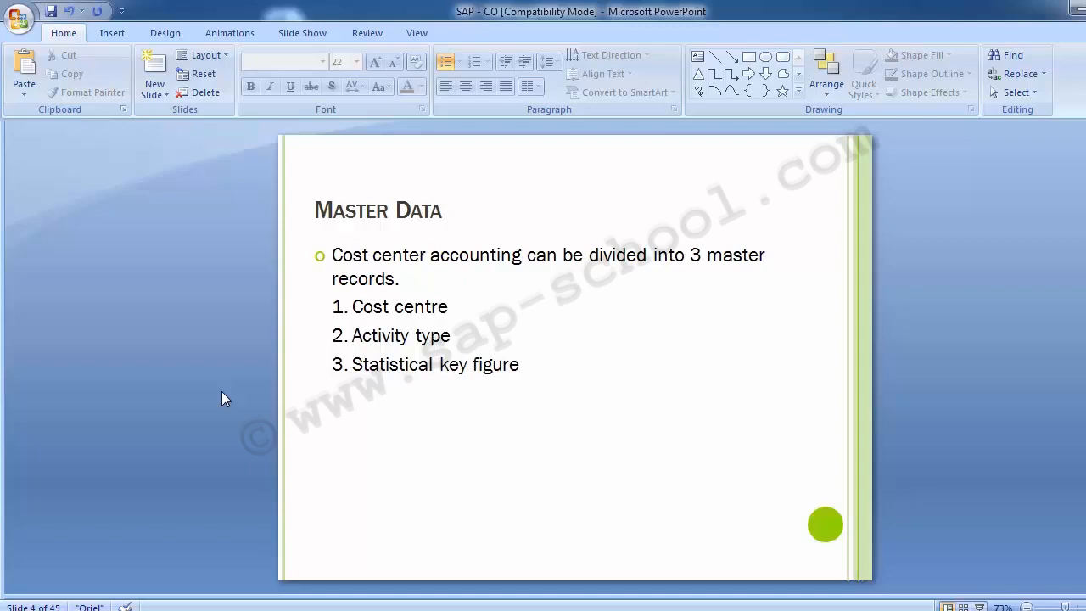
scroll(221, 391, down, 1)
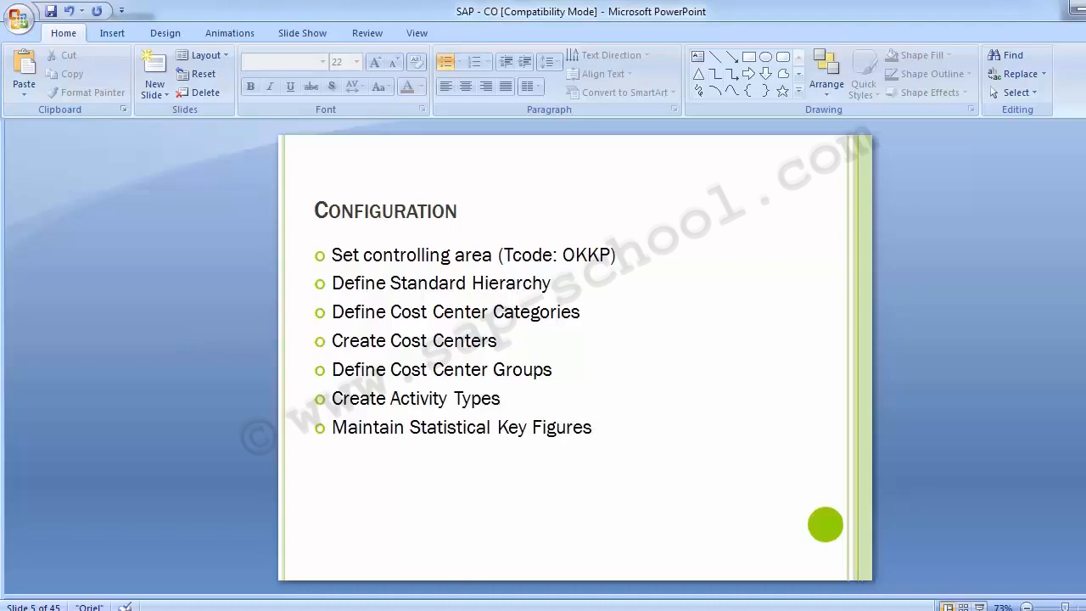
Switch to SAP Easy Access and start transaction OKKP to maintain controlling areas
mouse_move(481, 596)
click(548, 537)
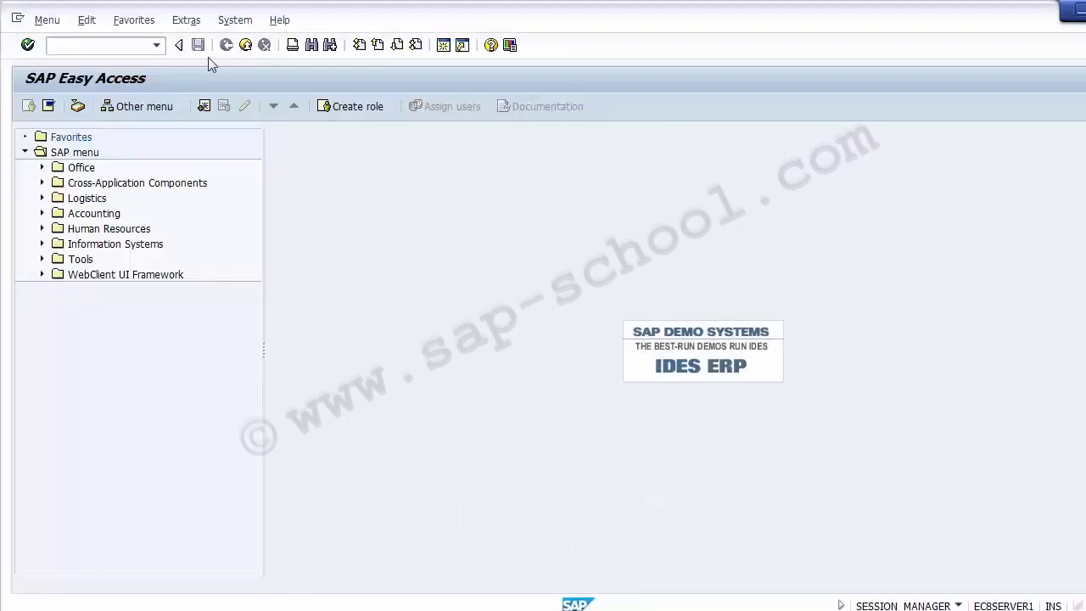
click(105, 46)
key(alt+Tab)
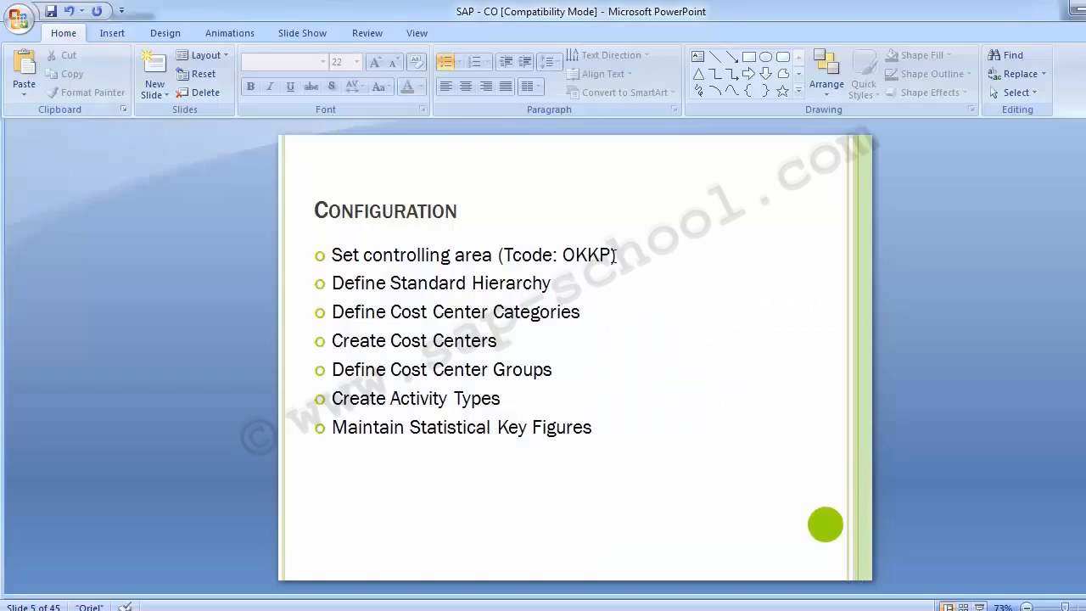
key(alt+Tab)
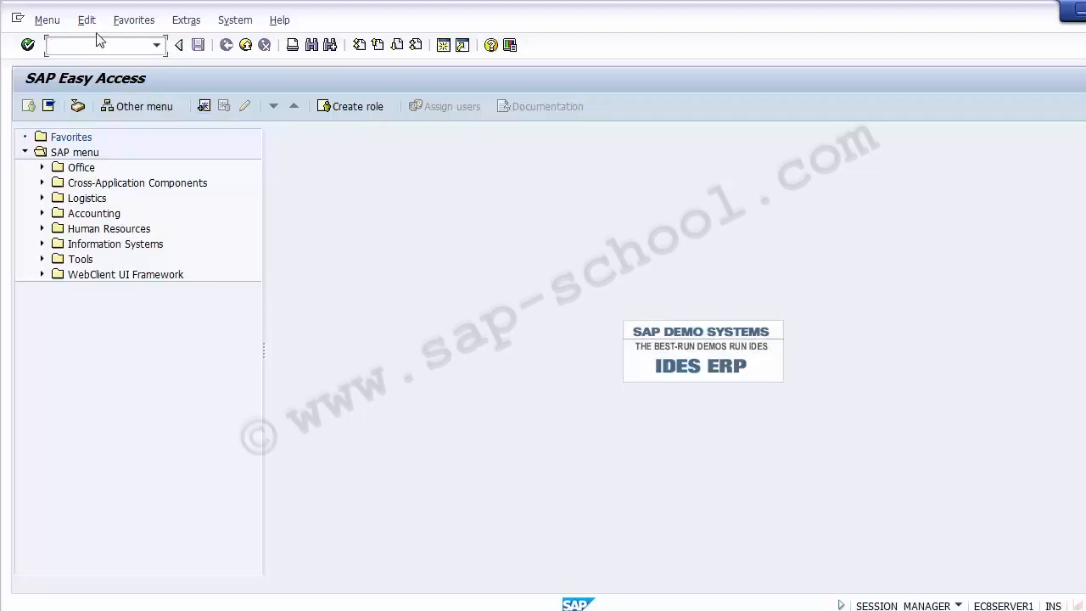
text(OKKP)
key(Return)
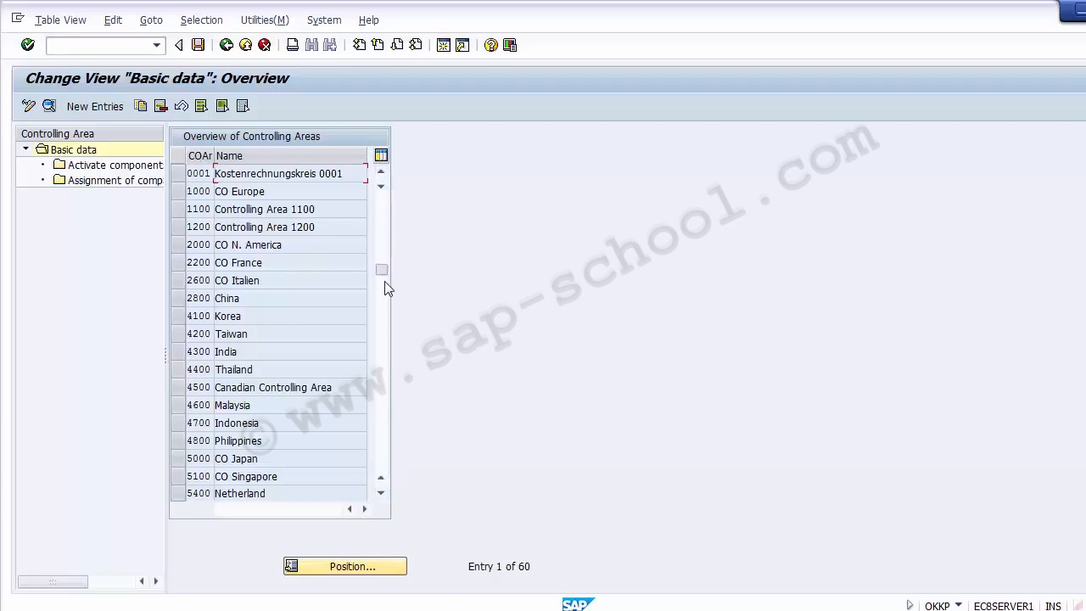
Position the controlling area overview at CO area Z100
drag(382, 206, 383, 331)
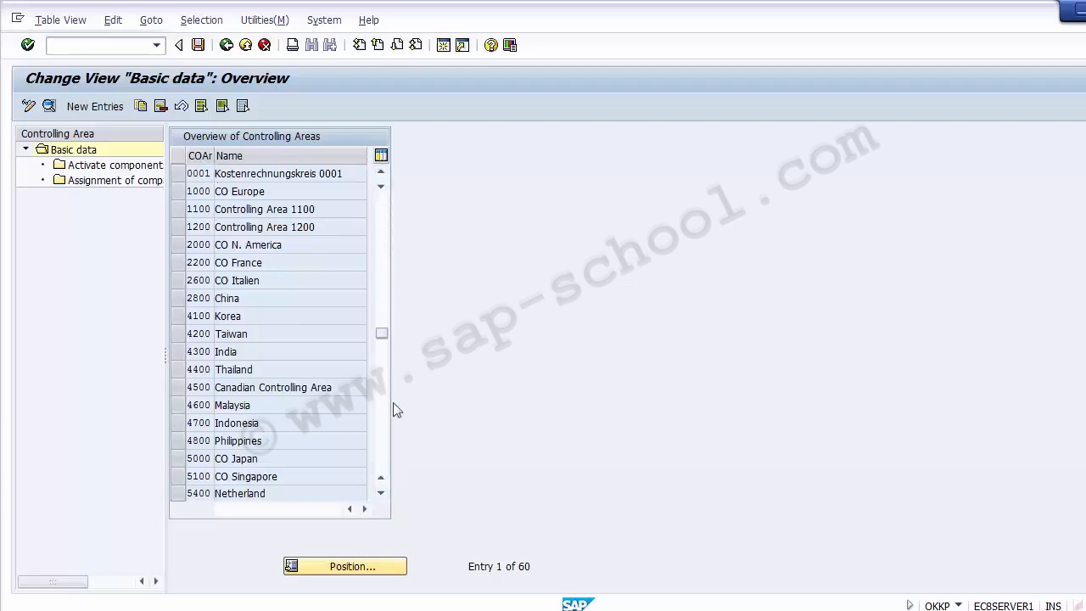
click(352, 570)
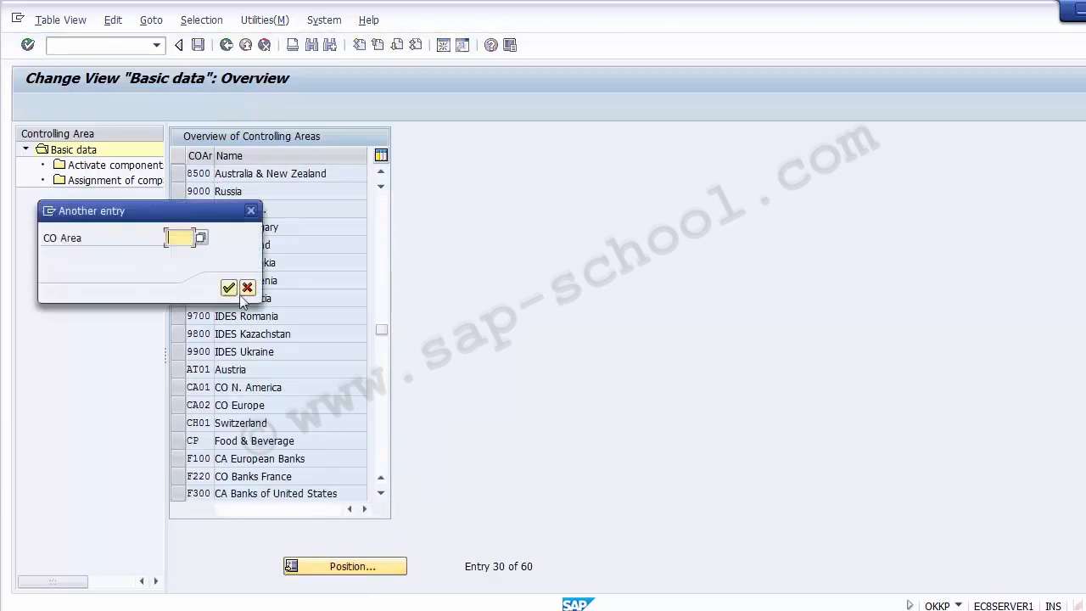
text(Z)
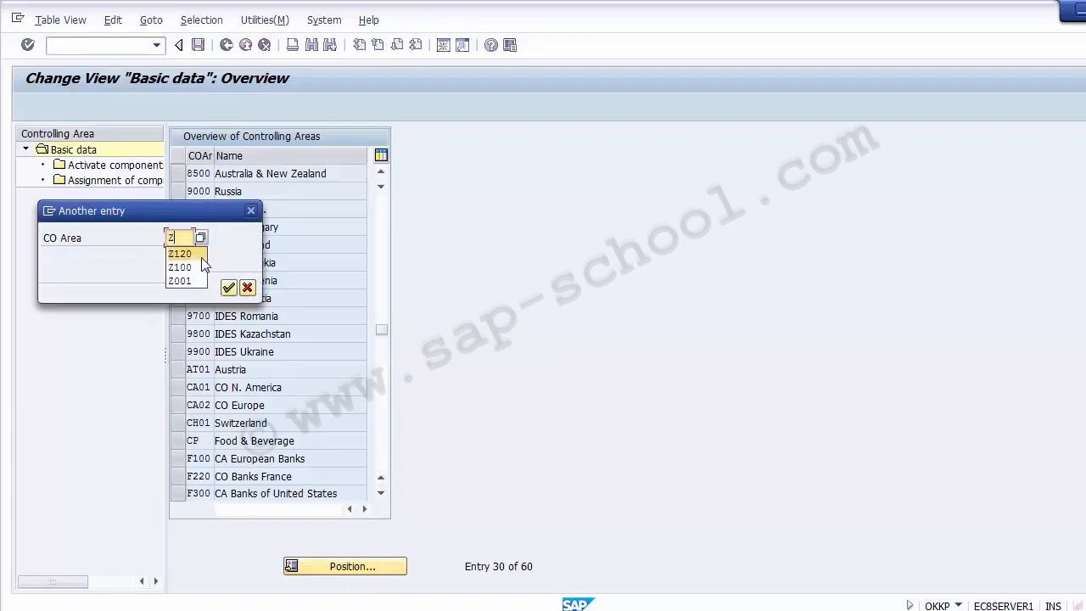
click(204, 266)
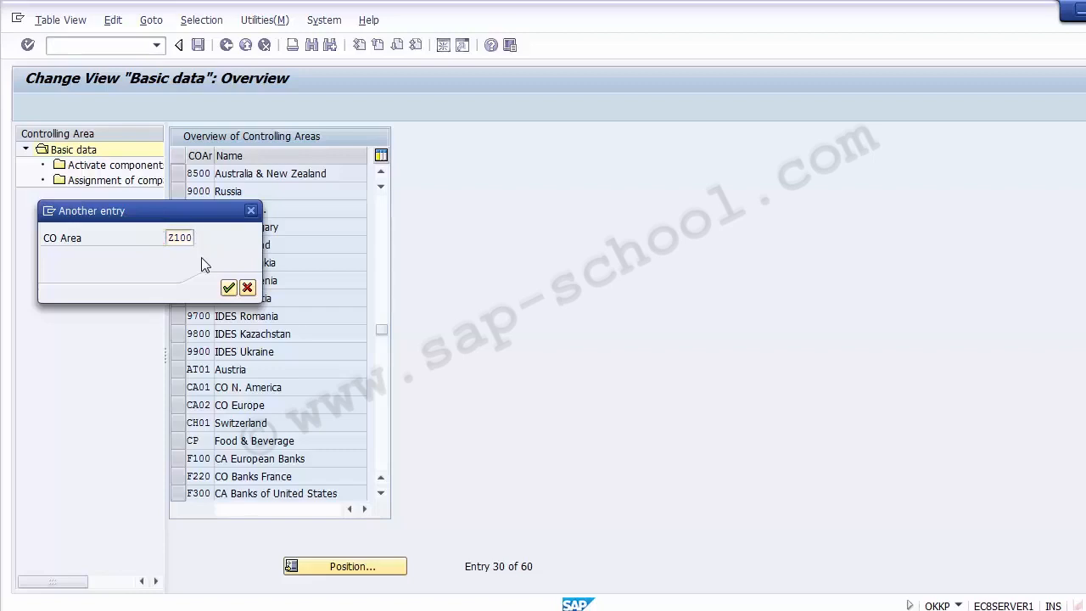
key(Return)
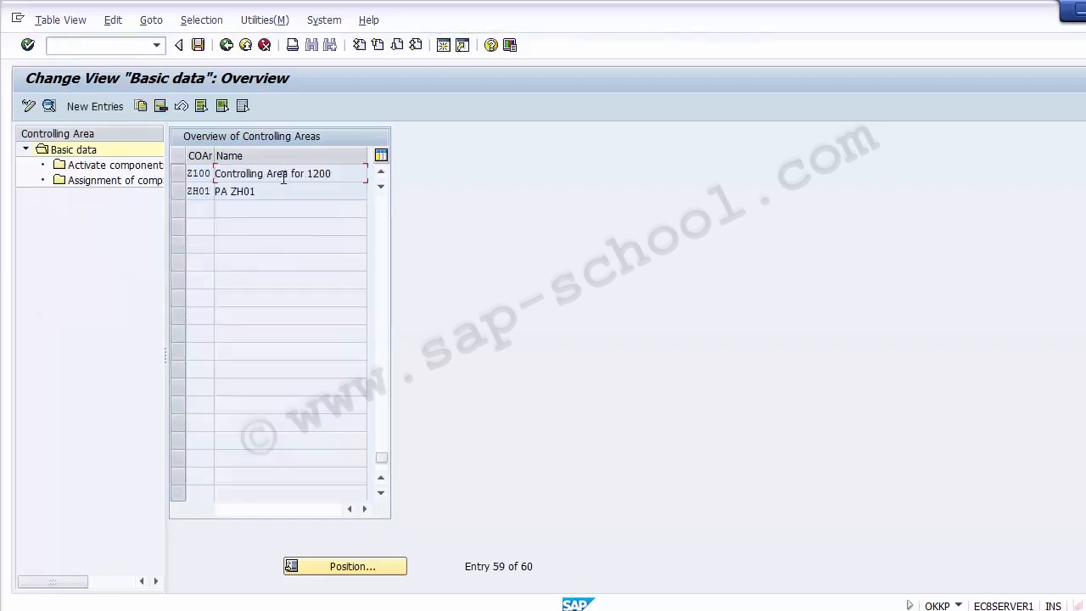
Select controlling area Z100 and show the details of its activated components and control indicators
click(181, 174)
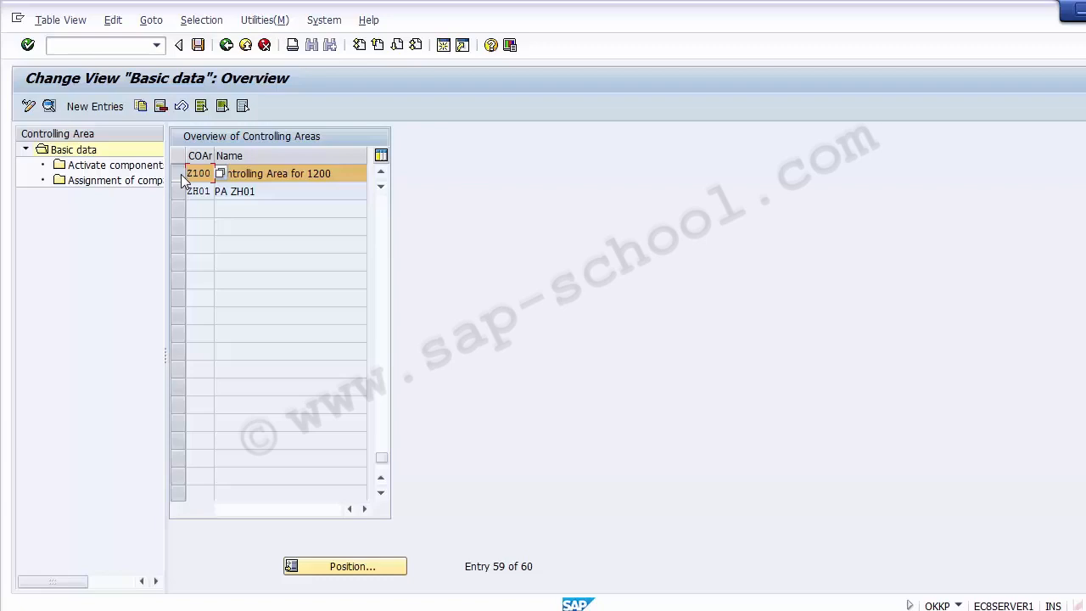
click(181, 174)
click(181, 192)
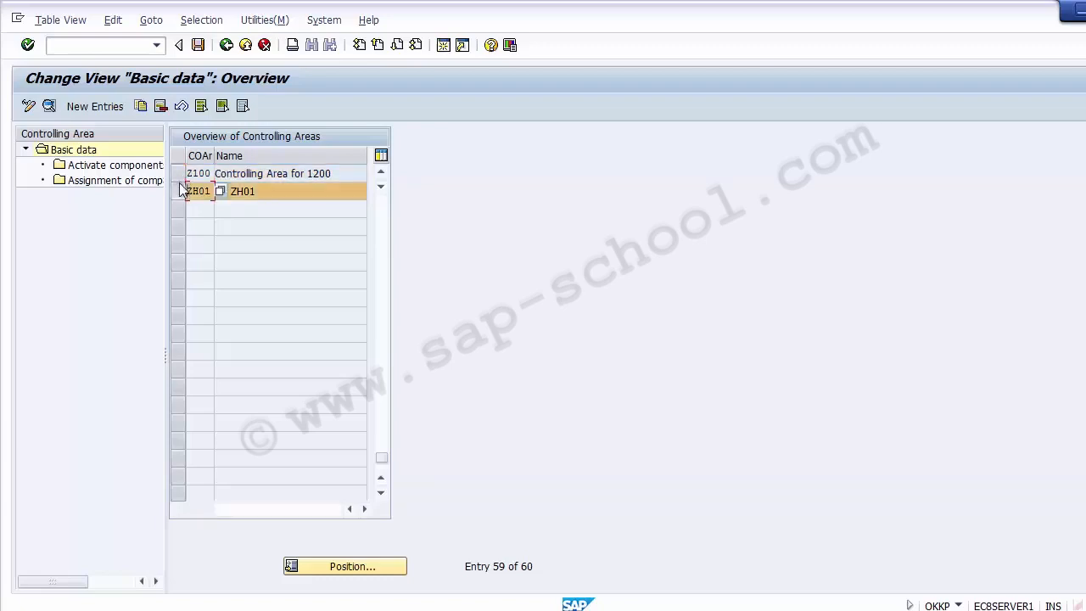
click(179, 193)
click(181, 174)
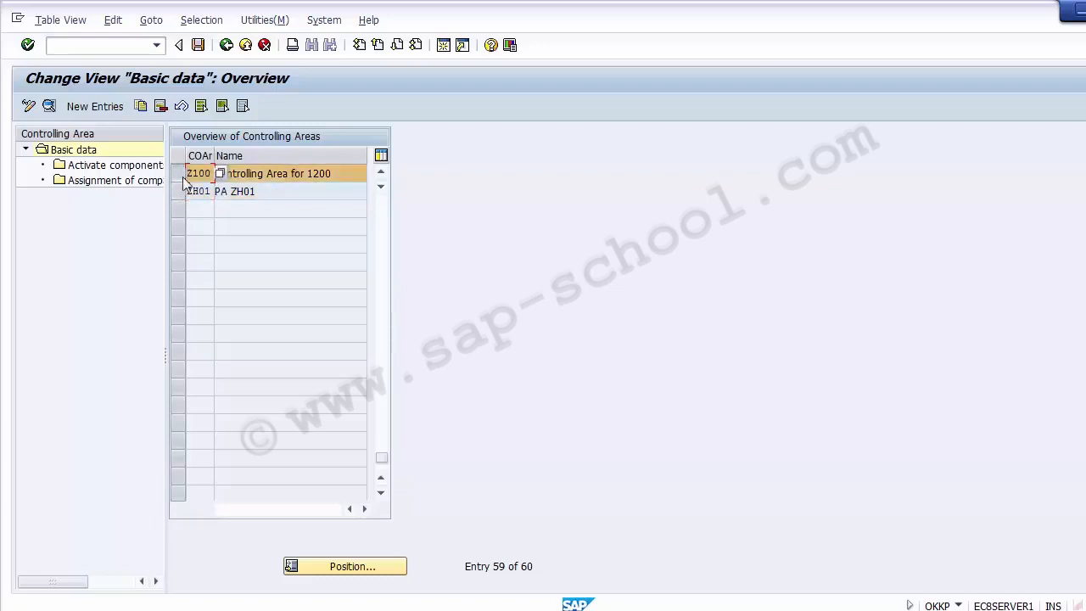
click(72, 169)
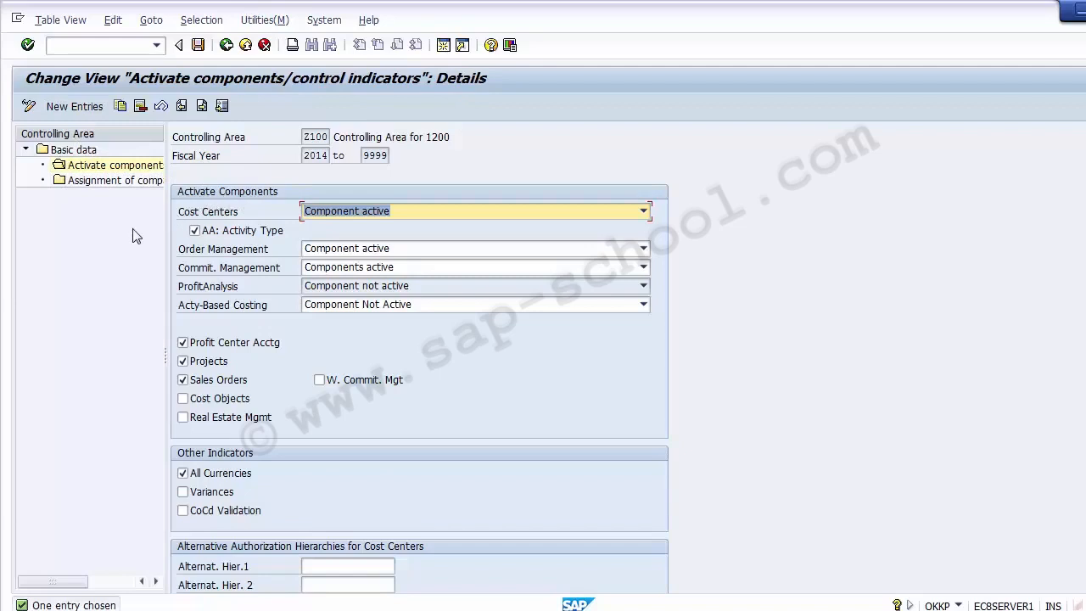
Set Cost Centers to "Component active" for controlling area Z100
click(233, 217)
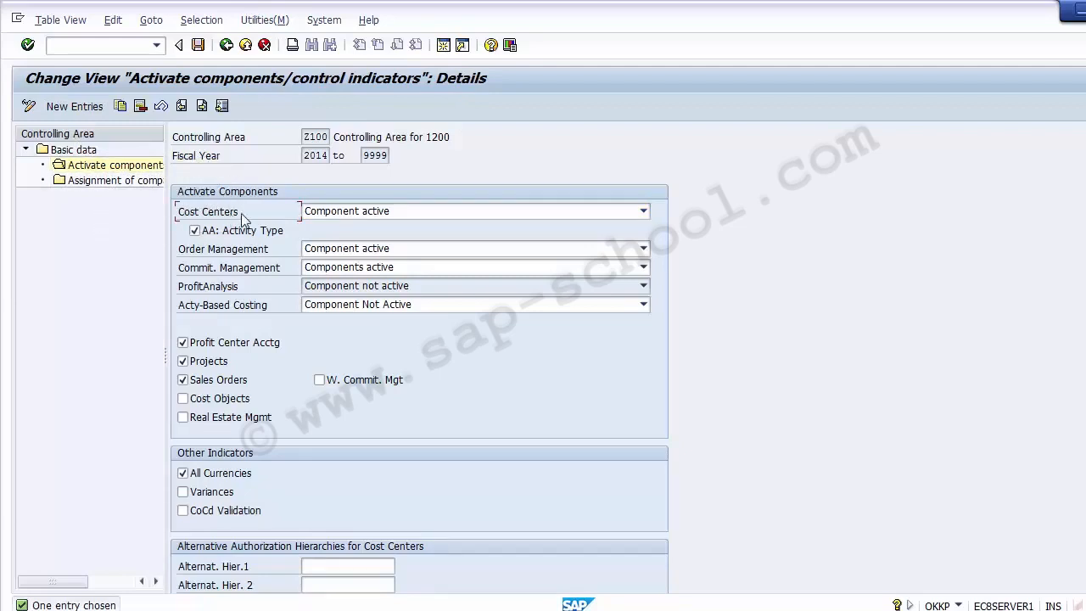
click(376, 217)
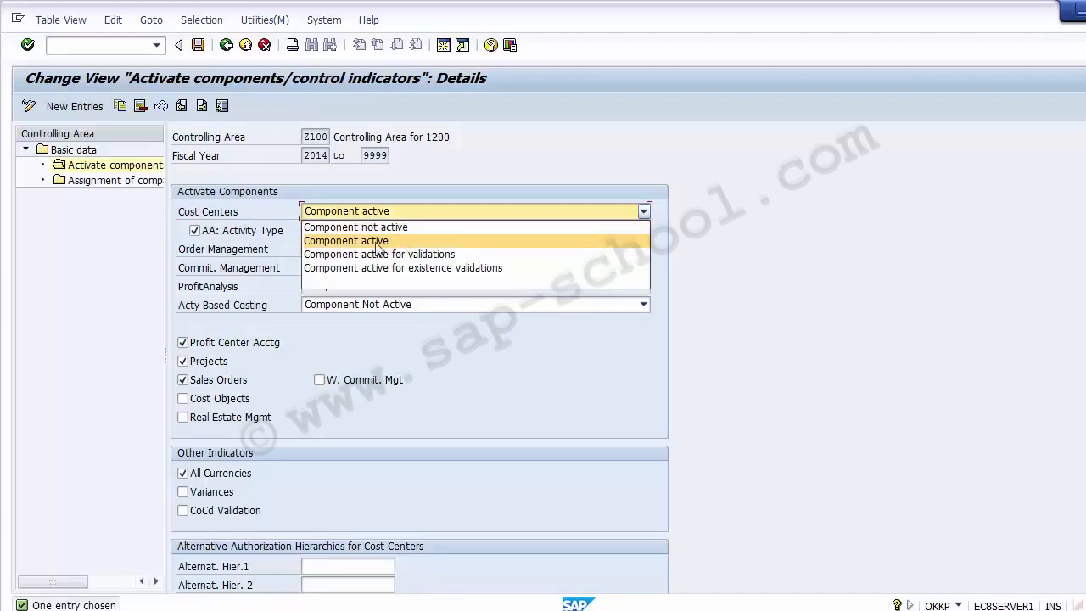
click(377, 243)
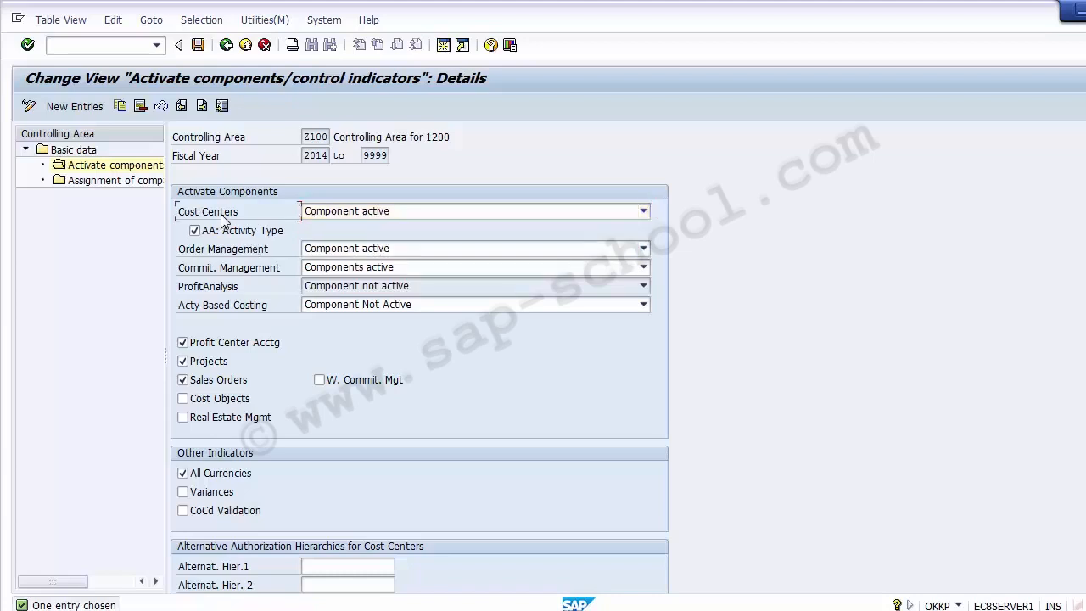
click(357, 214)
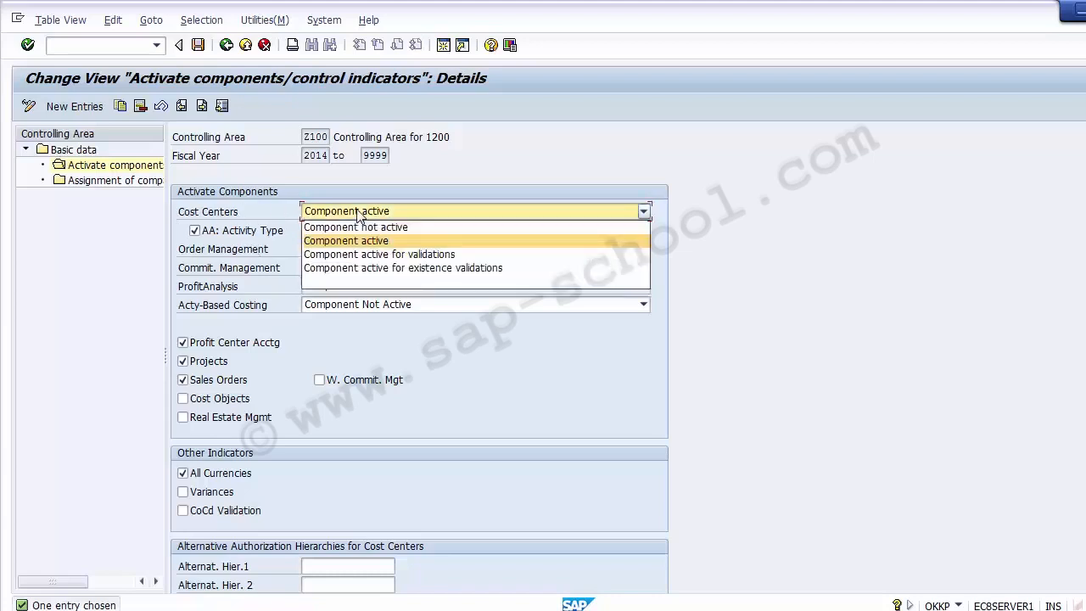
click(357, 214)
click(133, 344)
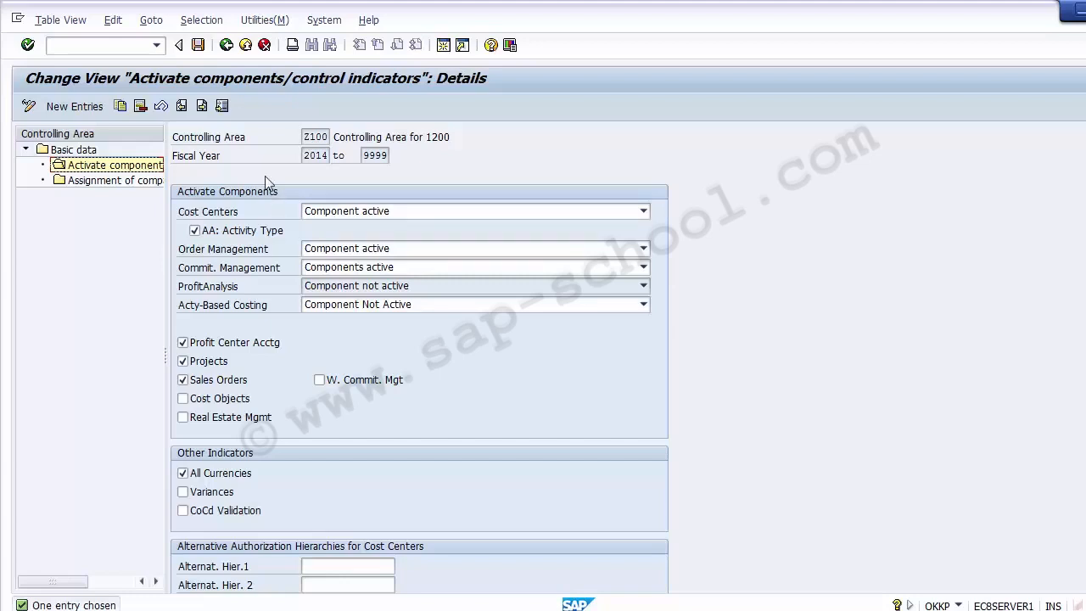
Examine the activation settings for cost centers, order management and commitment management in controlling area Z100
click(313, 137)
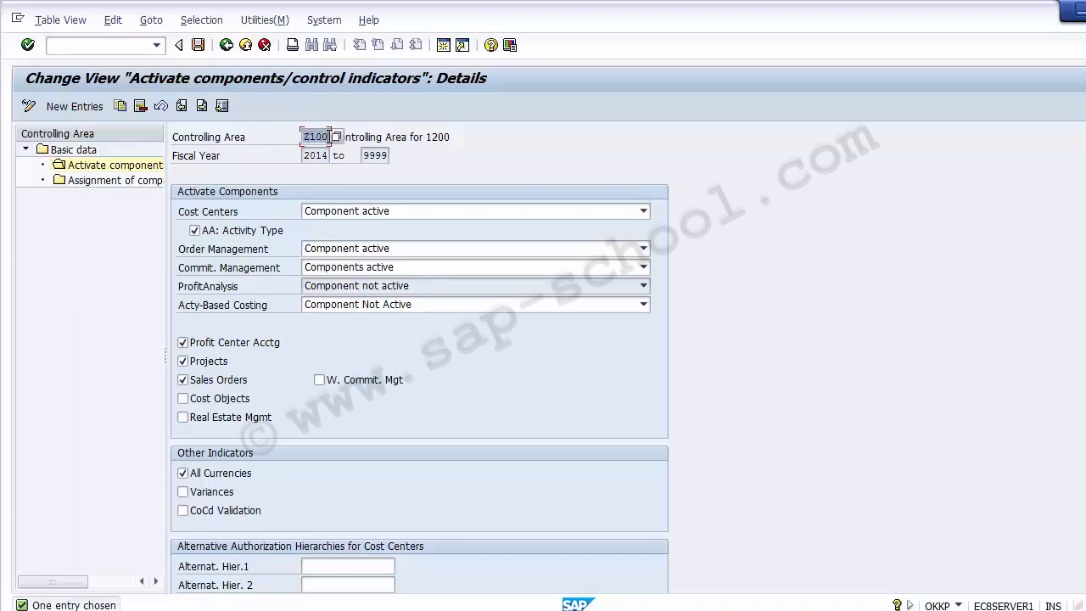
click(131, 342)
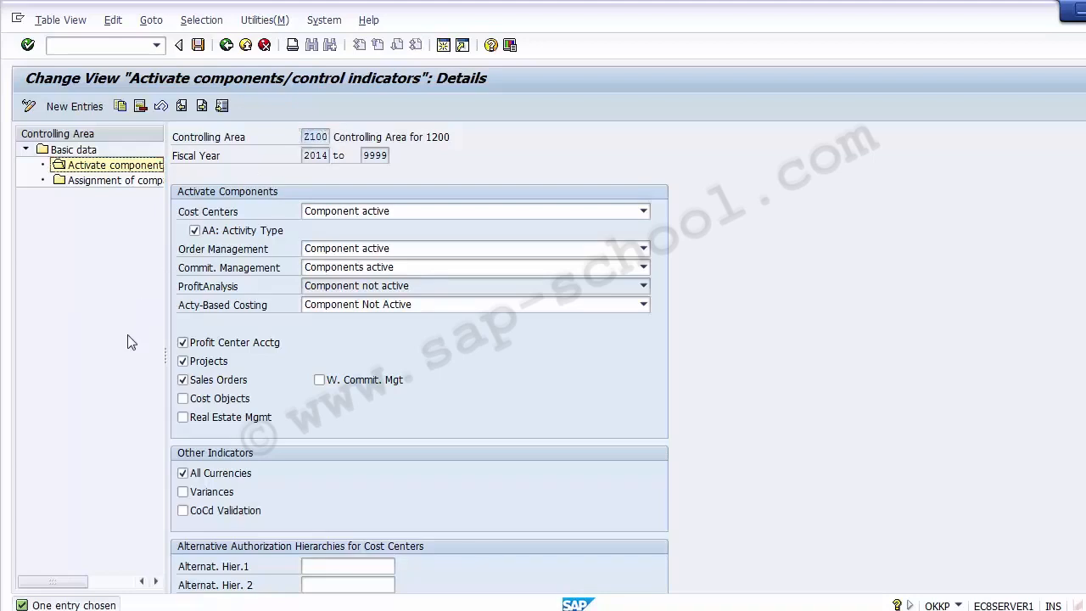
click(226, 215)
click(238, 254)
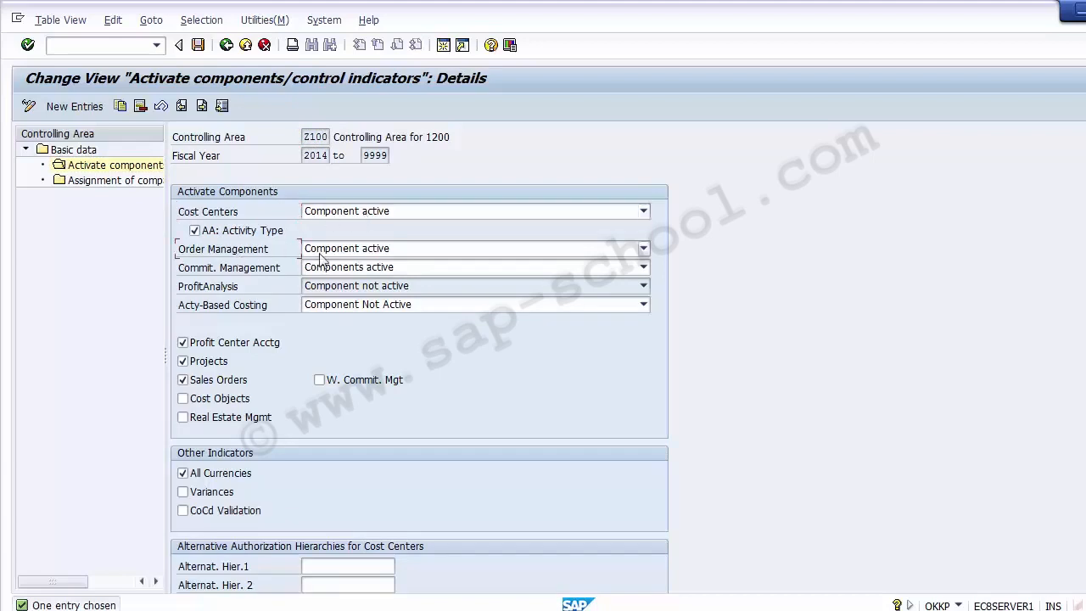
click(245, 274)
click(118, 349)
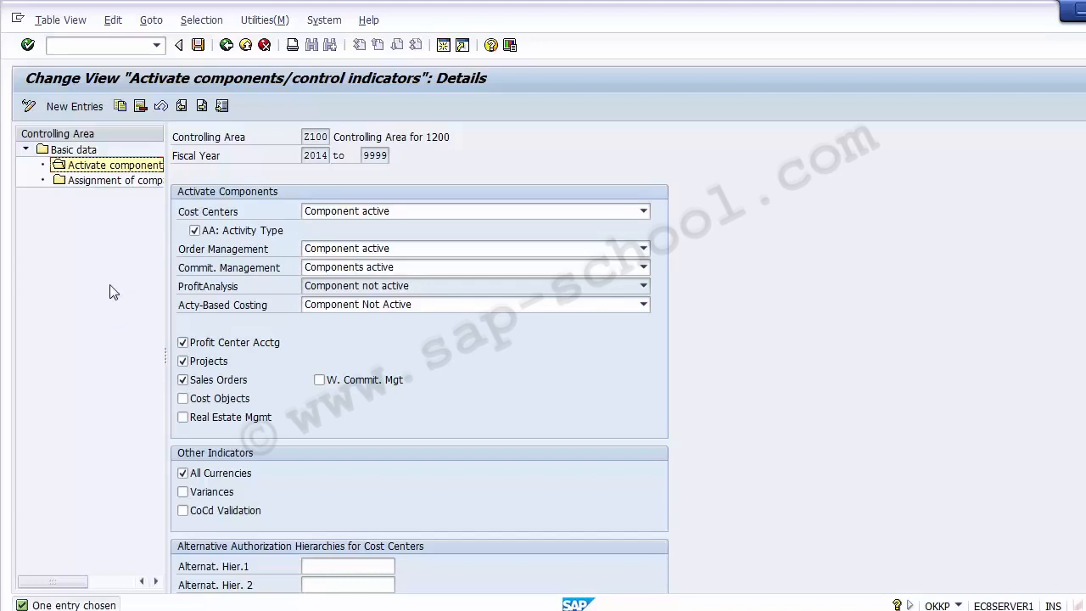
click(227, 46)
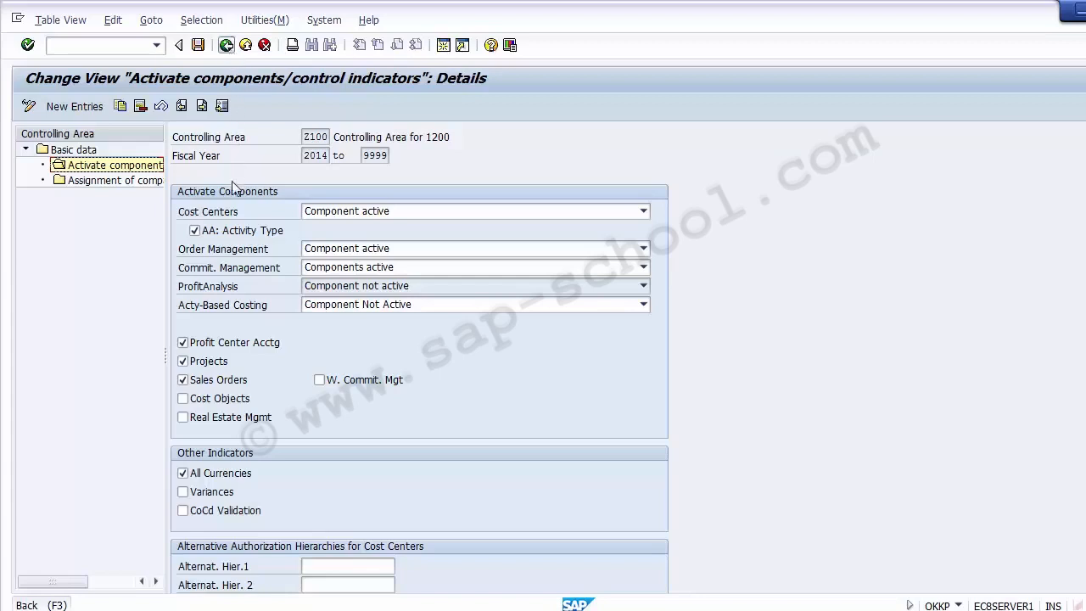
click(230, 213)
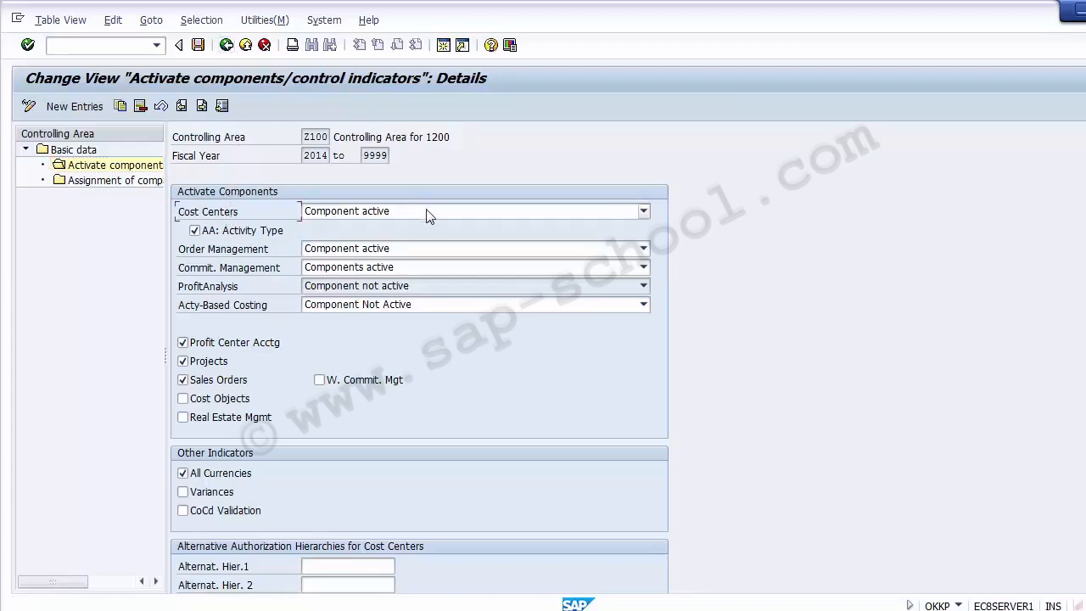
Save the component activation settings of controlling area Z100 and go back out of the component views
click(199, 46)
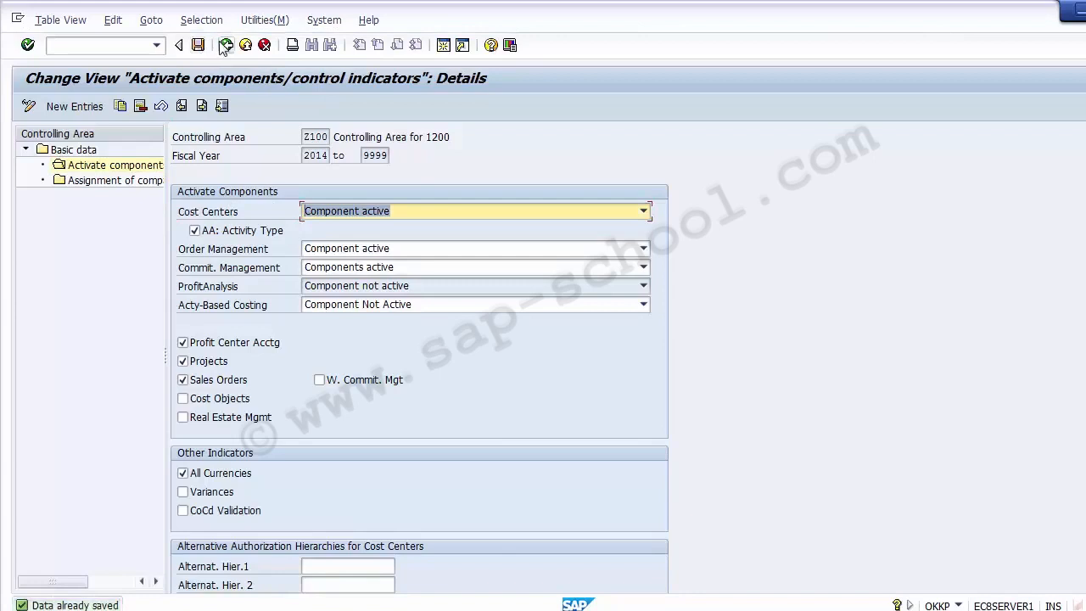
click(225, 48)
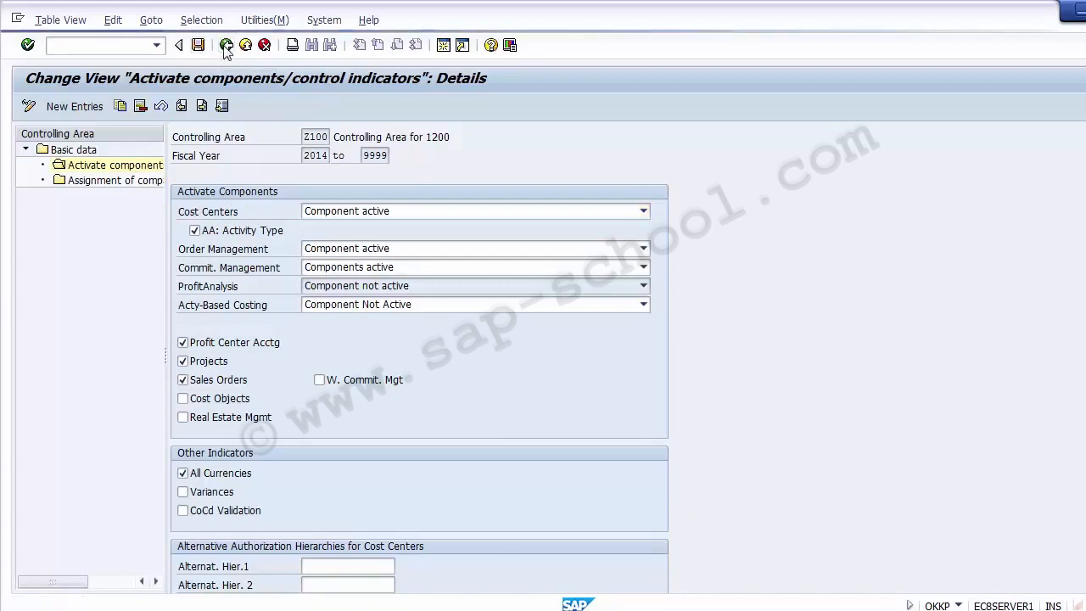
click(227, 48)
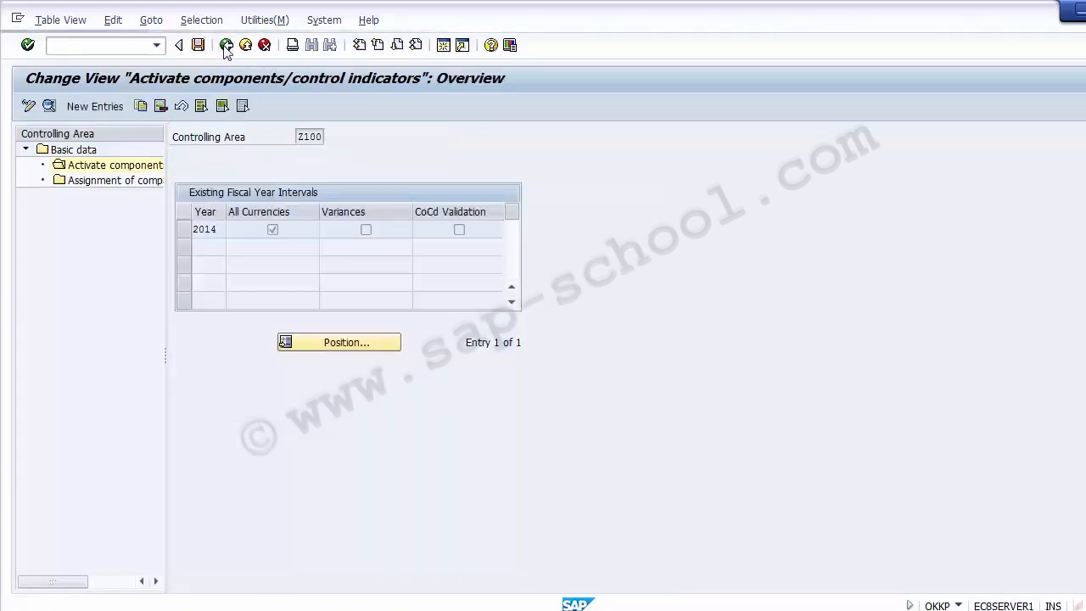
click(226, 47)
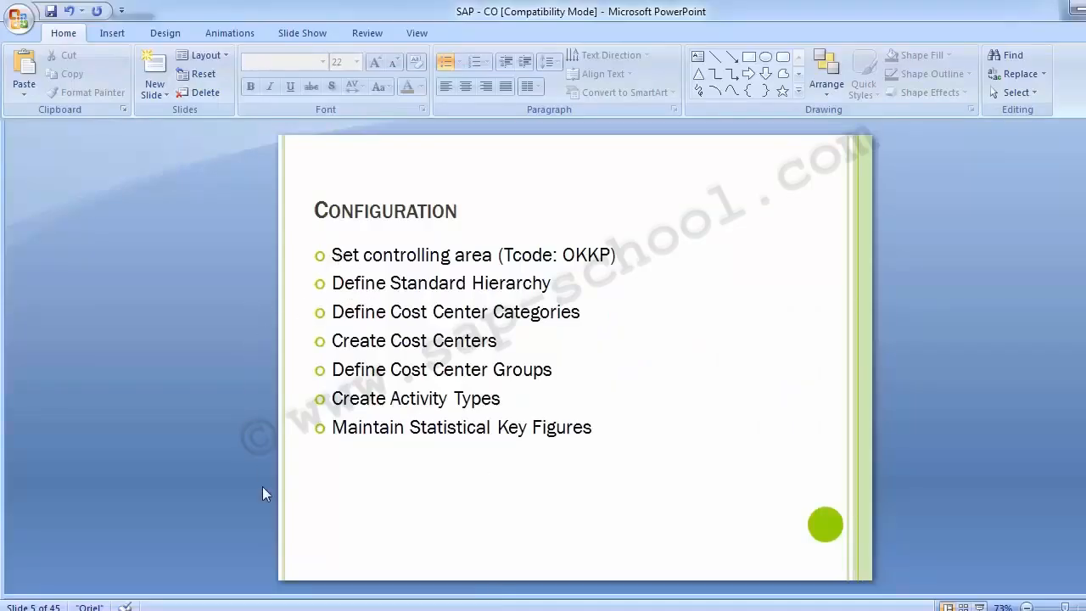
Review the prerequisites on the presentation's Cost Center Accounting slide and return to the Configuration slide
scroll(136, 463, up, 2)
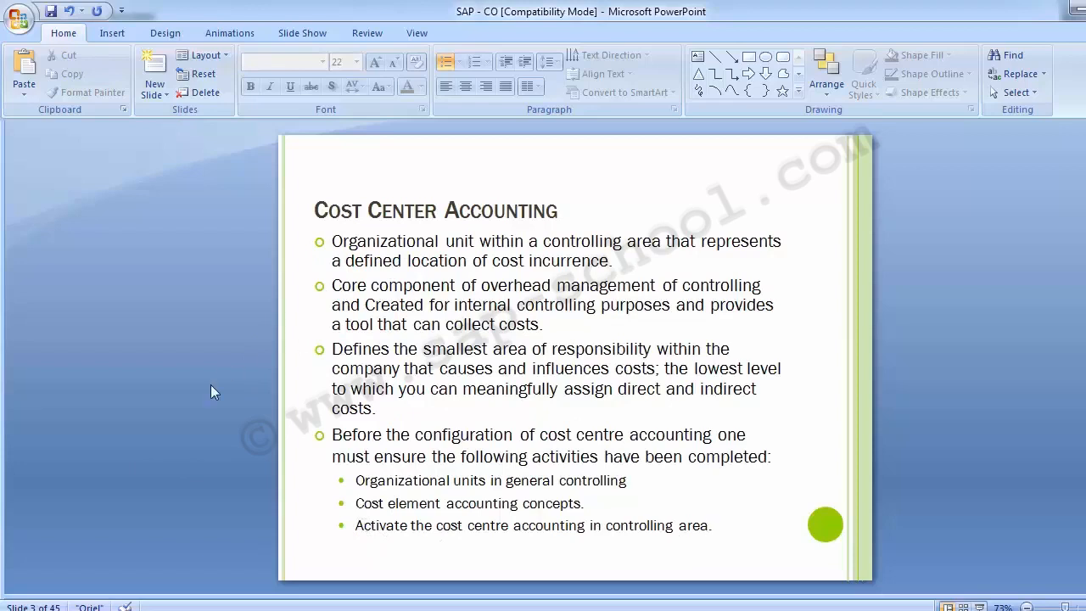
scroll(211, 386, down, 2)
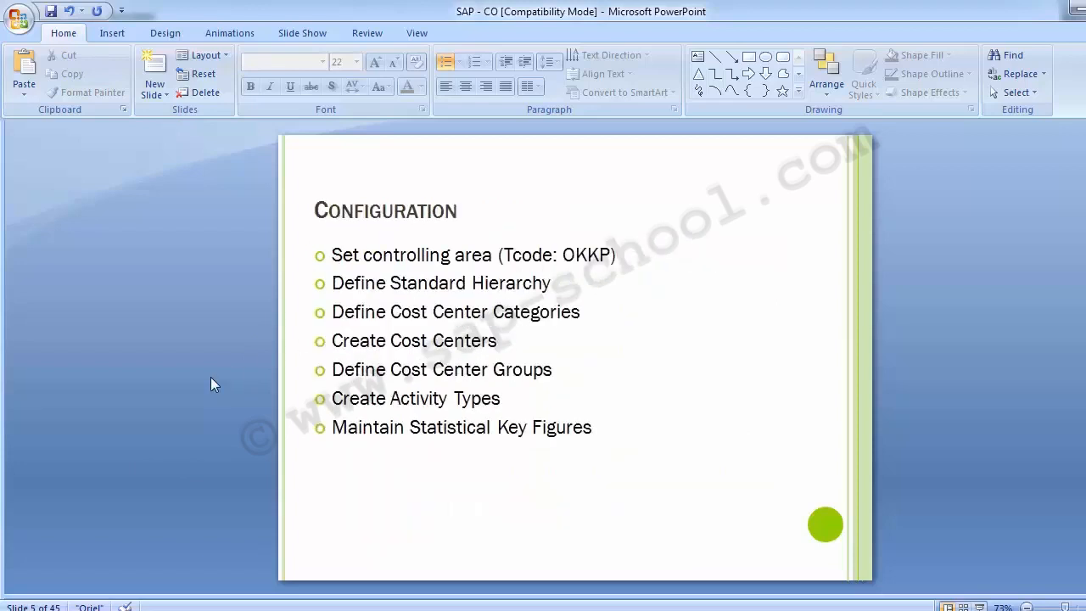
Read through the Configuration slide's list of activities and go on to the Standard Hierarchy slide
click(346, 263)
click(216, 282)
key(Page_Down)
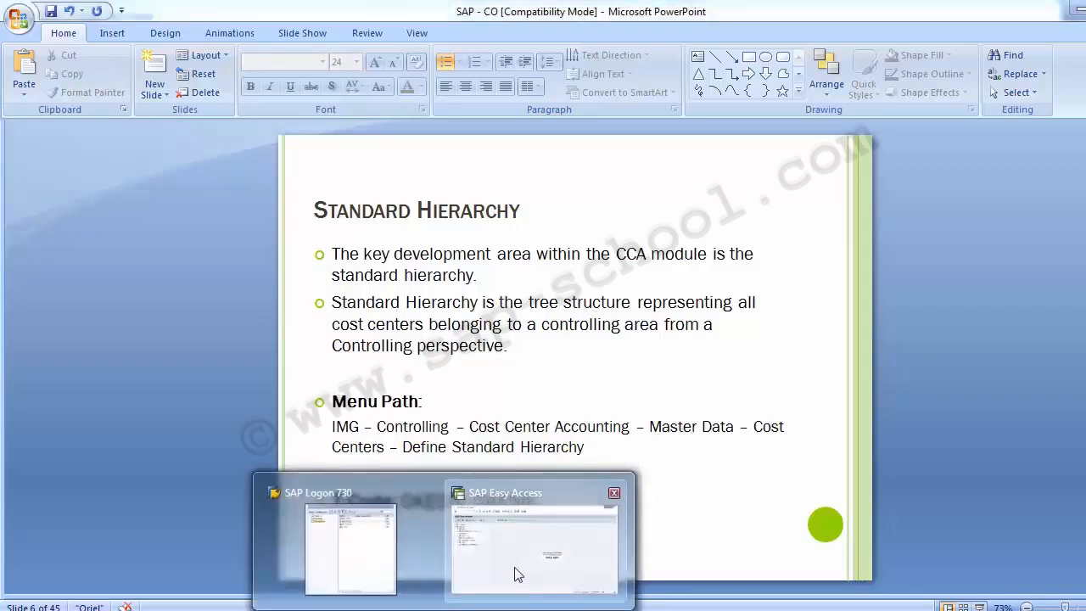
Switch to SAP Easy Access and open the SAP Reference IMG through transaction SPRO
click(514, 575)
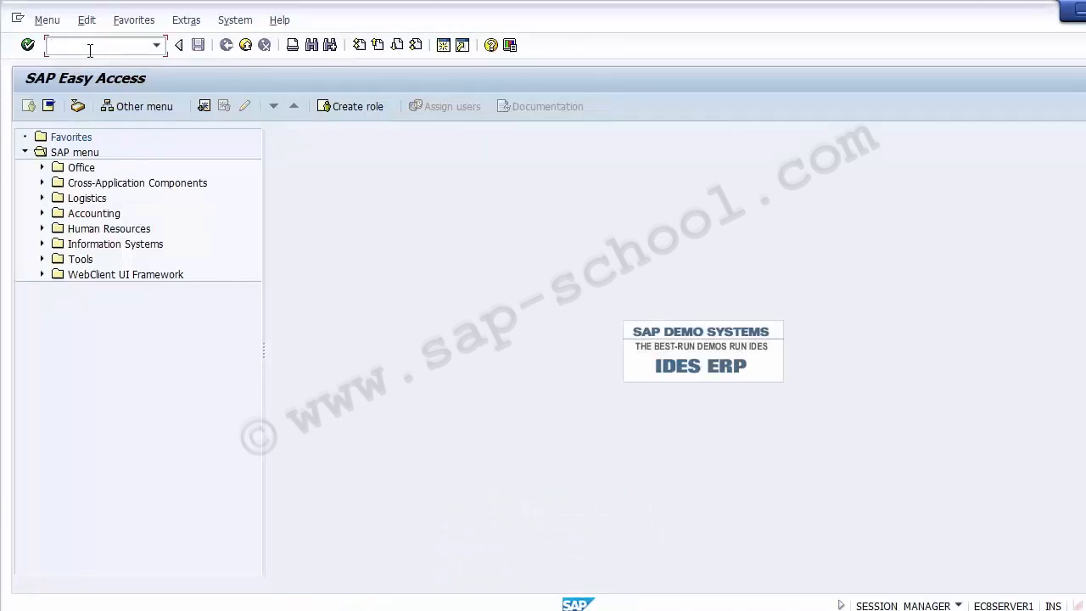
text(SPRO)
key(Return)
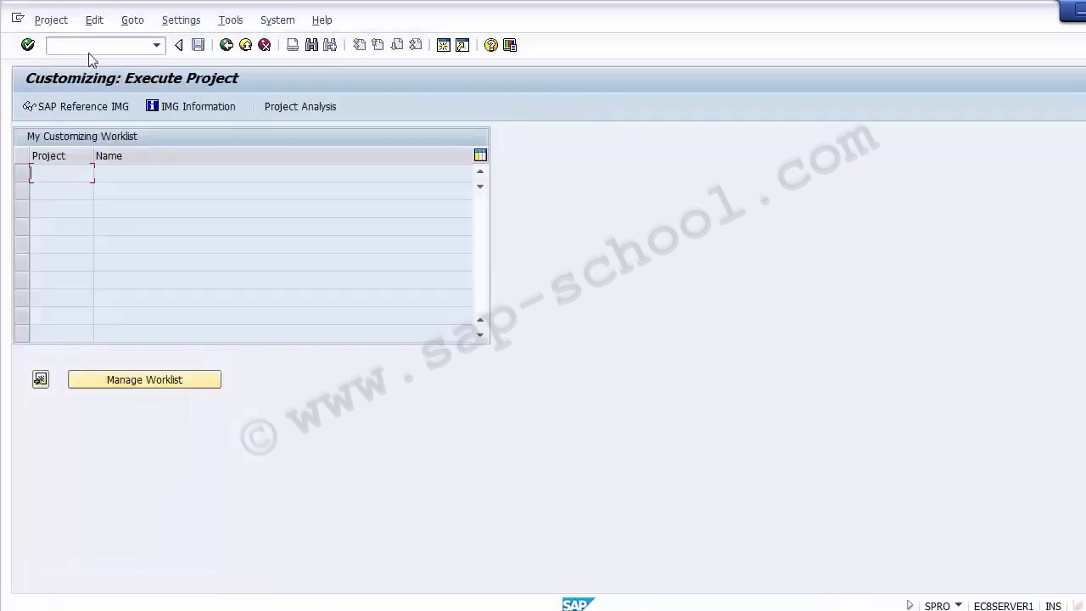
click(73, 108)
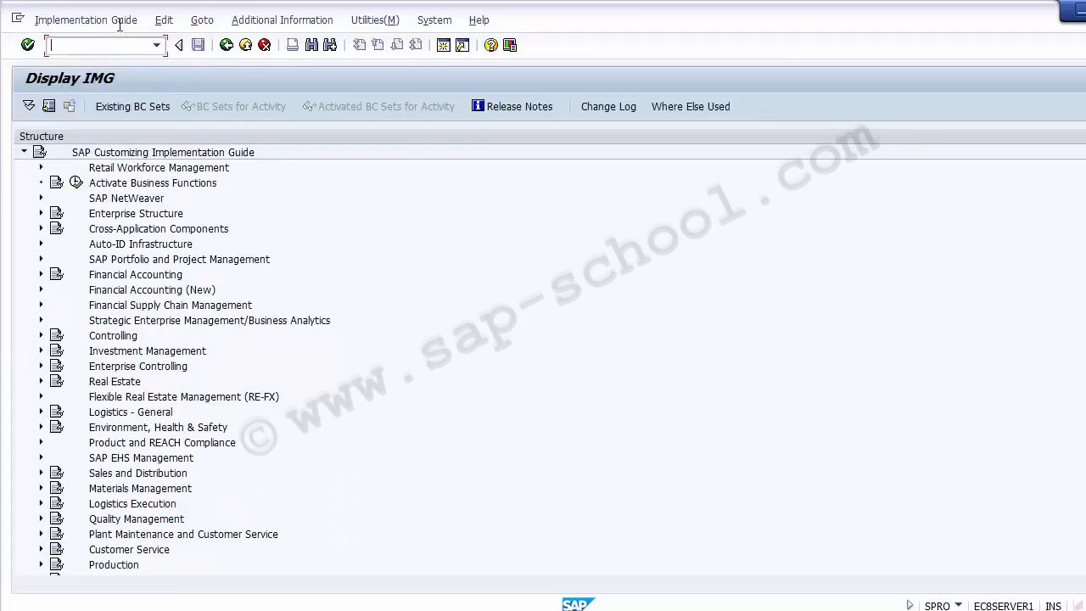
Expand the IMG structure through Controlling, Cost Center Accounting and Master Data down to the Cost Centers activities, checking the path on the slide
click(126, 336)
click(42, 337)
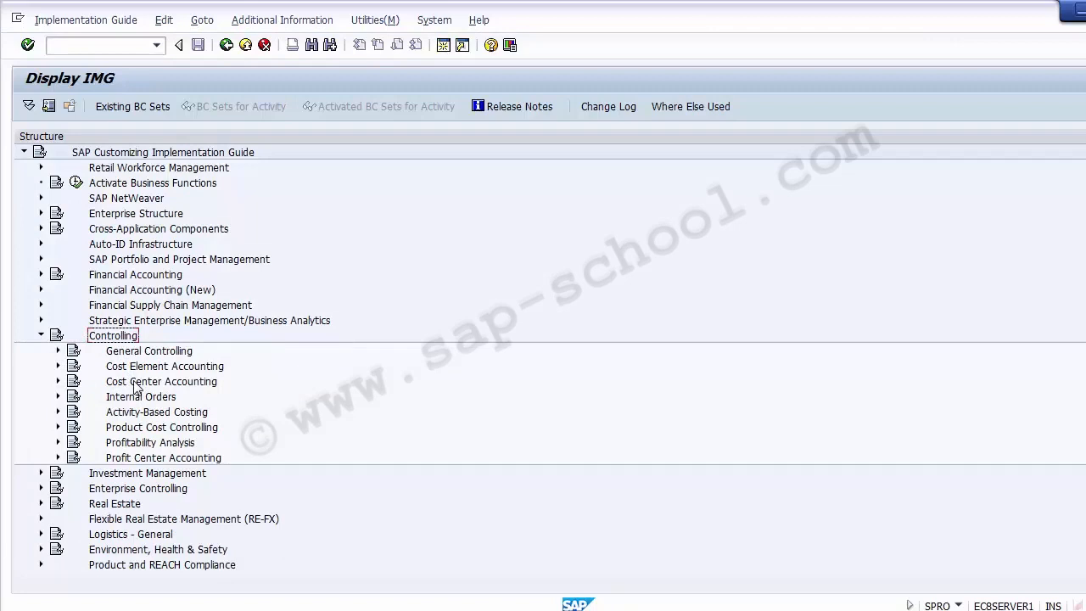
click(136, 384)
click(58, 382)
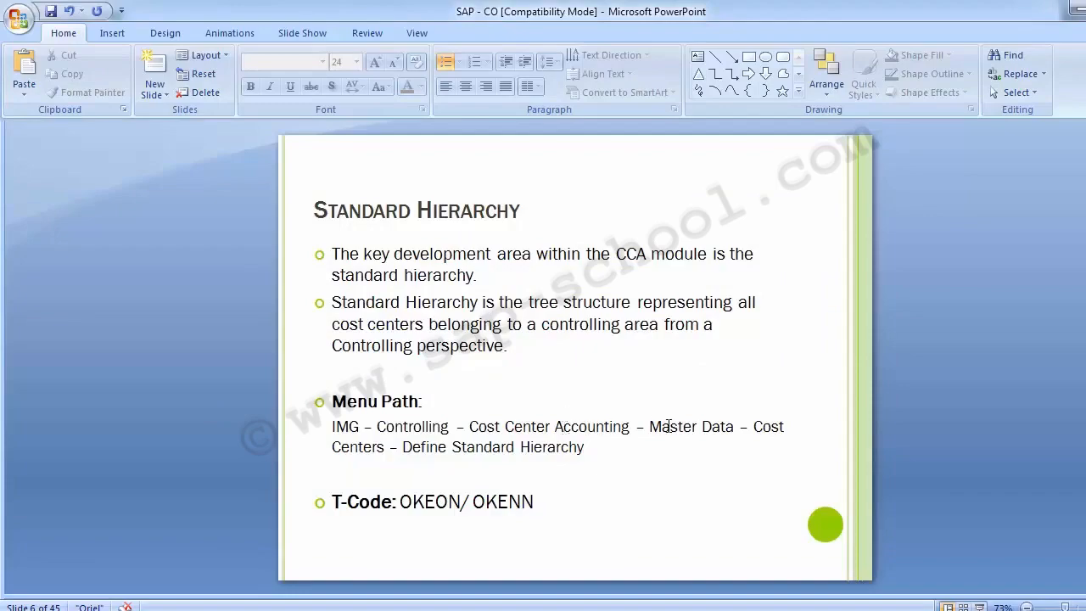
key(alt+Tab)
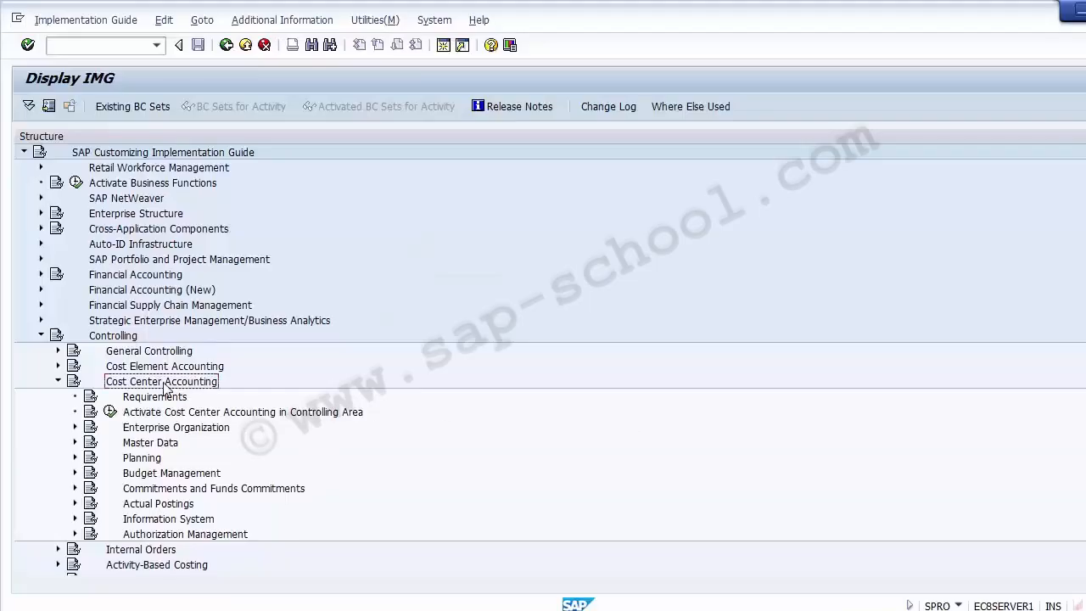
click(158, 443)
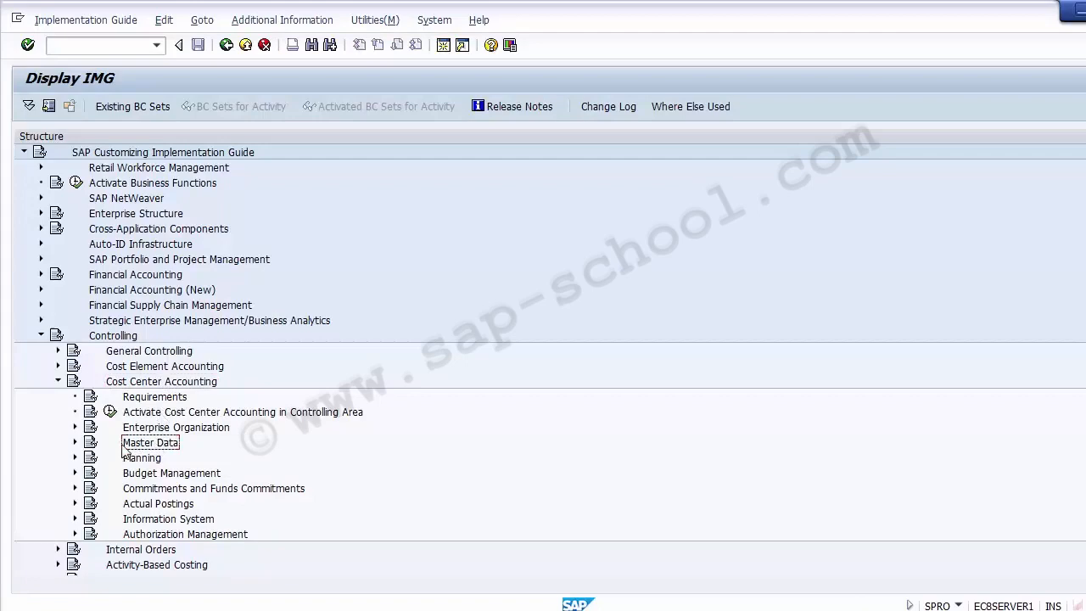
click(76, 443)
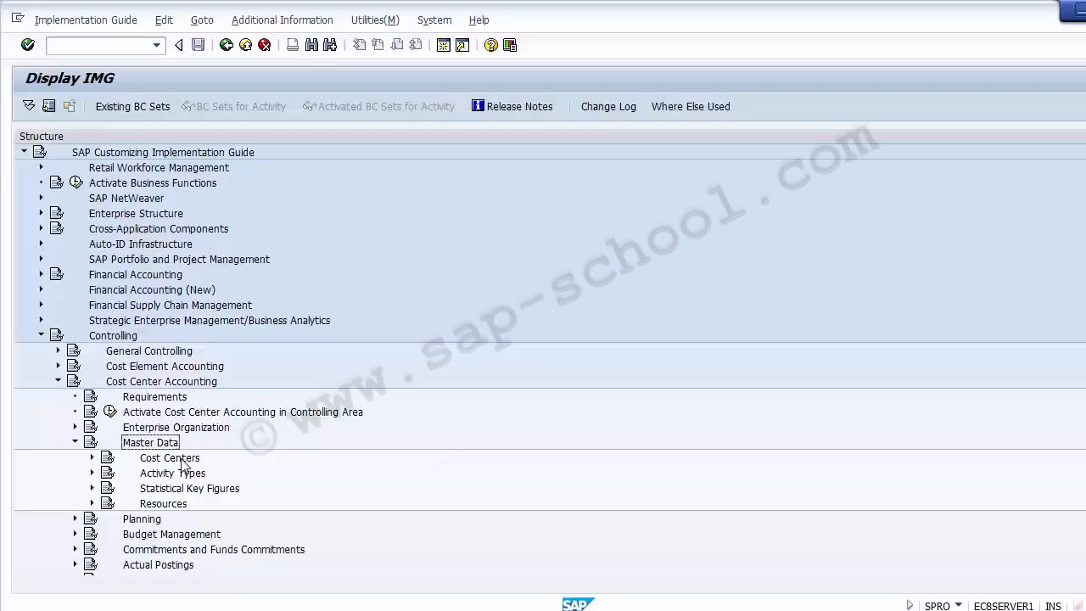
click(179, 463)
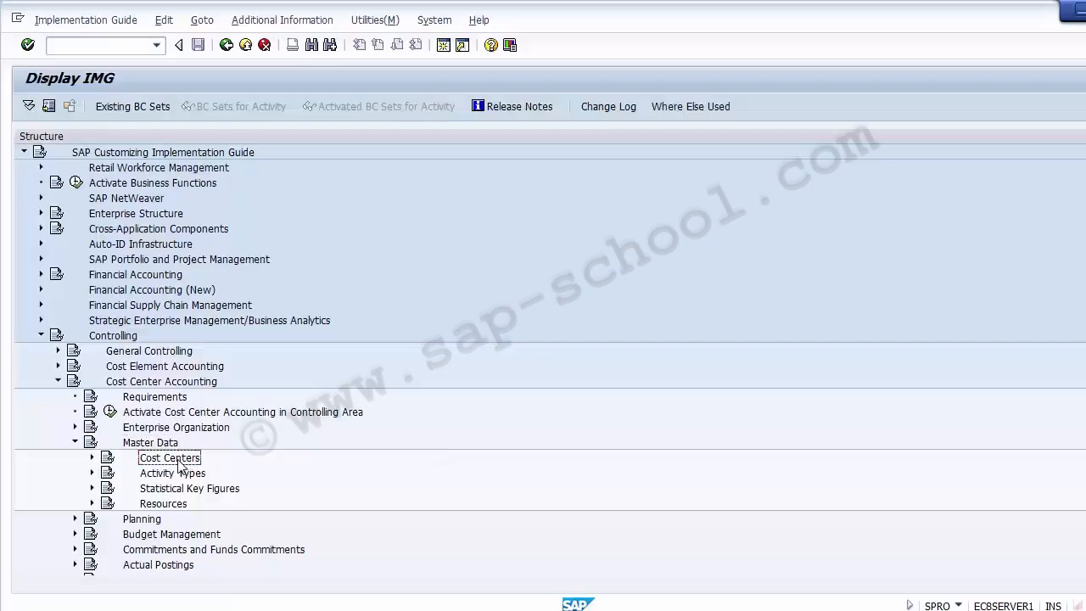
click(91, 458)
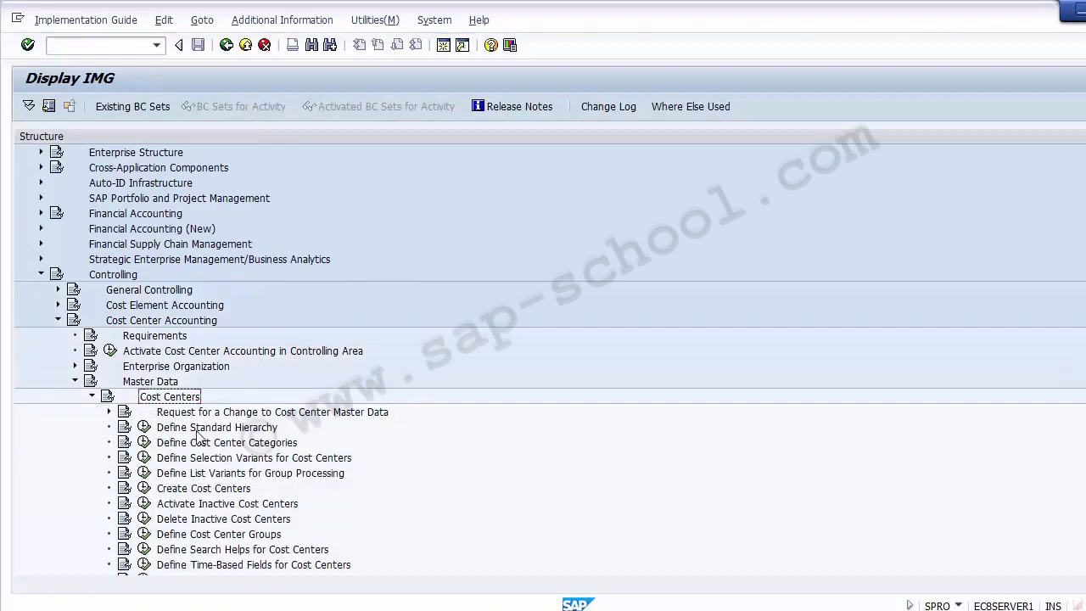
Trace the IMG path from Controlling through Cost Center Accounting, Master Data and Cost Centers to Define Standard Hierarchy
click(199, 432)
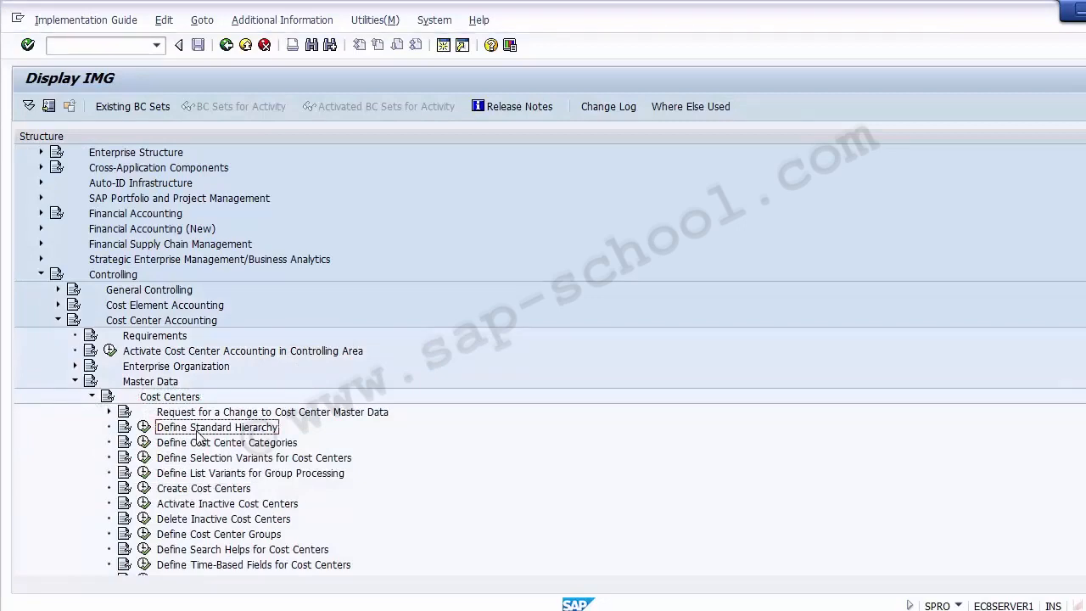
click(106, 276)
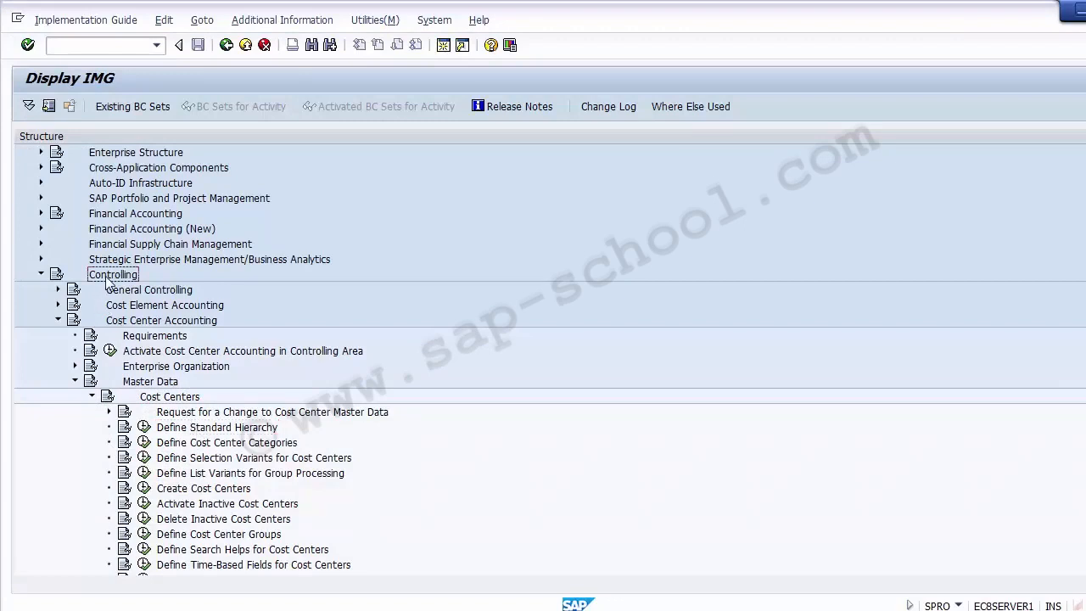
click(133, 324)
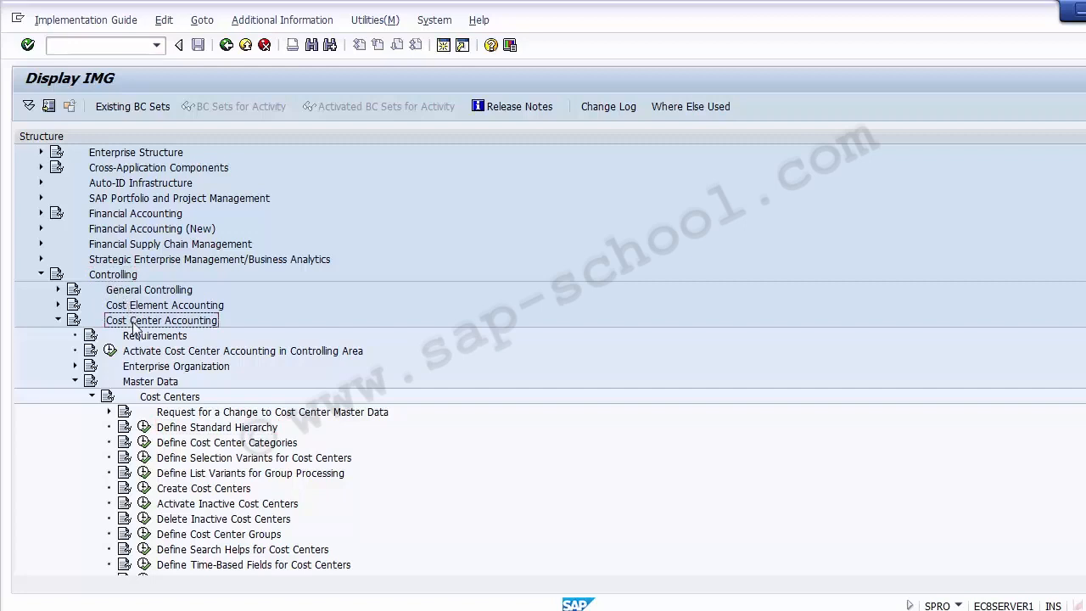
click(144, 384)
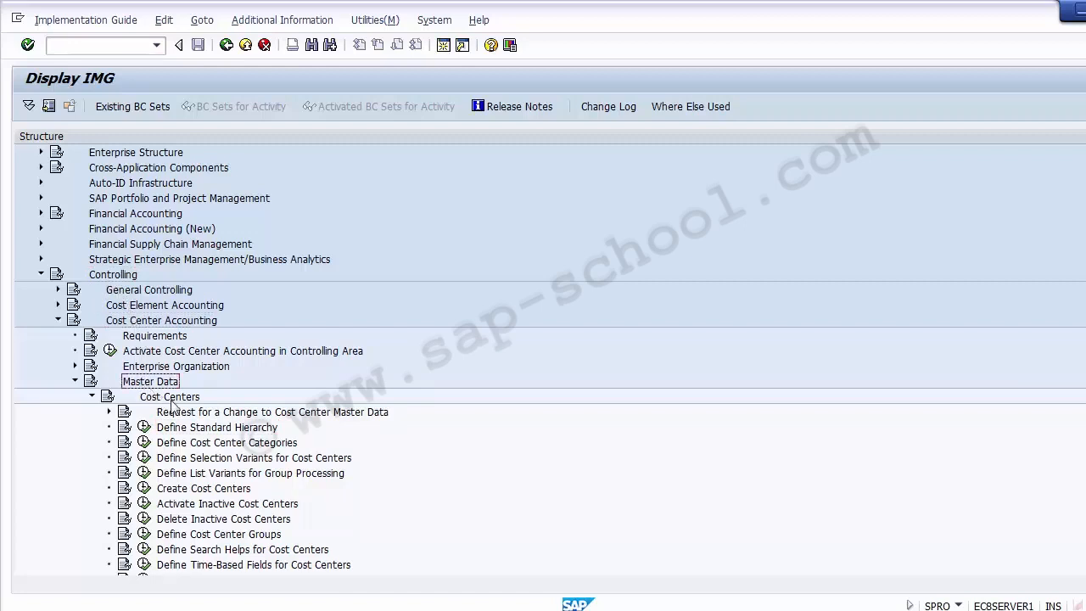
click(171, 399)
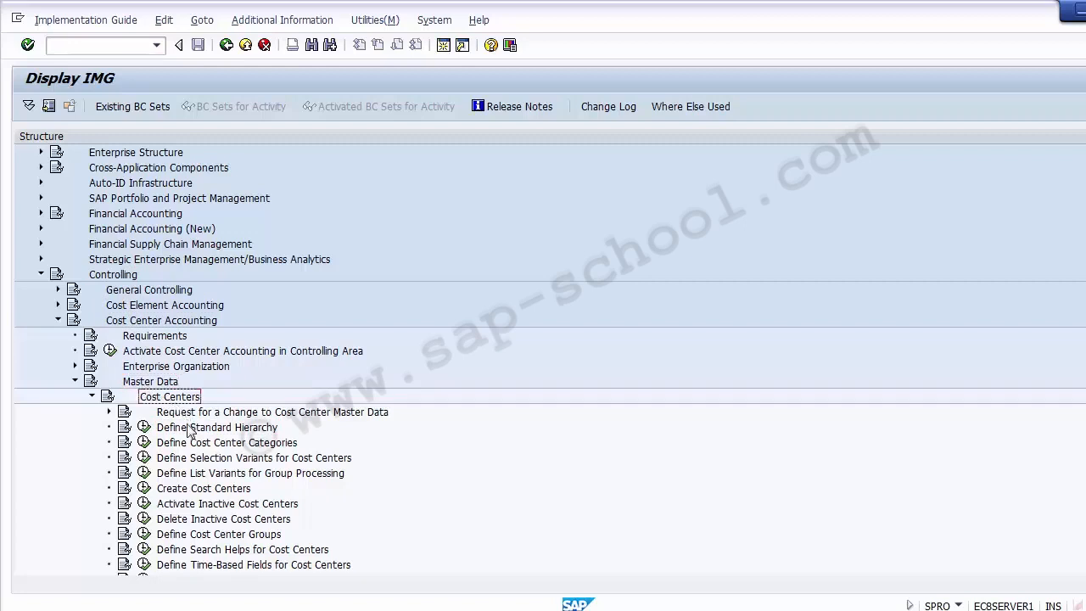
click(191, 430)
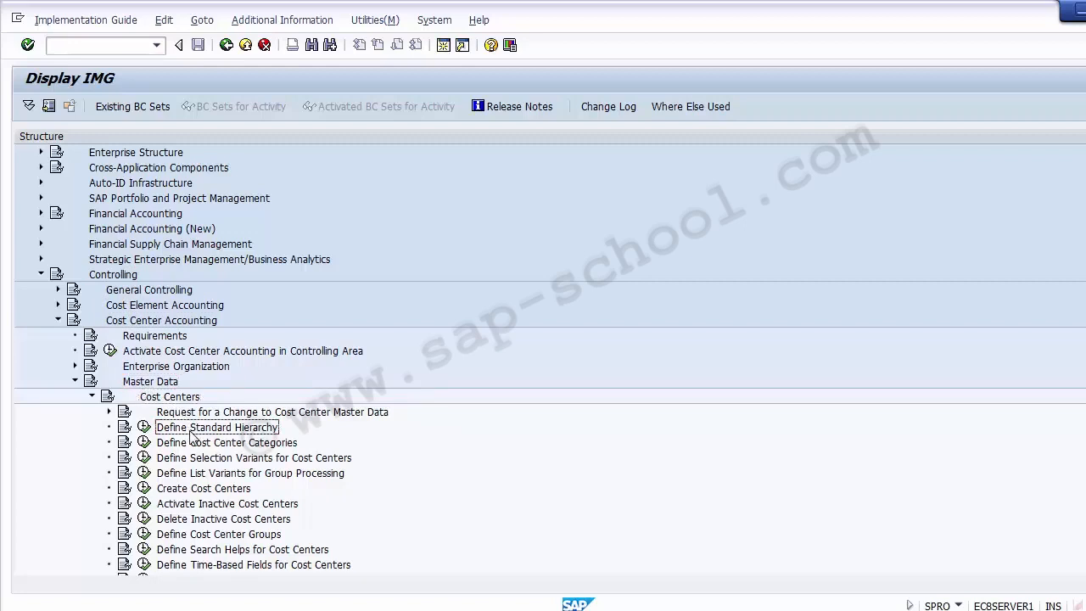
Execute the Define Standard Hierarchy activity for controlling area Z100
click(144, 431)
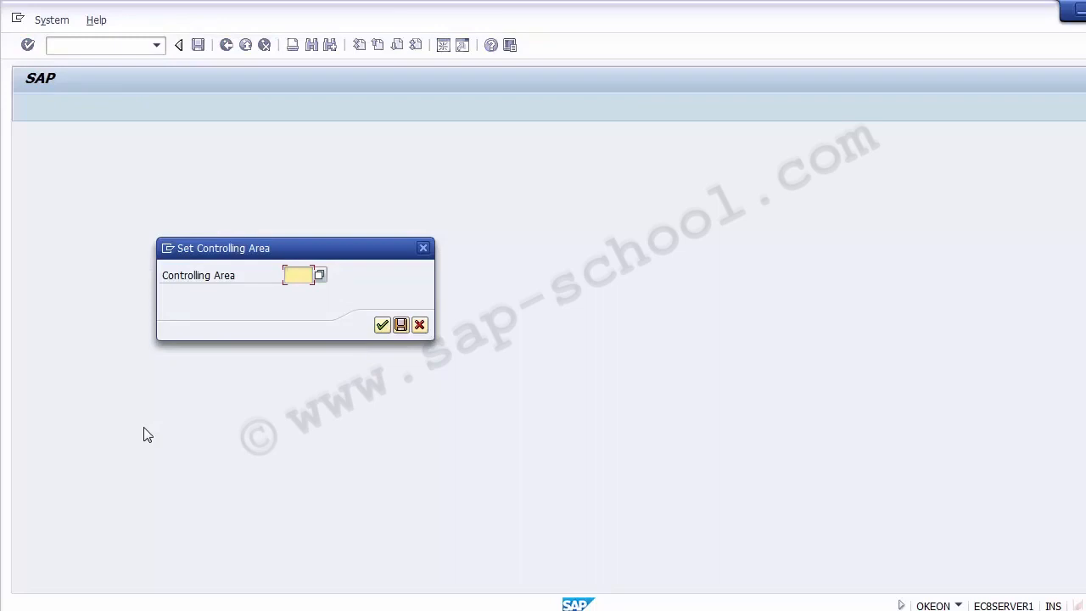
text(Z)
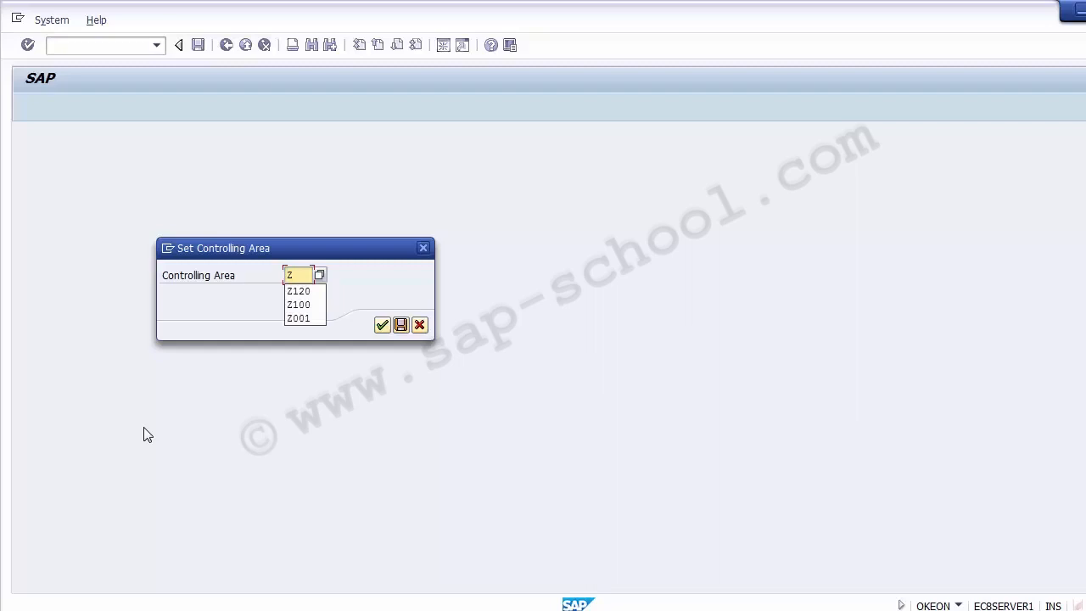
text(100)
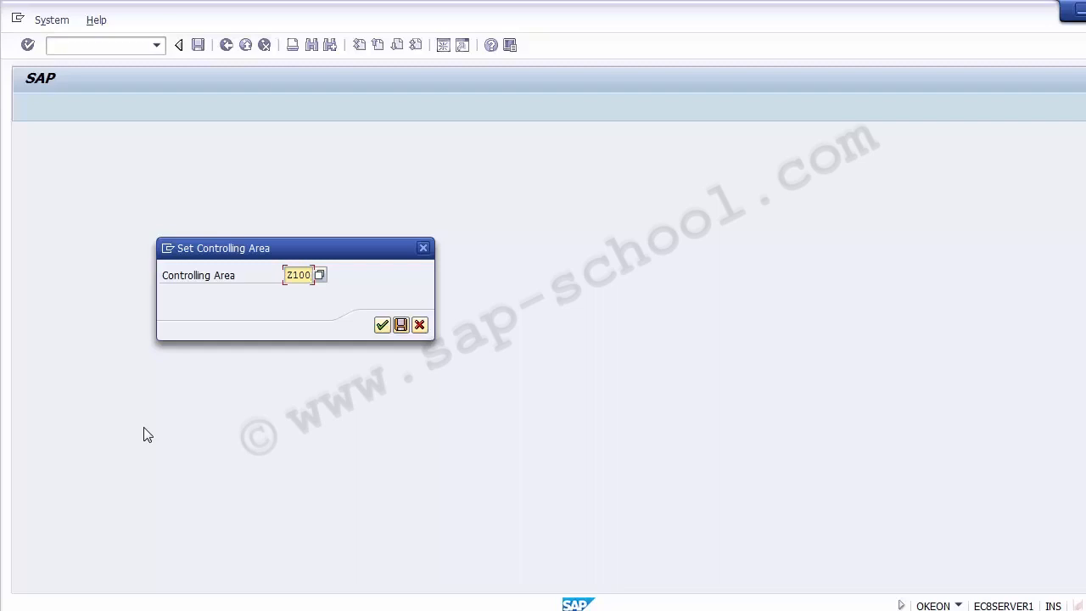
click(382, 328)
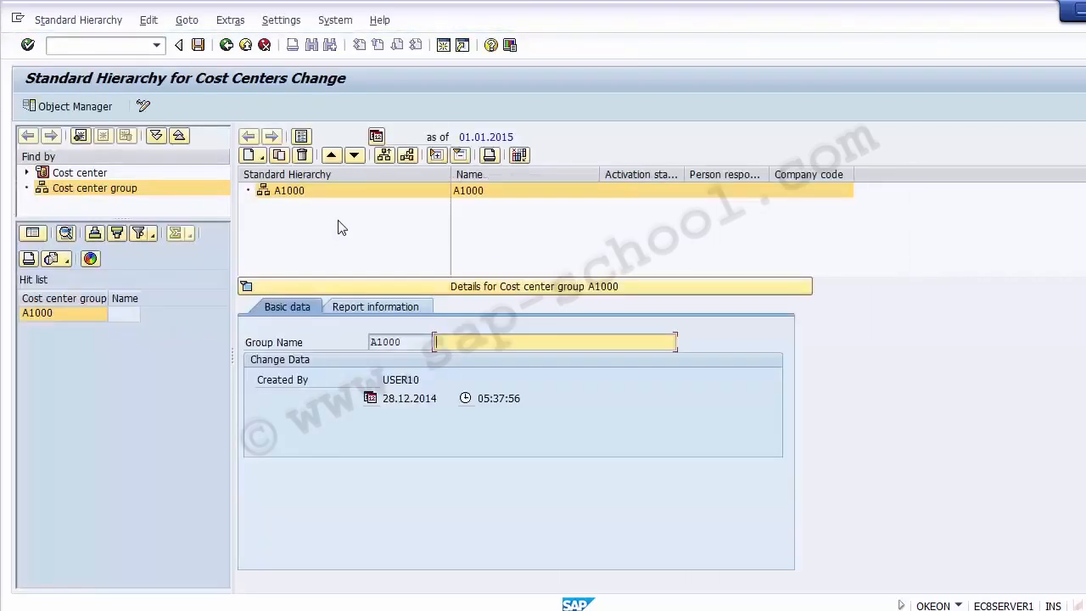
Examine the entry and name of the standard hierarchy's top node A1000
click(524, 242)
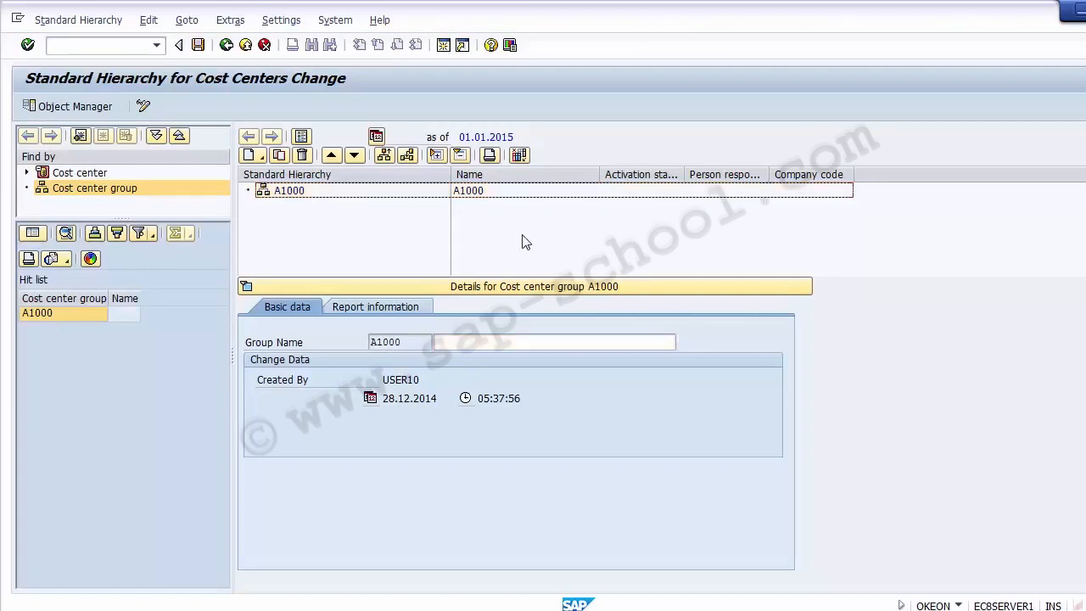
click(292, 192)
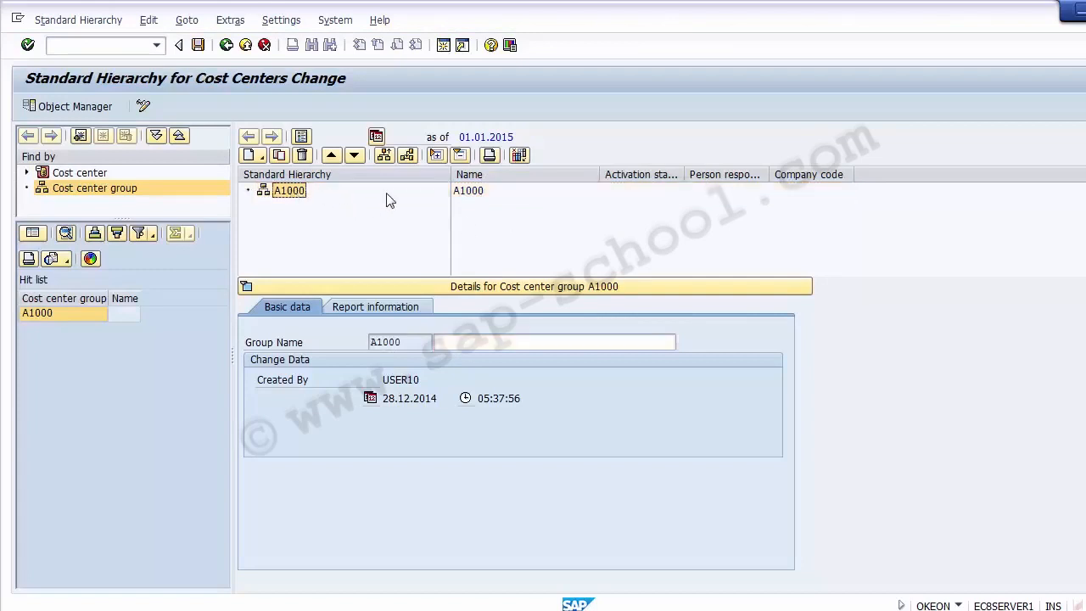
click(467, 195)
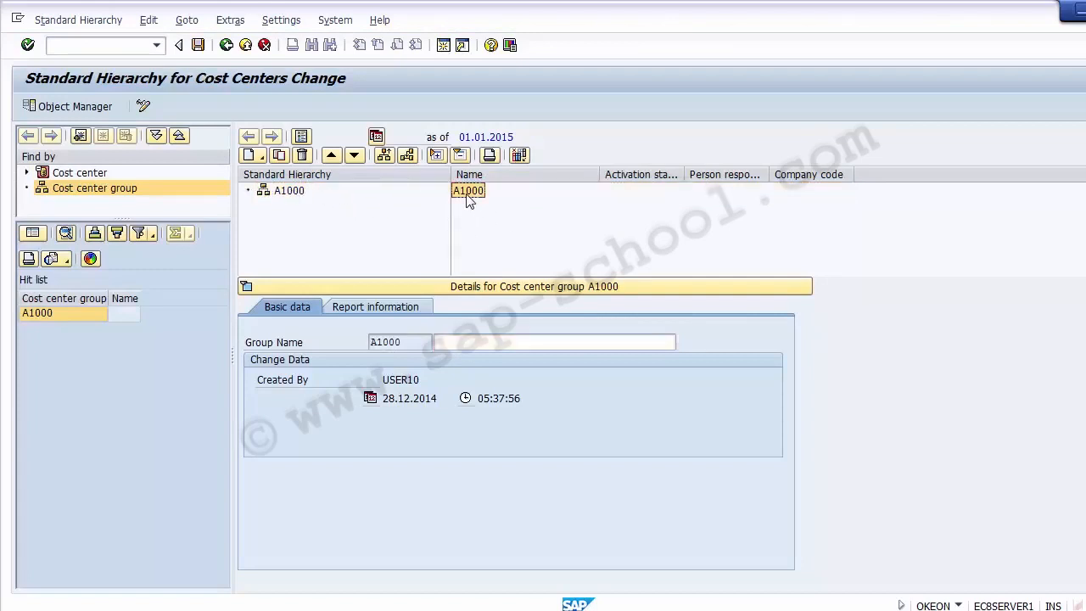
click(291, 193)
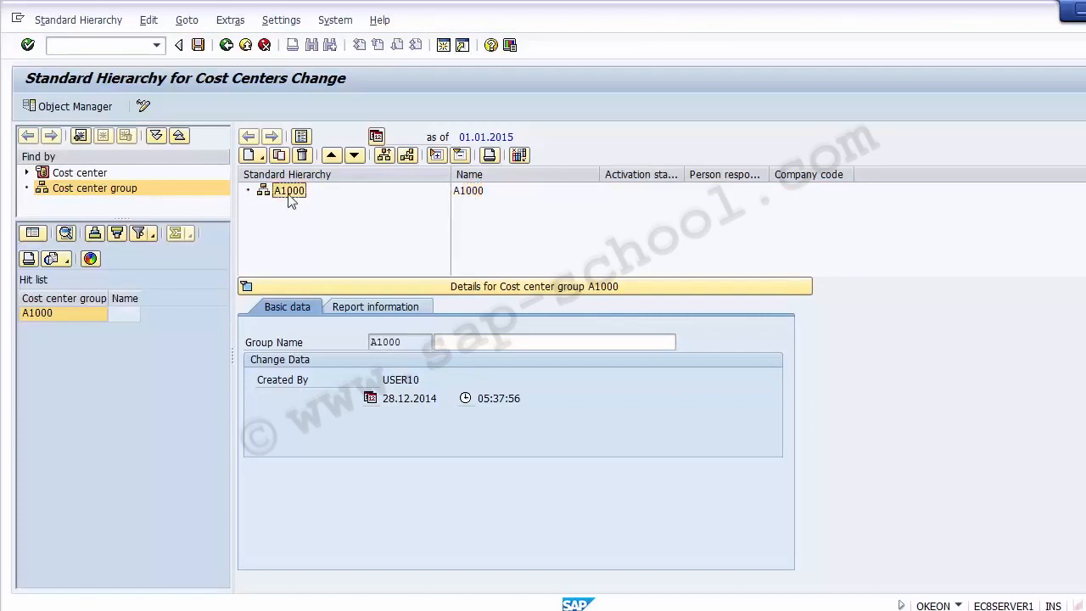
click(87, 45)
text(/)
key(BackSpace)
click(466, 192)
click(143, 108)
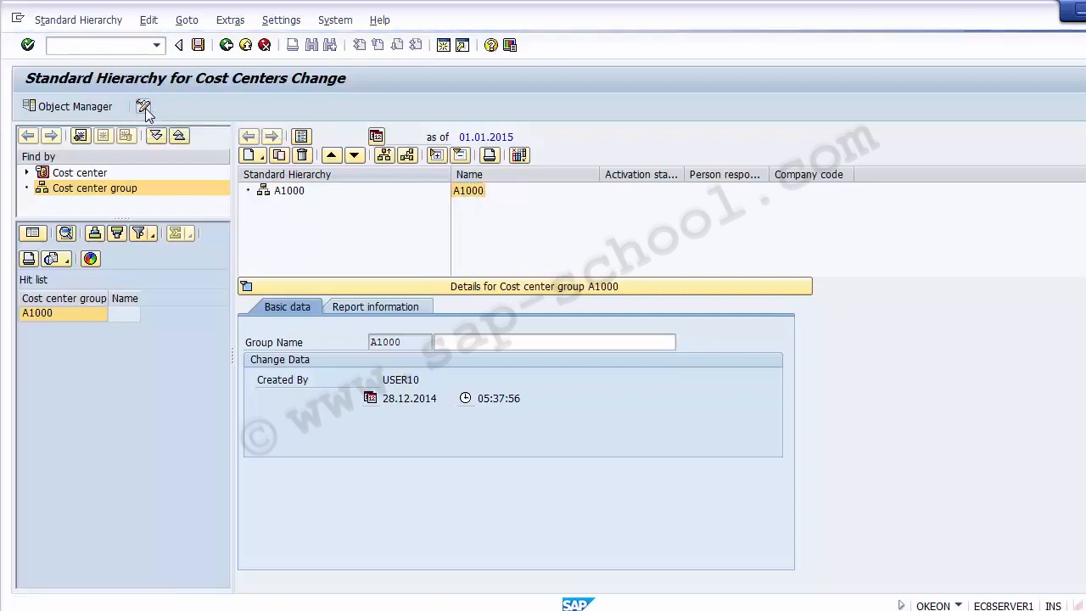
click(143, 108)
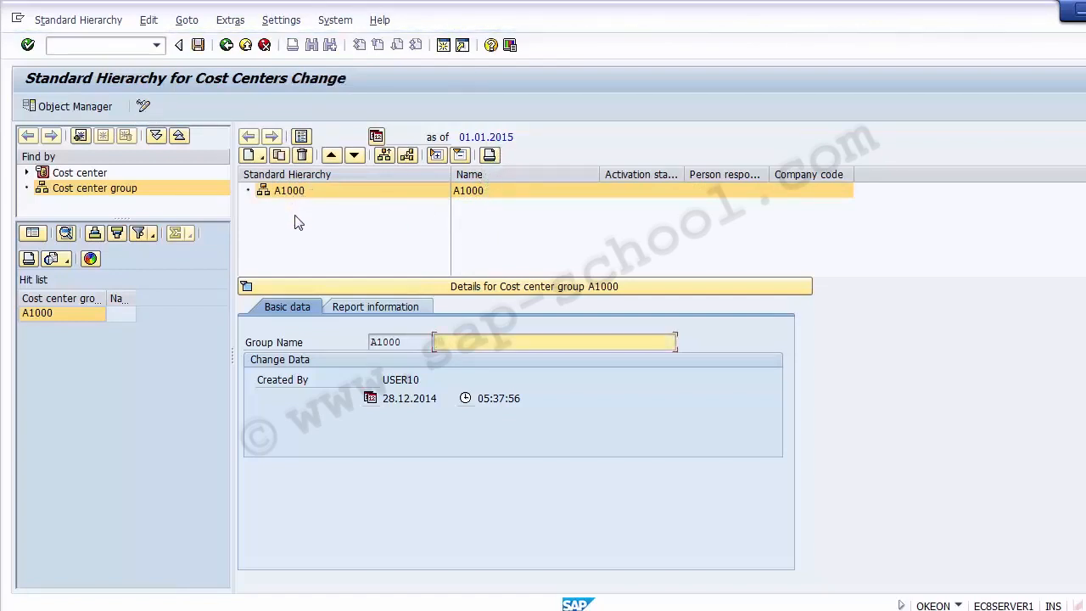
Check which kinds of objects can be created under hierarchy node A1000
click(276, 194)
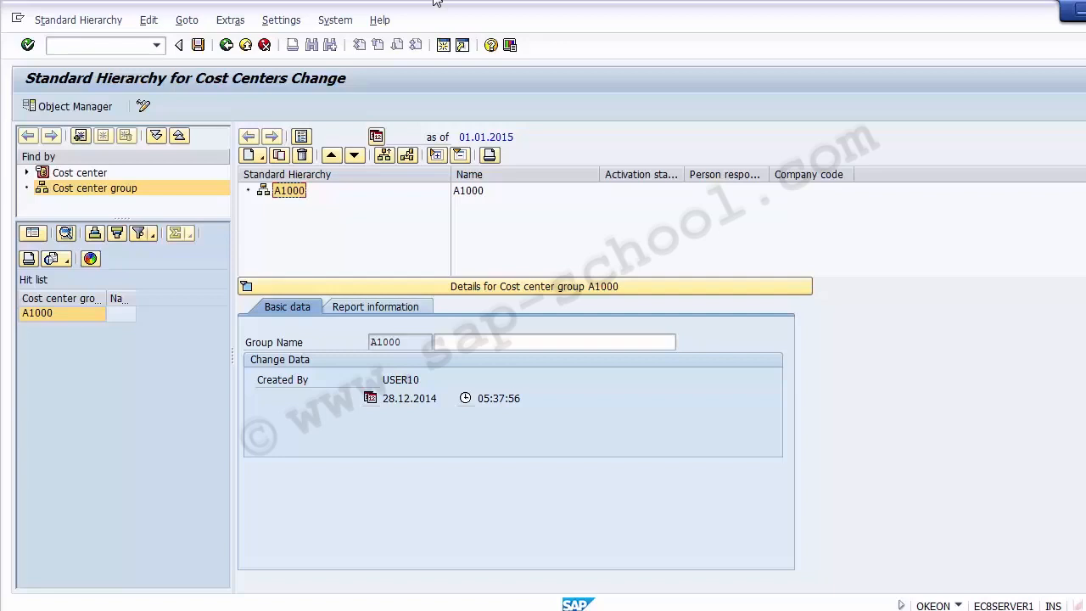
click(252, 162)
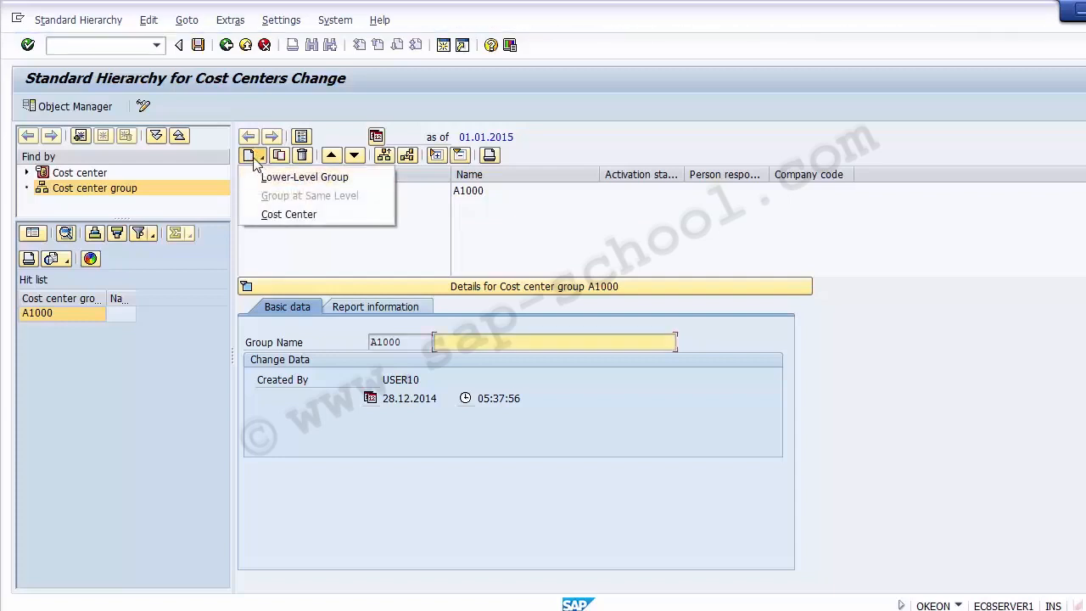
click(469, 256)
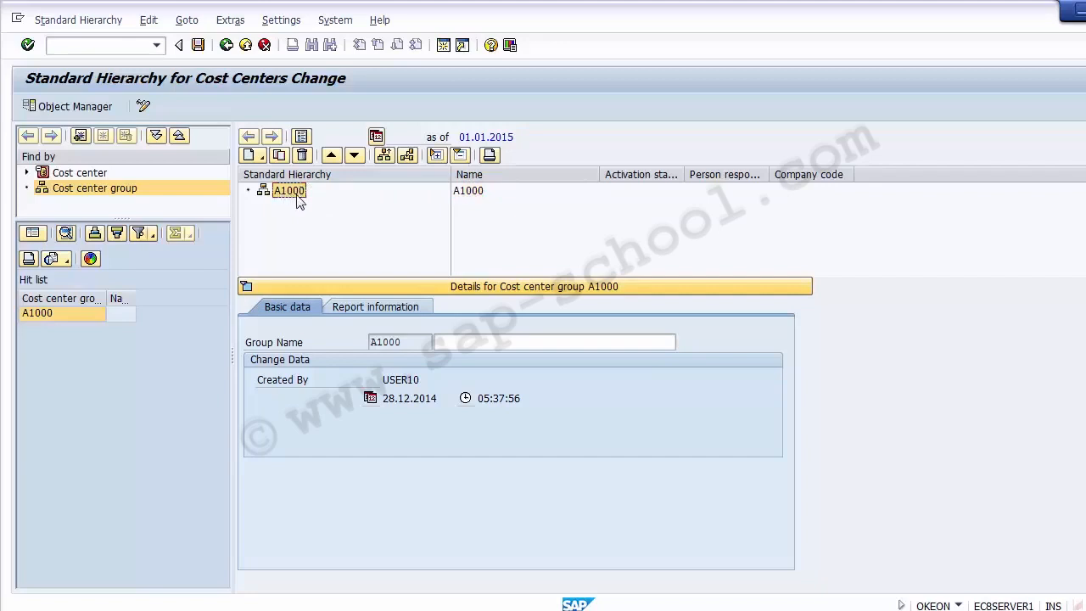
Save cost center group A1000 with the description "Standard Hierarchy for Company code 1200" and widen the hierarchy's Name column
click(476, 342)
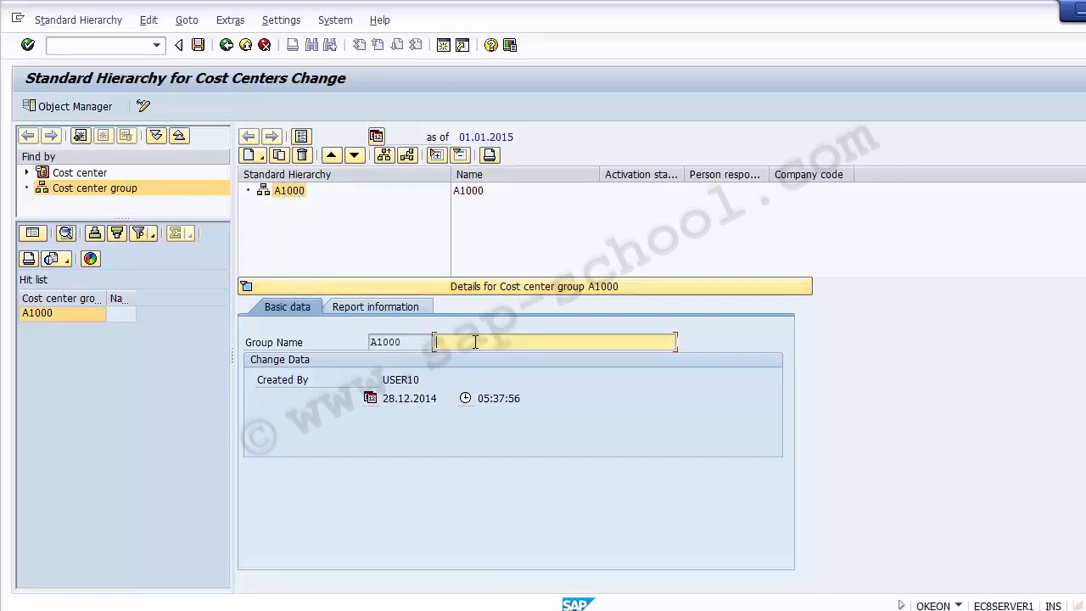
text(Standard Hierarchy for Co)
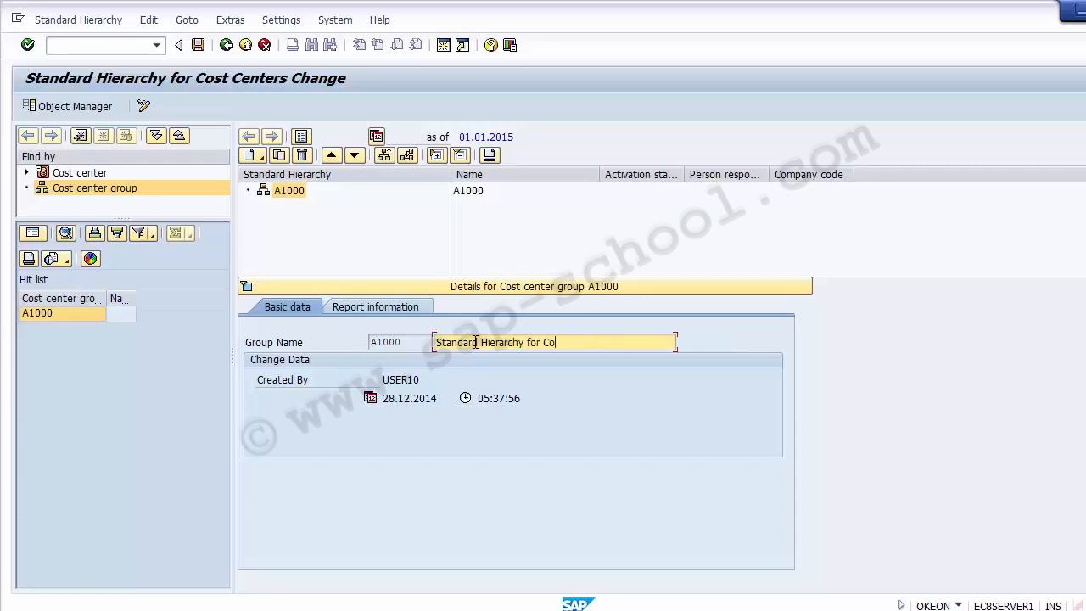
text(mpany code 1200)
drag(649, 341, 414, 339)
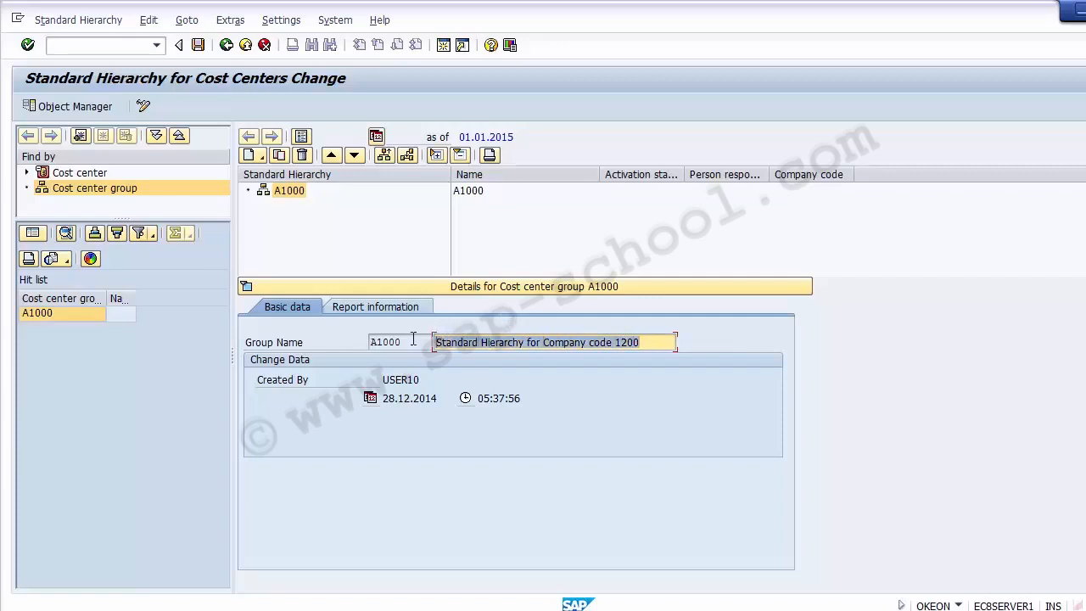
click(197, 45)
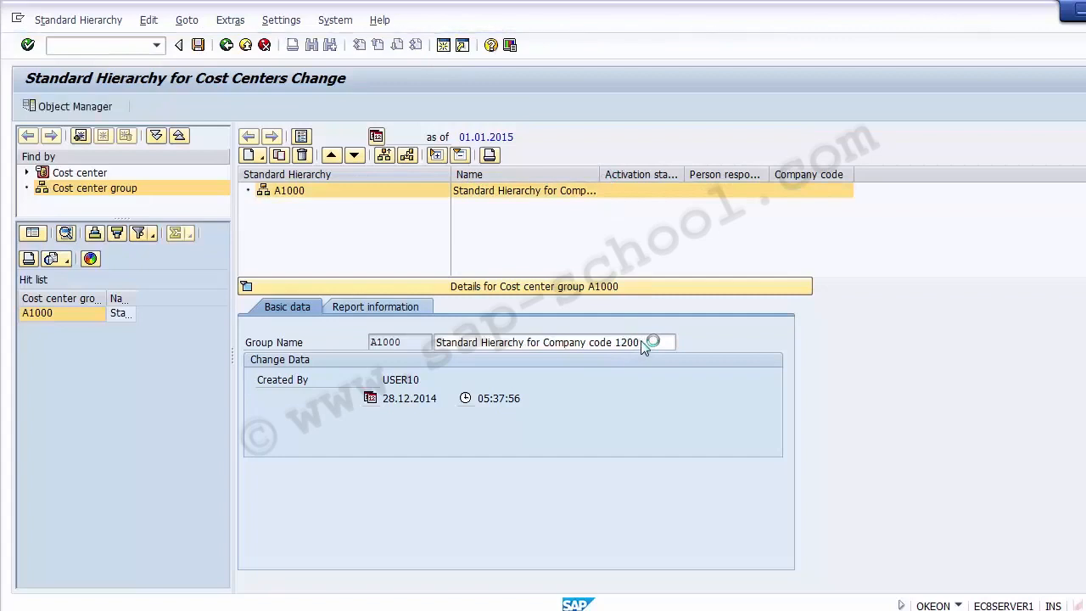
drag(600, 174, 732, 174)
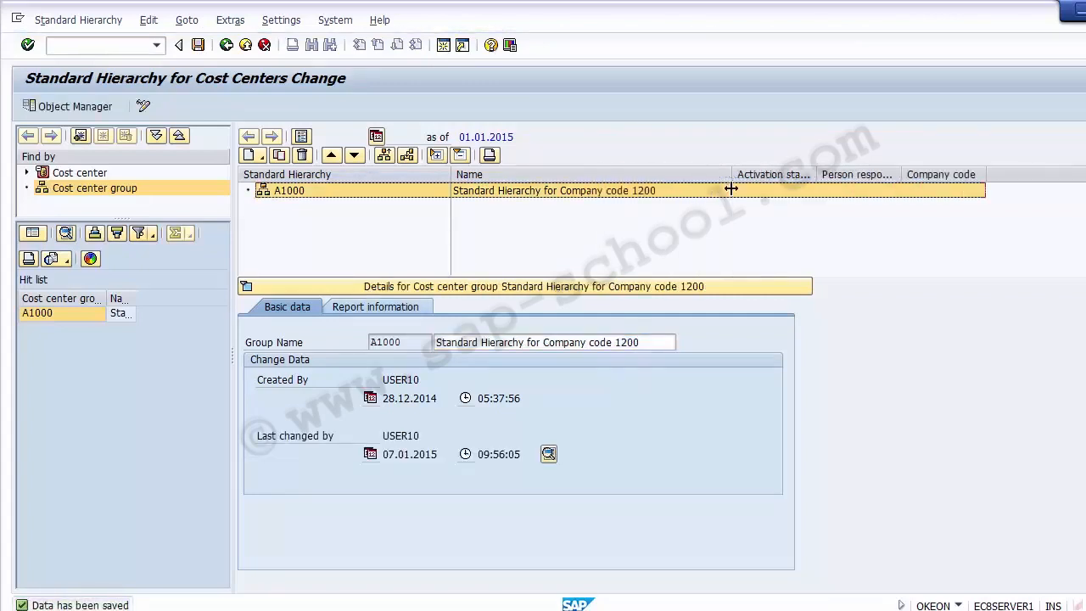
Examine hierarchy node A1000 and its group name and description in the cost center group details
click(297, 192)
click(548, 193)
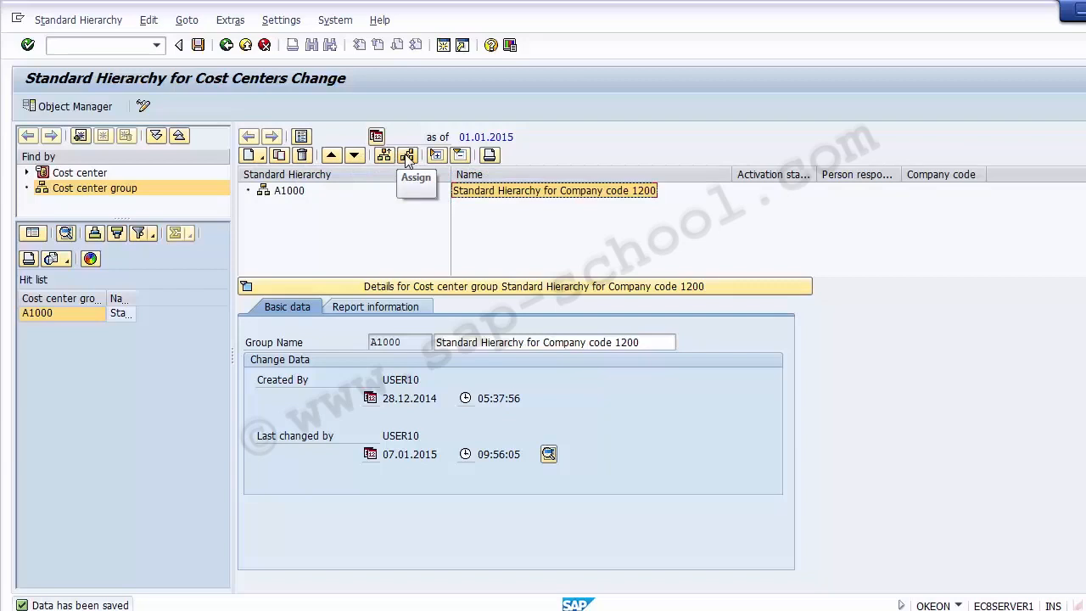
click(396, 239)
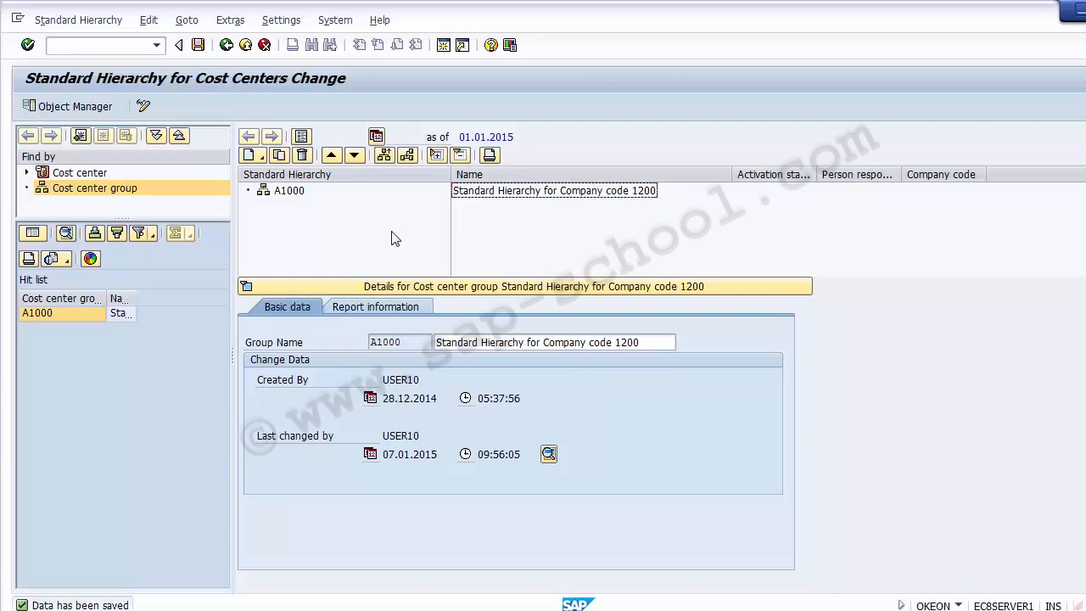
click(274, 346)
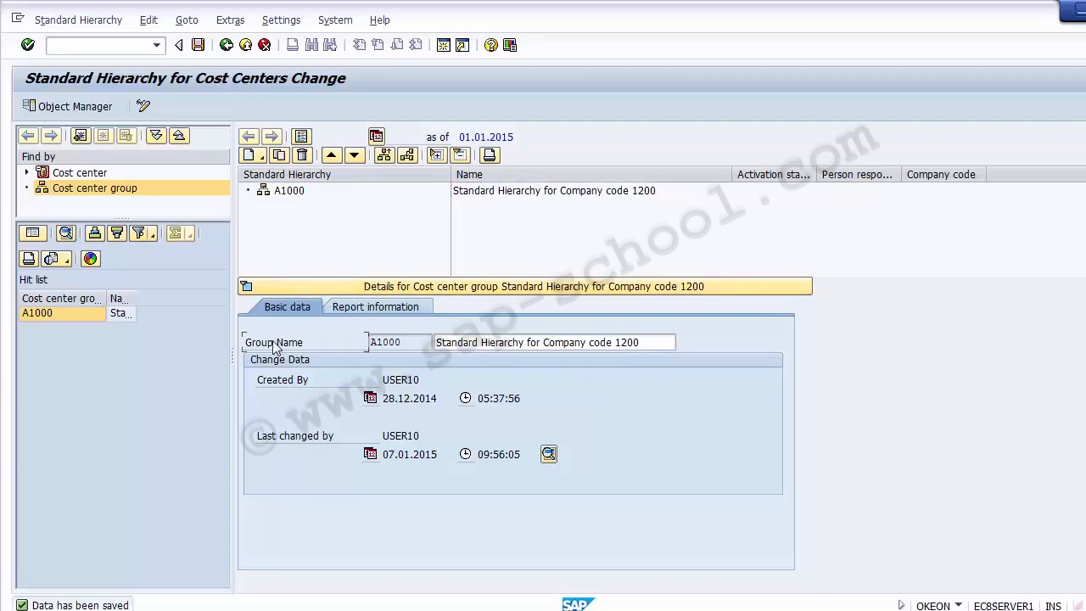
click(398, 347)
click(476, 343)
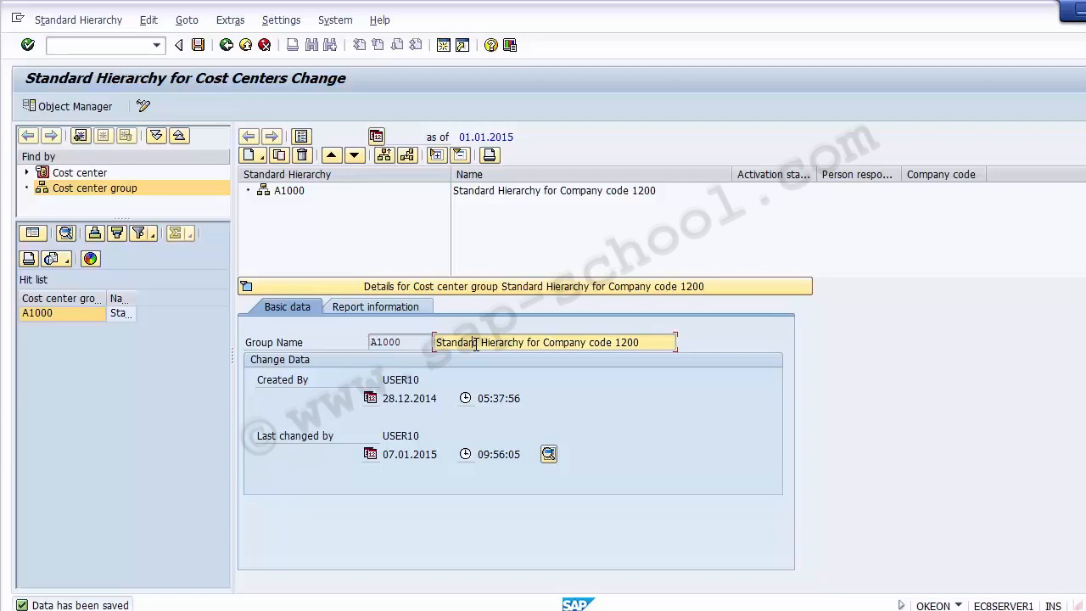
Review the creation and last-change data of cost center group A1000
click(425, 381)
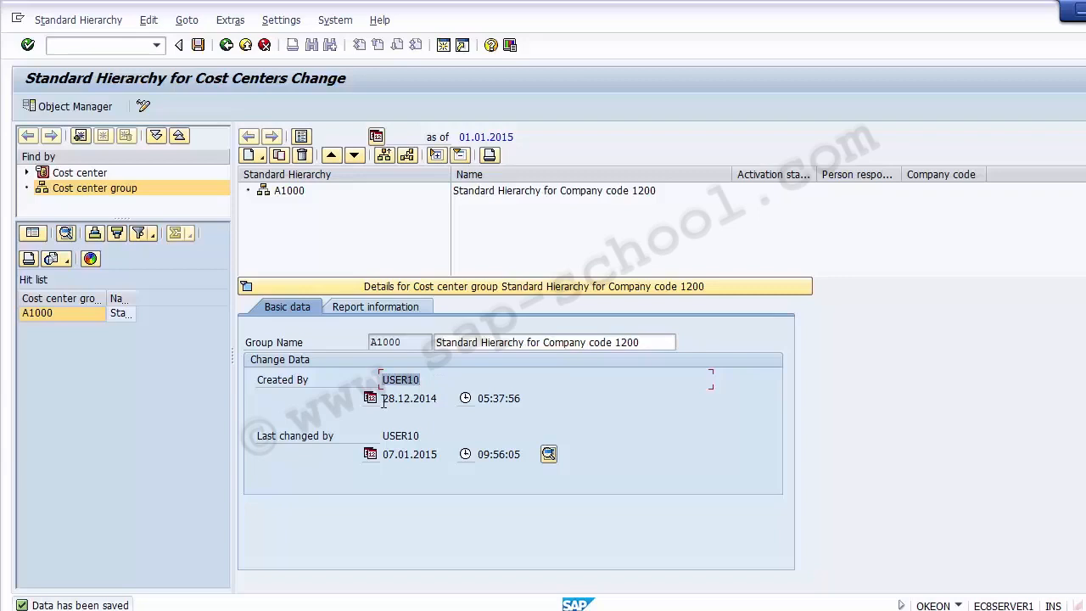
click(434, 398)
drag(477, 398, 567, 398)
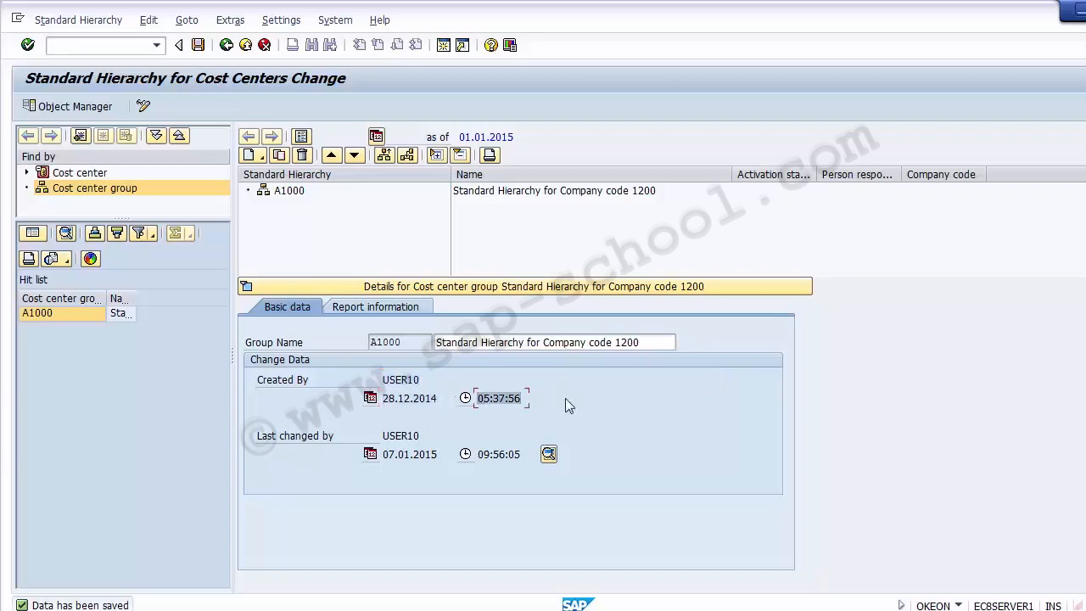
click(278, 440)
click(483, 343)
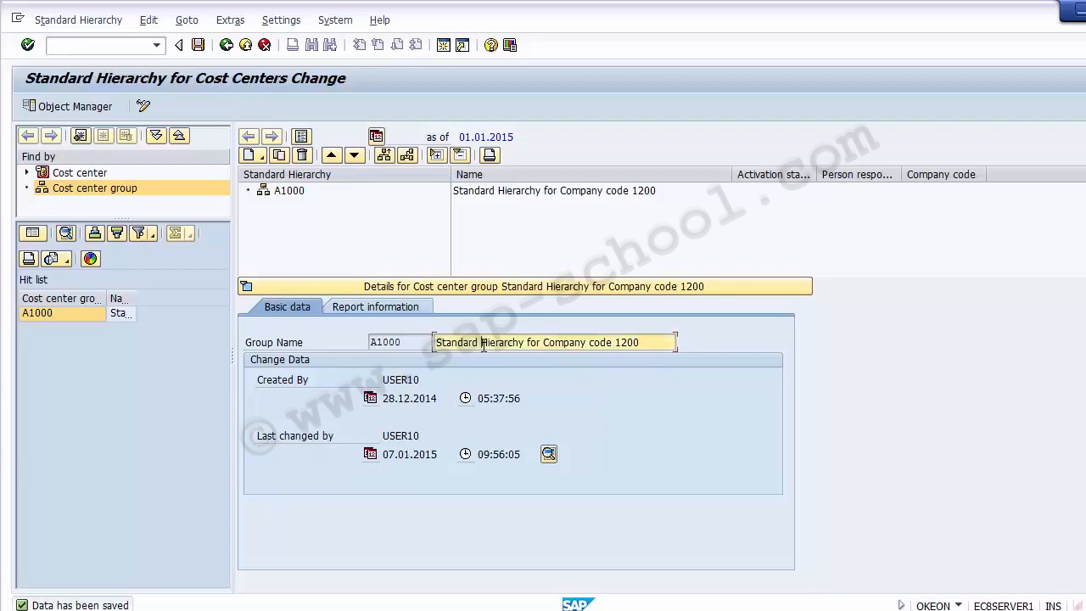
drag(387, 455, 464, 457)
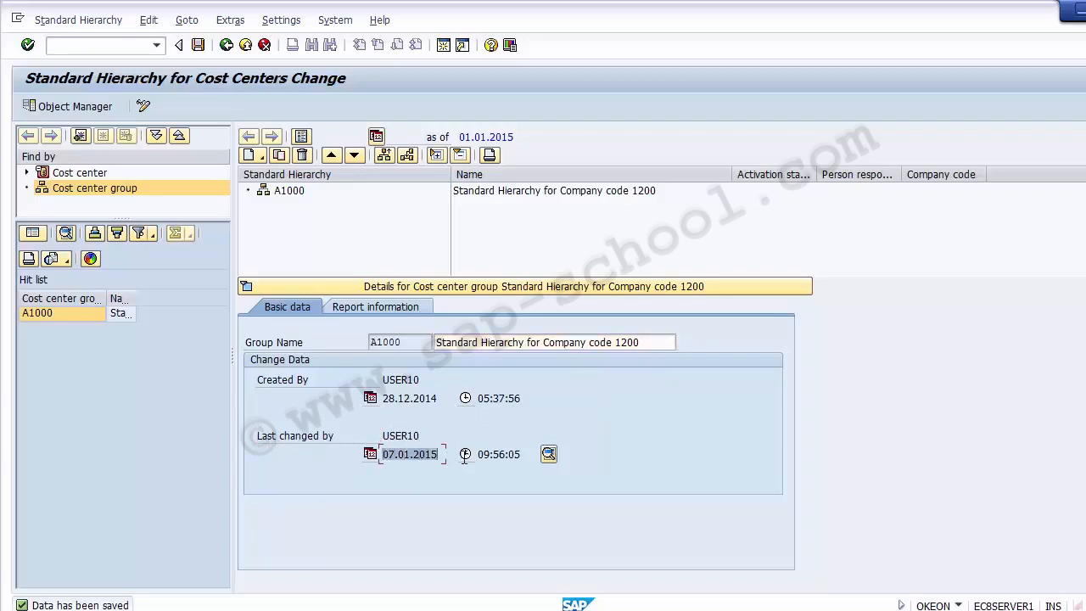
click(442, 454)
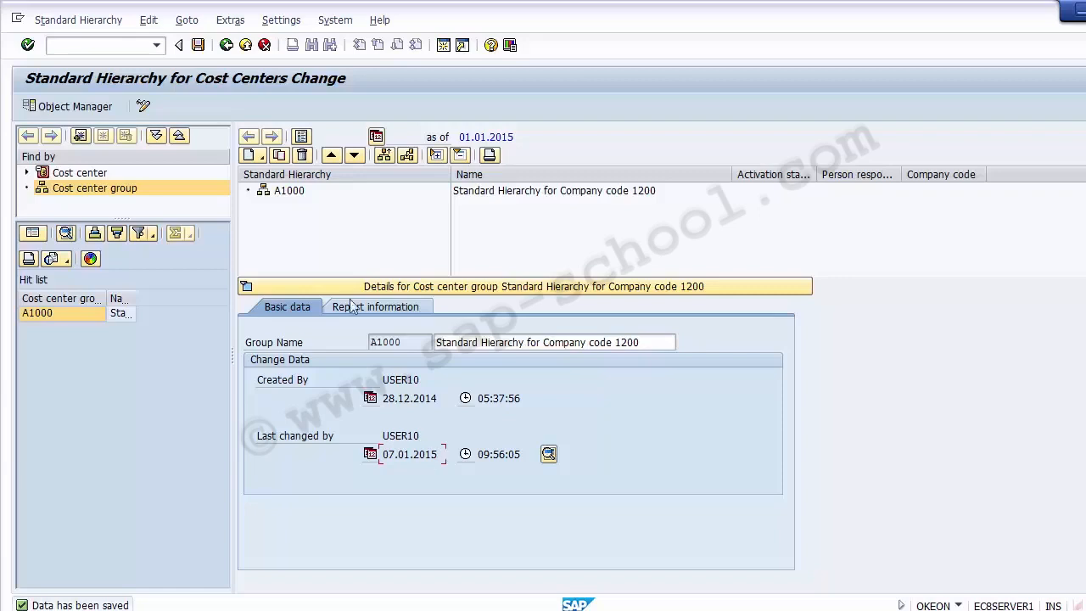
Save the standard hierarchy, leave it and execute the Define Cost Center Categories activity
click(198, 45)
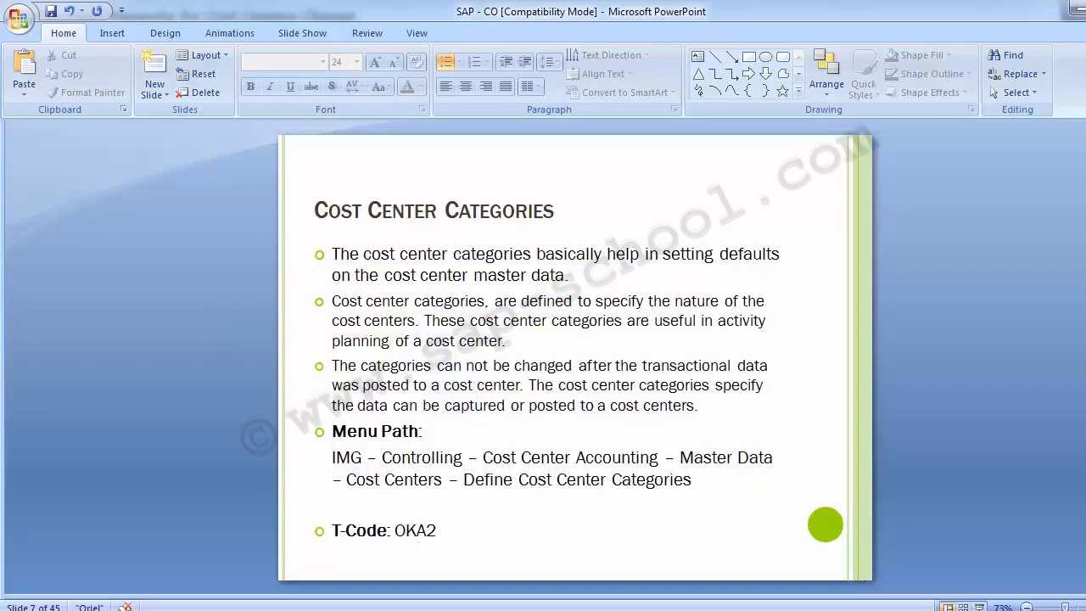
click(519, 534)
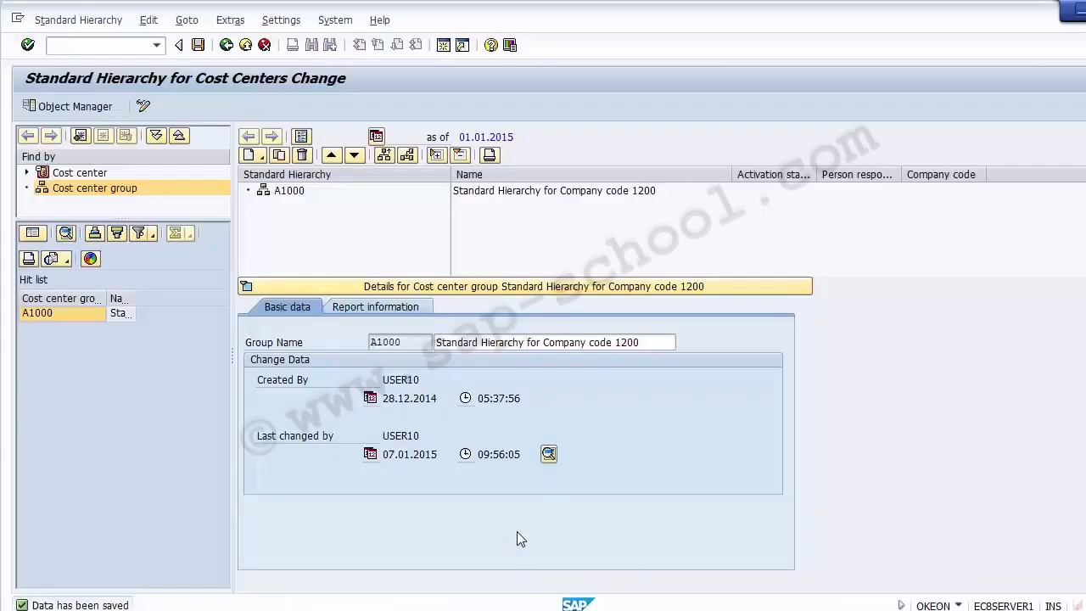
click(227, 46)
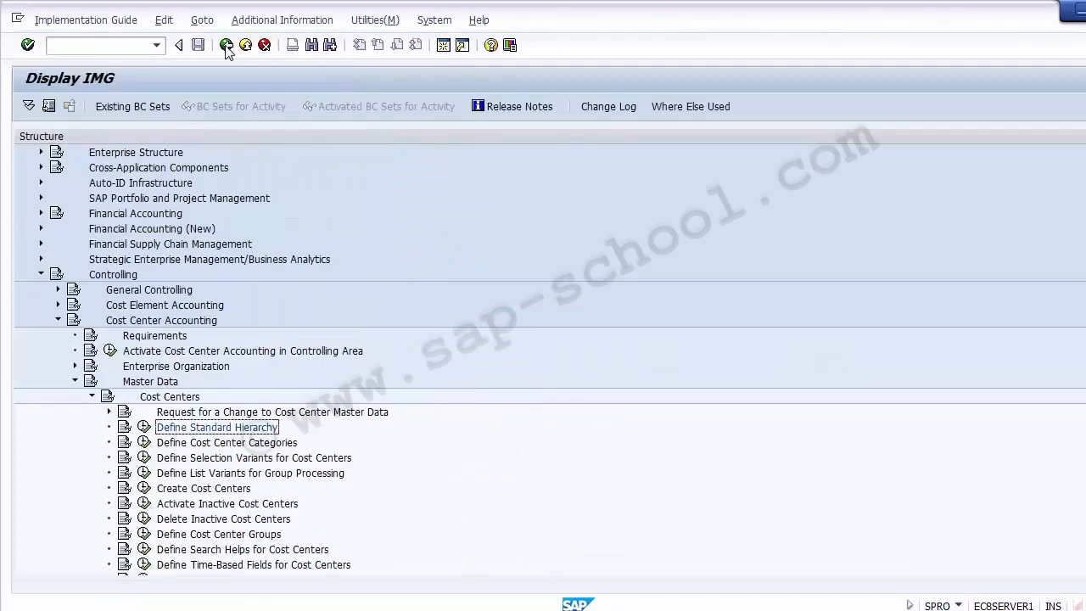
click(232, 443)
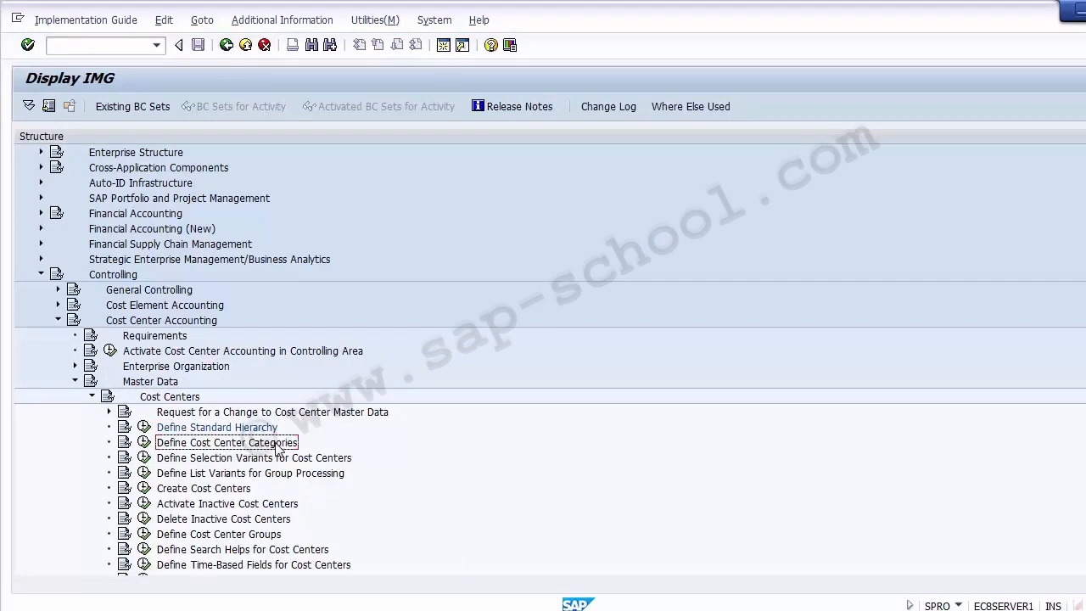
click(144, 444)
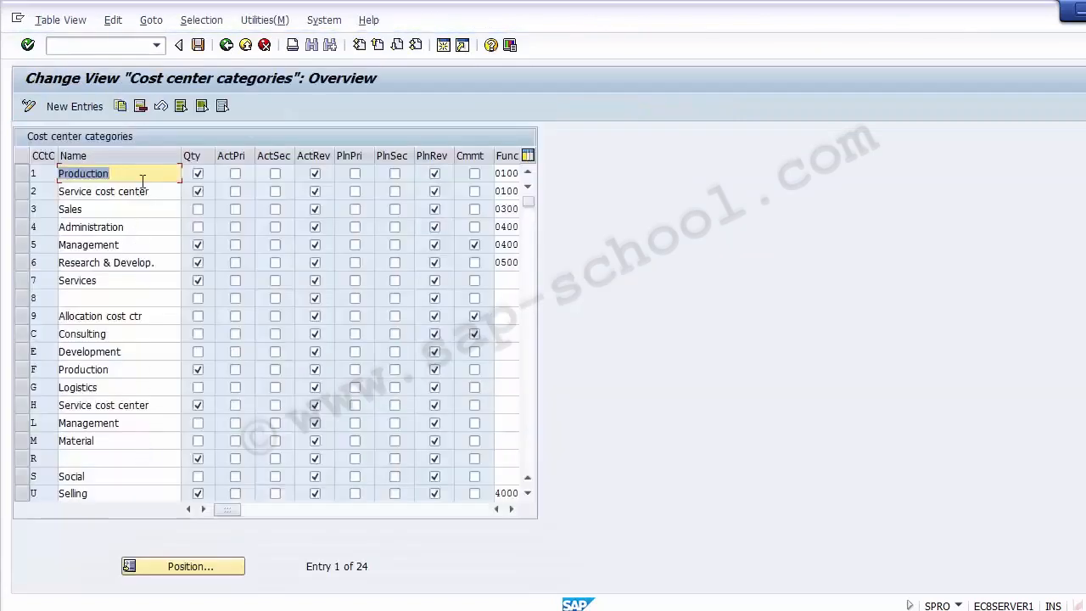
Examine the names and category keys of the existing cost center categories
click(120, 191)
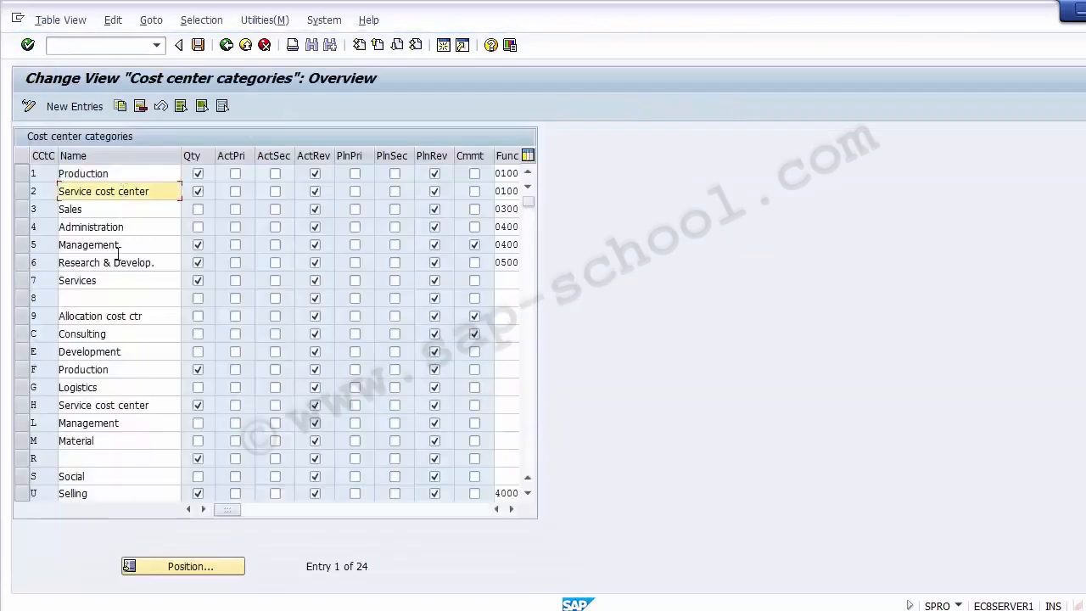
click(118, 280)
click(110, 173)
click(112, 191)
click(114, 214)
click(114, 227)
click(112, 244)
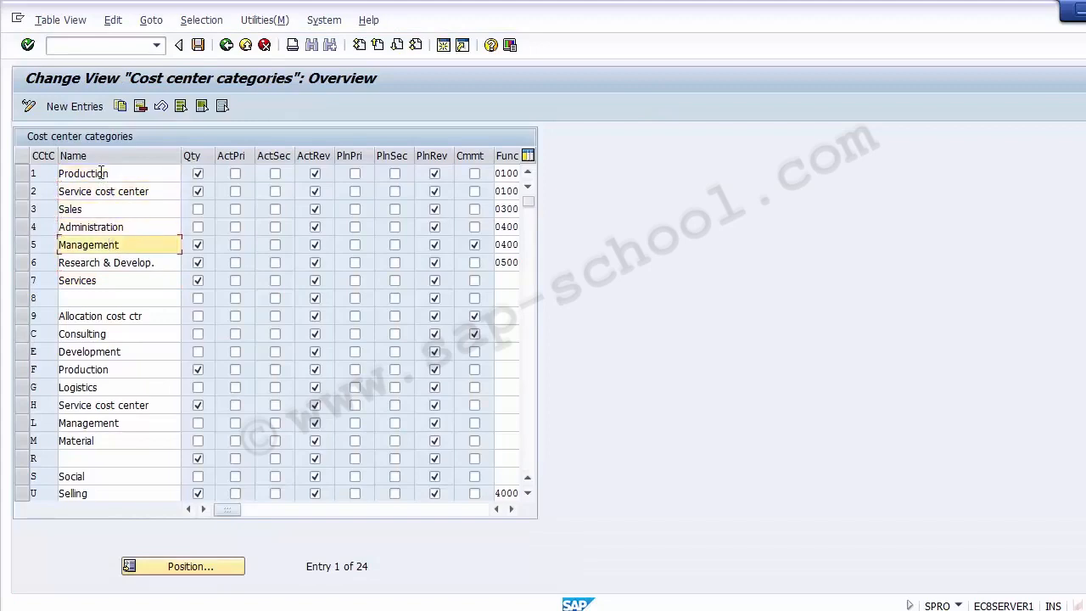
click(100, 173)
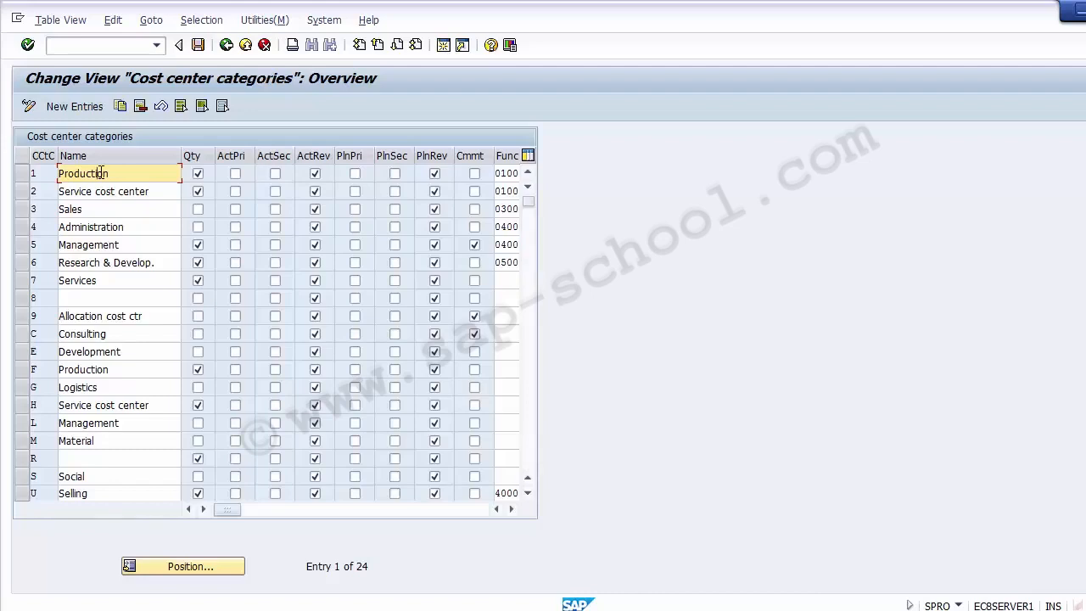
click(37, 171)
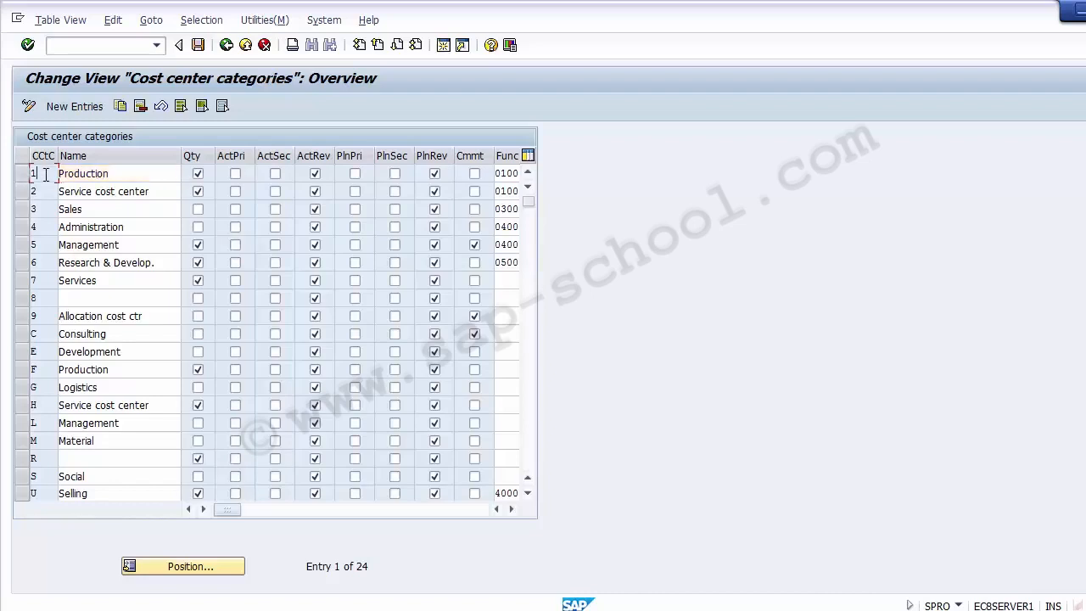
click(51, 319)
click(46, 225)
click(47, 190)
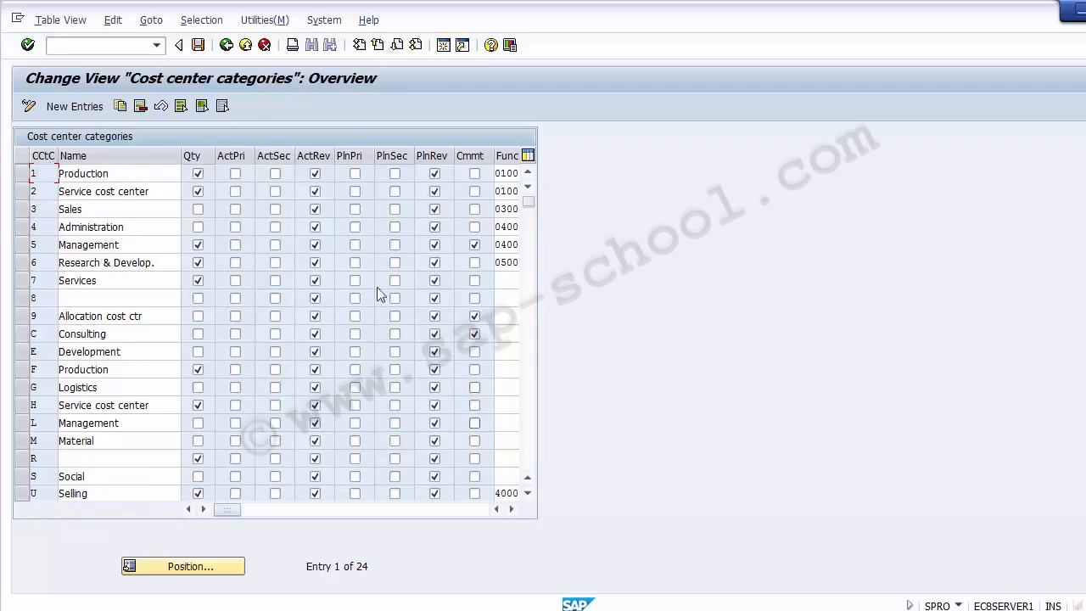
Add a new cost center category with key A and the name Logistics
click(71, 109)
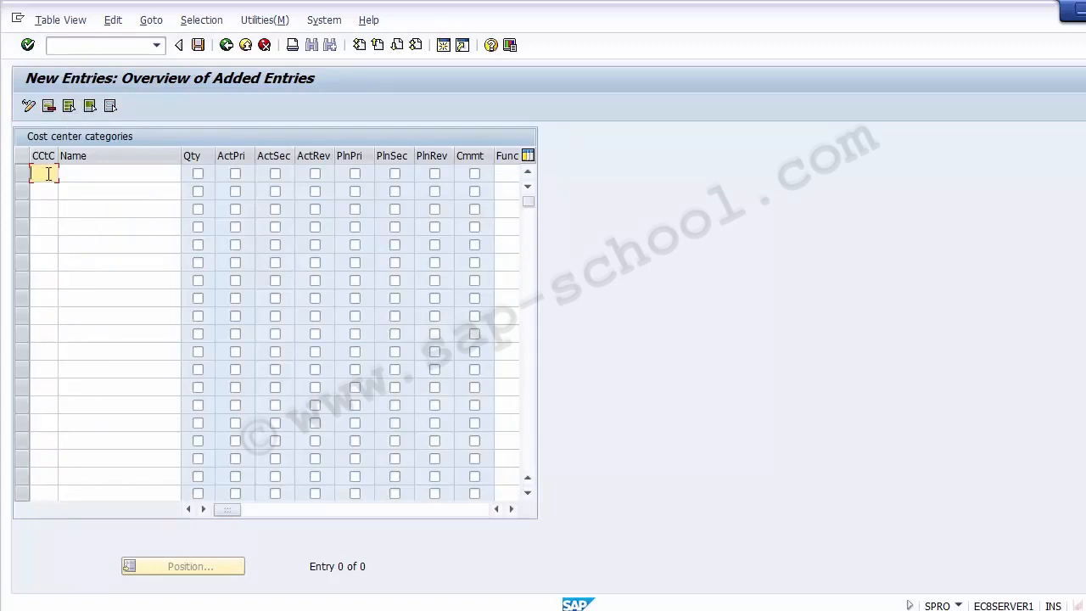
text(A)
click(91, 172)
text(Lo)
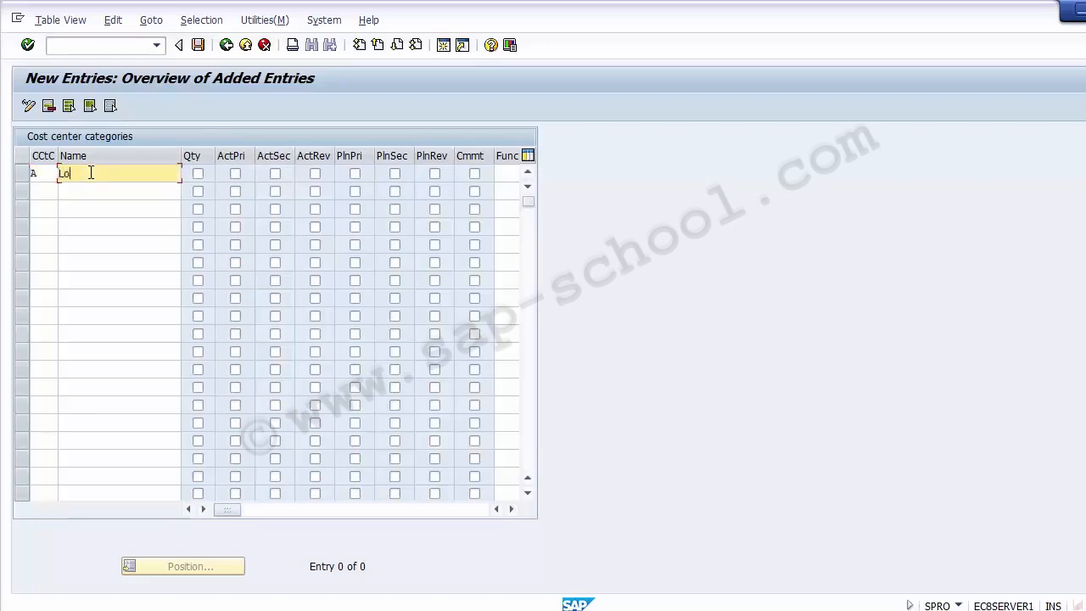
text(gistics)
Set the ActRev and PlnRev indicators for the Logistics category, leaving ActPri and PlnPri cleared
click(194, 169)
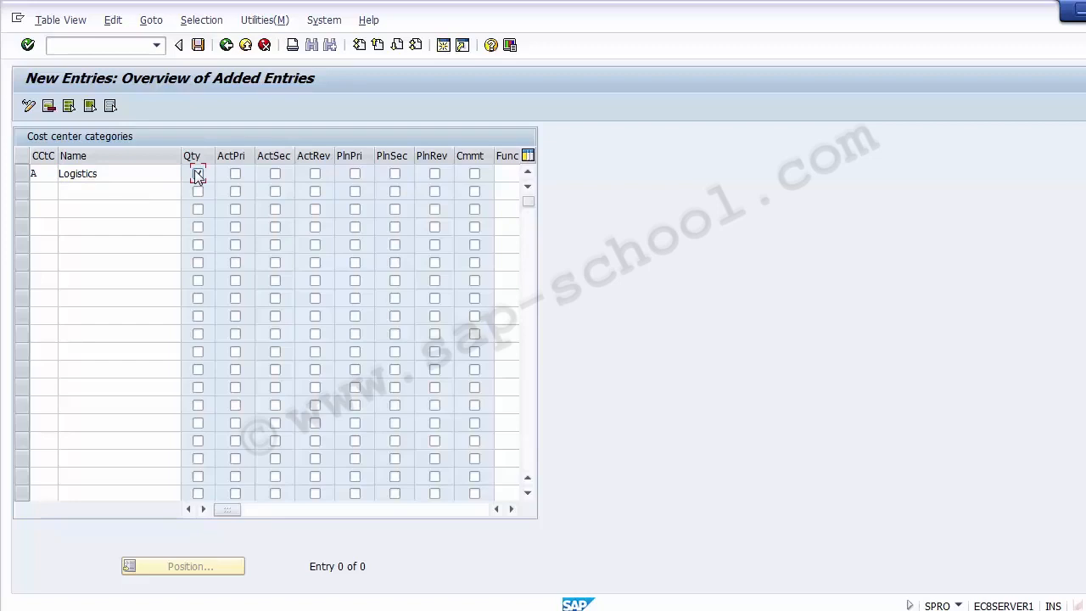
click(197, 174)
click(235, 174)
click(235, 174)
click(315, 174)
click(354, 174)
click(355, 175)
click(315, 176)
click(435, 174)
Display the list of possible functional areas for the Logistics cost center category
click(512, 508)
click(512, 508)
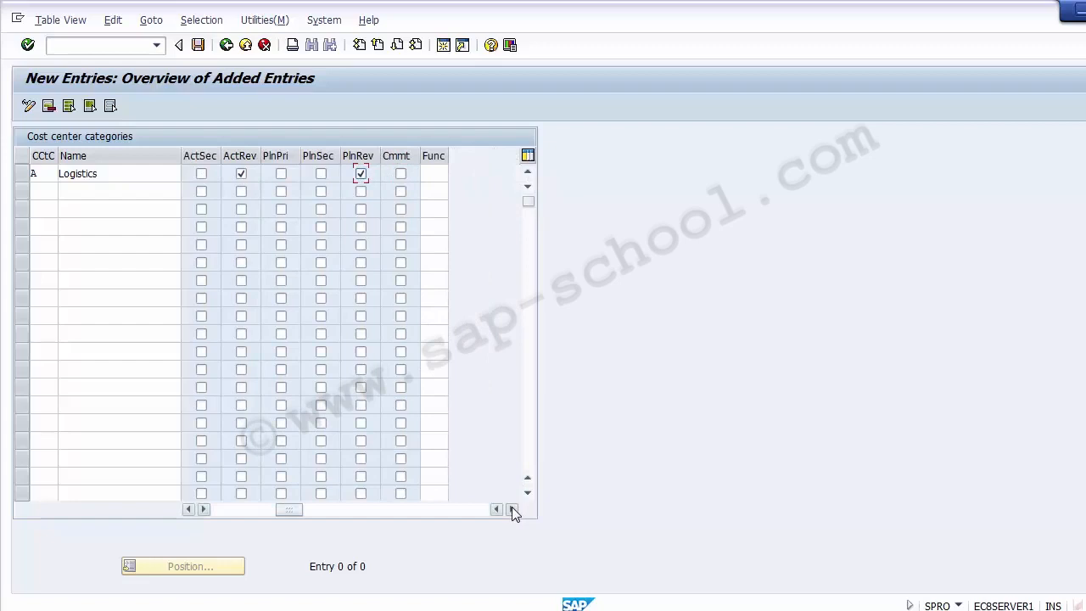
click(440, 172)
key(F4)
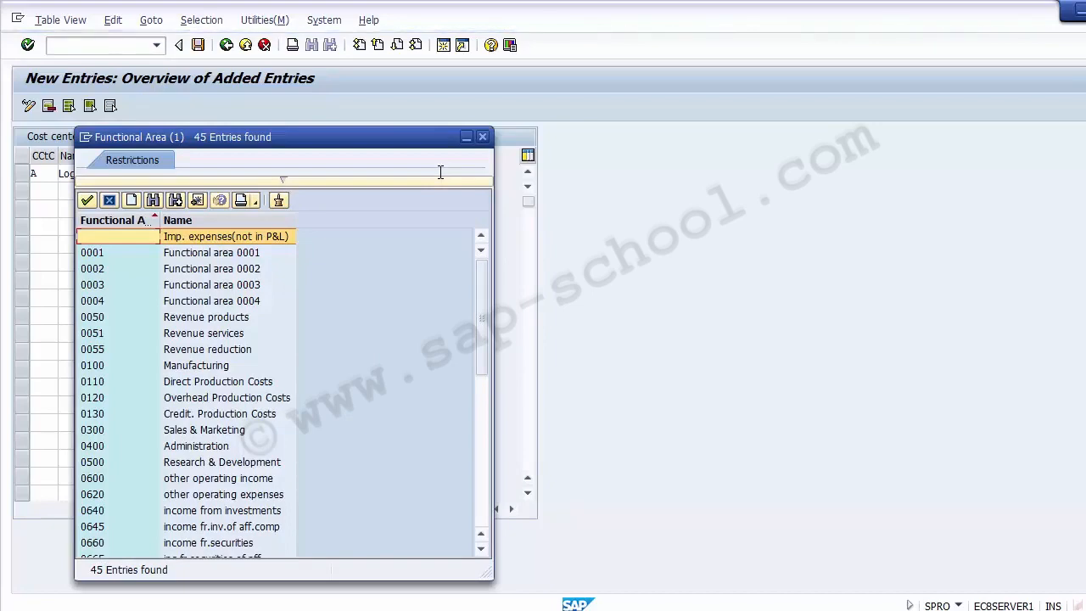
Examine the codes and names of the available functional areas to find one suitable for the Logistics category
key(Down)
key(Down)
key(Down)
key(Down)
key(Down)
key(Down)
key(Down)
key(Down)
key(Down)
key(Down)
key(Down)
key(Down)
key(Down)
key(Down)
key(Down)
key(Down)
key(Down)
key(Down)
key(Down)
key(Down)
key(Down)
key(Down)
key(Down)
key(Down)
key(Down)
key(Down)
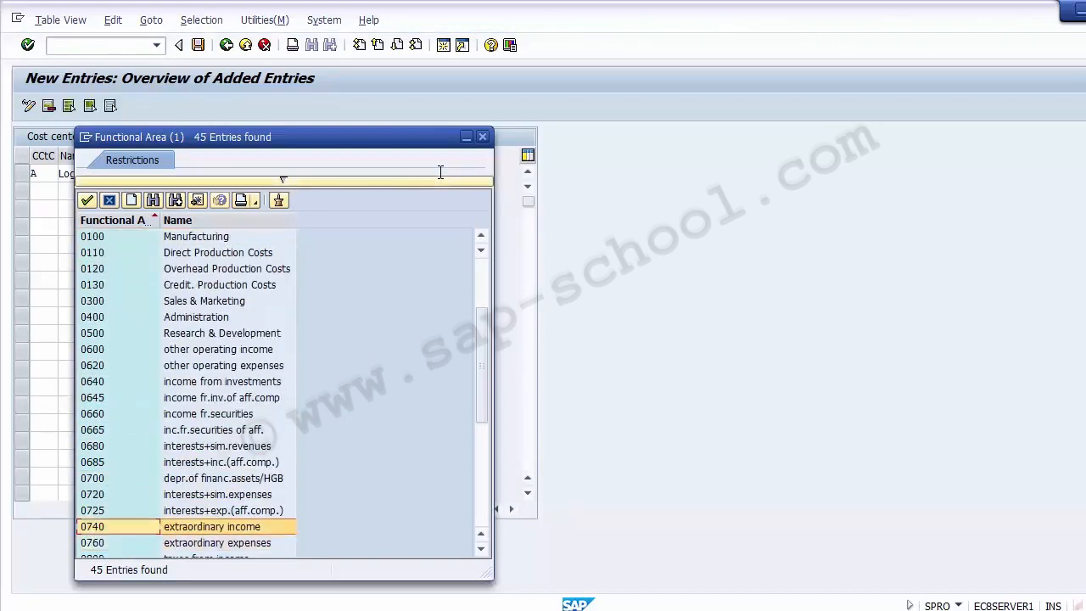
key(Up)
key(Up)
key(Up)
key(Up)
key(Up)
key(Up)
key(Up)
key(ctrl+Home)
key(Down)
key(Down)
key(Down)
key(Down)
key(Down)
key(Down)
key(Down)
key(Down)
key(Down)
key(Down)
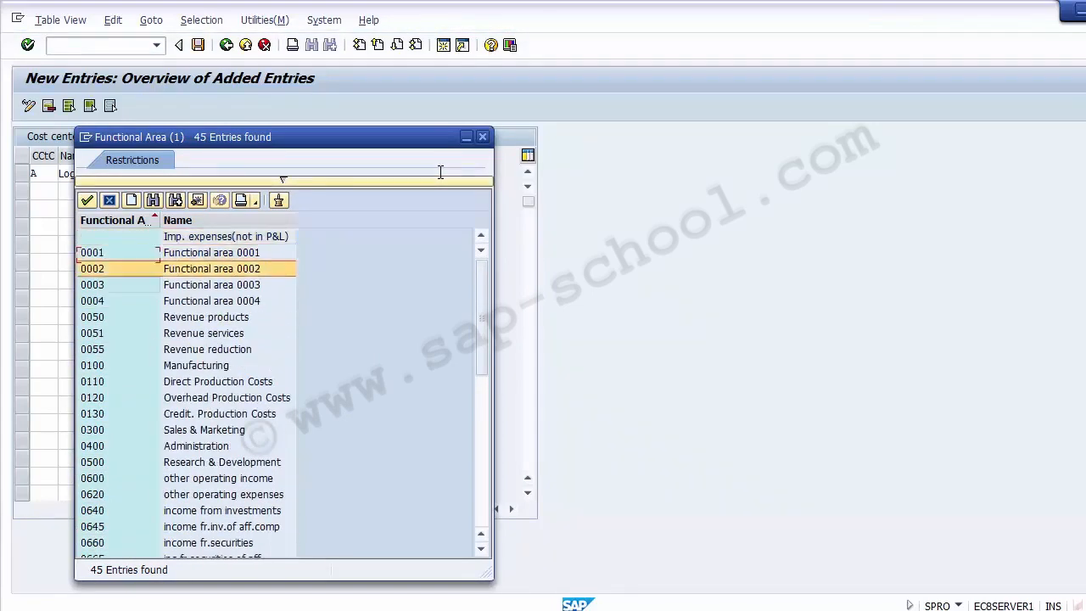
key(Down)
key(Down)
key(Down)
key(Down)
key(Down)
key(Down)
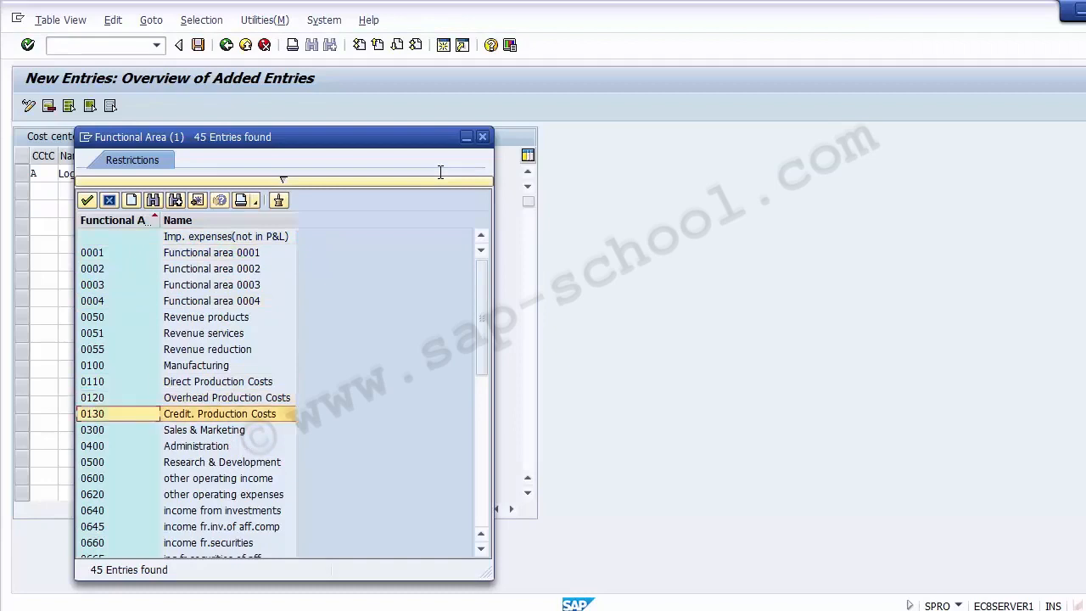
key(Up)
key(Up)
key(Up)
key(Up)
key(Up)
key(Up)
key(Up)
key(Up)
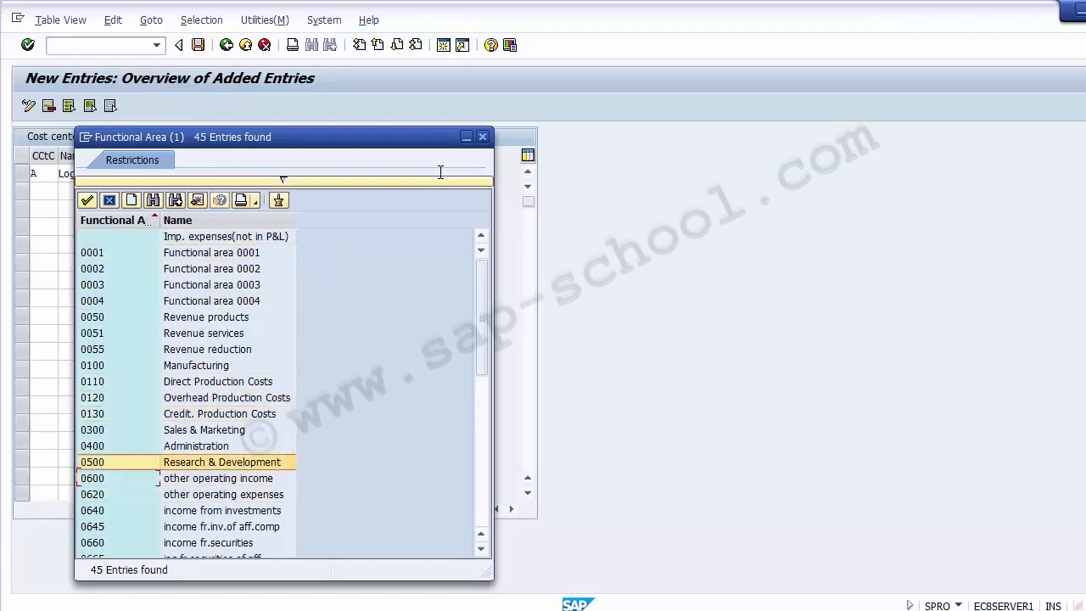
key(Up)
key(Up)
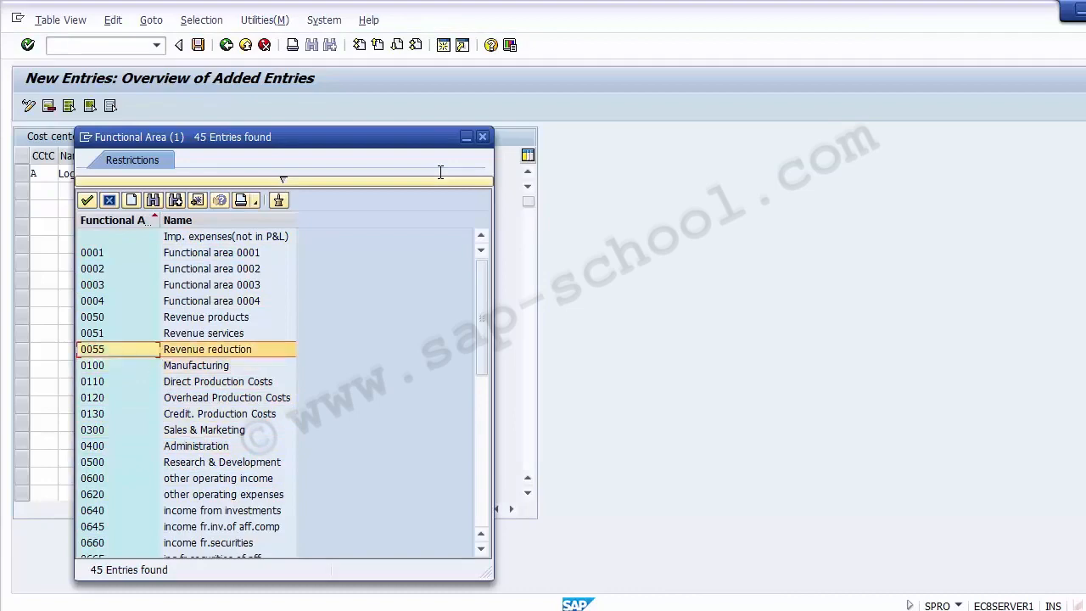
key(Down)
key(Down)
key(Down)
key(Down)
key(Down)
key(Down)
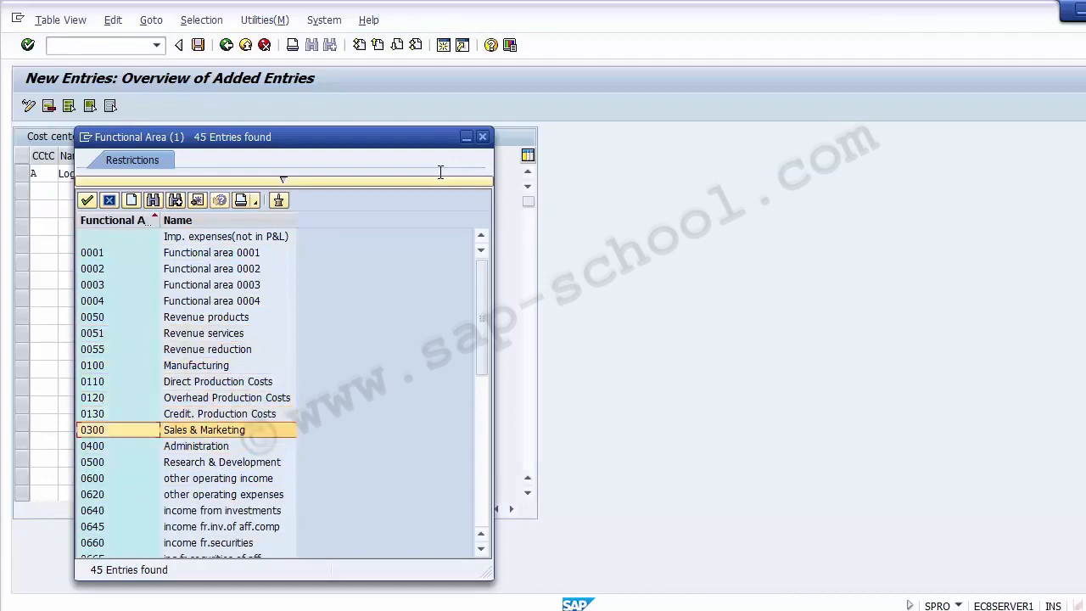
key(Down)
key(Down)
key(Down)
key(Down)
key(Down)
key(Down)
key(Down)
key(Down)
key(Down)
key(Down)
key(Down)
key(Down)
key(Down)
key(Down)
key(Down)
key(Down)
key(Down)
key(Down)
key(Down)
key(Down)
key(Down)
key(Down)
key(Down)
key(Down)
key(Down)
key(Down)
key(Down)
key(Down)
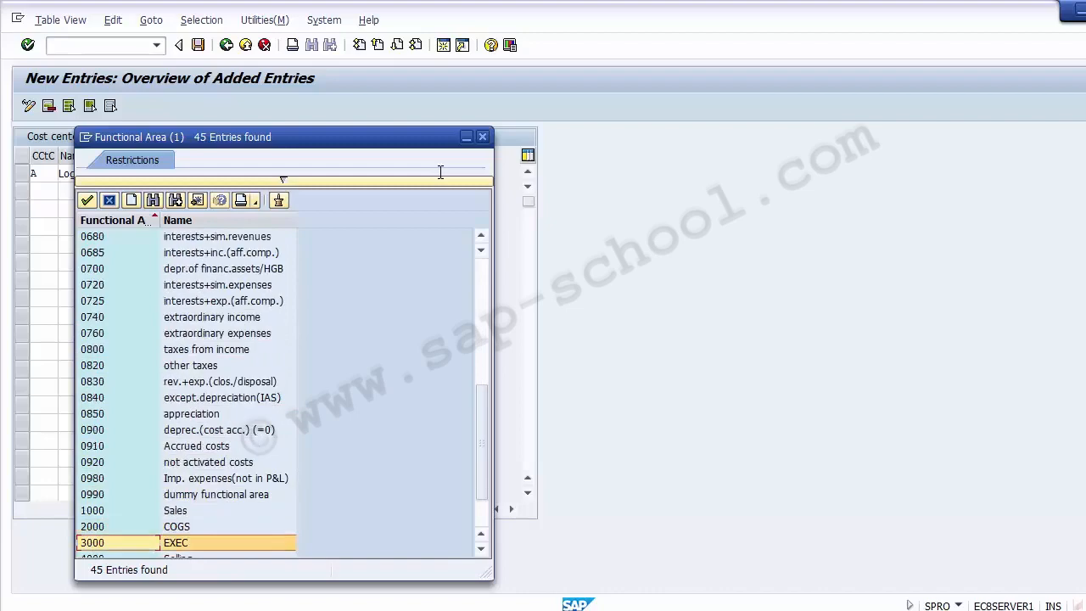
key(Down)
key(Down)
key(Down)
key(Down)
key(Up)
key(Up)
key(Up)
key(Up)
key(Up)
key(Up)
key(Up)
key(Up)
key(Up)
key(Up)
key(Up)
key(Up)
key(Up)
key(Up)
key(Up)
key(Up)
key(Up)
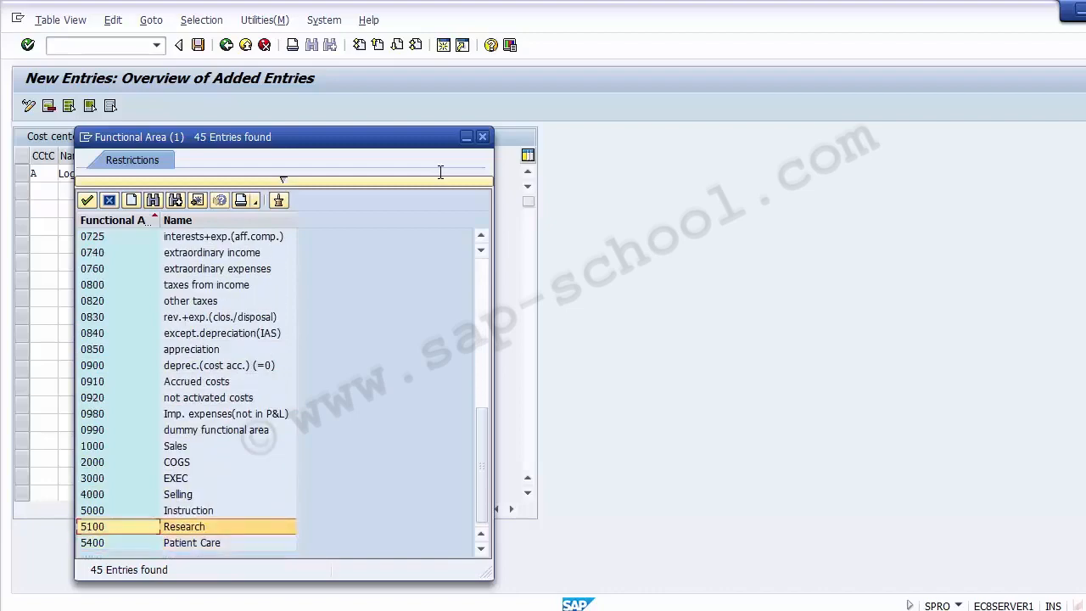
key(Up)
key(Up)
key(Up)
key(Up)
key(Up)
key(Up)
key(Up)
key(Up)
key(Up)
key(Up)
key(Up)
key(Up)
key(Up)
key(Up)
key(Up)
key(Up)
key(Up)
key(Up)
key(Up)
key(Up)
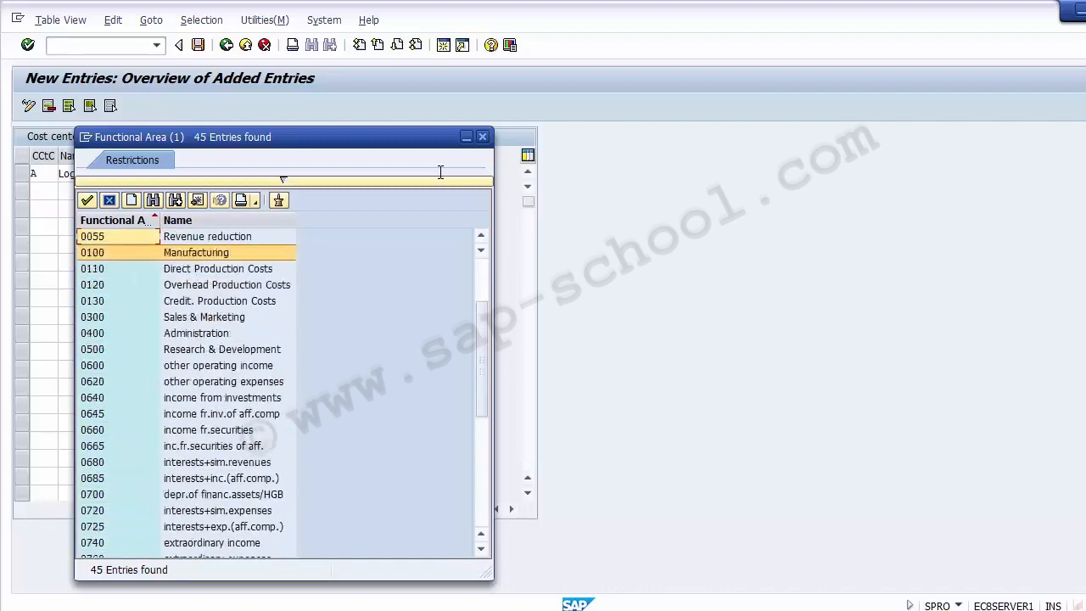
key(Down)
key(Down)
key(Down)
key(Down)
key(Down)
key(Down)
key(Down)
key(Down)
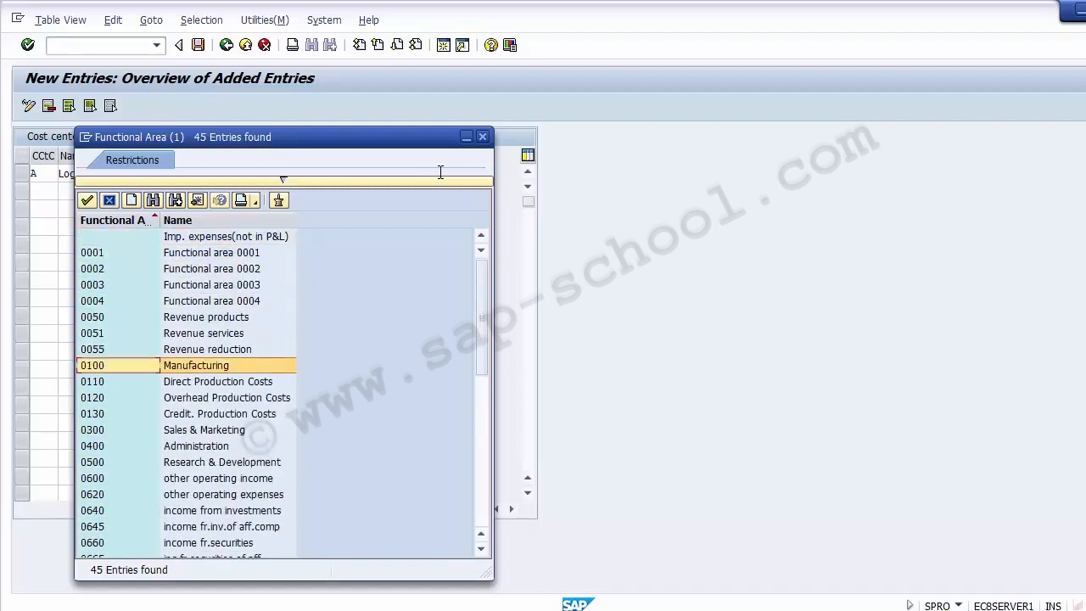
key(Down)
key(Down)
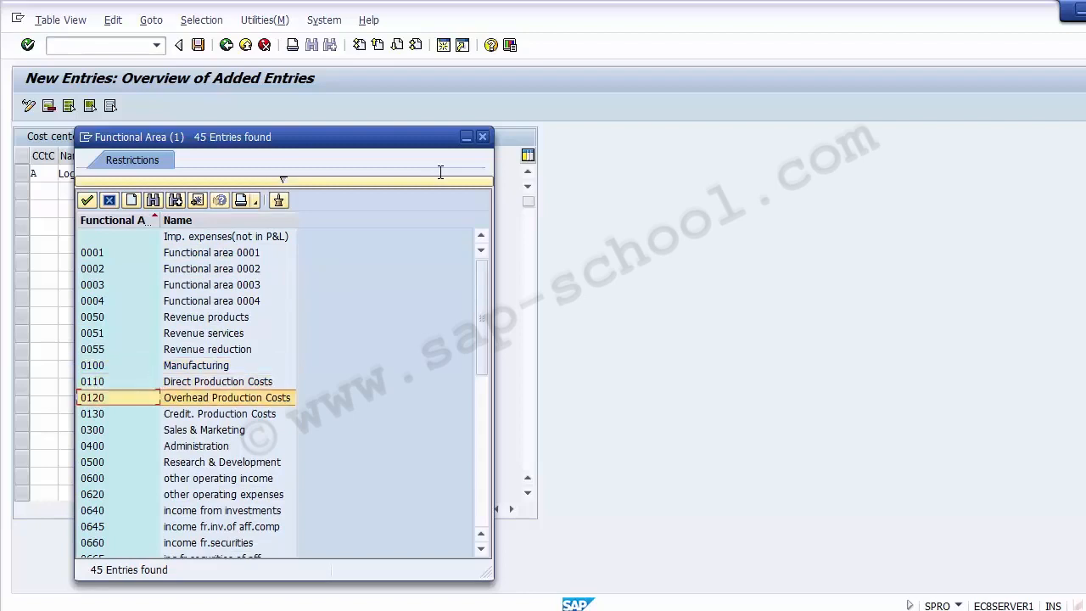
Assign functional area 0100 Manufacturing to the Logistics cost center category
key(Down)
key(Down)
key(Down)
key(Up)
key(Up)
key(Up)
key(Up)
key(Up)
key(Return)
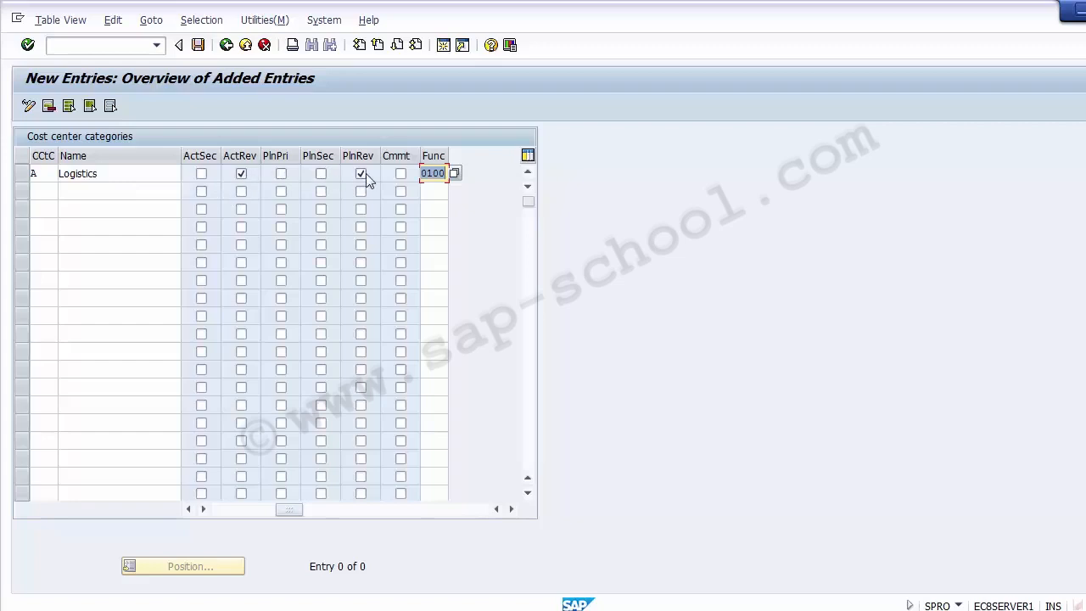
Save the new Logistics cost center category and return through the category overview to the implementation guide
click(227, 509)
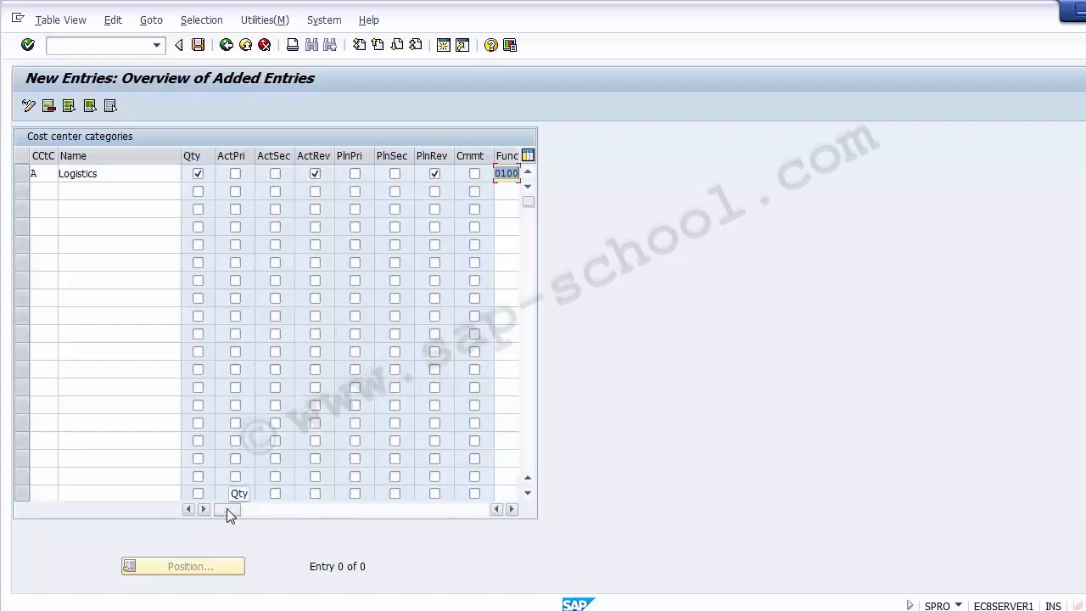
click(202, 50)
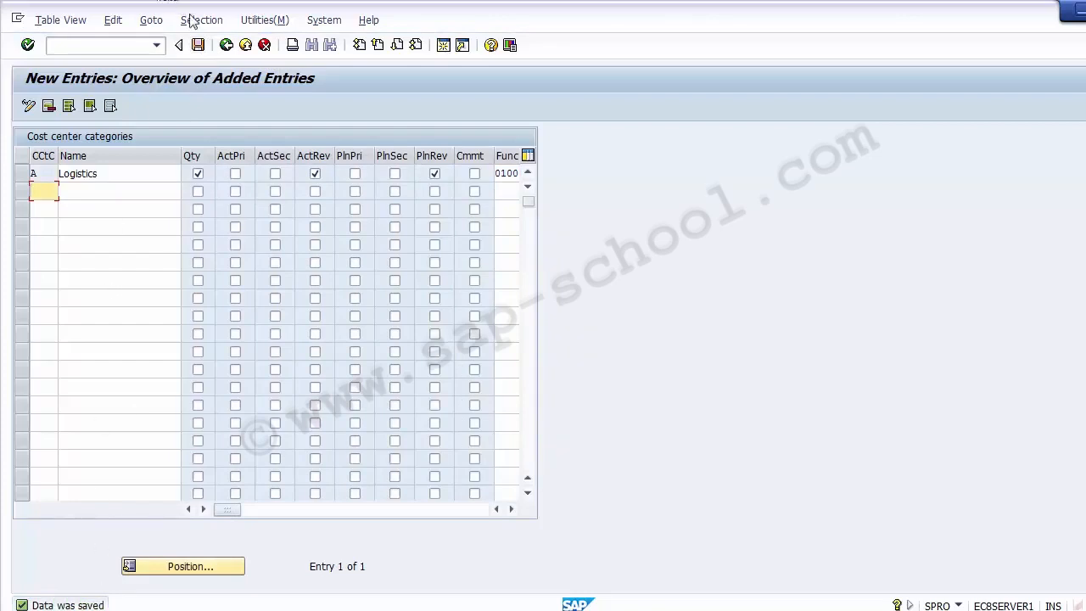
click(227, 47)
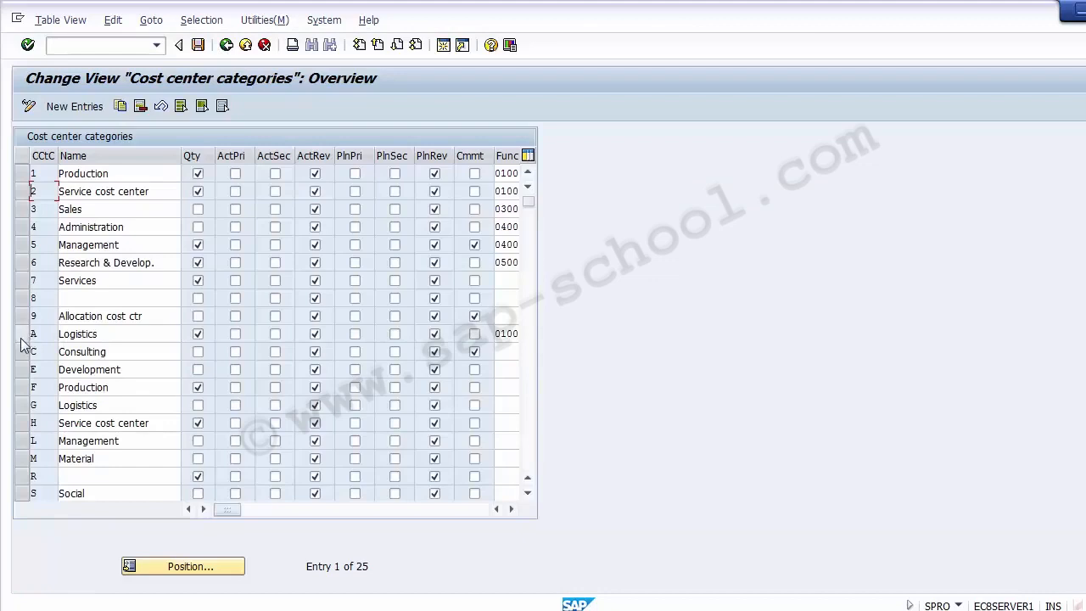
click(23, 335)
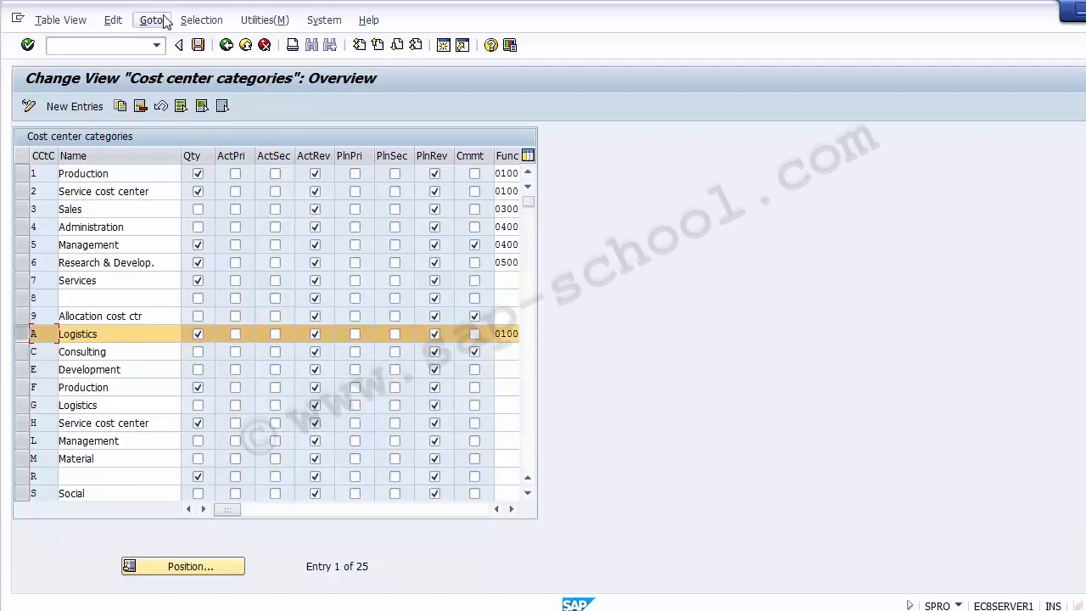
click(226, 47)
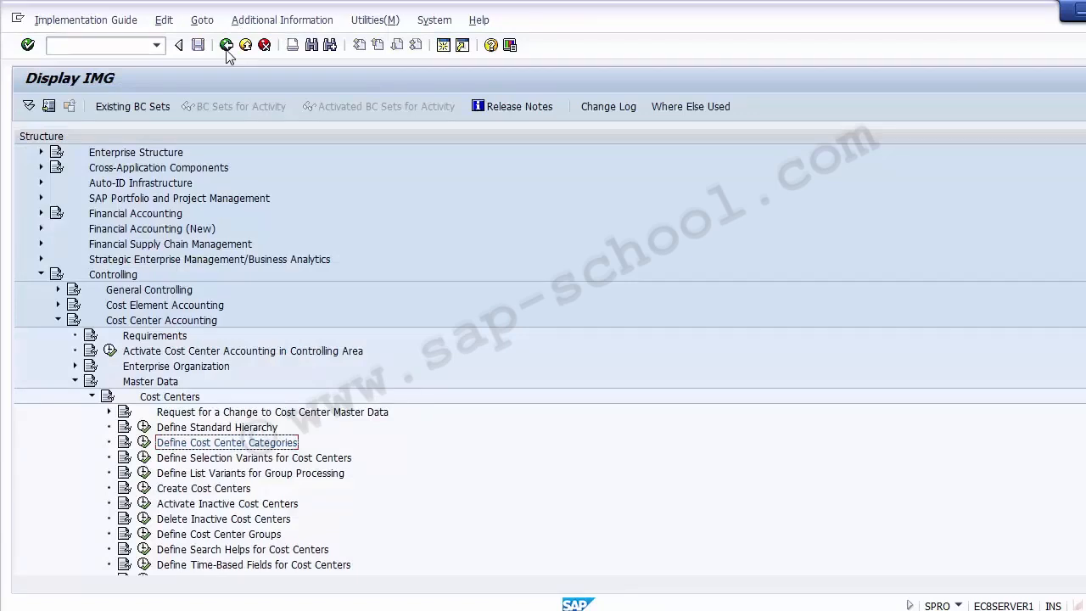
Switch to the PowerPoint presentation, read the Cost Center slide's definition, menu path and T-codes, and return to SAP
click(432, 610)
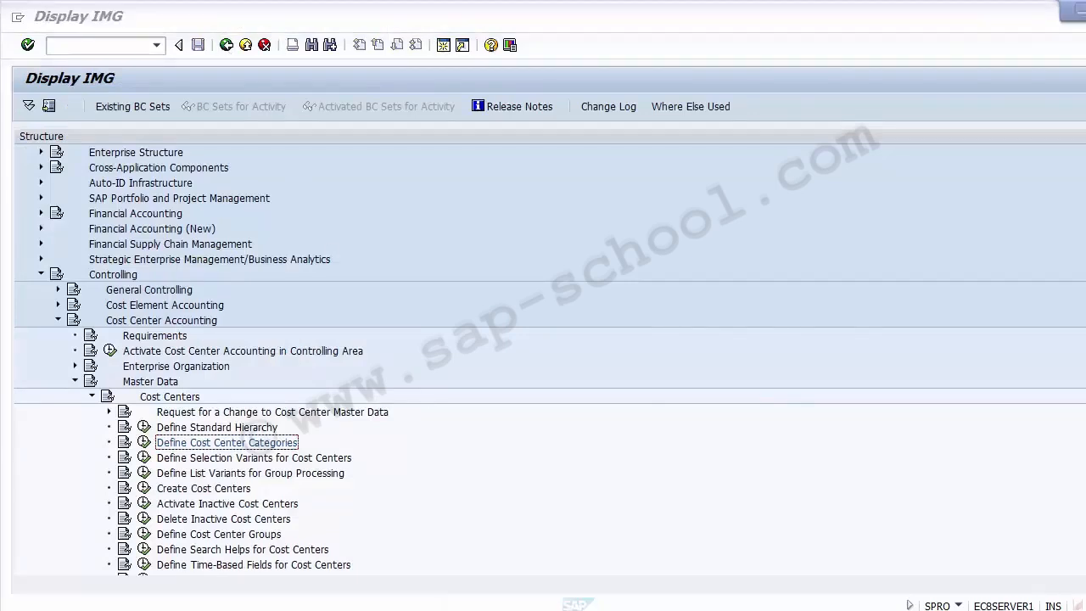
scroll(160, 355, down, 1)
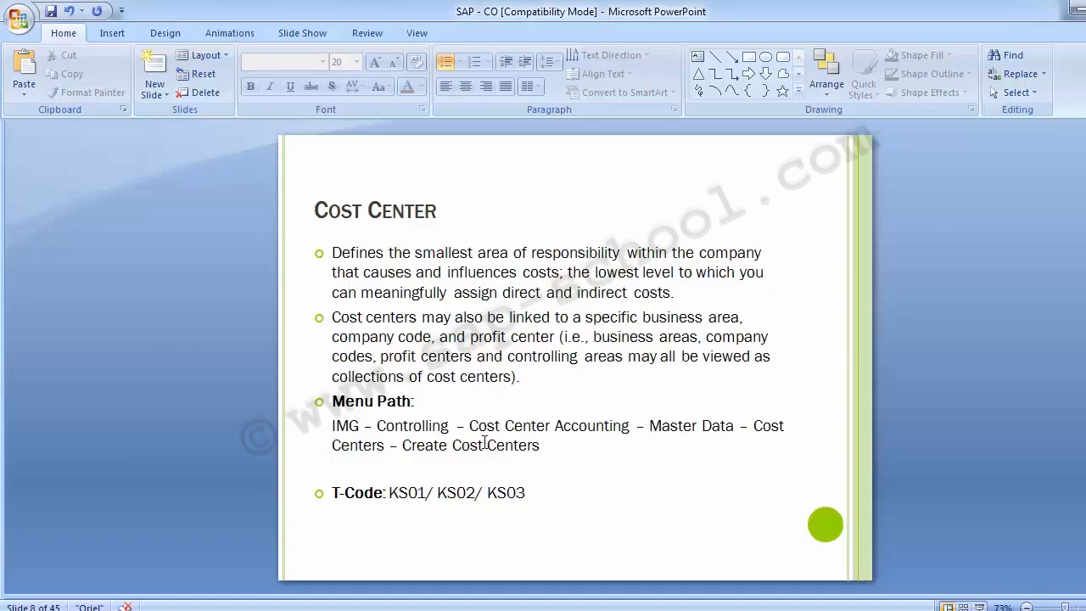
click(516, 610)
click(531, 525)
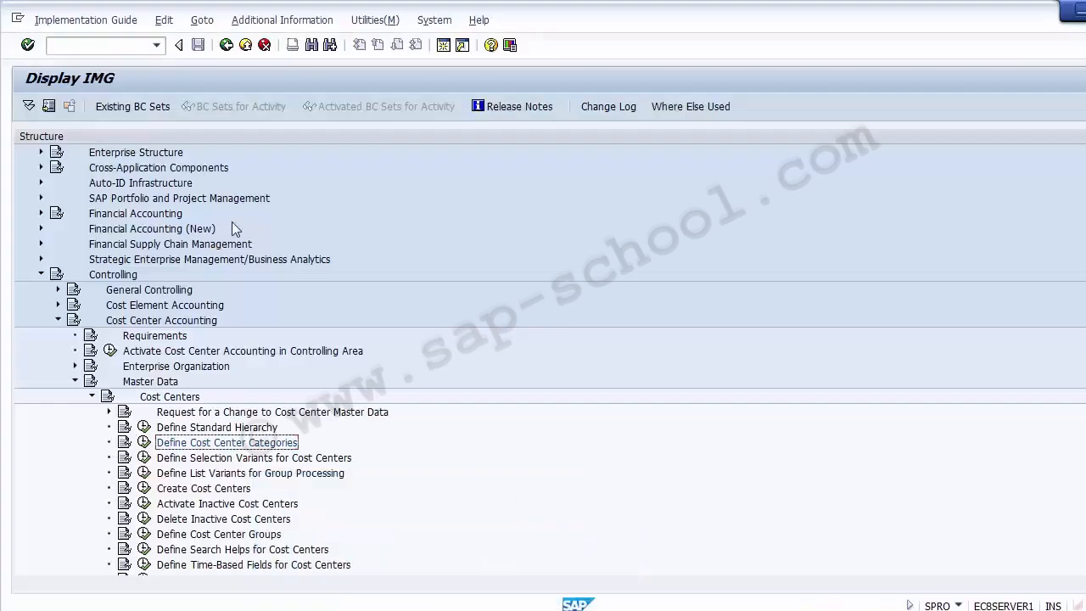
Start the Create cost center activity from Create Cost Centers under the Cost Center Accounting master data
click(92, 397)
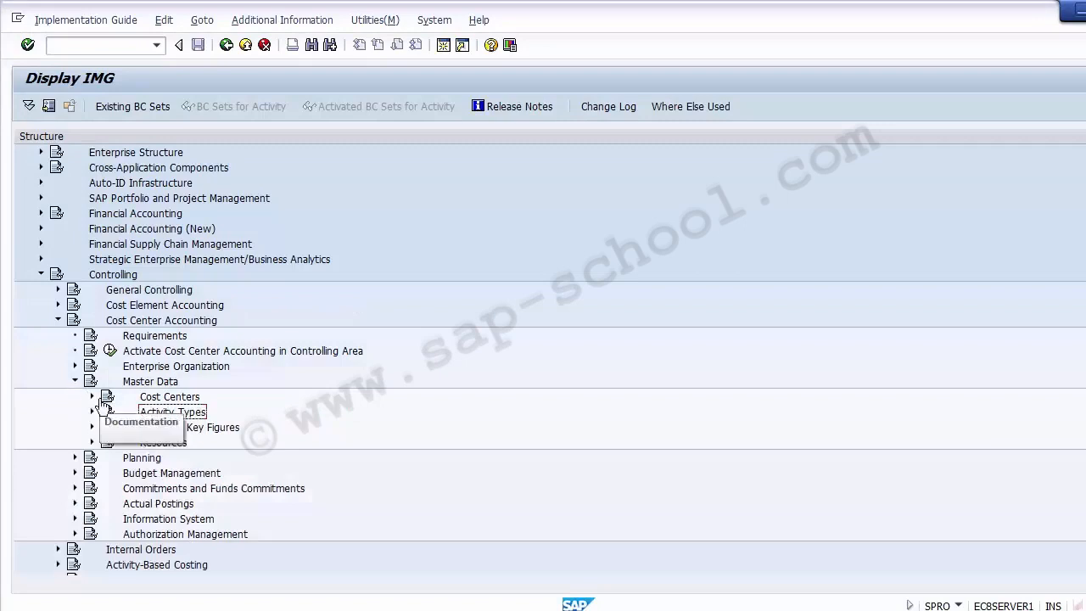
click(147, 386)
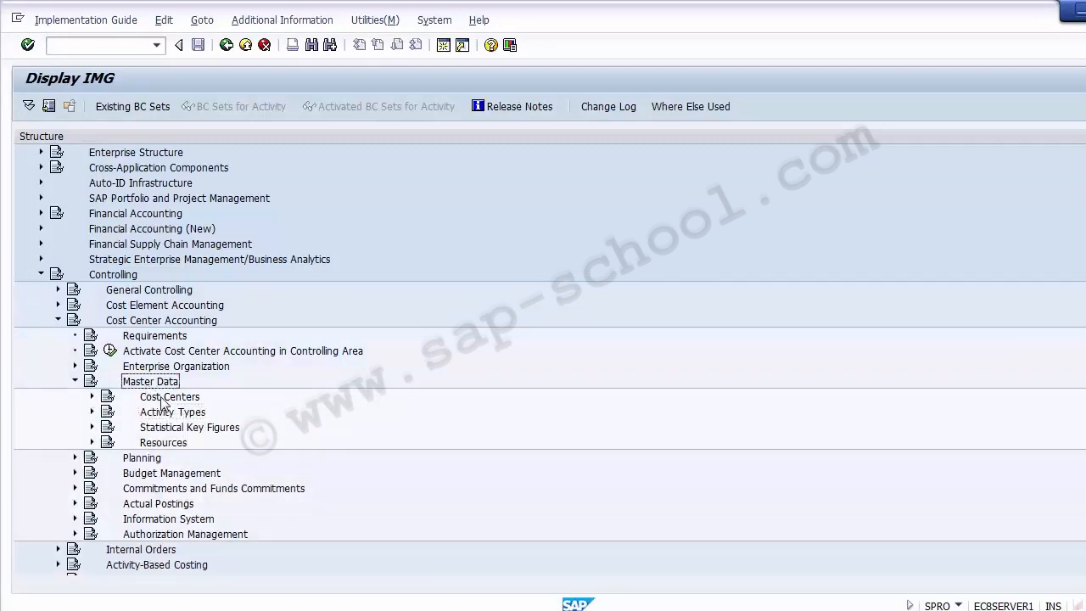
click(158, 400)
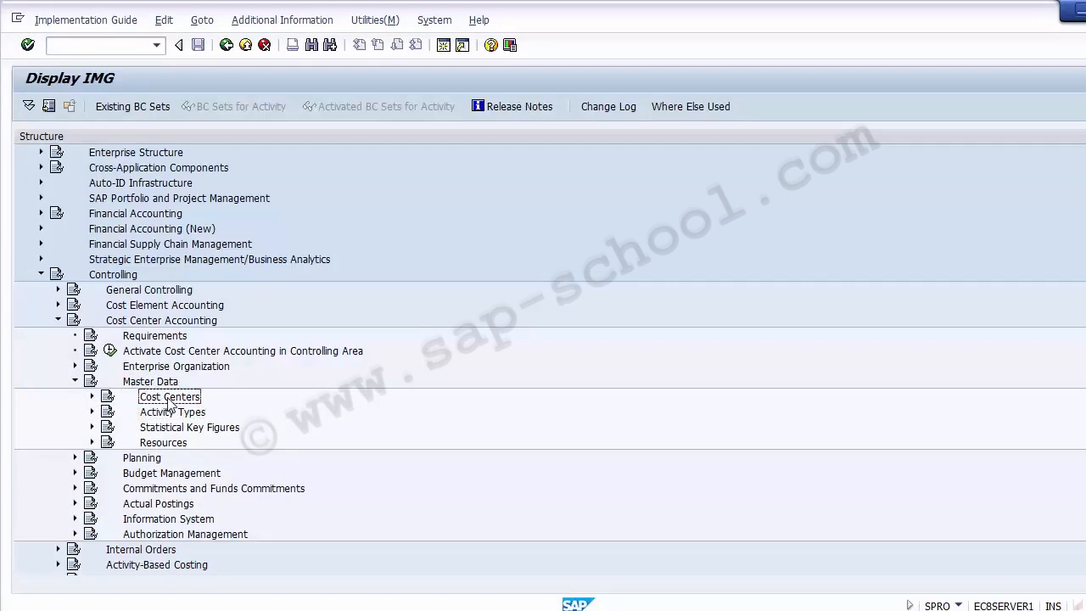
click(91, 396)
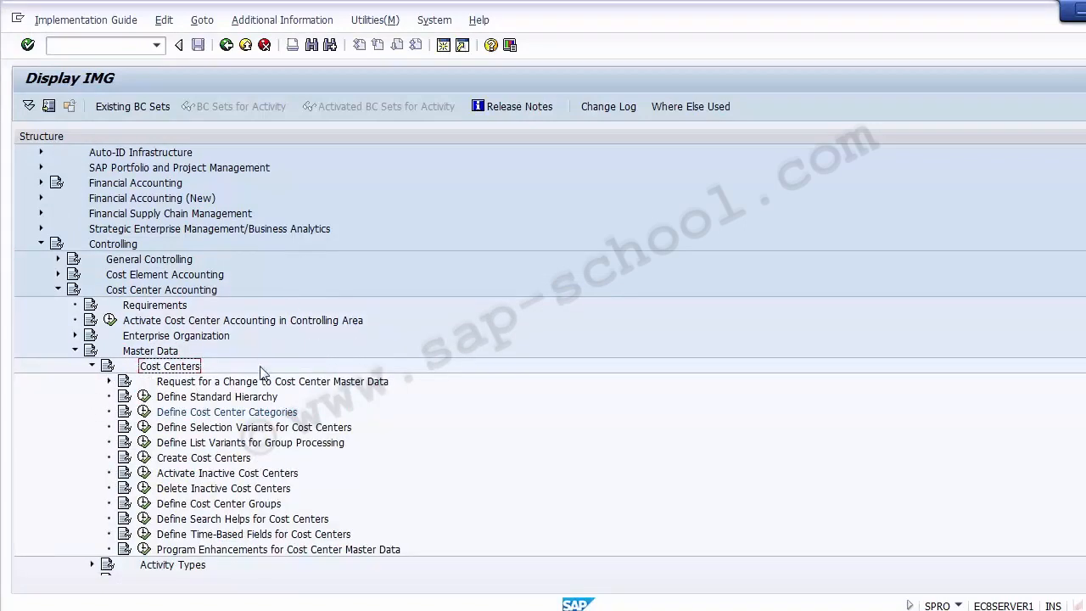
click(236, 459)
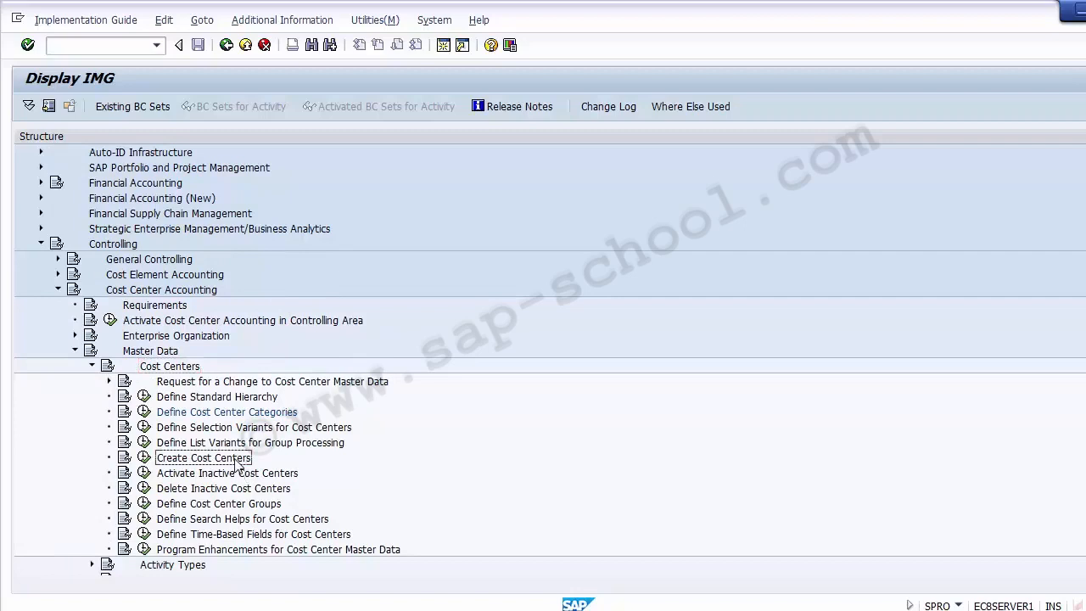
click(144, 459)
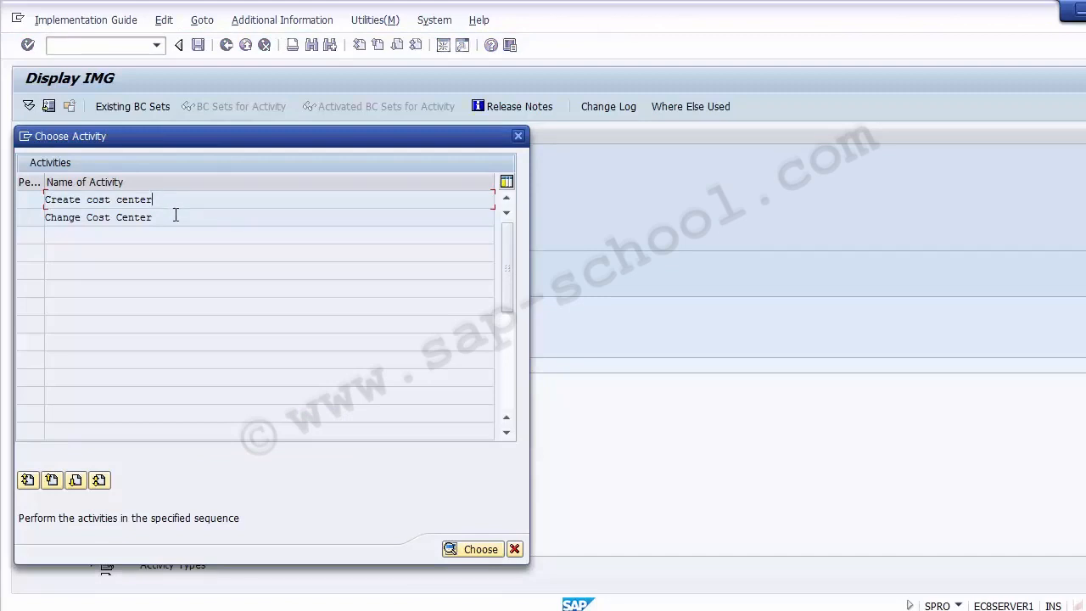
click(110, 201)
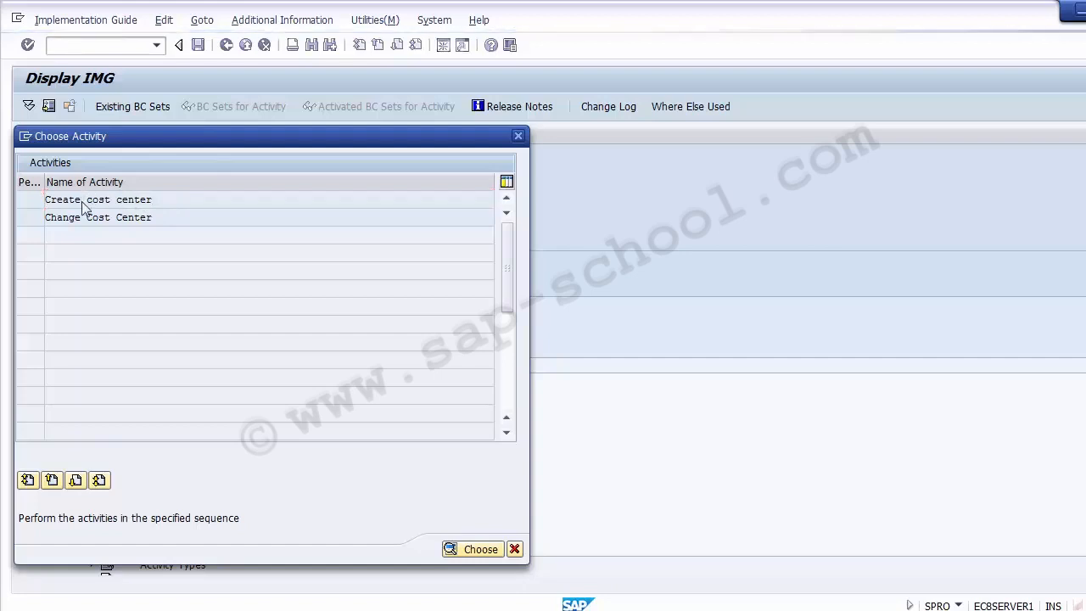
double_click(82, 202)
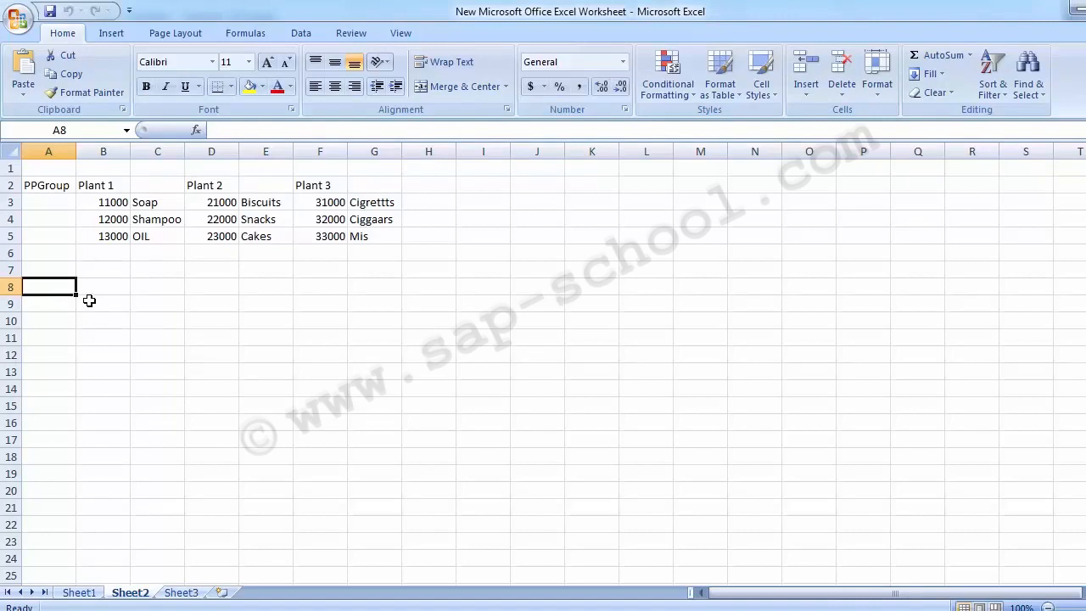
key(Right)
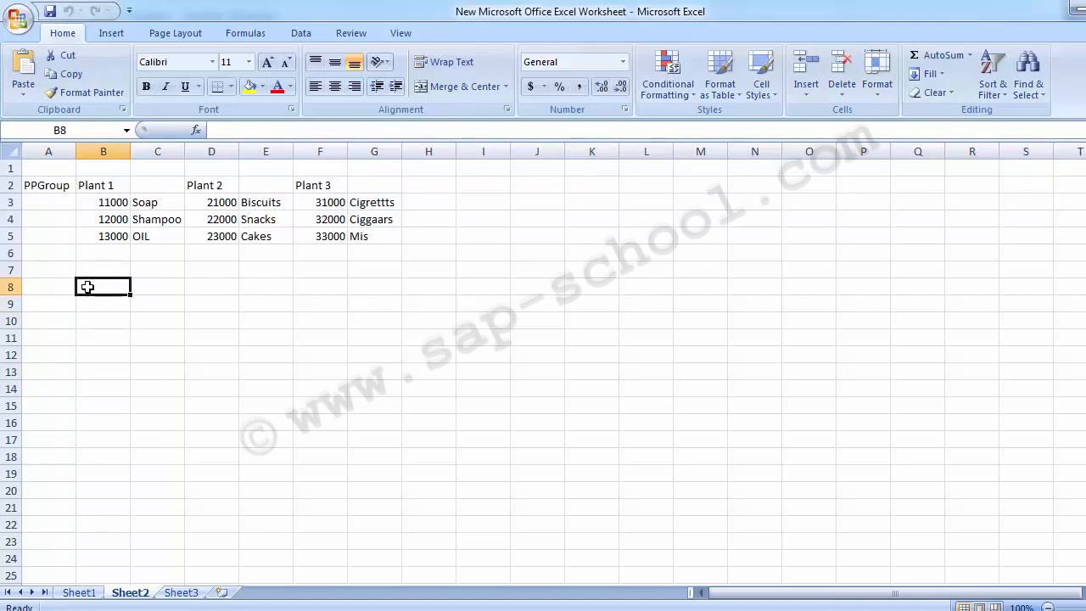
text(Pl)
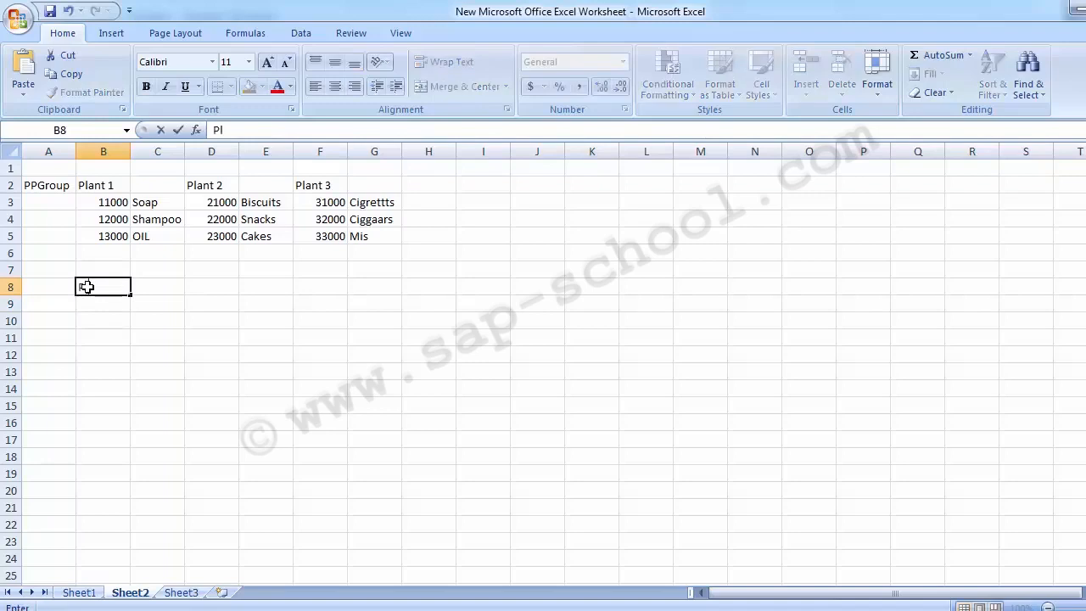
key(Up)
key(Down)
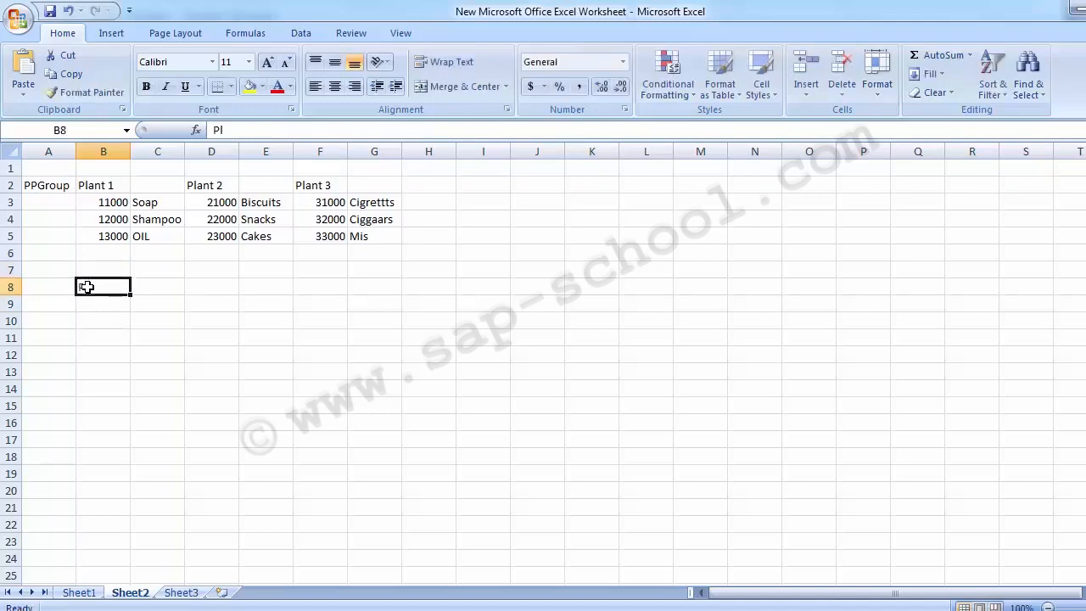
key(Delete)
key(Up)
key(Up)
key(Up)
key(Up)
key(Up)
key(Up)
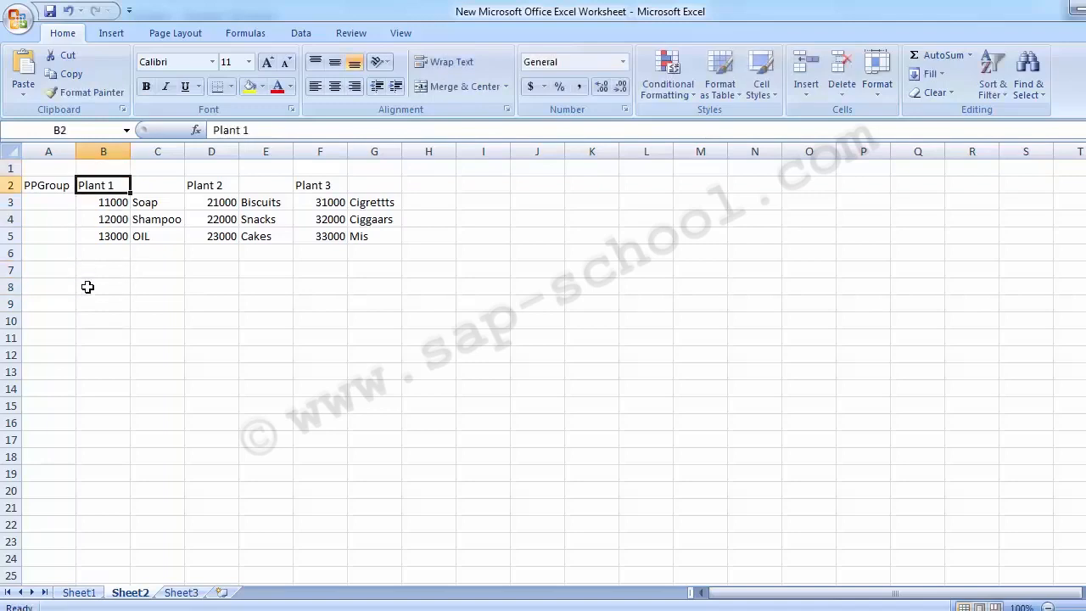
key(Down)
key(Down)
key(Down)
key(Down)
key(Down)
key(Down)
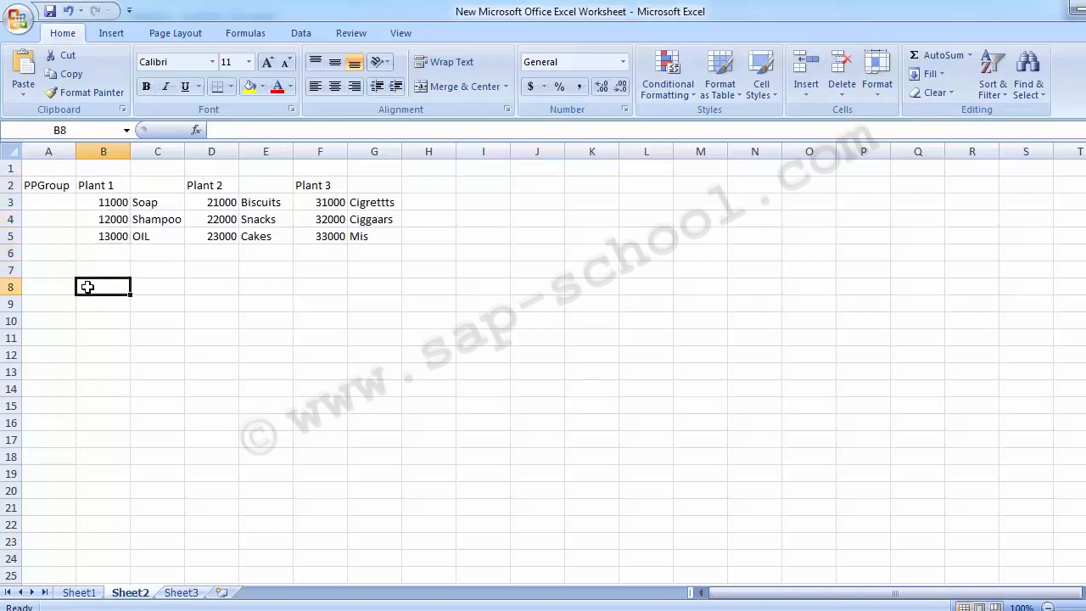
Enter the heading Plant 1 in cell B8 of Sheet2
text(P)
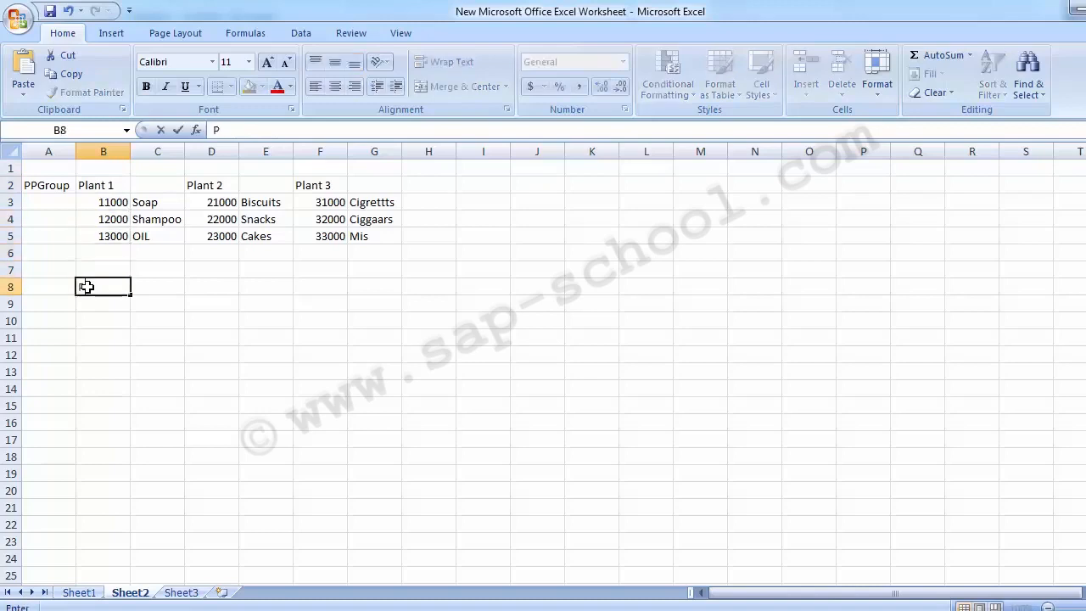
text(lant 1)
key(Right)
key(Right)
text(Pla)
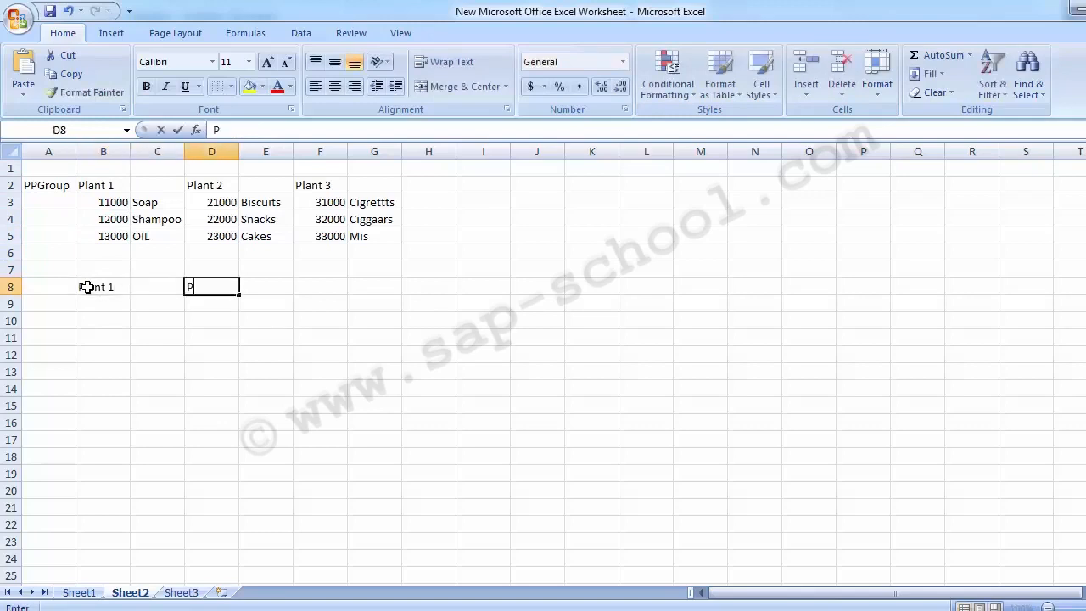
key(BackSpace)
key(BackSpace)
key(BackSpace)
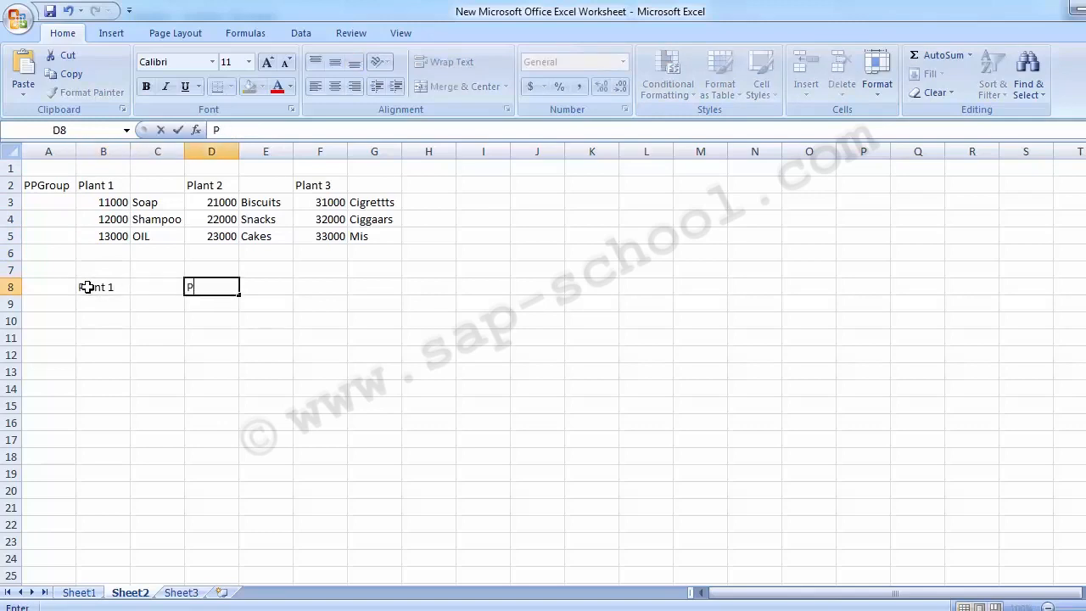
Copy the headings Plant 1, Plant 2 and Plant 3 from cells B2 to F2 into row 8, starting at cell B8
key(Up)
key(Up)
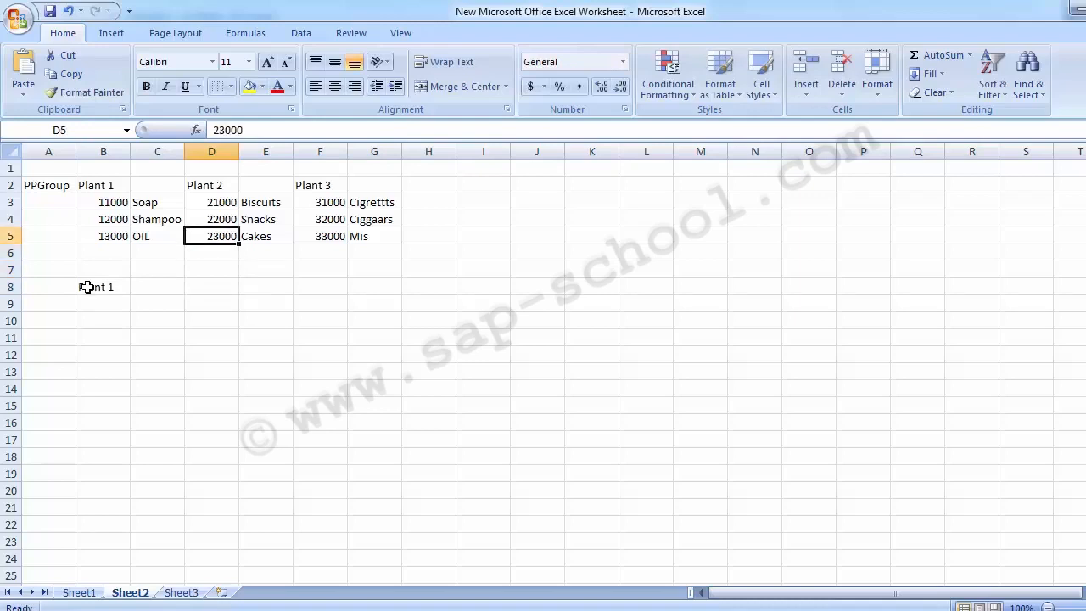
key(Up)
key(Up)
key(Up)
key(Left)
key(Left)
key(shift+Right)
key(shift+Right)
key(shift+Right)
key(shift+Right)
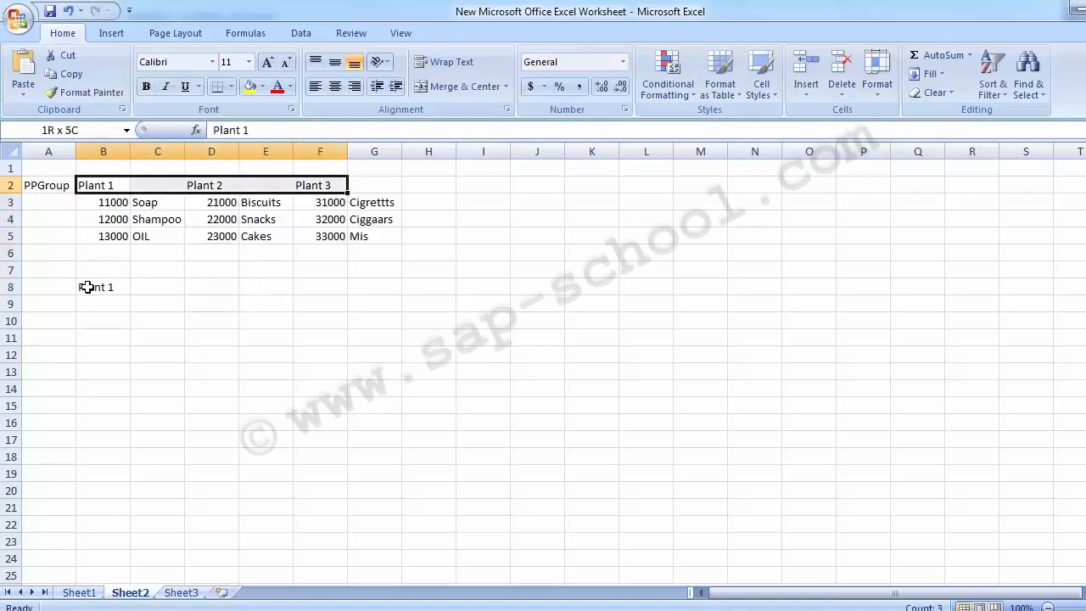
key(ctrl+c)
key(Down)
key(Down)
key(Down)
key(Down)
key(Down)
key(Down)
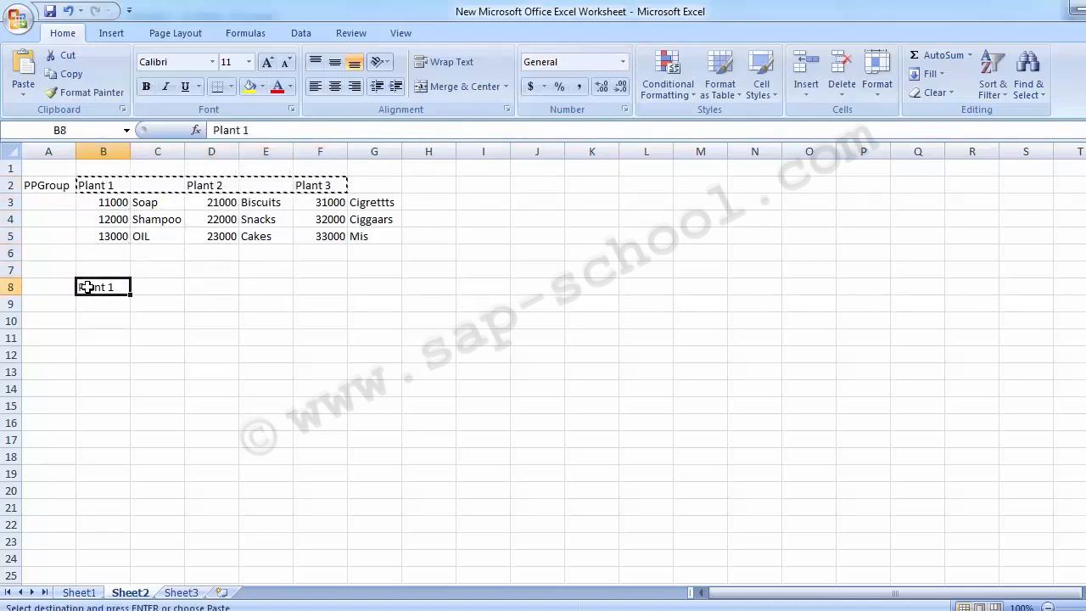
key(Return)
Enter Product A in cell A9 as the first row label below the copied plant headings
key(Left)
key(Down)
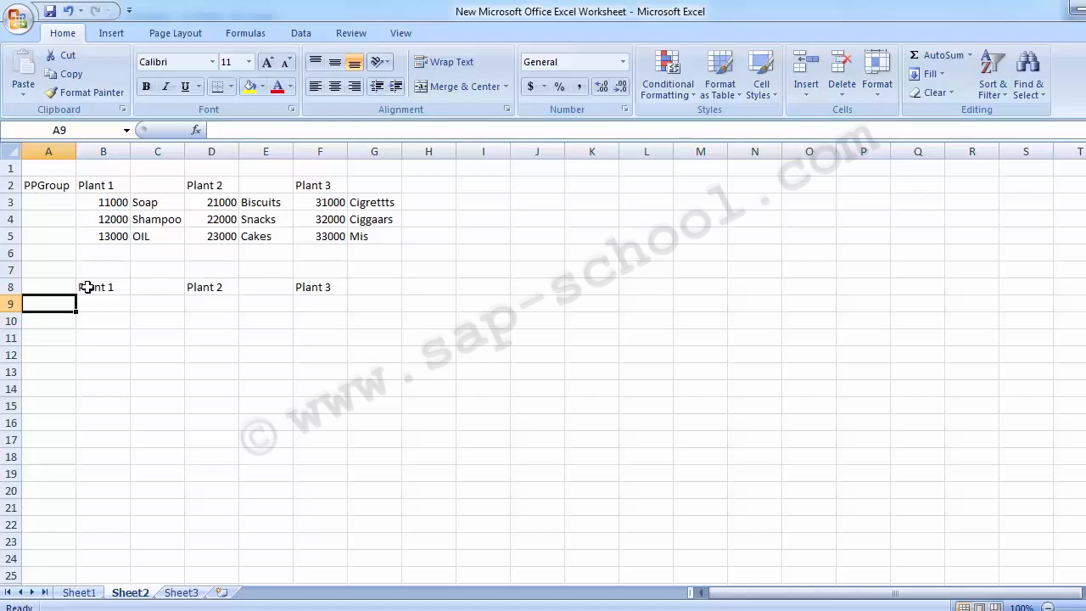
text(Product)
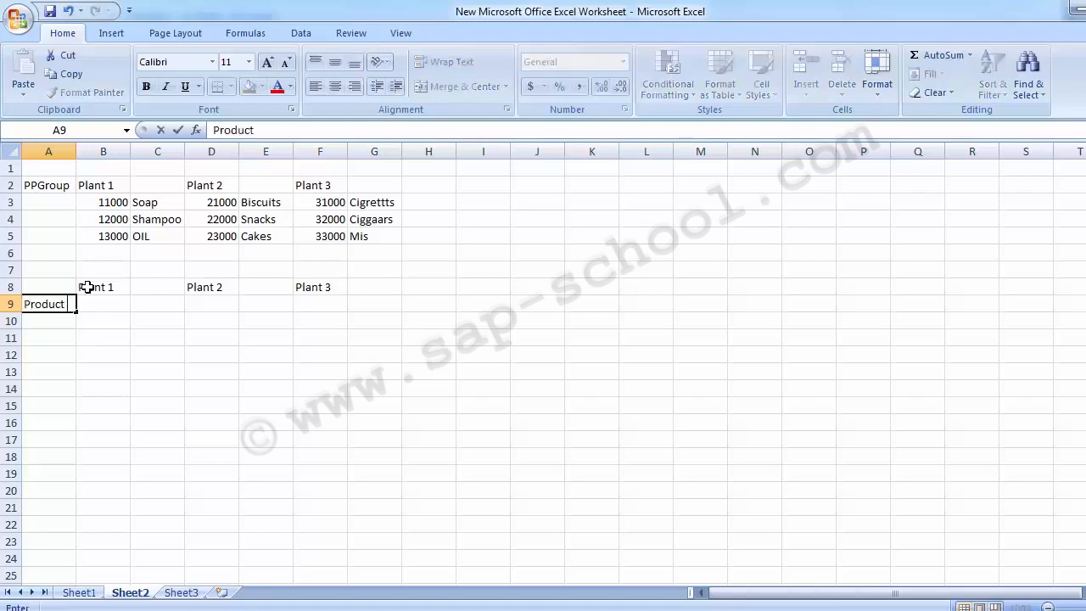
text( A)
key(Return)
Copy the Product A label from cell A9 into cells A10 to A12
key(Up)
key(ctrl+c)
key(Down)
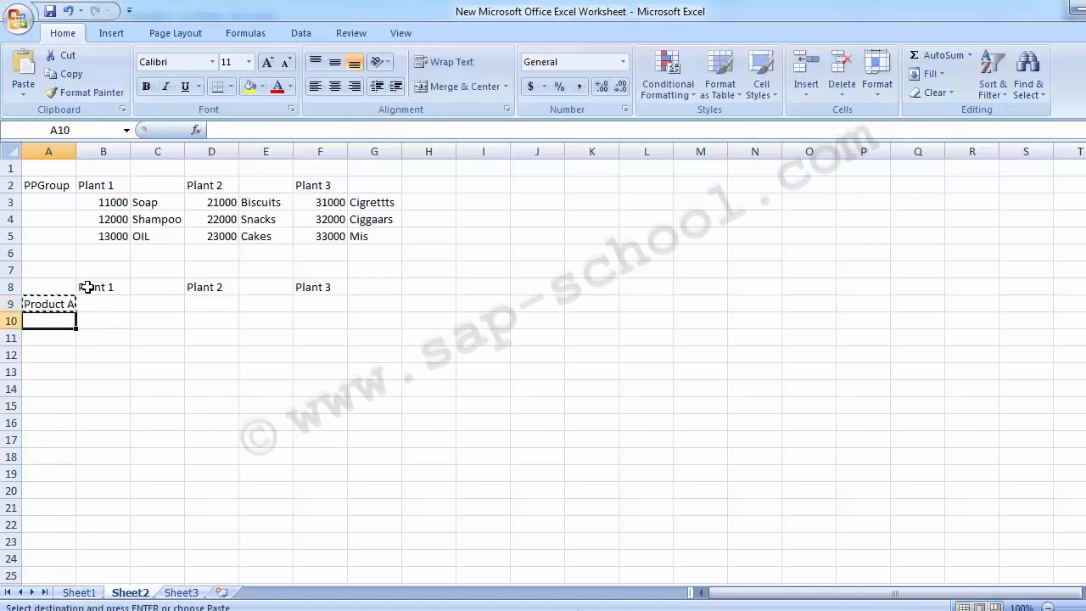
key(shift+Down)
key(shift+Down)
key(Return)
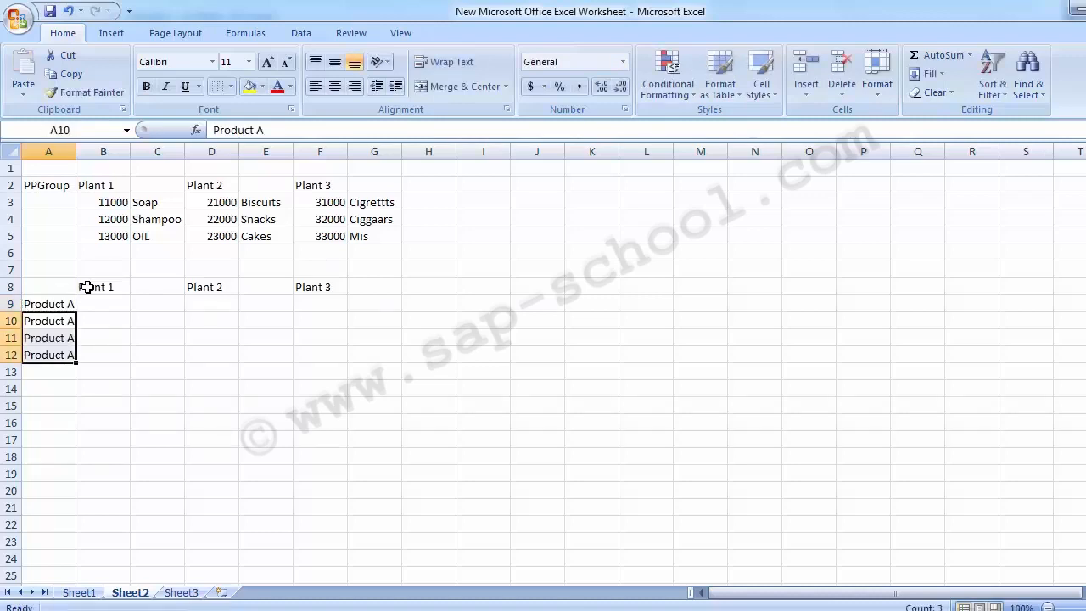
Change the row labels to Product B in cell A10 and Product C in cell A11
key(F2)
key(BackSpace)
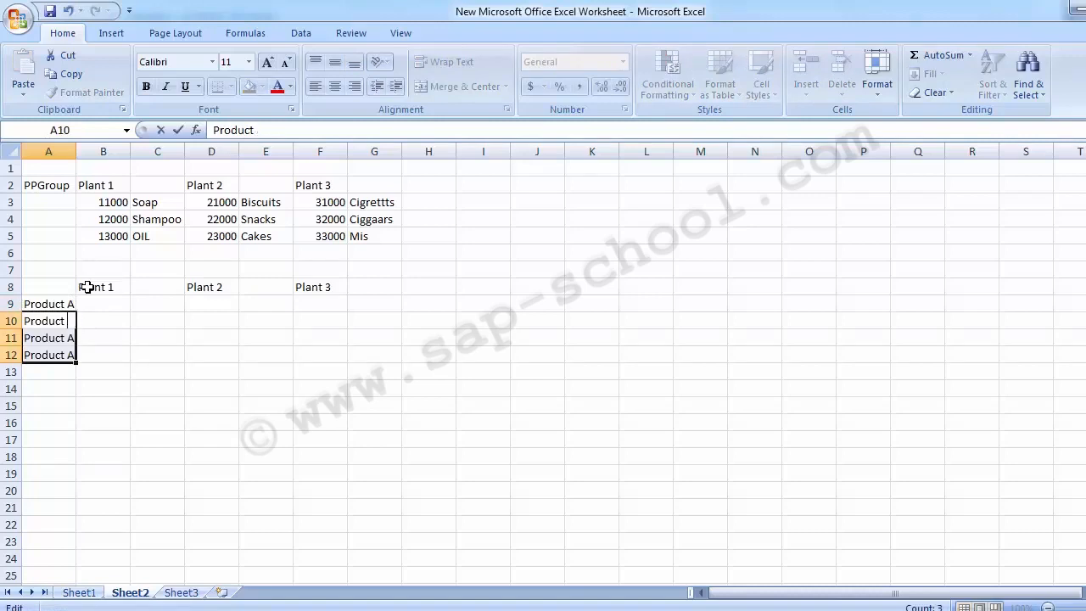
text(B)
key(Return)
key(F2)
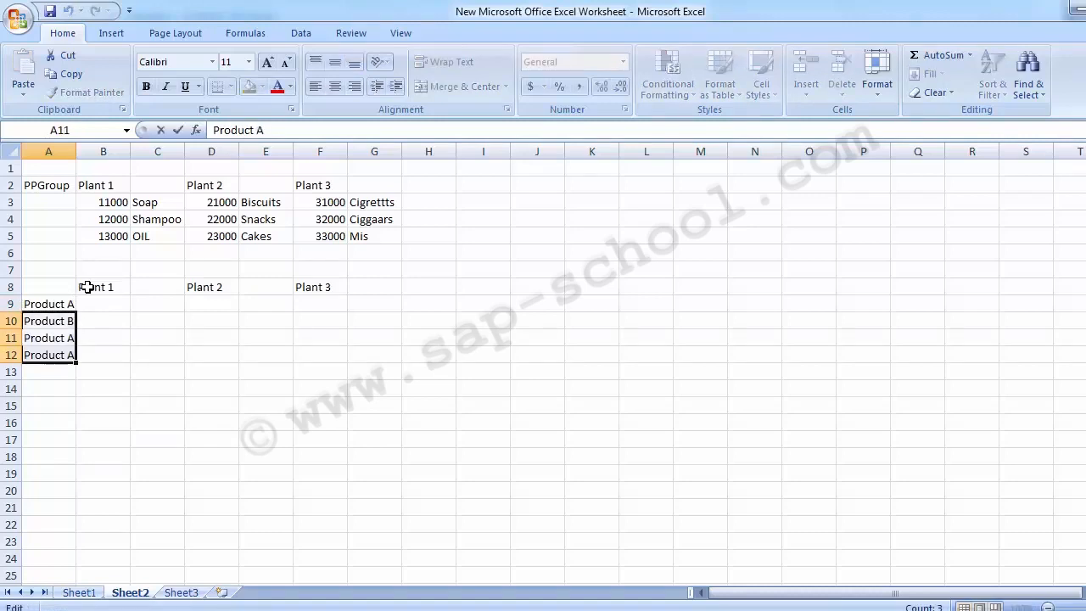
key(BackSpace)
text(C)
key(Return)
key(Up)
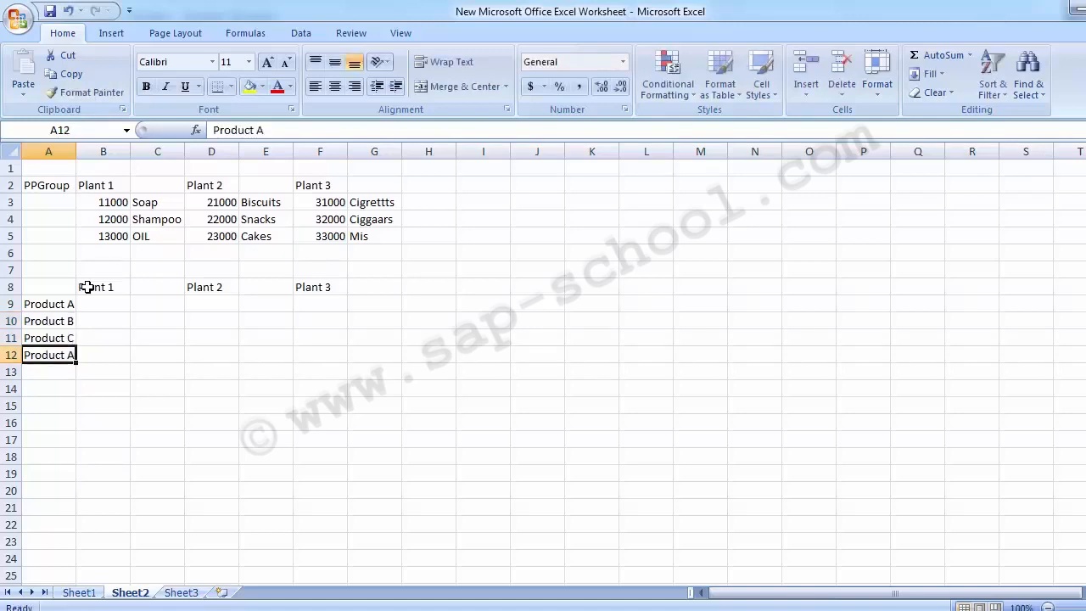
Clear the surplus Product A label from cell A12
key(Delete)
key(Right)
key(Up)
key(Up)
key(Up)
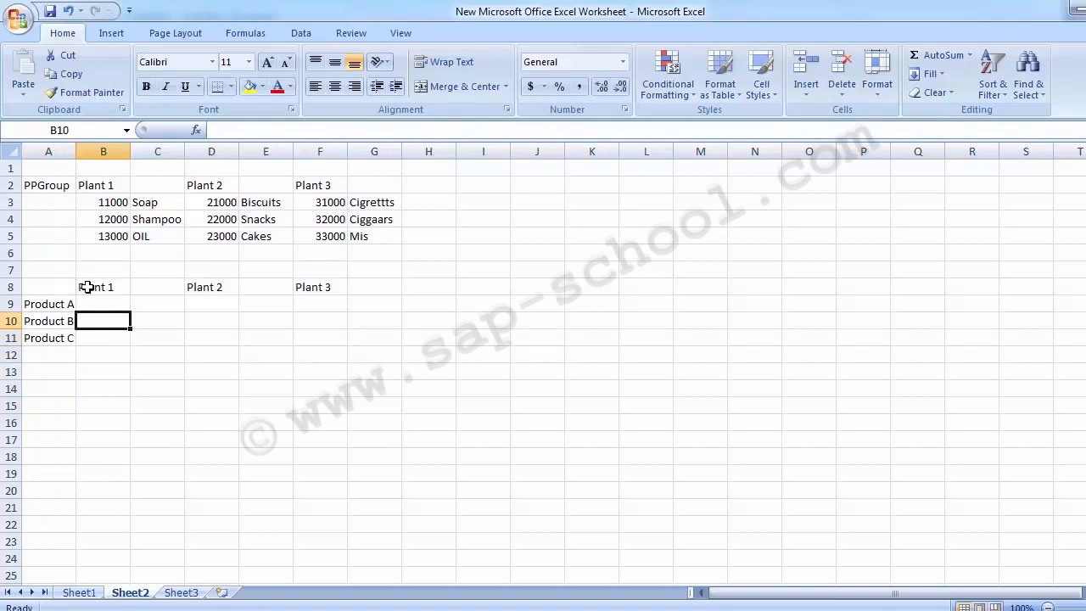
click(51, 302)
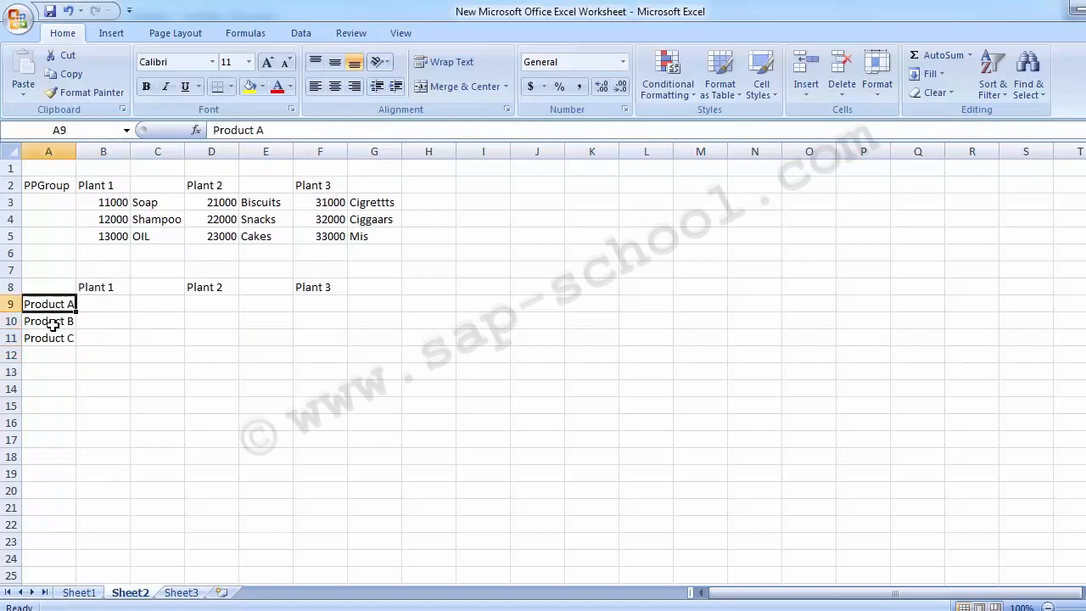
click(51, 341)
click(49, 323)
click(47, 306)
click(101, 294)
click(101, 303)
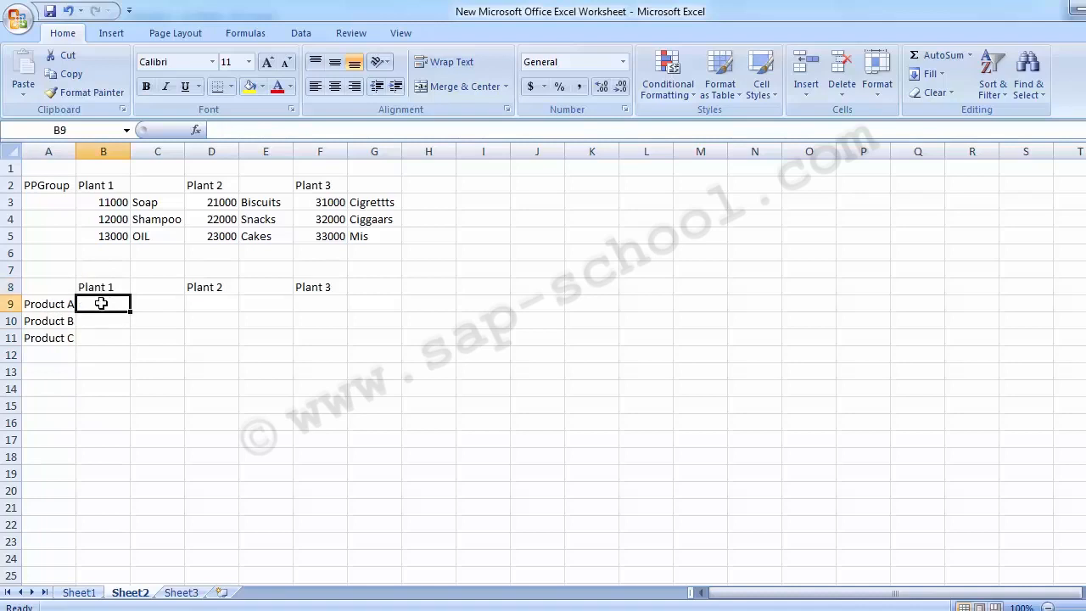
Clear the Product A, Product B and Product C labels from cells A9 to A11
drag(52, 303, 54, 343)
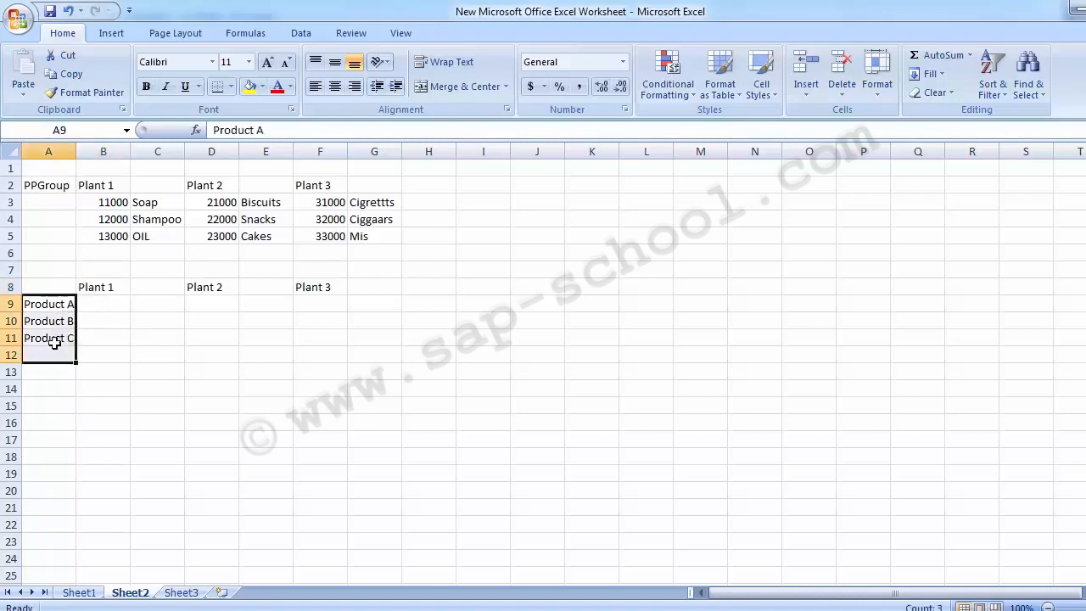
drag(54, 304, 51, 337)
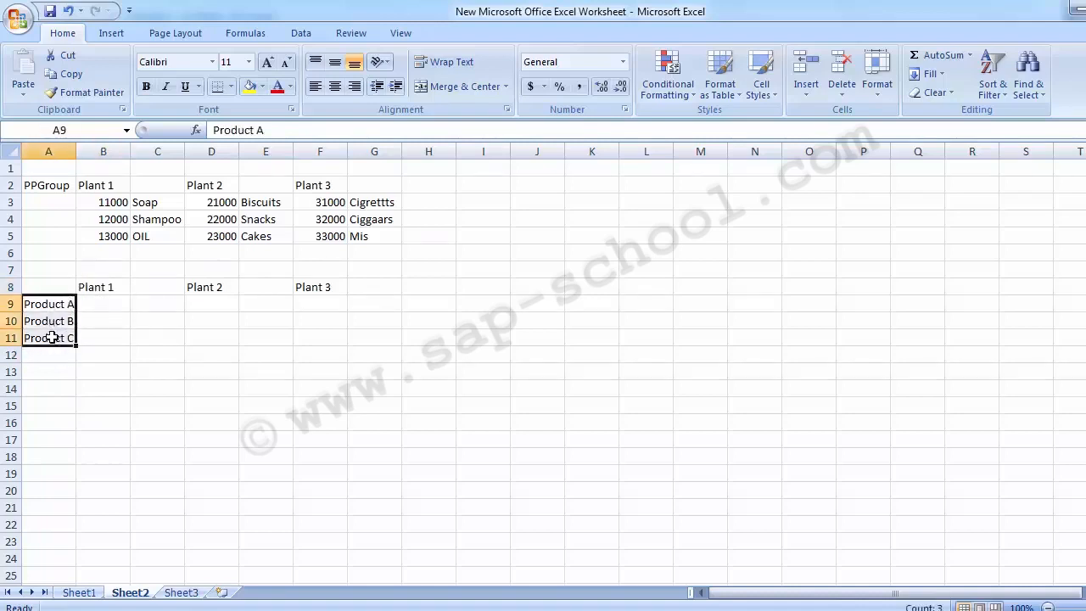
key(Delete)
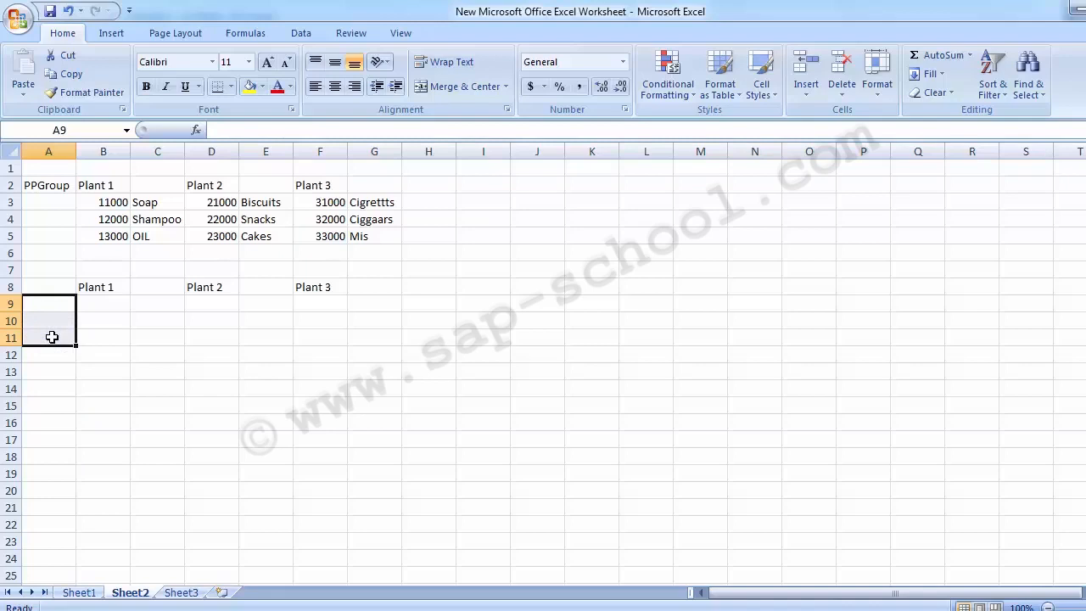
Enter the department row labels Prodction in cell A9 and HR in cell A10
text(Pr)
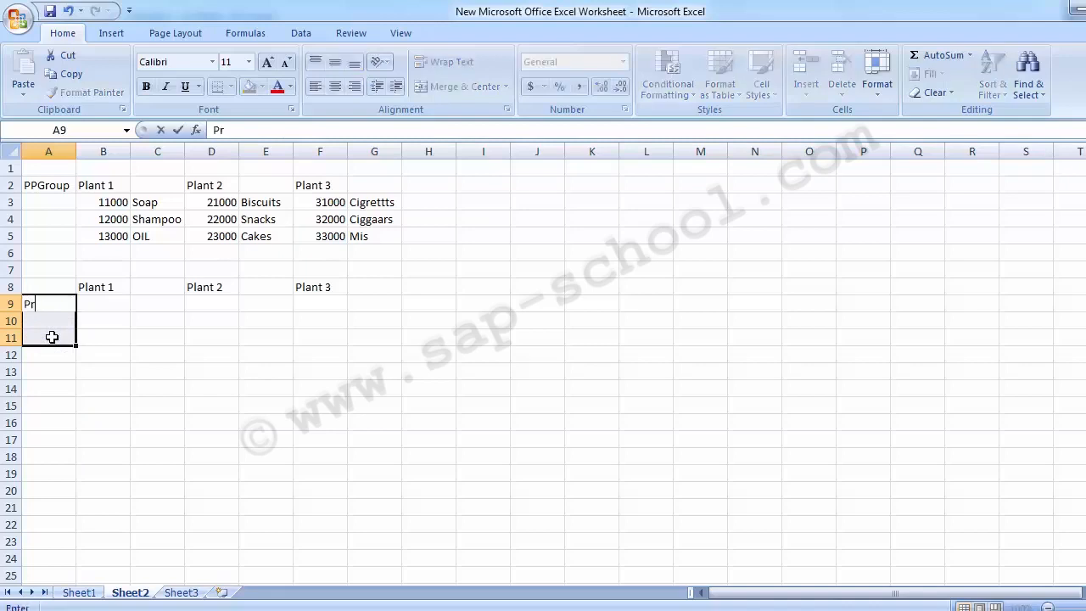
text(odction)
key(Return)
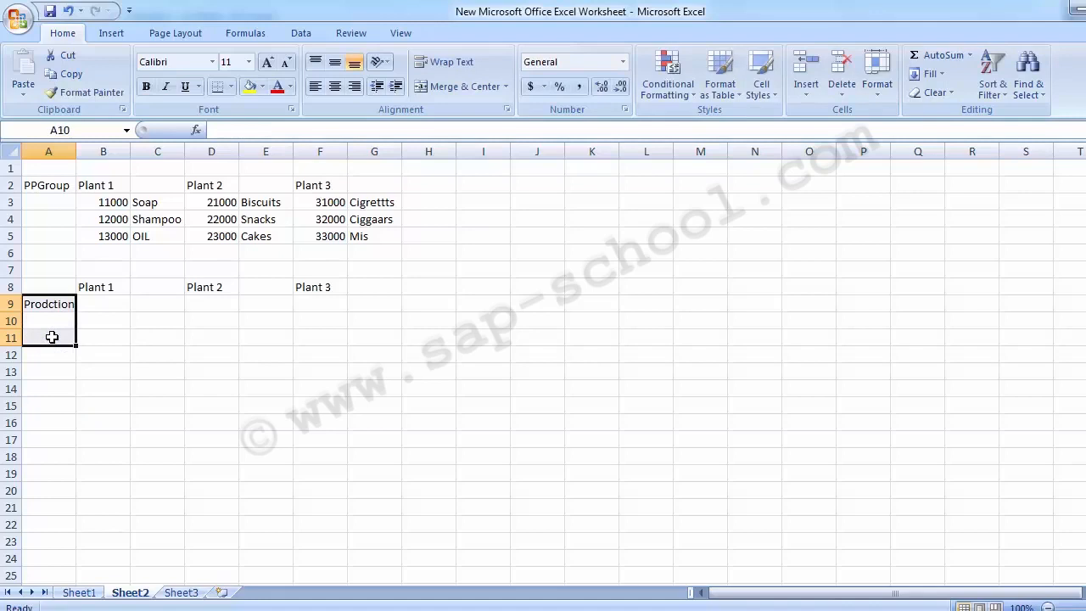
click(51, 337)
key(Right)
key(Left)
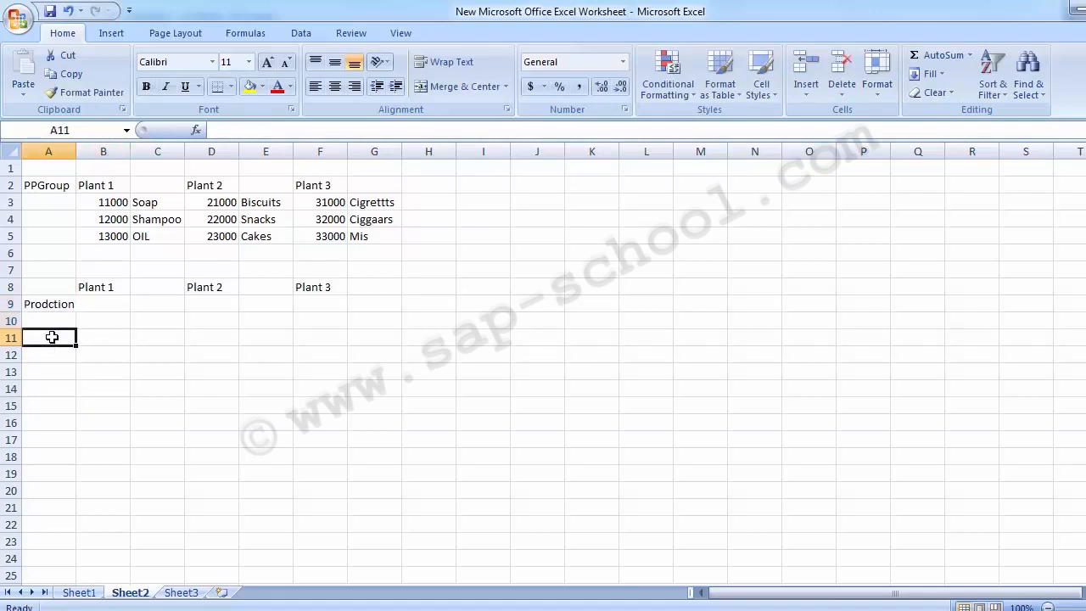
key(Up)
text(HR)
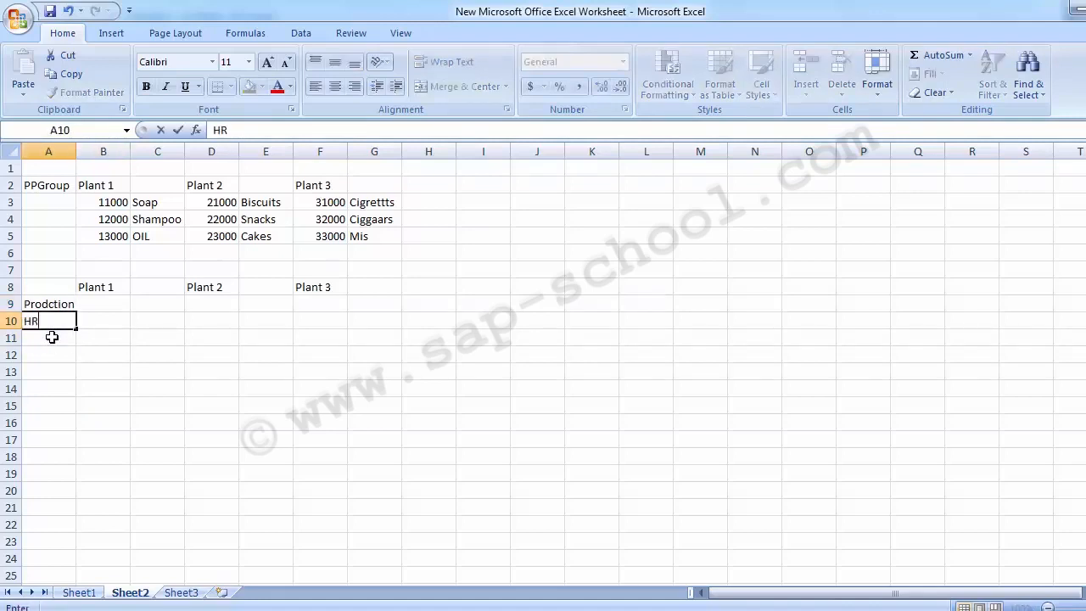
key(Return)
Add the row labels Selling & Dist. in cell A11 and Admin. in cell A12
text(Sel)
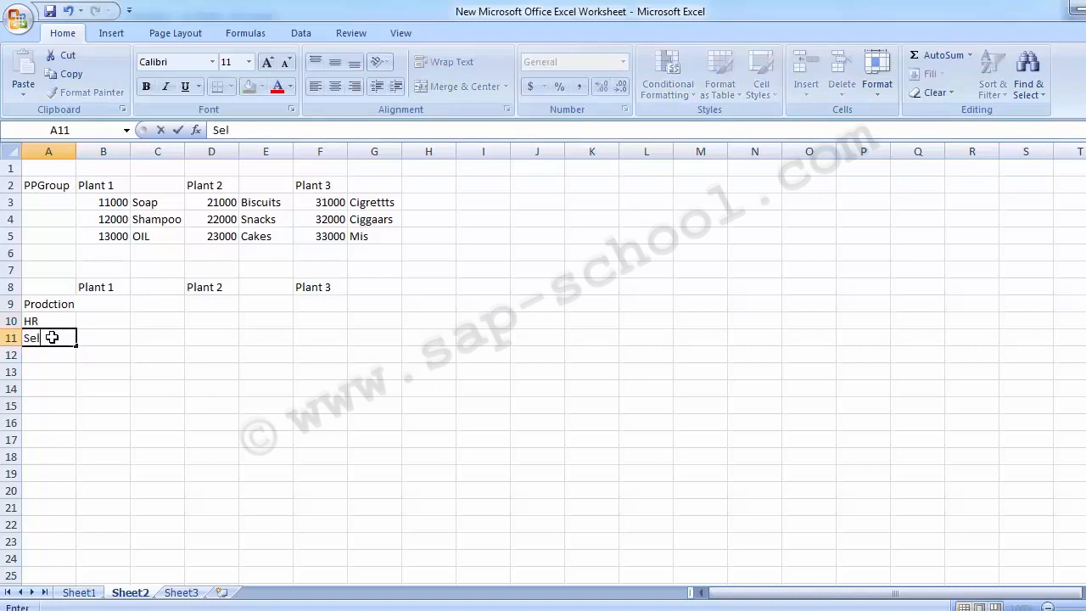
text(ling & Dist)
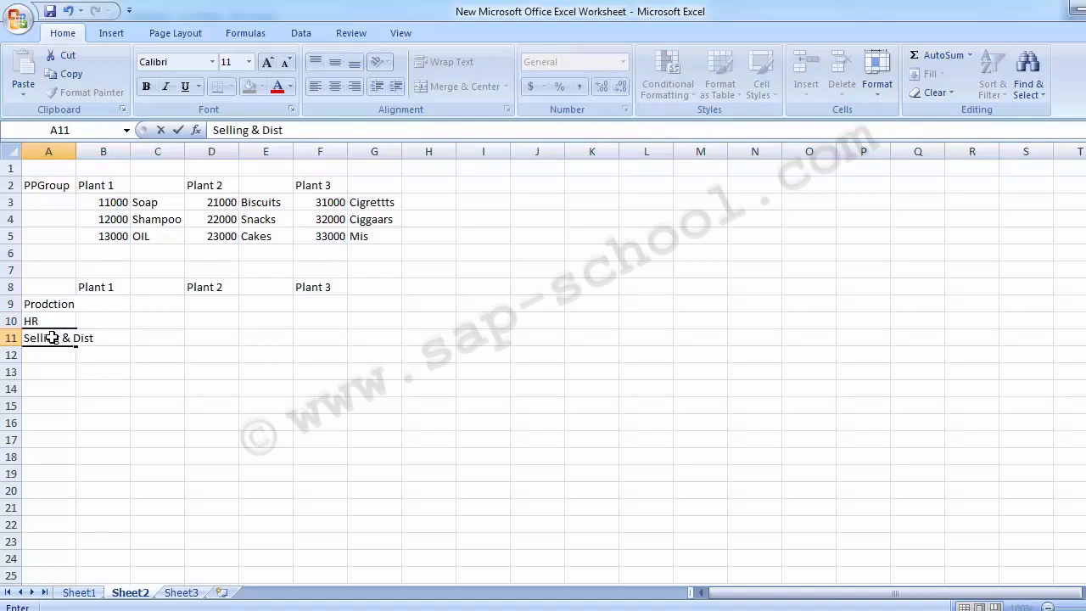
text(.)
key(Return)
text(Admin.)
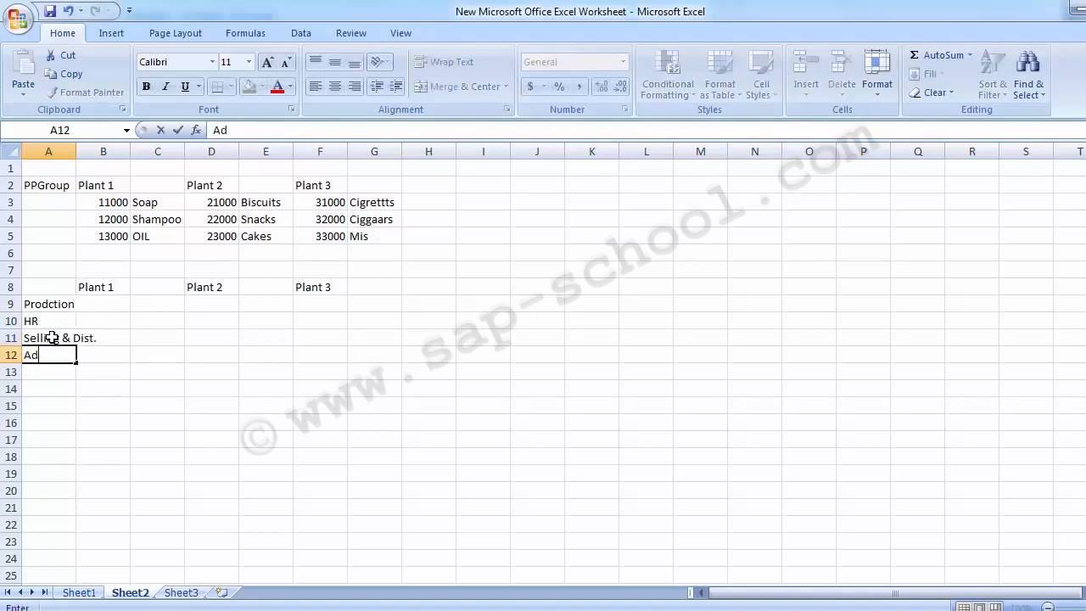
key(Return)
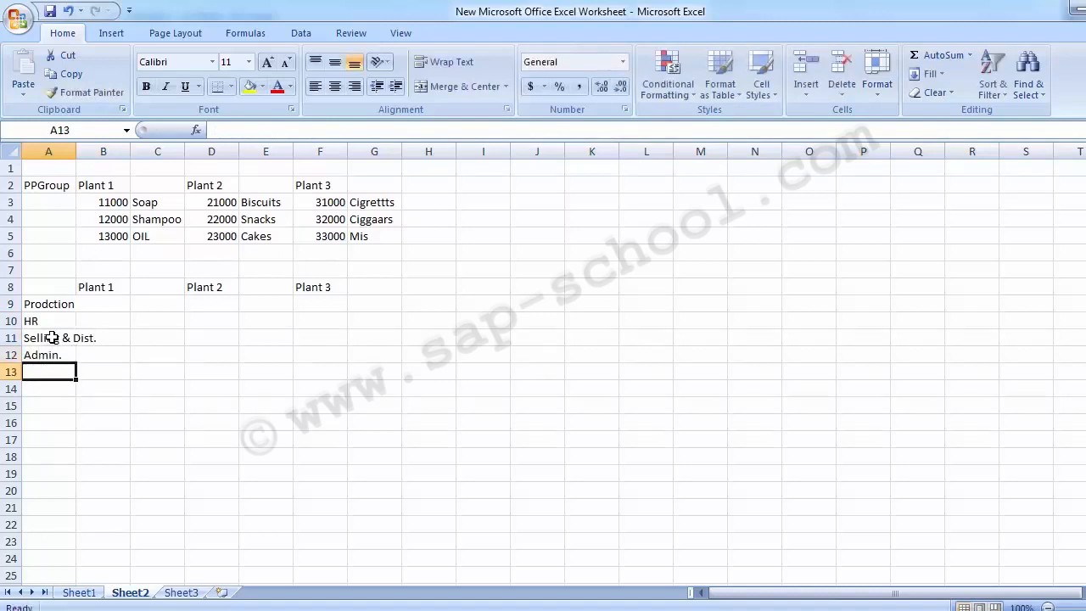
Add the row labels Acconts in cell A13 and IT in cell A14
text(Acconts)
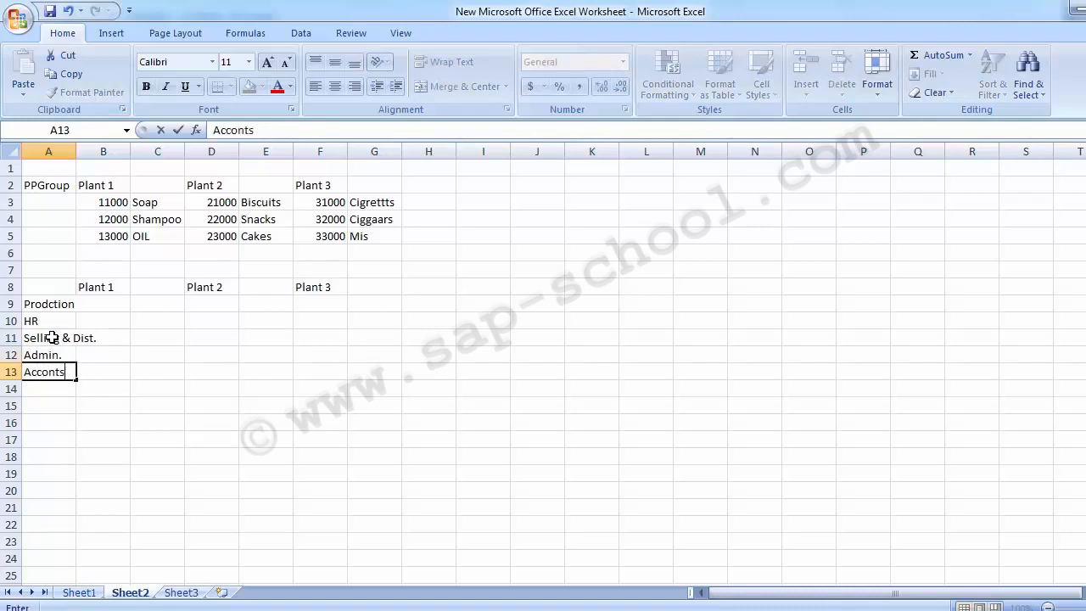
key(Return)
text(IT)
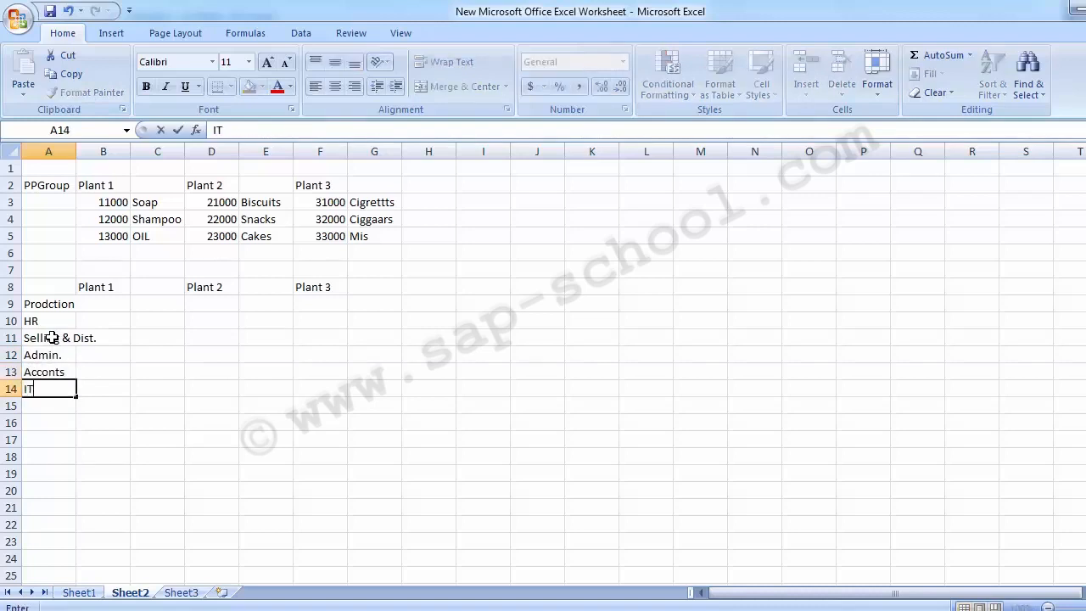
key(Tab)
key(Up)
key(Up)
key(Up)
key(Up)
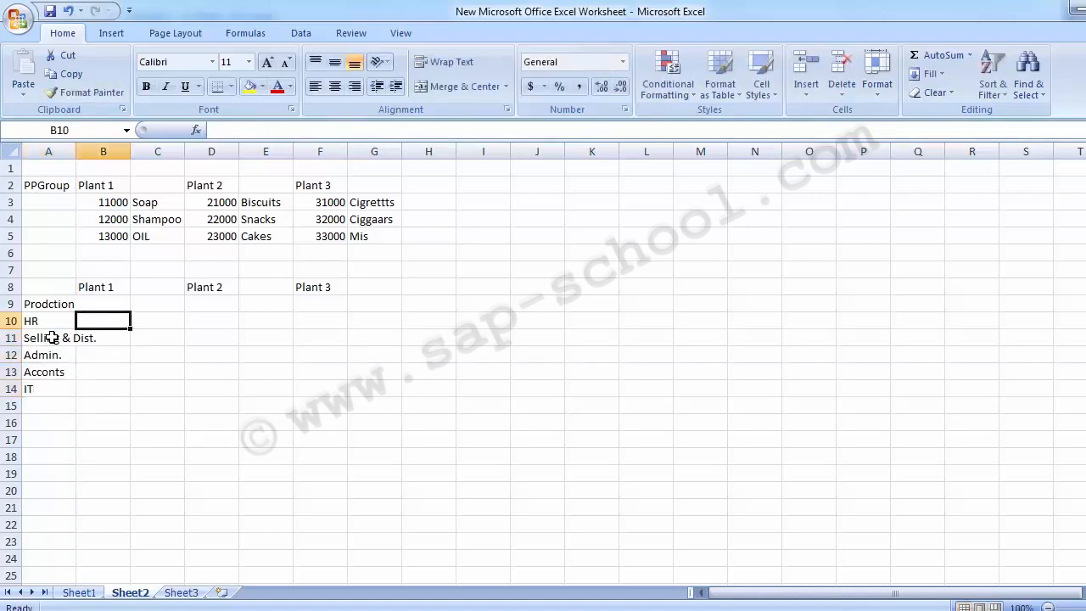
Widen column A to fit its longest department label
double_click(77, 147)
drag(94, 306, 58, 397)
click(128, 307)
click(225, 303)
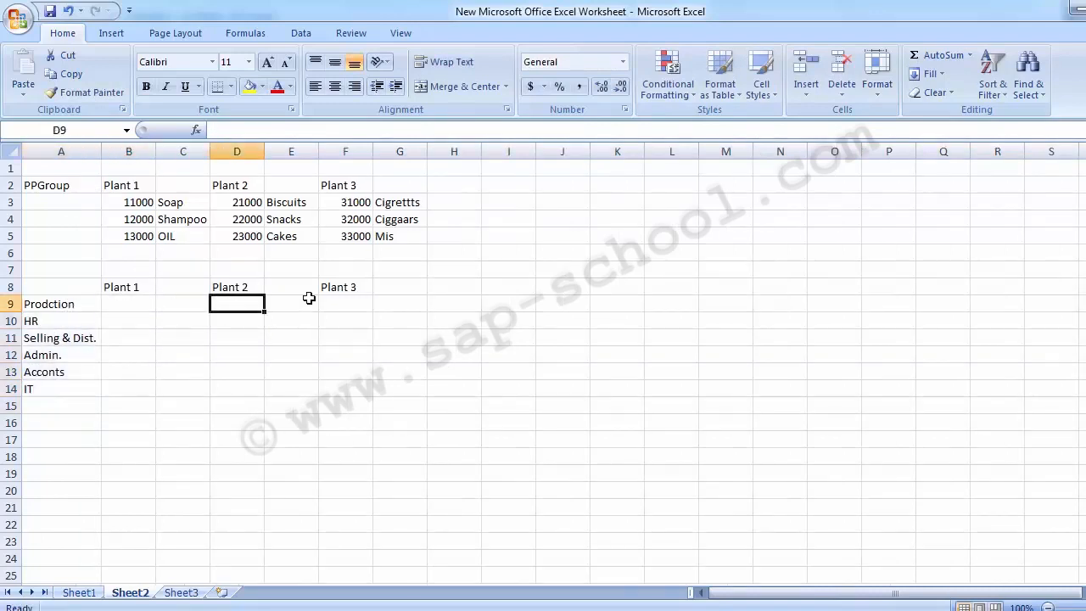
click(336, 303)
Enter 110000 in cell B9 as the Plant 1 number for the production department
click(132, 305)
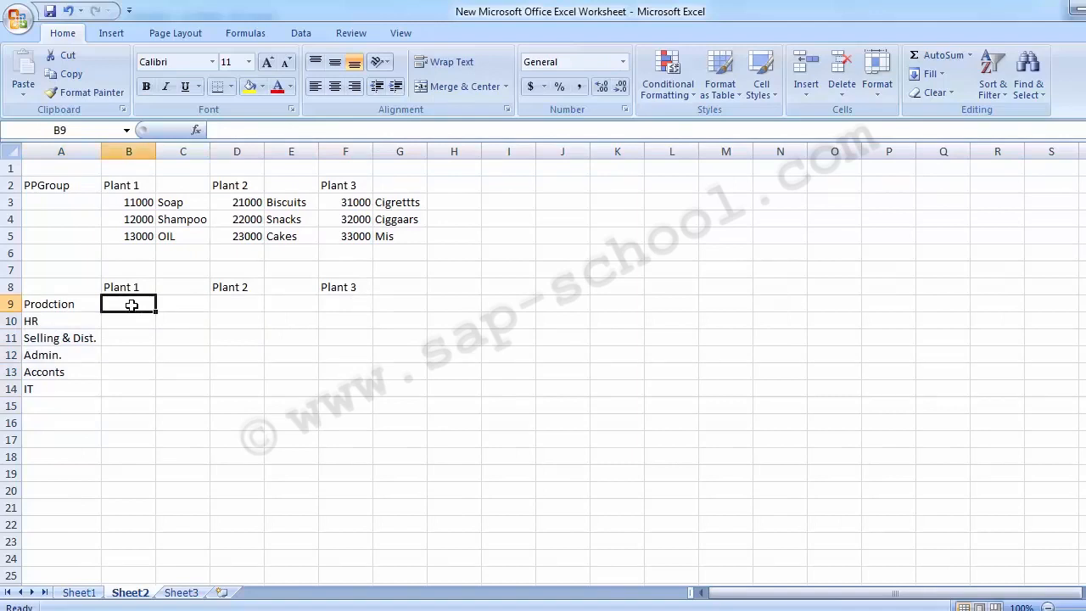
text(1)
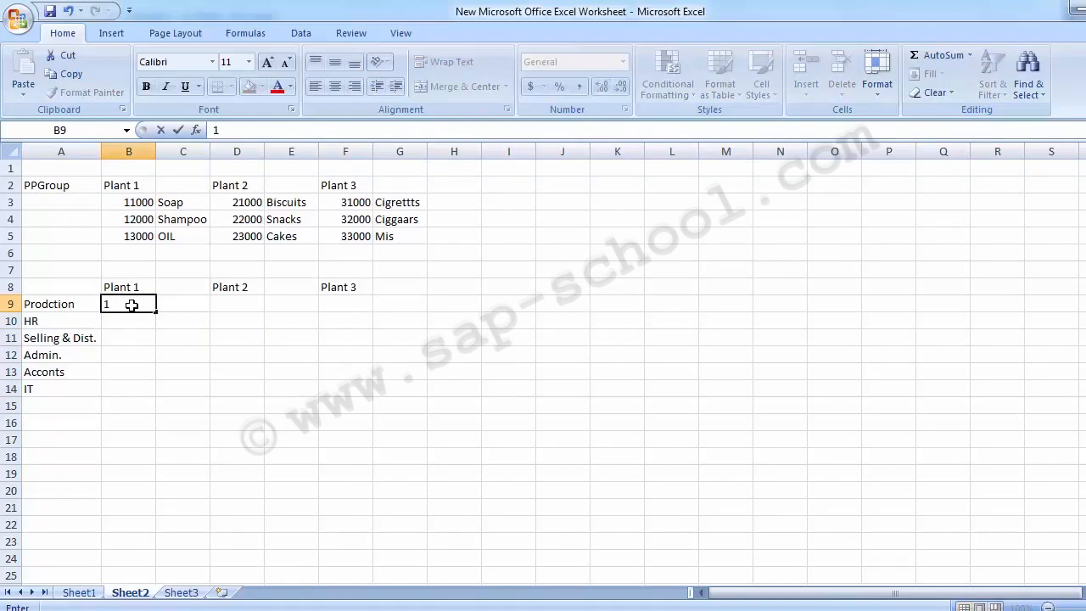
text(10000)
key(Return)
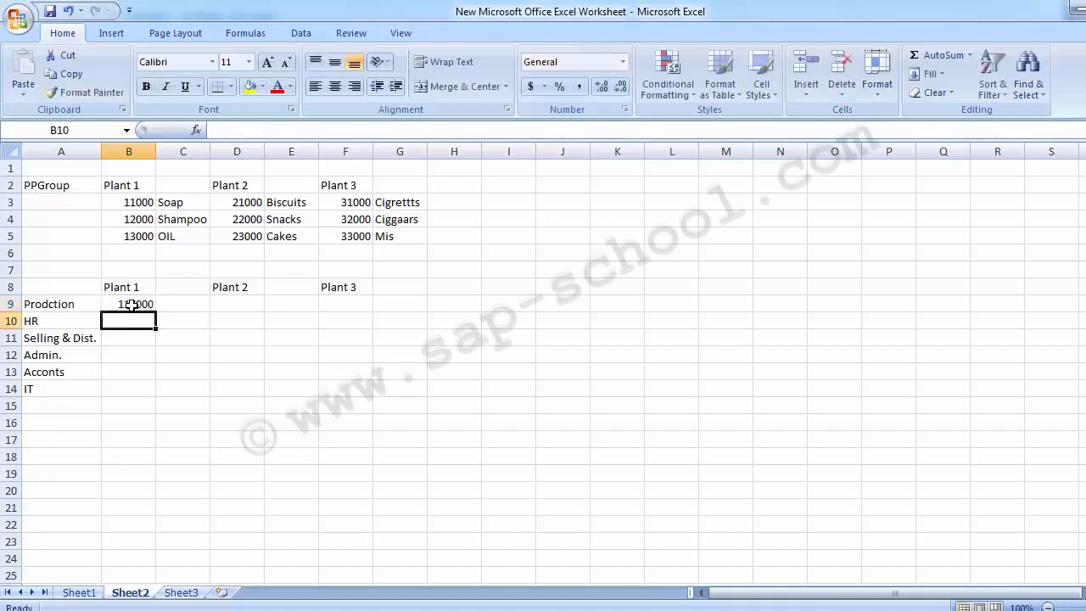
Review the existing Plant 1 entries in column B above the new department table
key(Up)
key(Up)
key(Up)
key(Up)
key(Up)
key(Up)
key(Down)
key(Down)
key(Down)
key(Down)
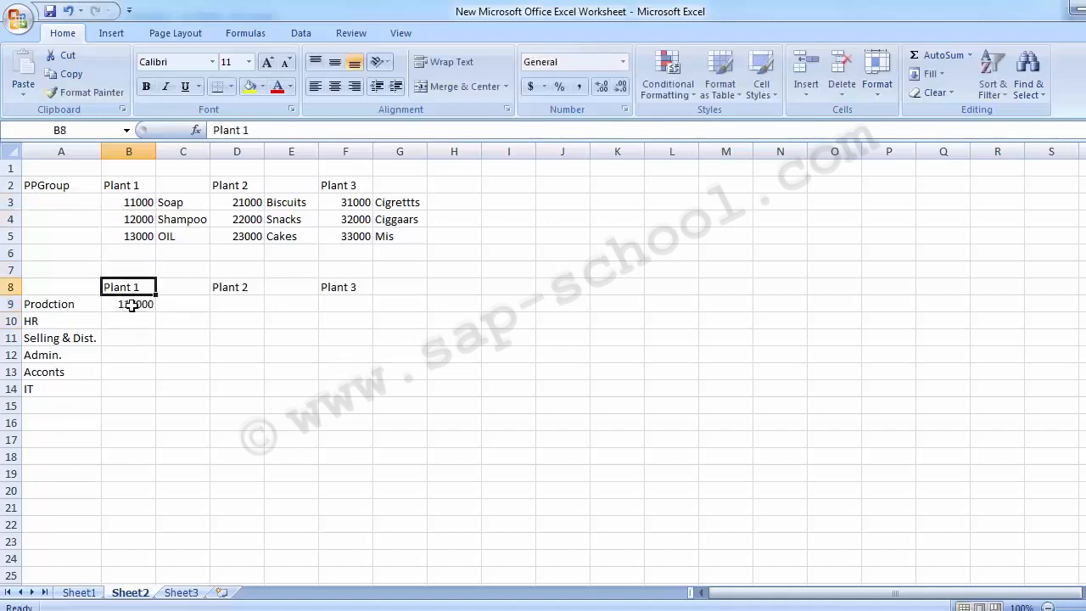
key(Down)
key(Down)
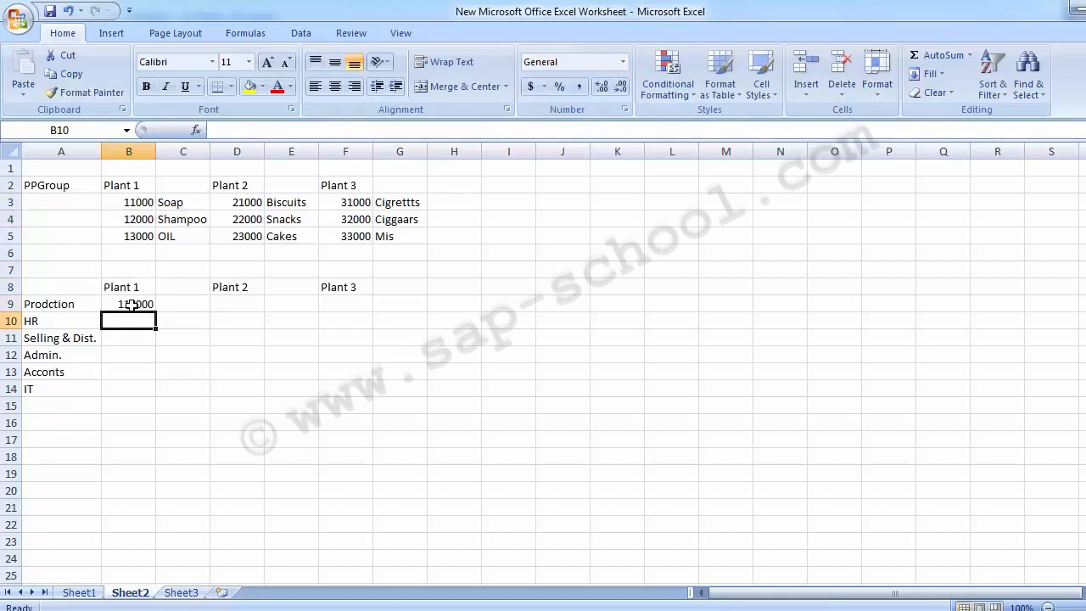
Enter the Plant 1 numbers 120000 for HR in cell B10 and 130000 for Selling & Dist. in cell B11
text(1200000)
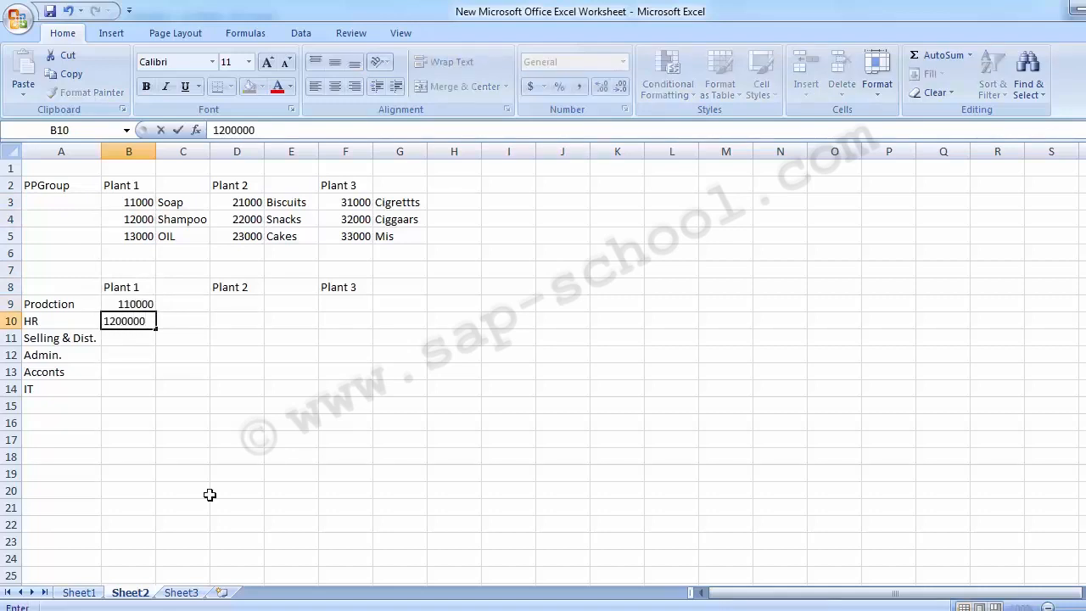
key(BackSpace)
key(Return)
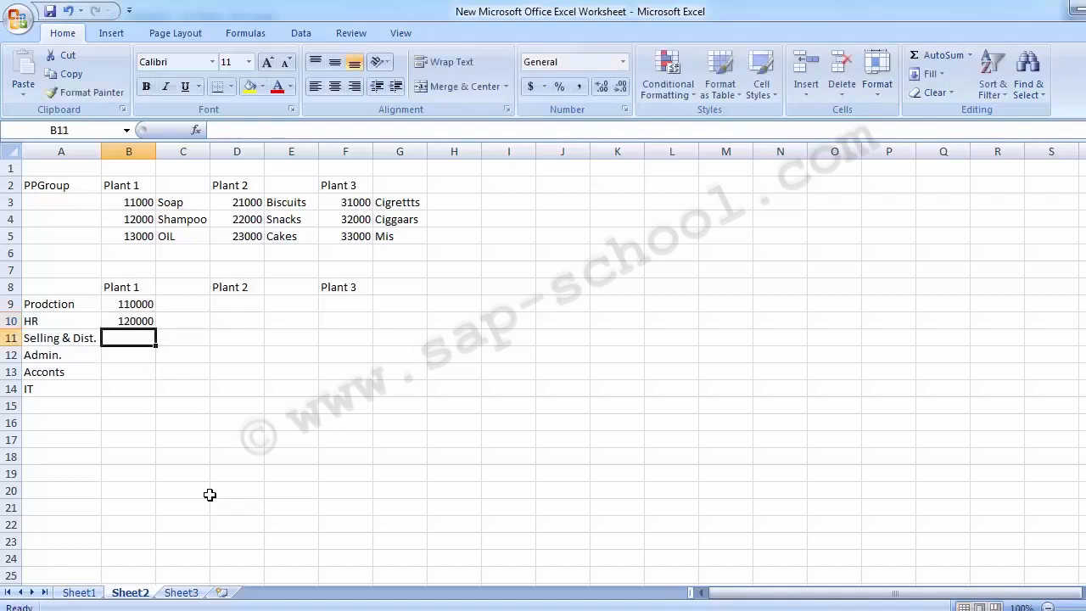
text(13000)
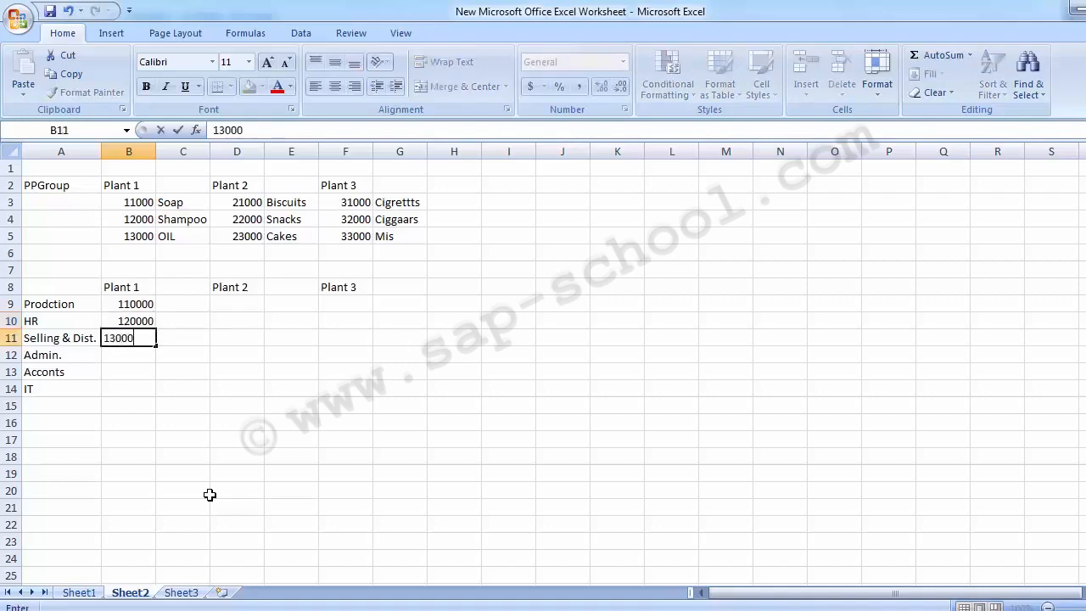
text(00)
key(BackSpace)
key(Return)
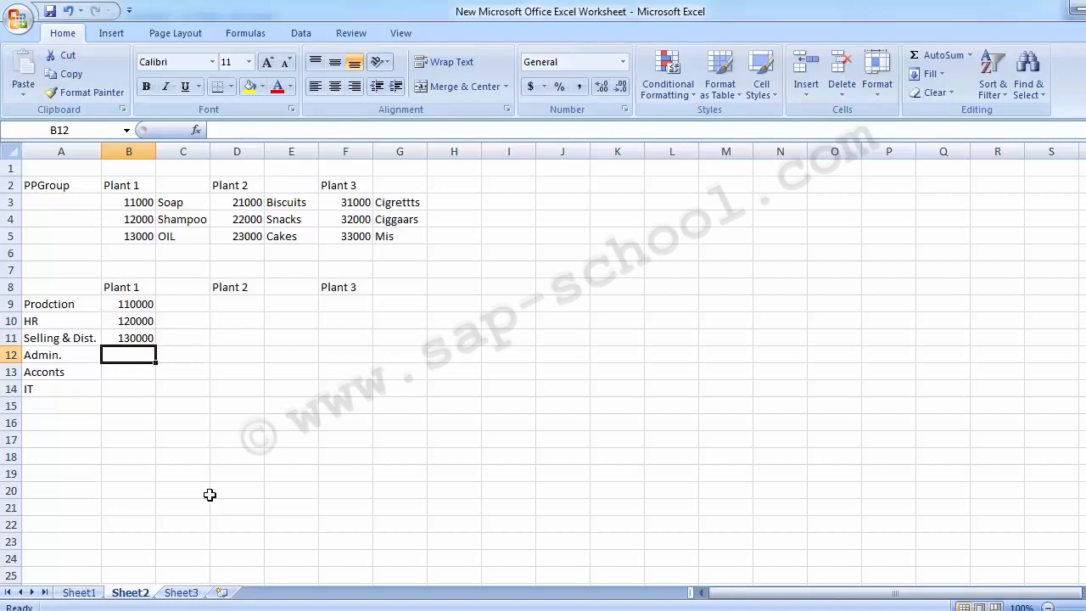
Enter the Plant 1 numbers 140000 for Admin. in cell B12 and 150000 for Acconts in cell B13
text(140000)
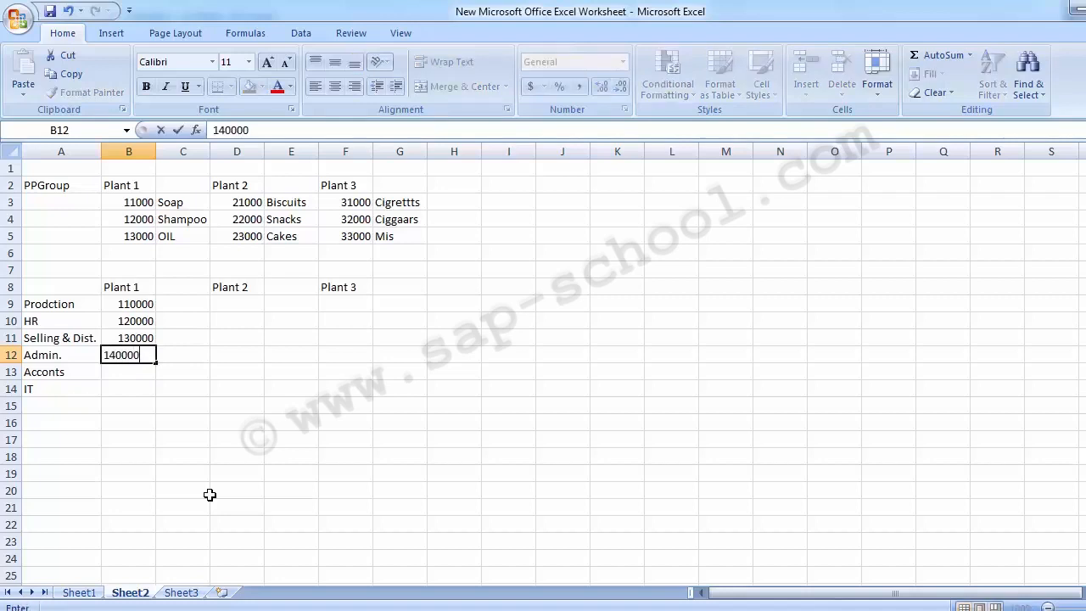
key(Return)
text(5000)
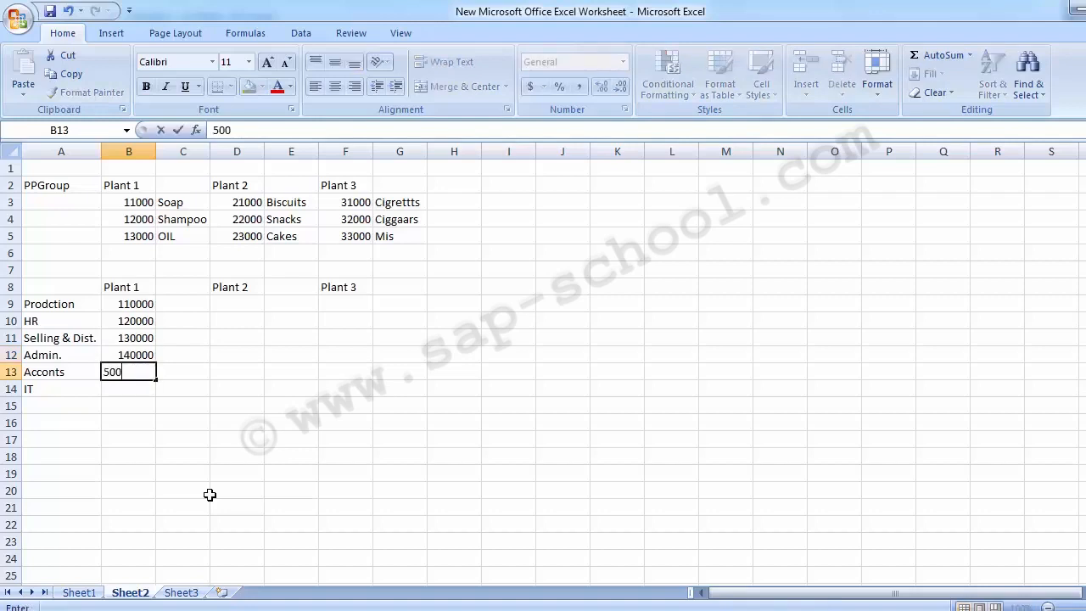
key(BackSpace)
key(BackSpace)
key(BackSpace)
key(BackSpace)
text(150000)
key(Return)
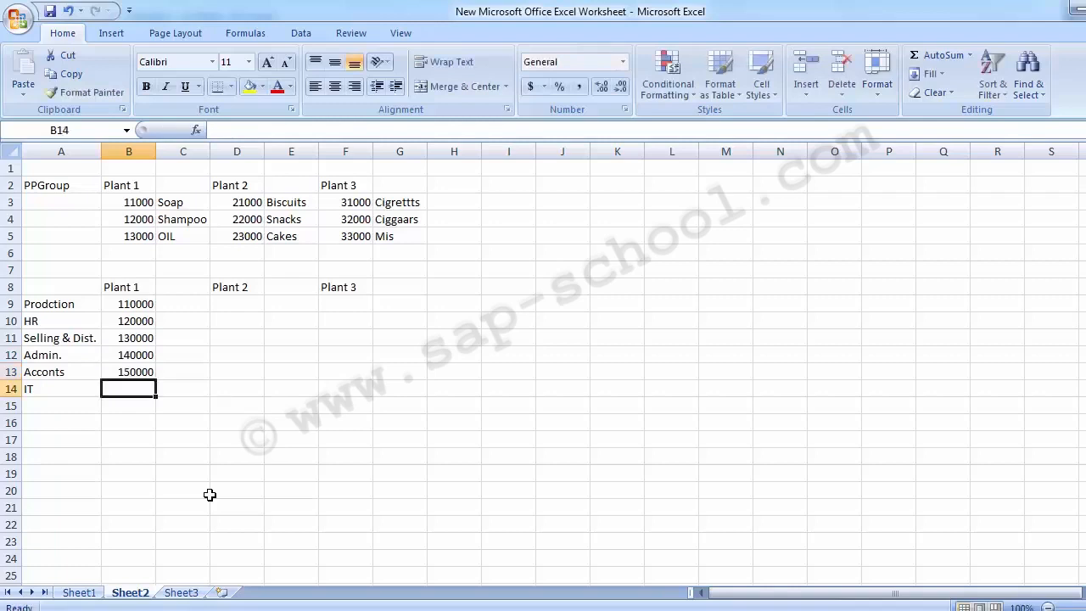
Copy the Plant 1 production number 110000 from cell B9
key(Up)
key(Up)
key(Up)
key(Up)
key(Up)
key(Down)
key(Down)
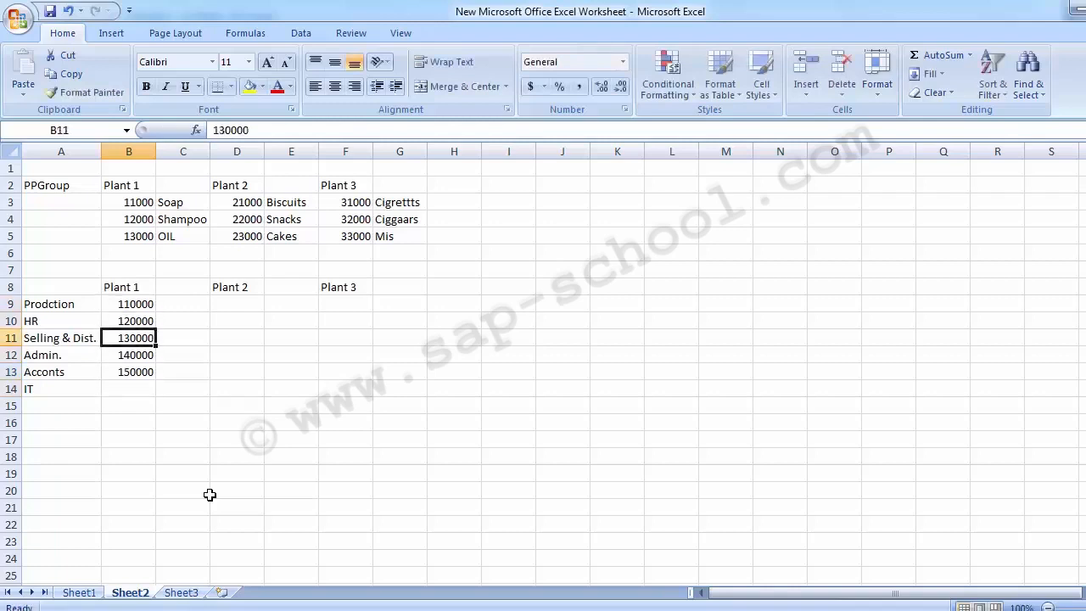
key(Up)
key(Up)
key(ctrl+c)
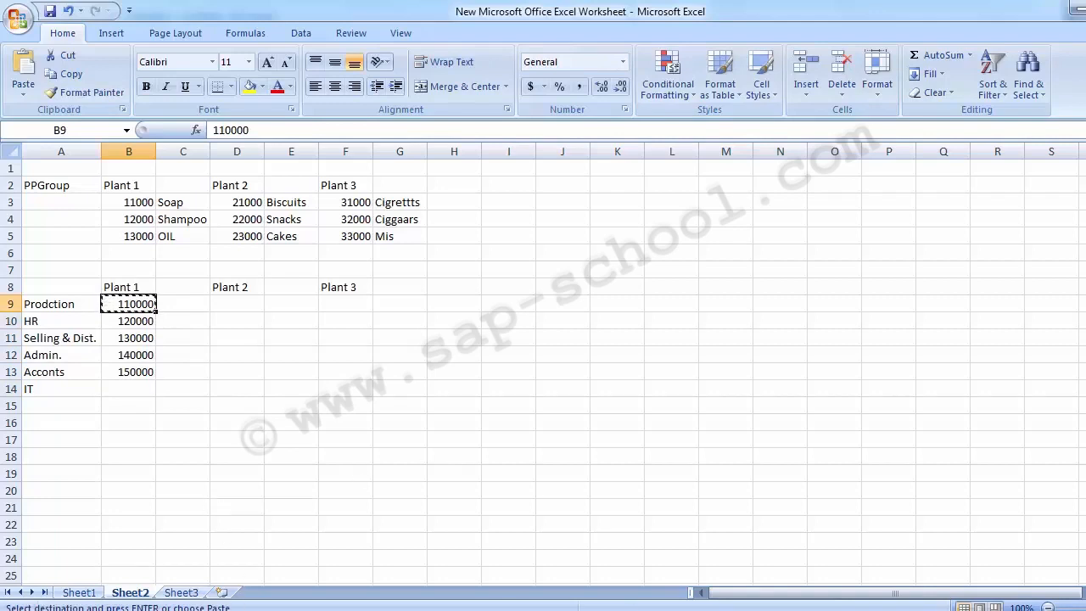
Switch to SAP's Create Cost Center initial screen, paste 110000 as the cost center and highlight that entry
click(502, 555)
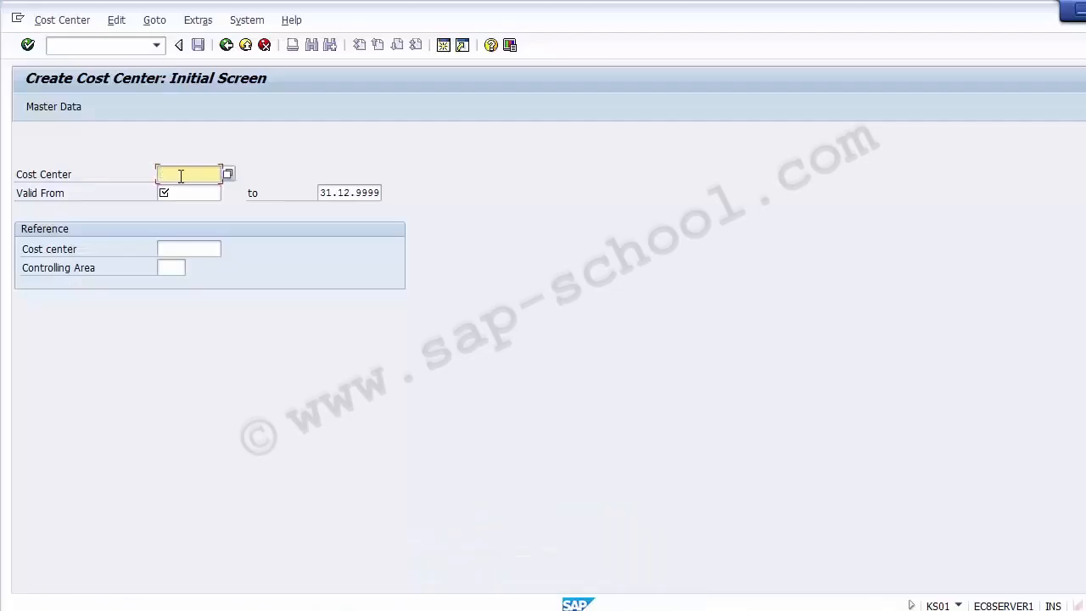
key(ctrl+v)
click(190, 193)
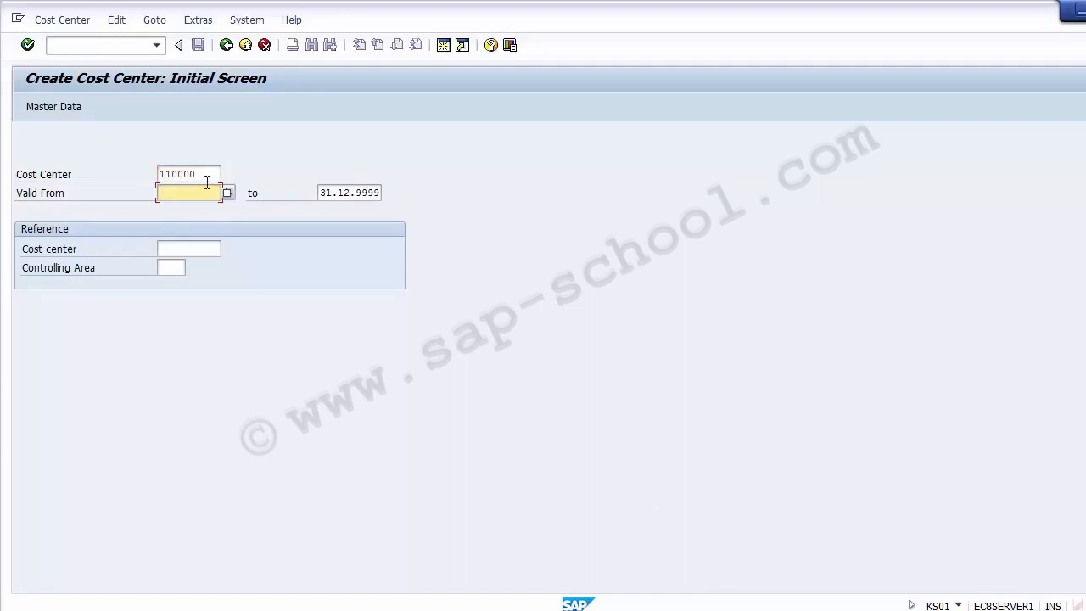
click(209, 177)
drag(210, 178, 155, 178)
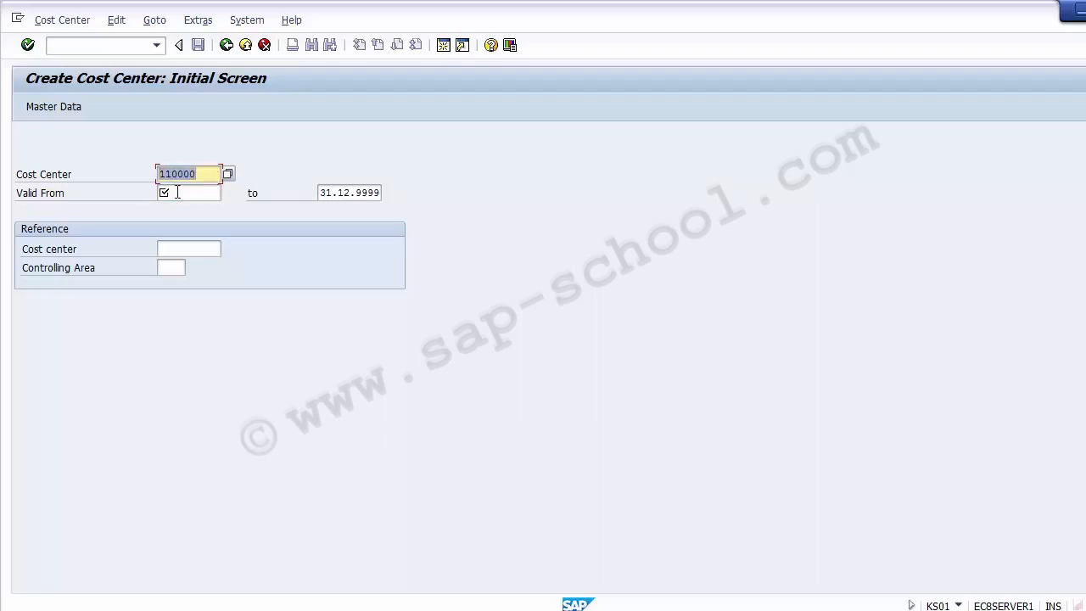
Set the cost center's valid-from date to 01.04.2014 and highlight the year of the valid-to date
click(178, 192)
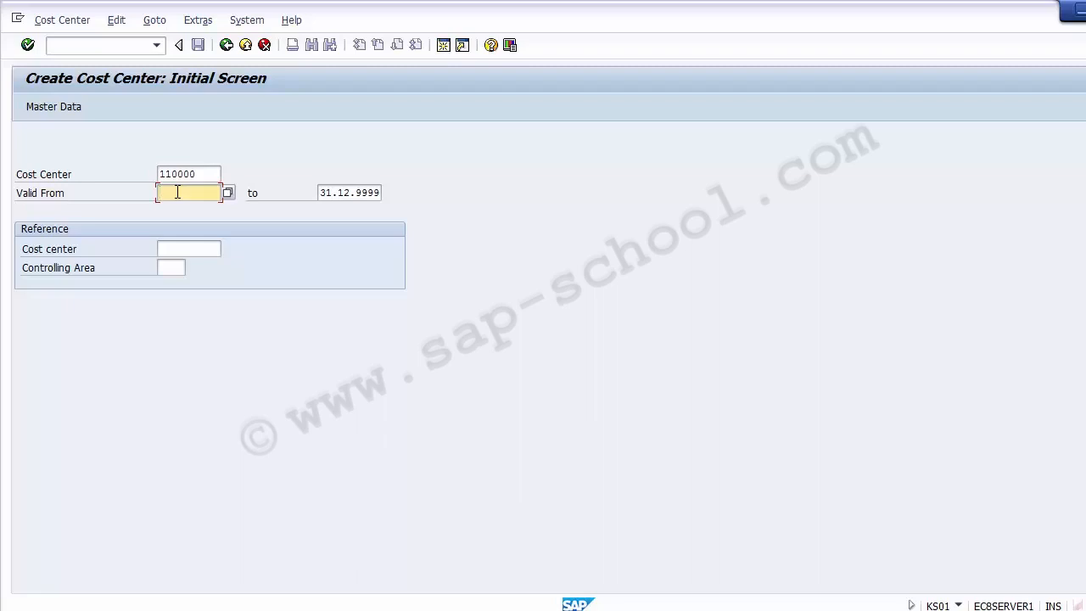
text(01.04.2014)
click(365, 193)
drag(358, 193, 387, 187)
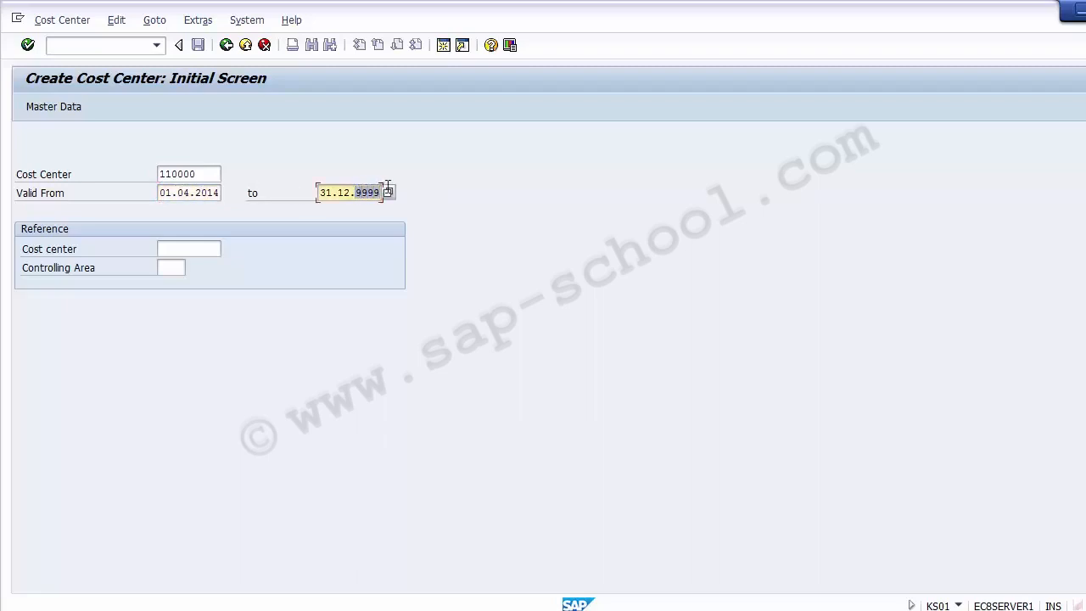
Change the valid-to date to 31.12.2014 and highlight the cost center number and that end date
click(357, 191)
key(Delete)
key(Delete)
key(Delete)
key(Delete)
text(2014)
drag(206, 176, 113, 174)
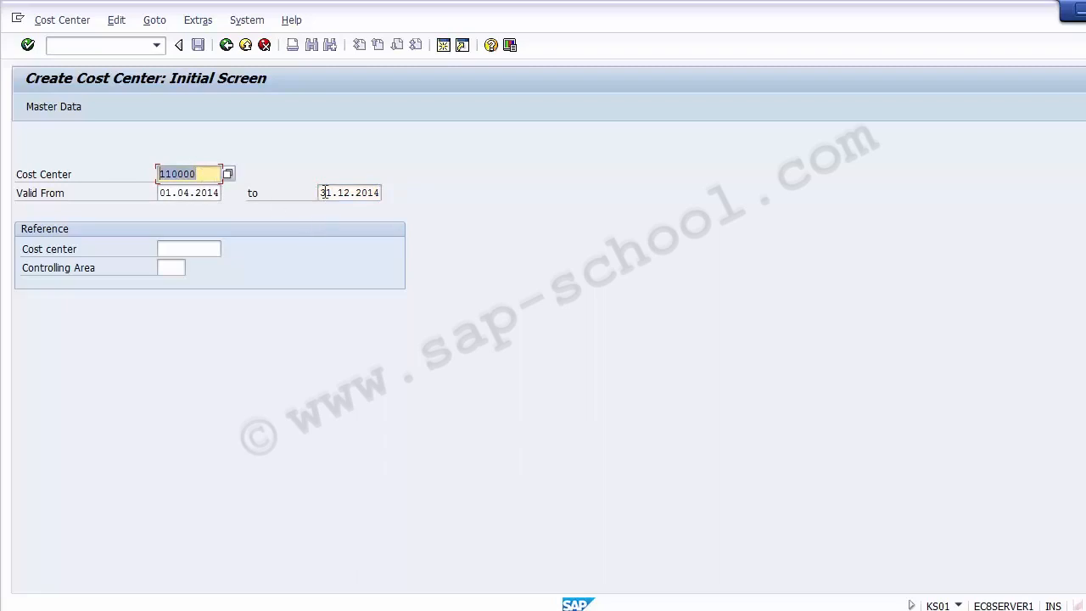
drag(320, 193, 406, 188)
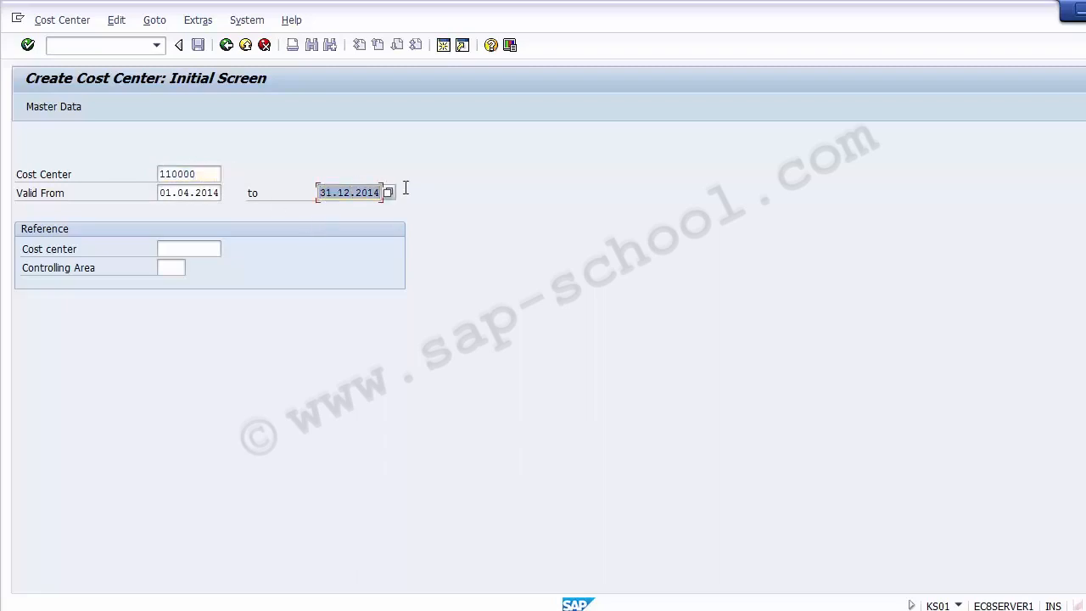
Set the valid-to date back to 31.12.9999 and continue to the basic data of cost center 110000
click(378, 192)
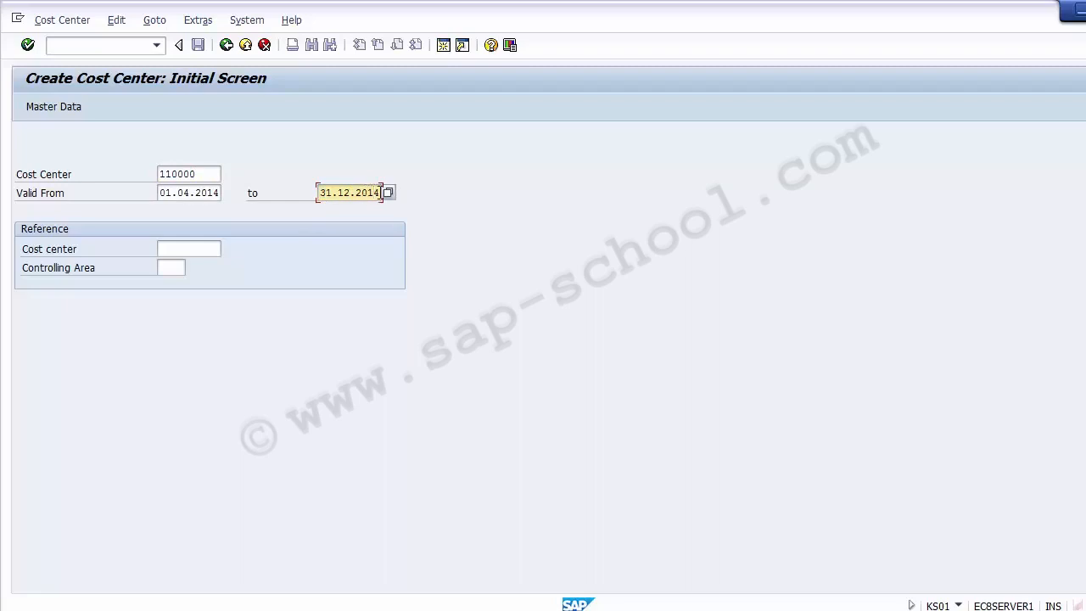
key(BackSpace)
text(8)
key(BackSpace)
key(BackSpace)
key(BackSpace)
key(BackSpace)
text(9999)
click(201, 175)
click(201, 191)
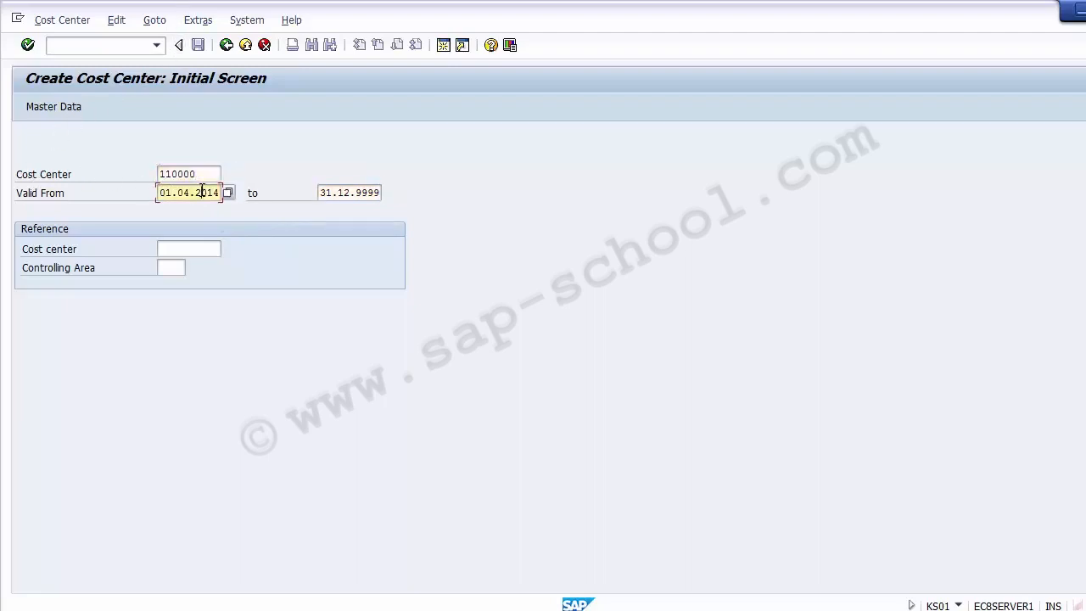
key(Return)
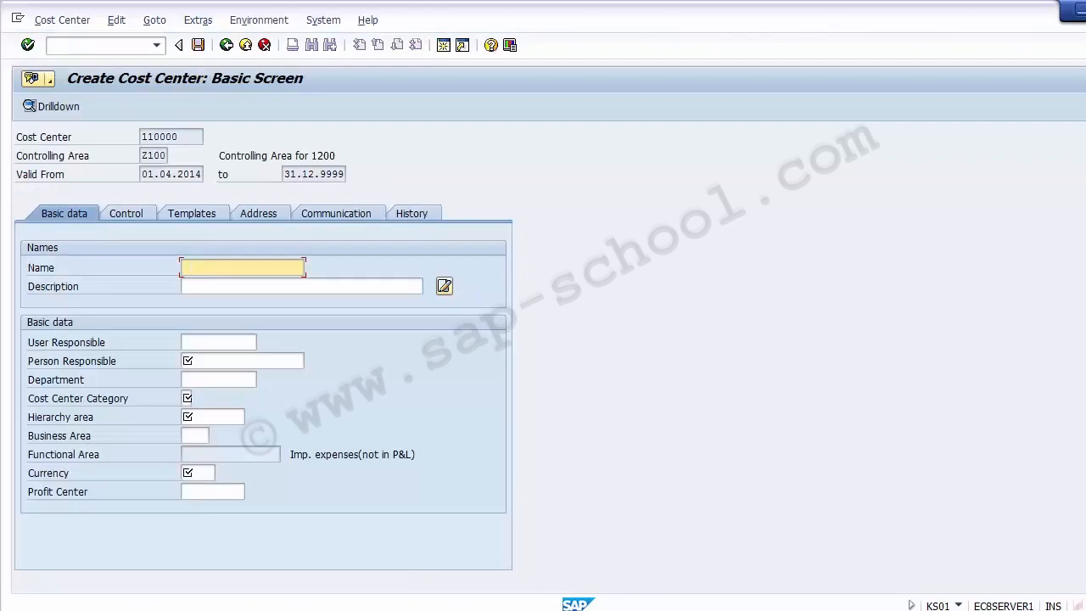
Copy the Prodction label from cell A9 in Excel and paste it into the SAP cost center's name and description
key(alt+Tab)
click(65, 304)
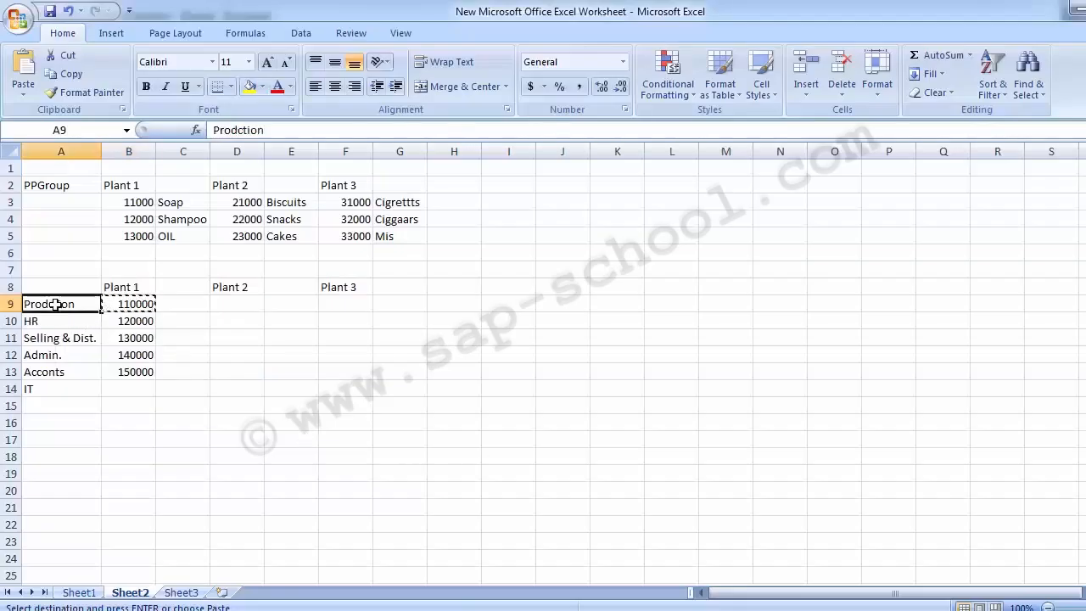
key(ctrl+c)
key(alt+Tab)
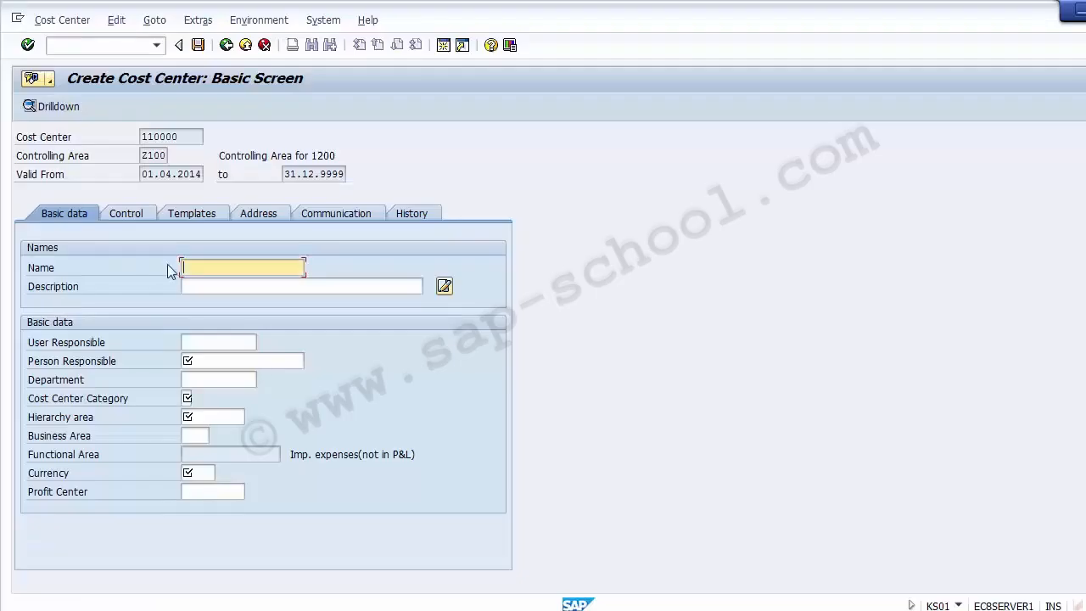
key(ctrl+v)
key(Tab)
key(ctrl+v)
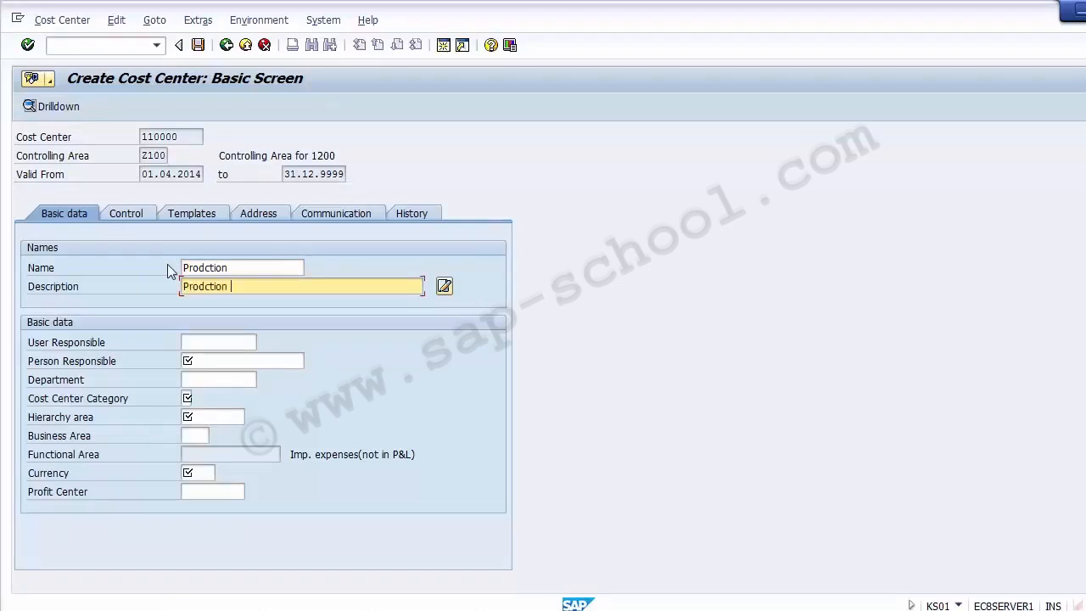
Enter the person responsible's name and paste Prodction as the department
key(Tab)
key(Tab)
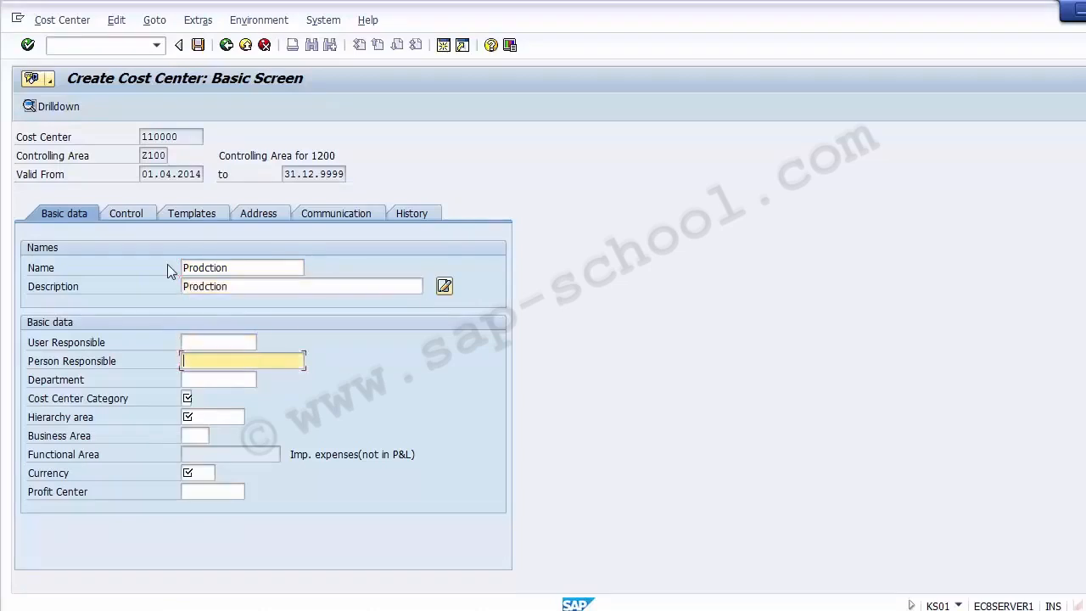
text(JOE)
key(Tab)
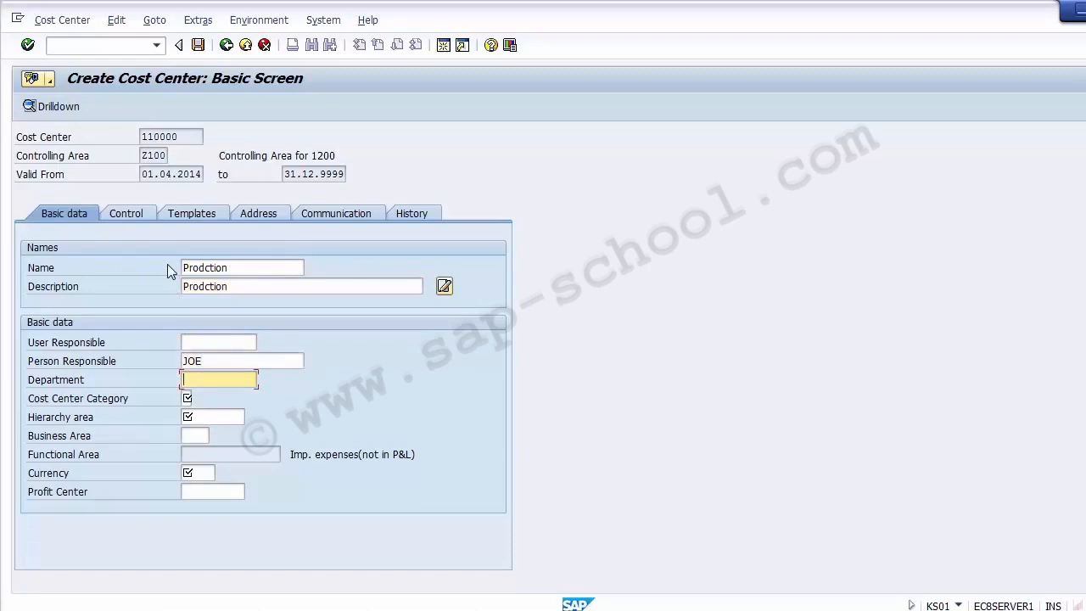
key(ctrl+v)
key(Tab)
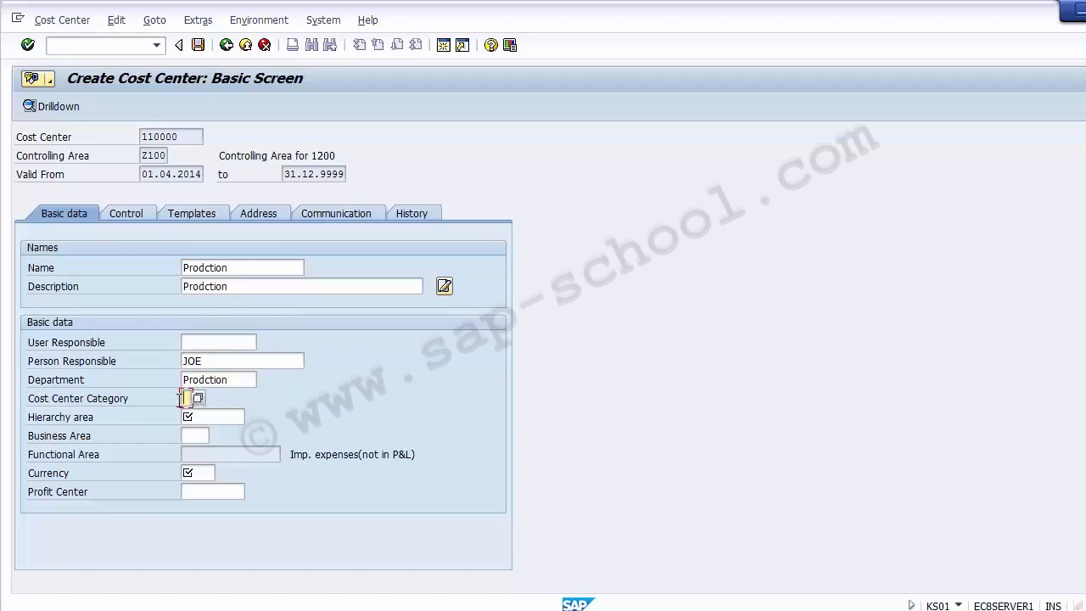
Look through the cost center categories and assign category 1, Production
click(104, 407)
click(201, 399)
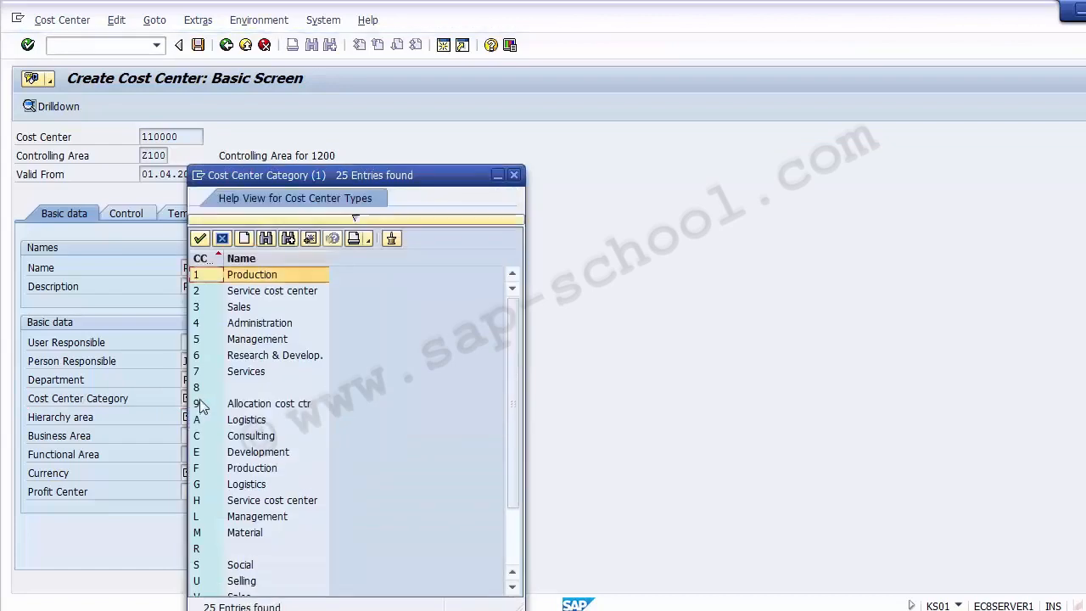
key(Down)
key(Down)
key(Down)
key(Down)
key(Down)
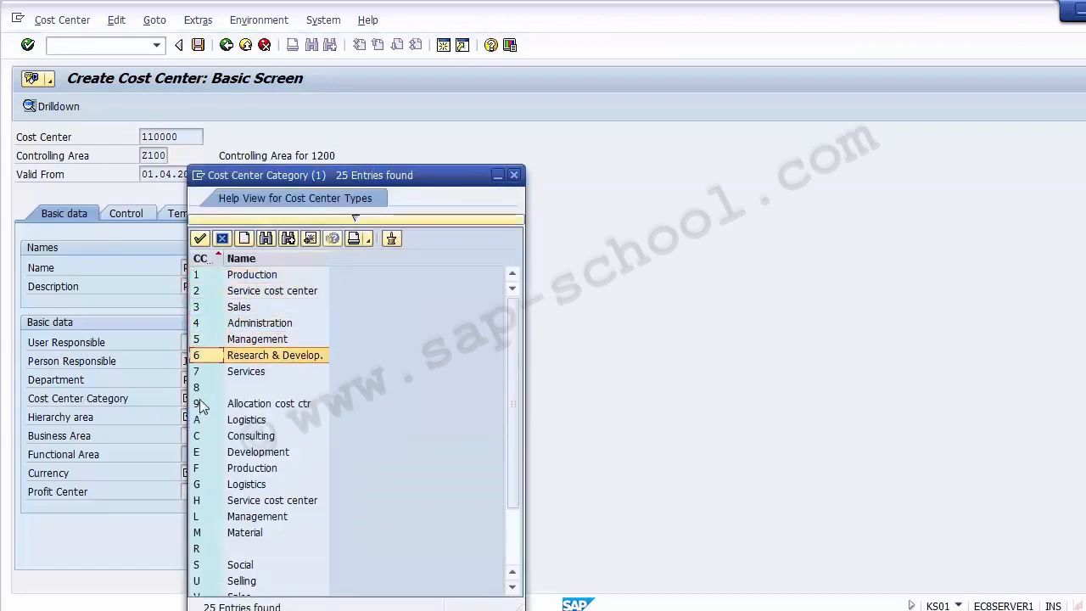
key(Up)
key(Up)
key(Up)
key(Up)
key(Up)
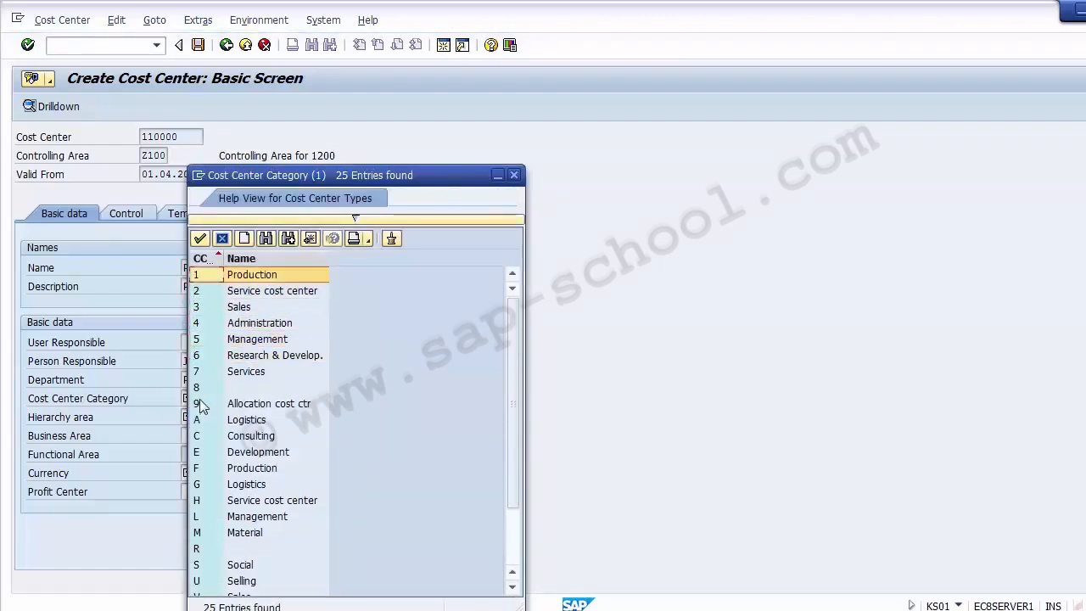
double_click(210, 274)
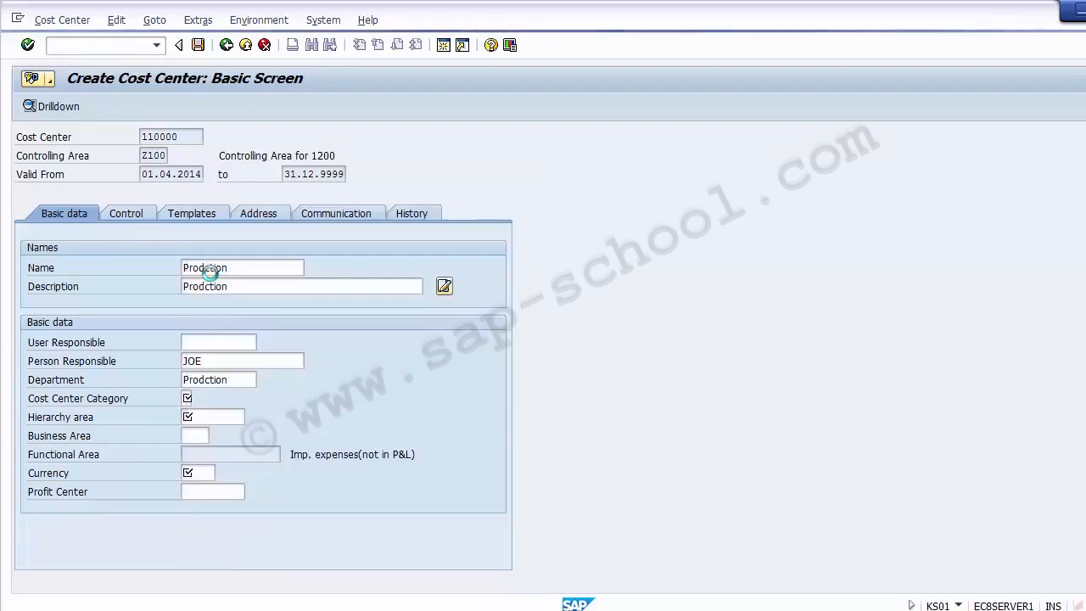
Look up the possible hierarchy areas and assign A1000
click(212, 413)
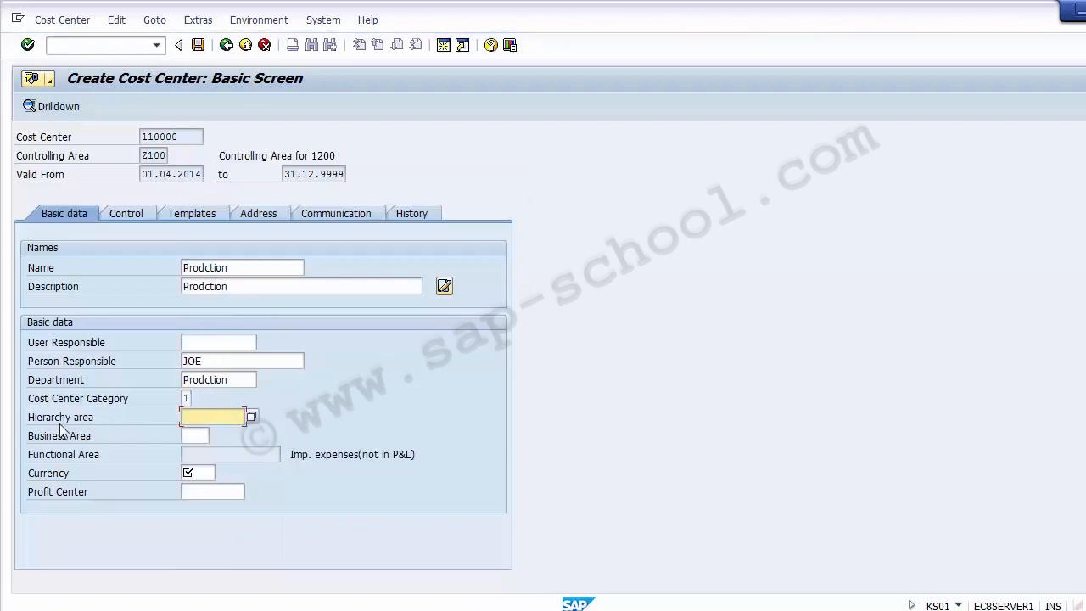
click(209, 417)
key(F4)
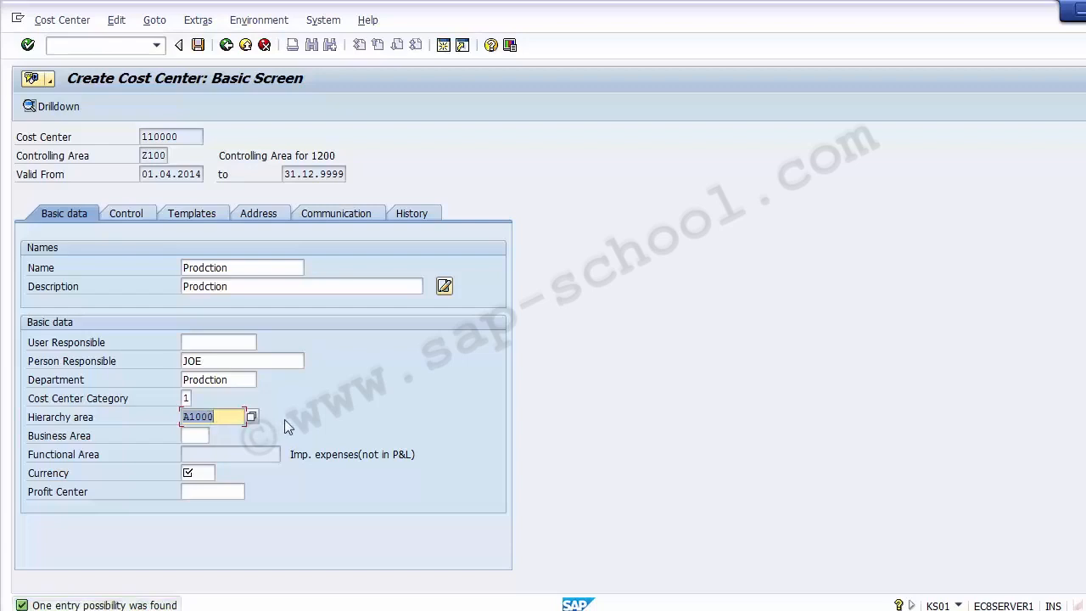
Assign business area 1210, Product 1, from the list of possible entries
click(198, 435)
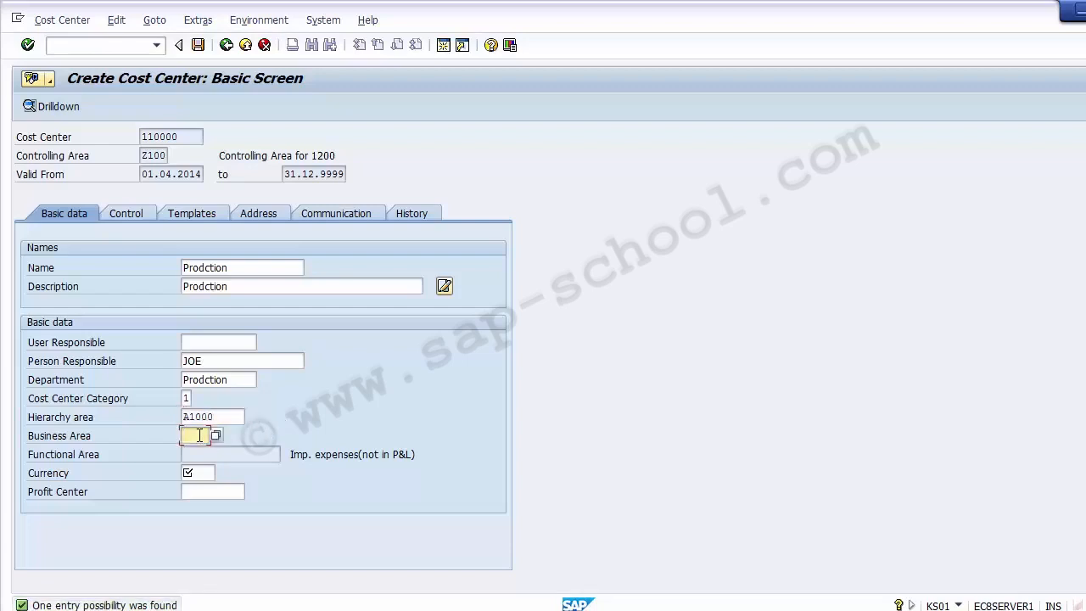
click(216, 435)
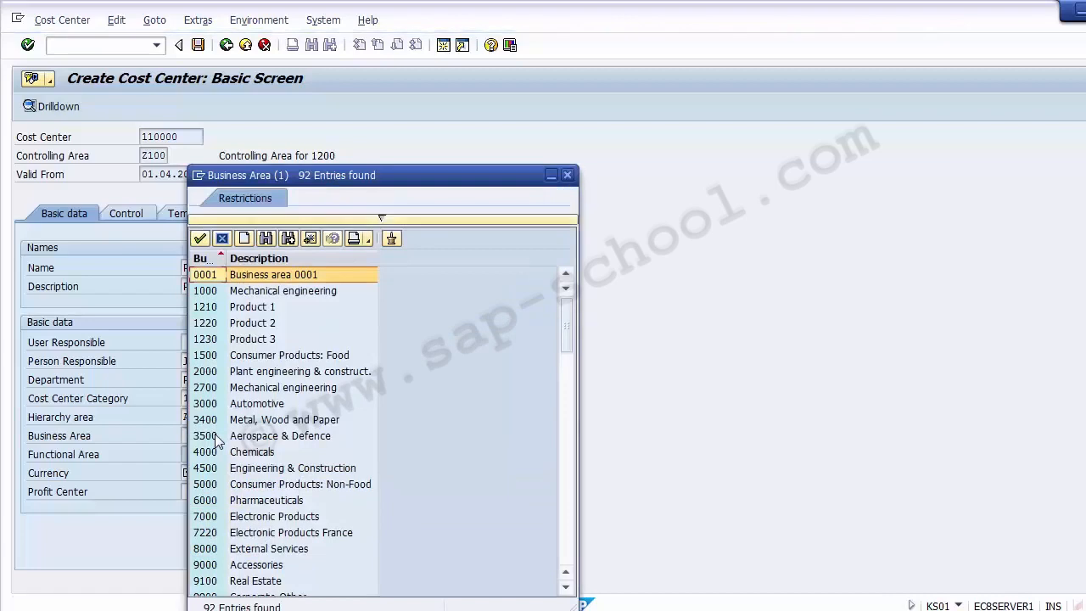
key(Down)
key(Down)
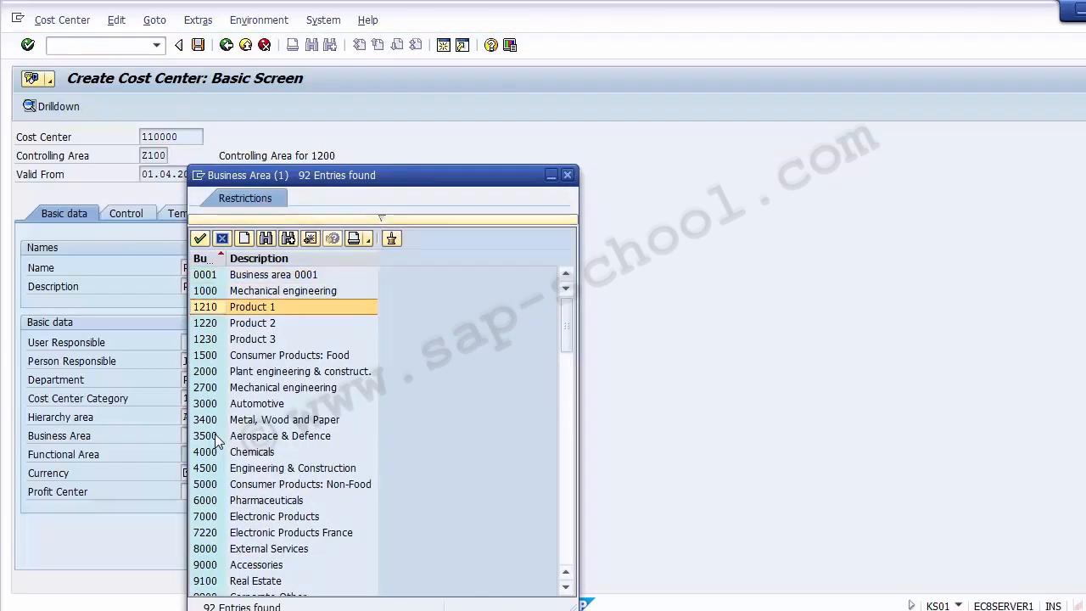
key(Escape)
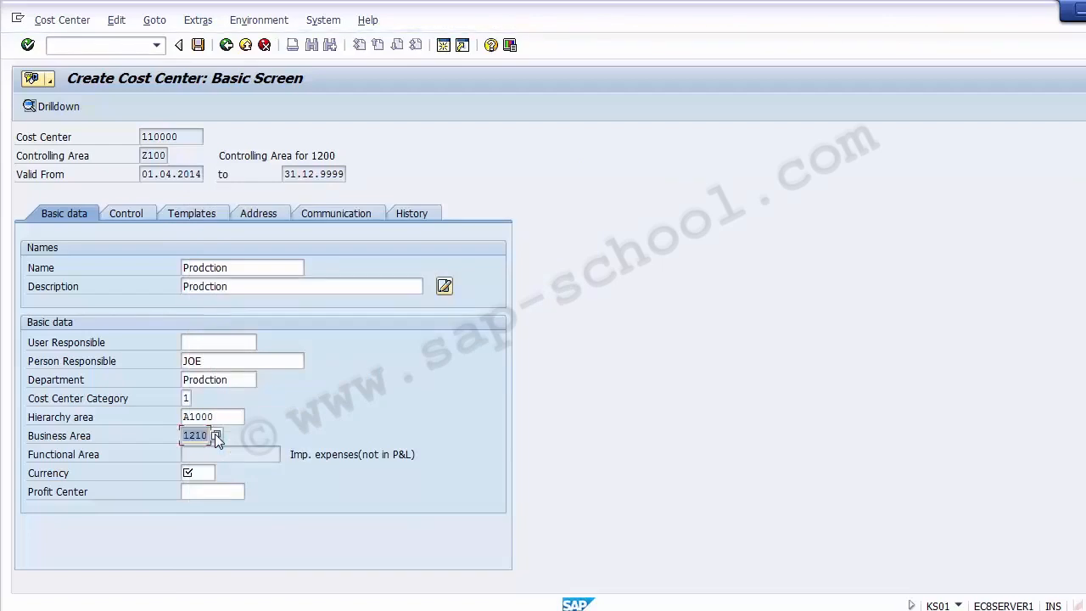
Set the cost center's currency to USD
click(198, 469)
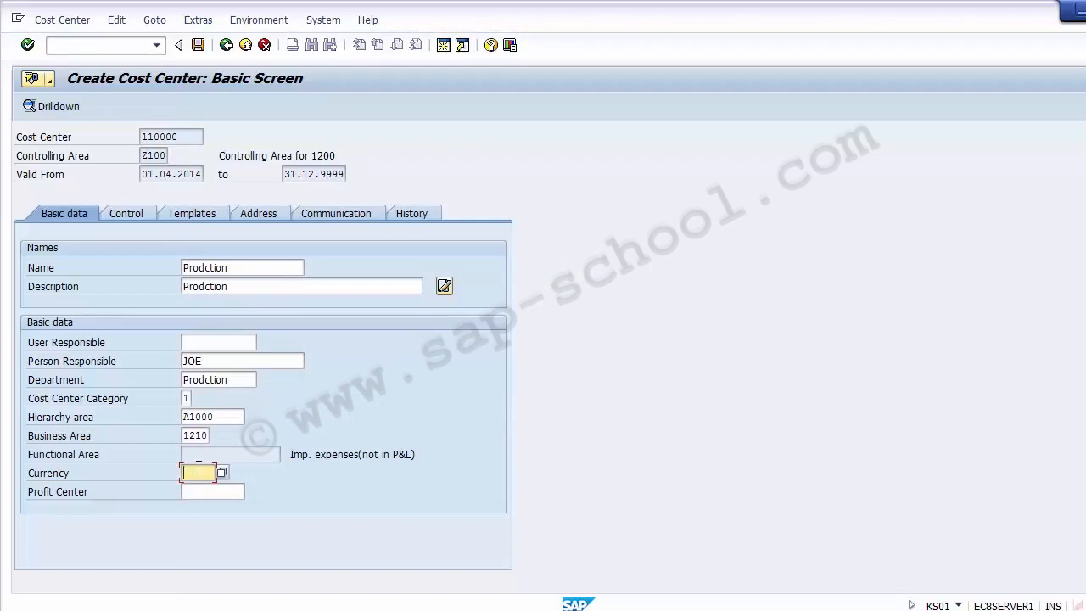
text(USD)
key(Tab)
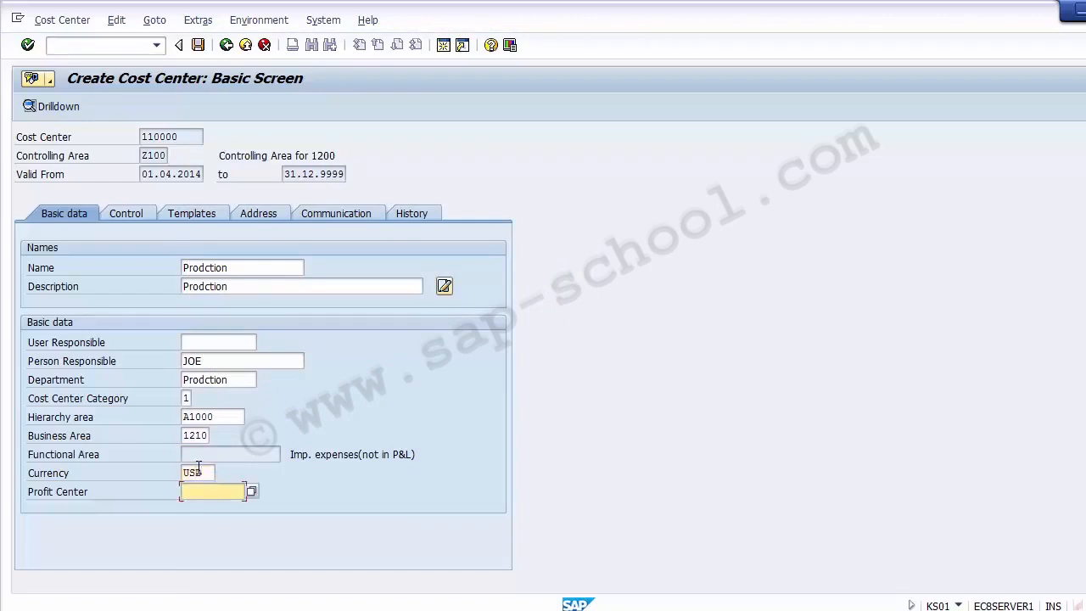
Search the profit centers of controlling area Z100 and assign 11000, SOAPS, to the cost center
key(Return)
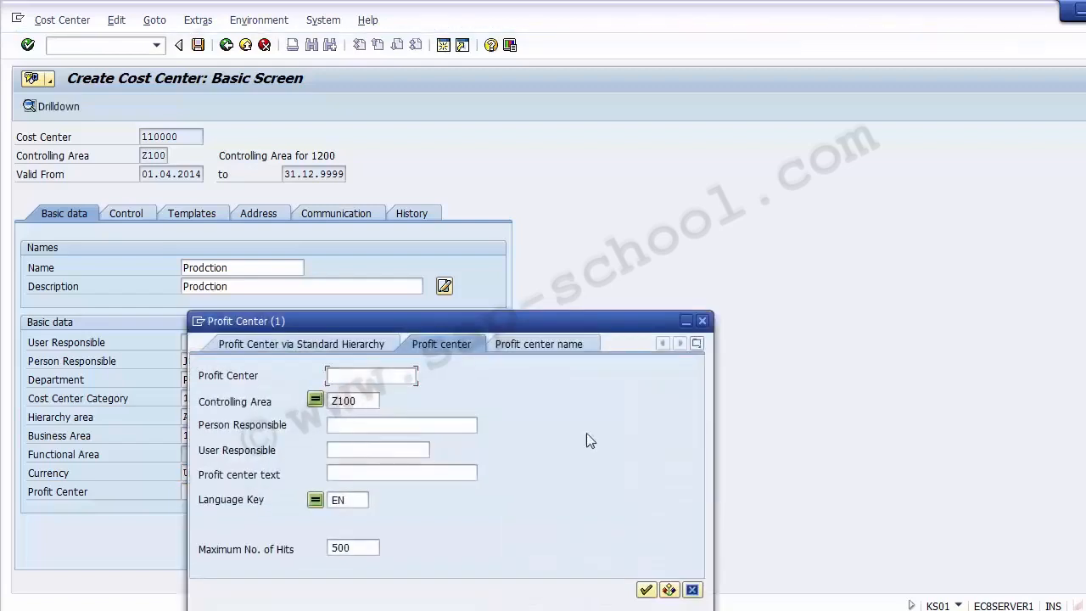
click(647, 594)
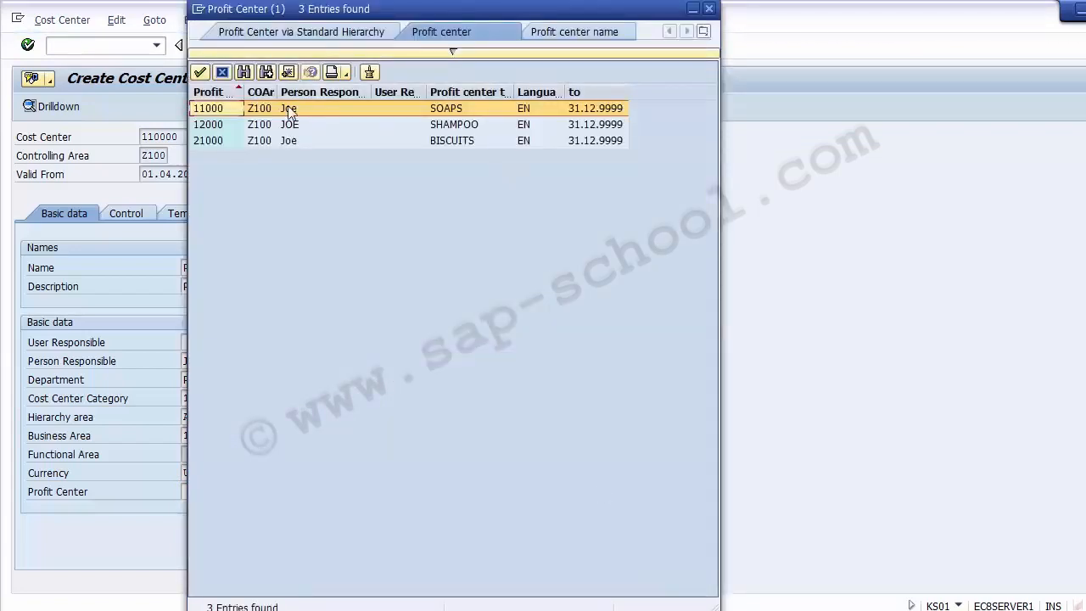
click(209, 110)
click(208, 127)
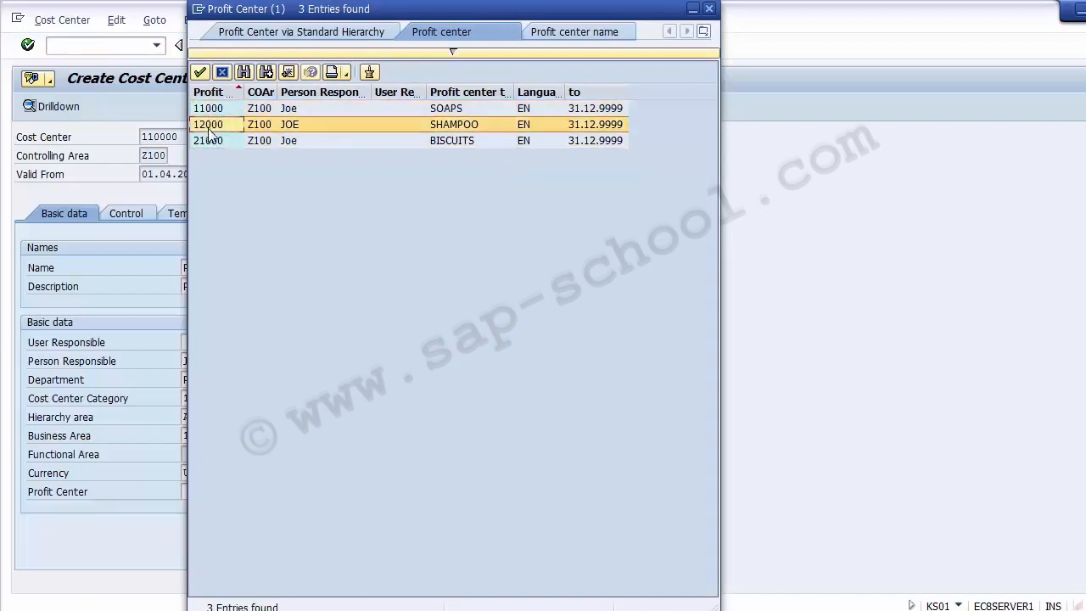
click(210, 145)
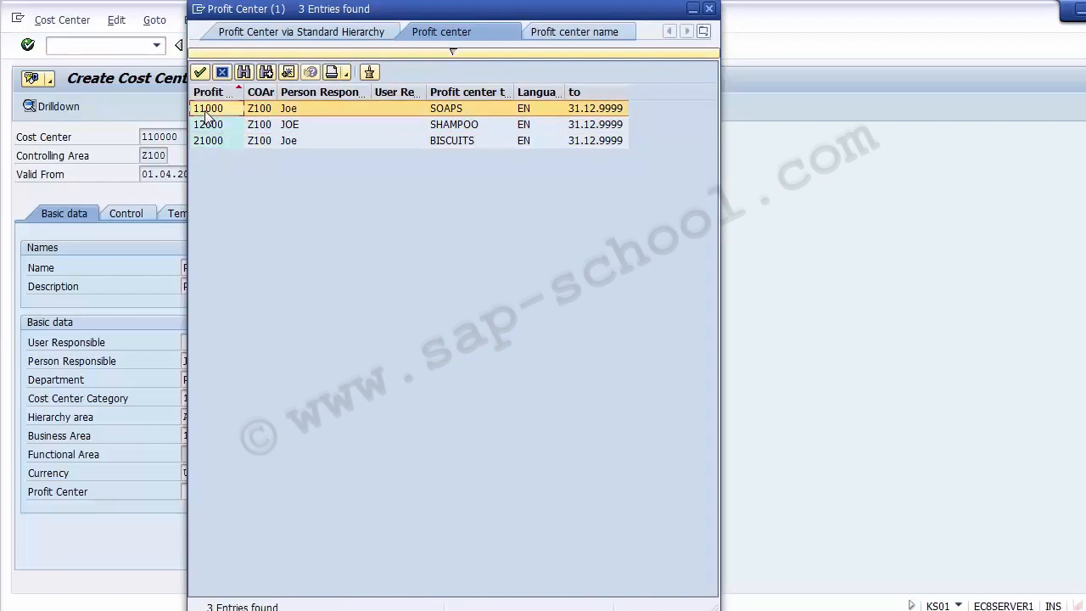
double_click(208, 109)
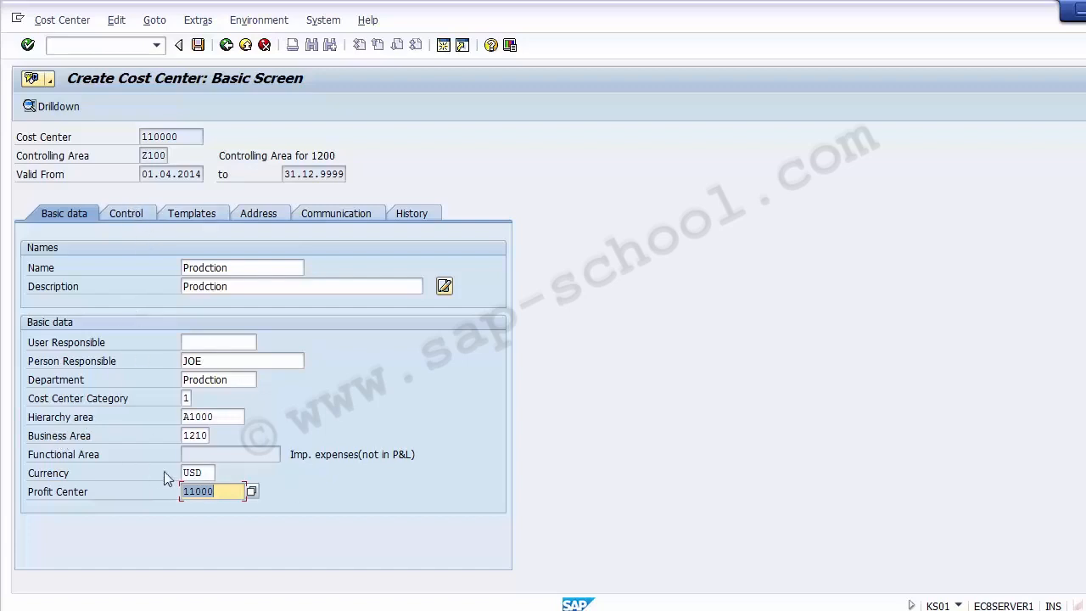
click(223, 490)
click(241, 417)
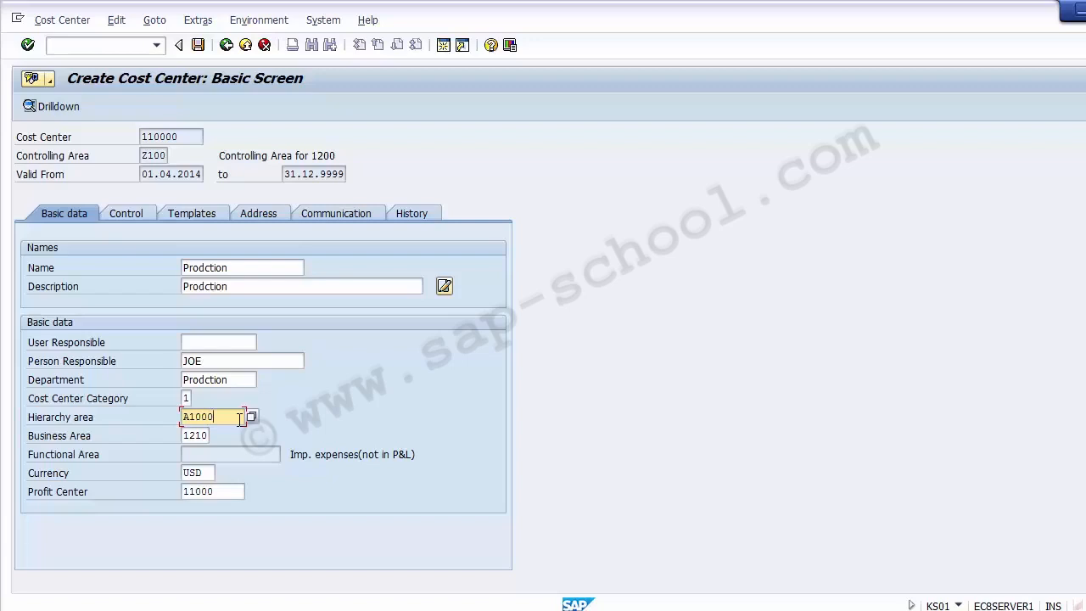
Review the cost center's control indicators and locks, its address data, and its template and costing sheet settings
click(140, 215)
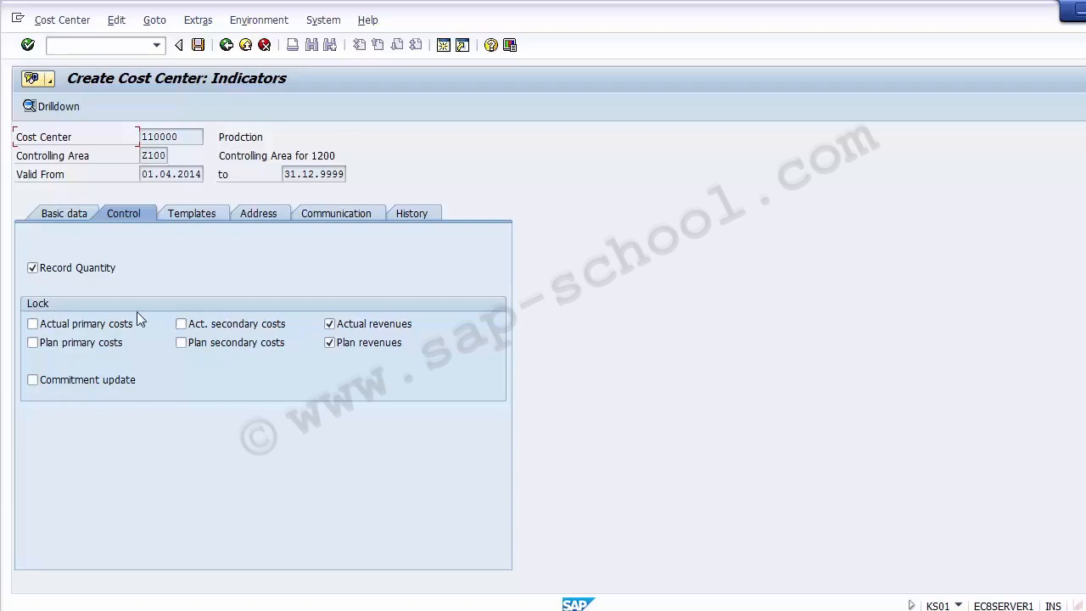
click(68, 383)
click(258, 217)
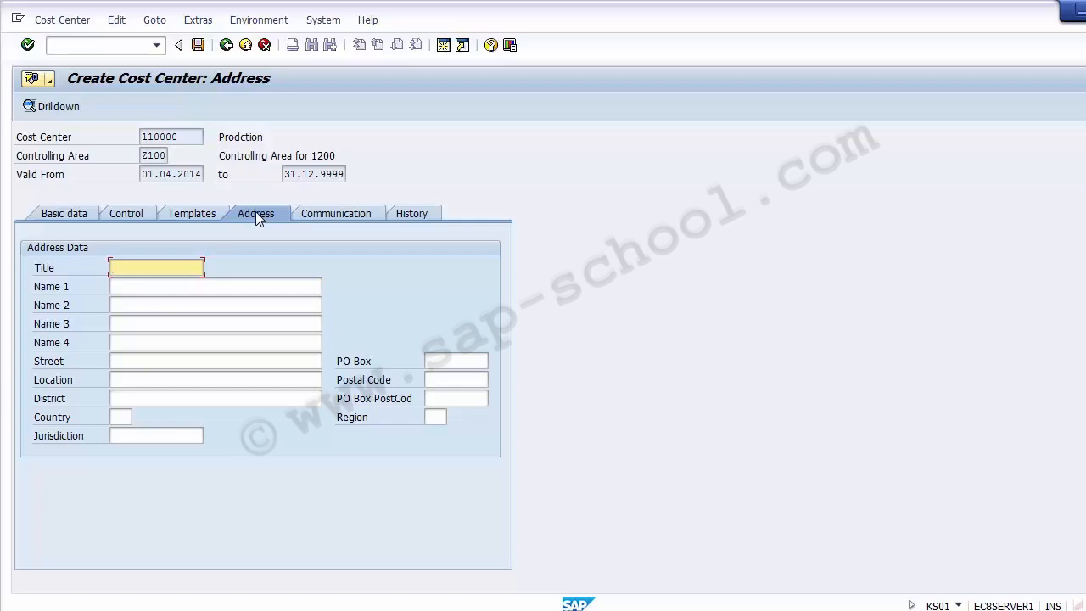
click(204, 217)
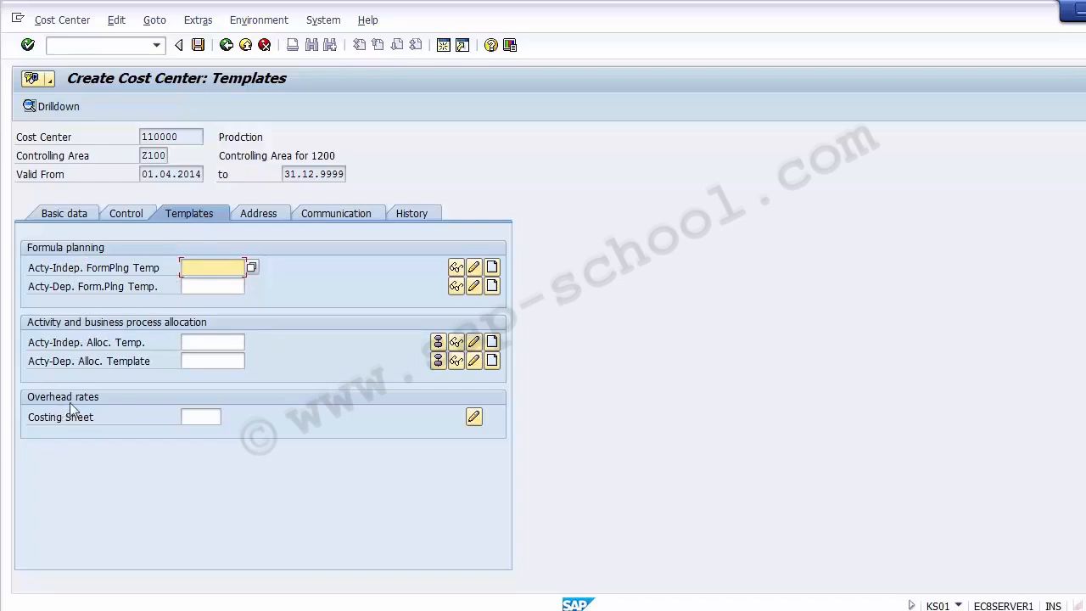
click(325, 294)
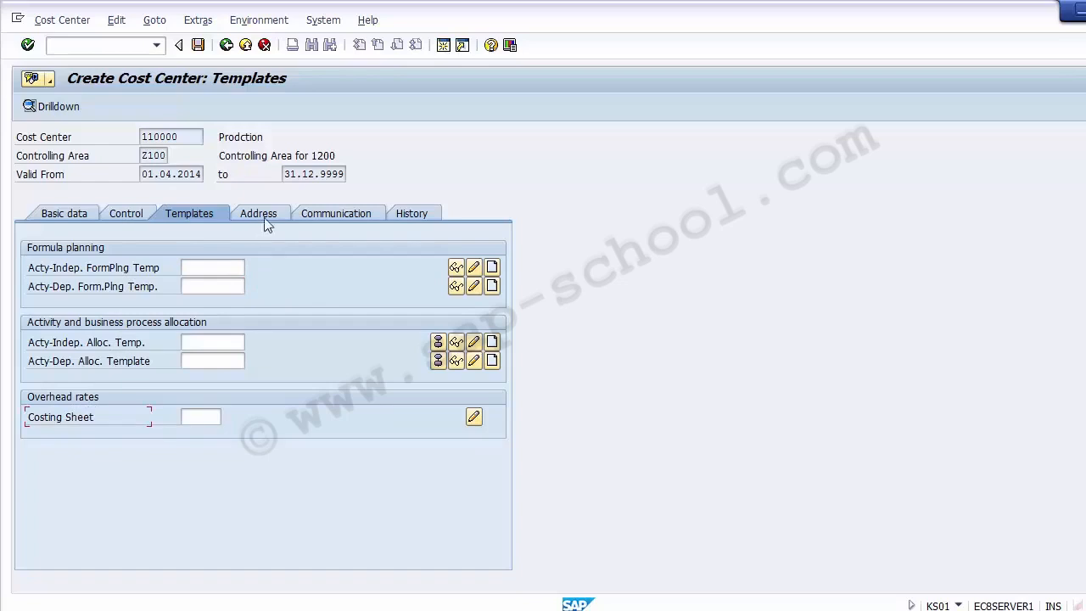
Examine the cost center's communication data, including the telephone and telebox number fields
click(335, 213)
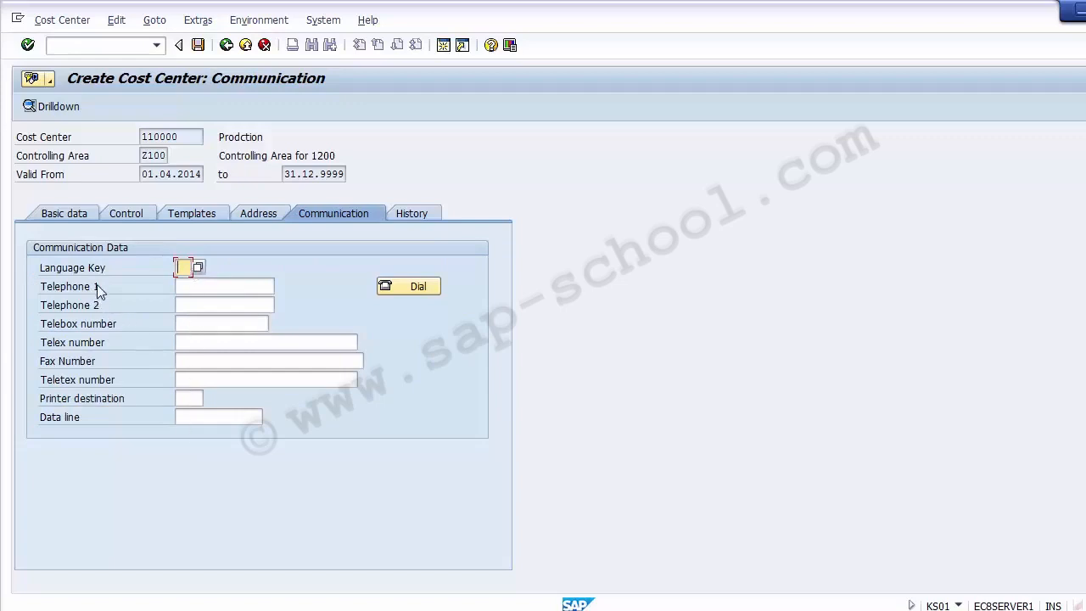
click(183, 286)
click(182, 304)
click(193, 321)
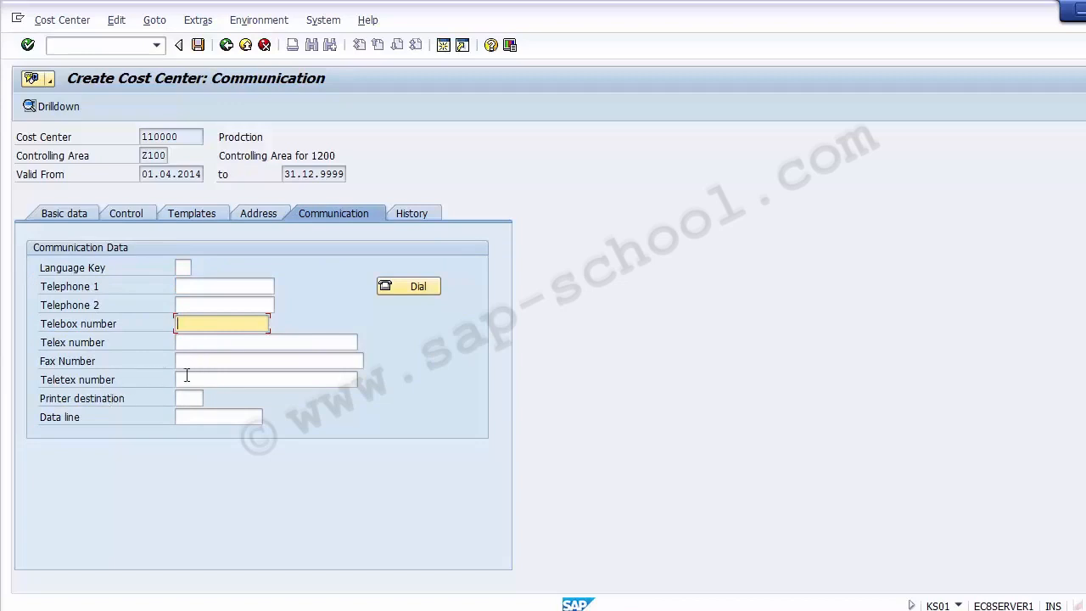
Check who created the cost center in its history data and save cost center 110000
click(396, 217)
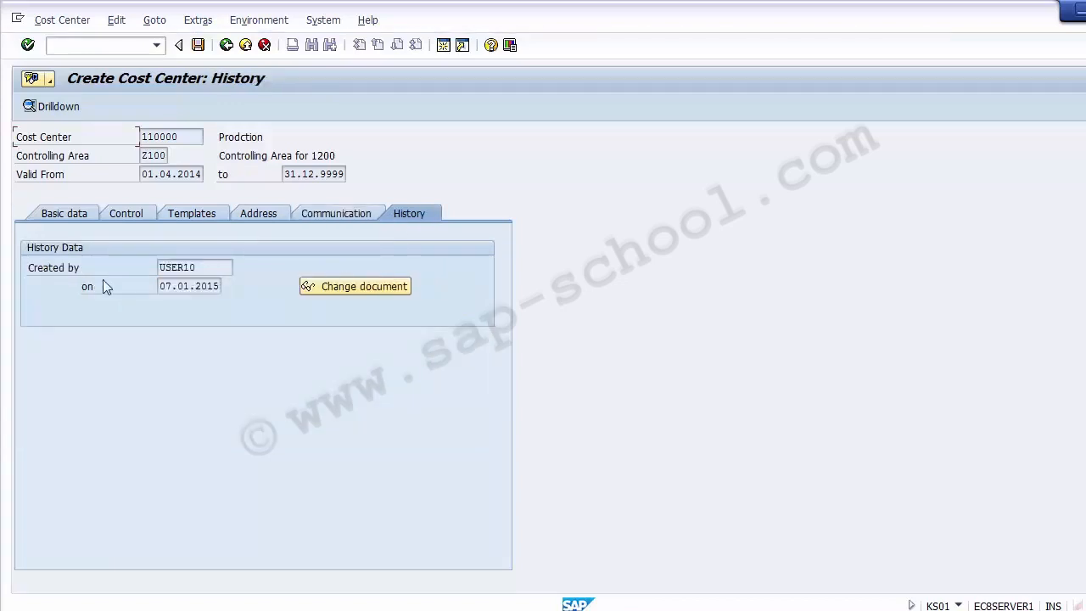
drag(224, 268, 148, 264)
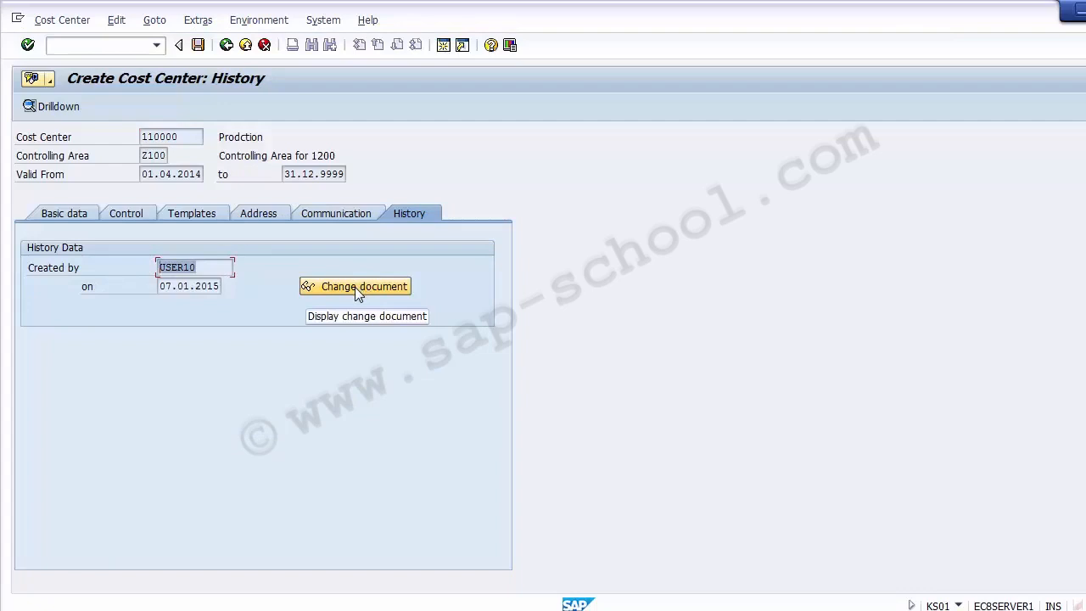
click(55, 217)
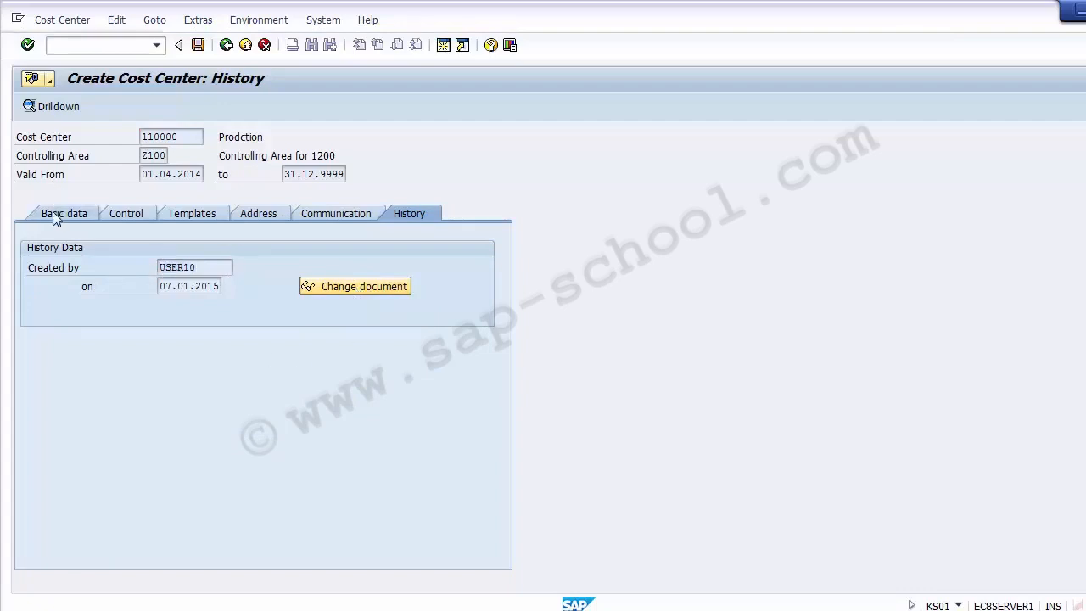
click(196, 49)
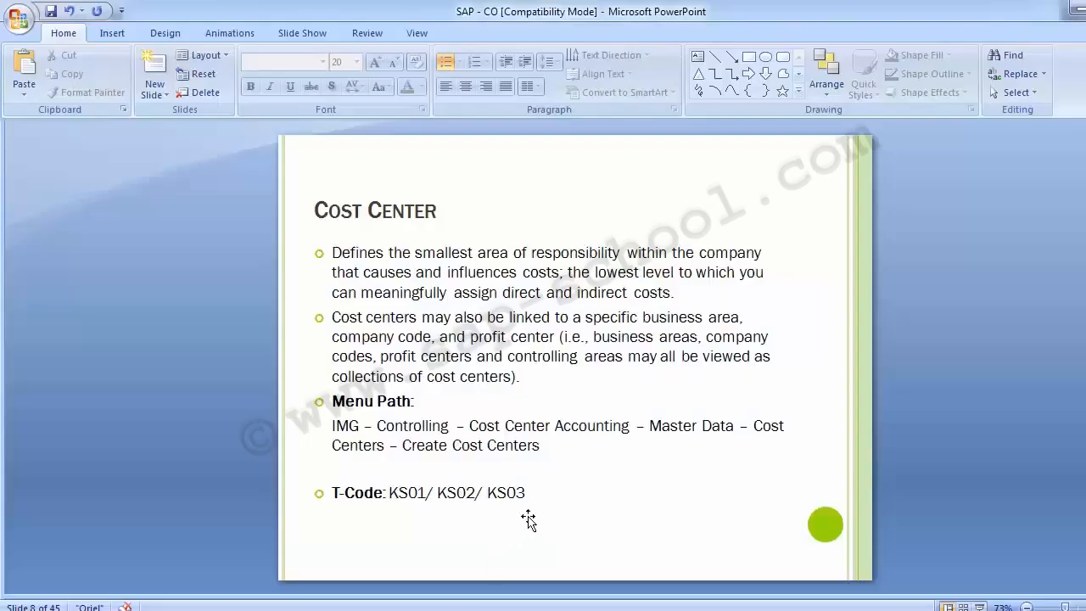
Switch to PowerPoint and examine the transaction codes KS02 and KS03 on the Cost Center slide
click(435, 494)
drag(449, 496, 472, 496)
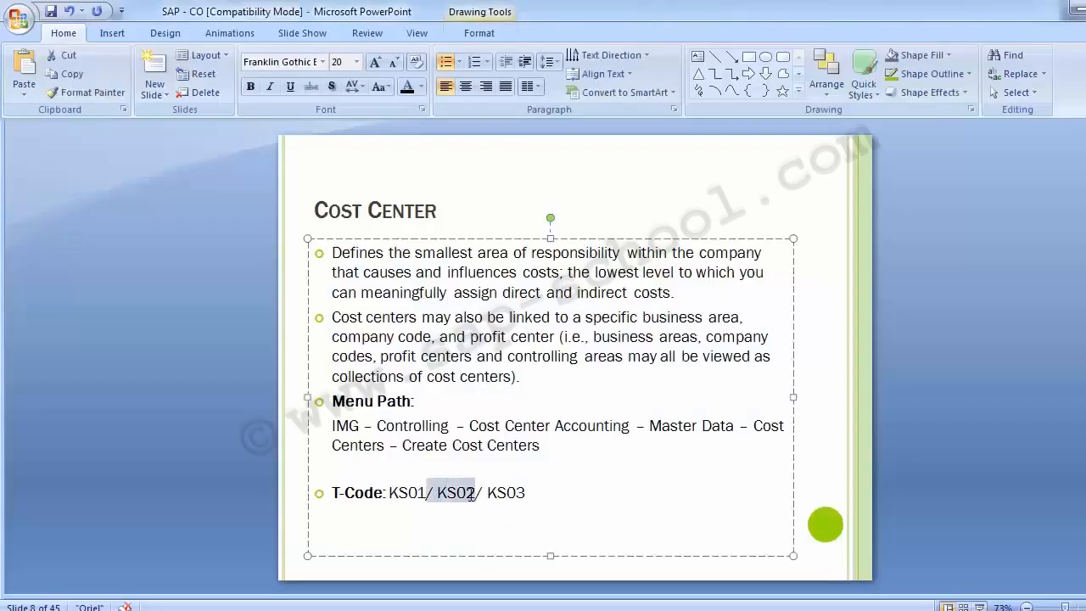
click(490, 497)
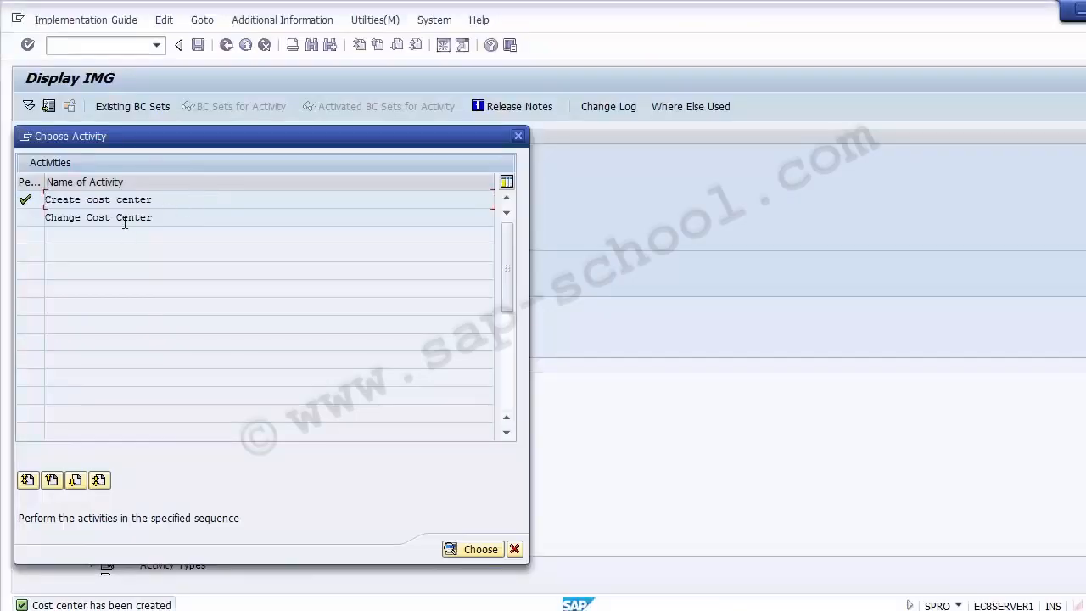
Switch to SAP and open cost center 110000 for editing through the Change Cost Center activity
click(122, 219)
drag(261, 149, 456, 91)
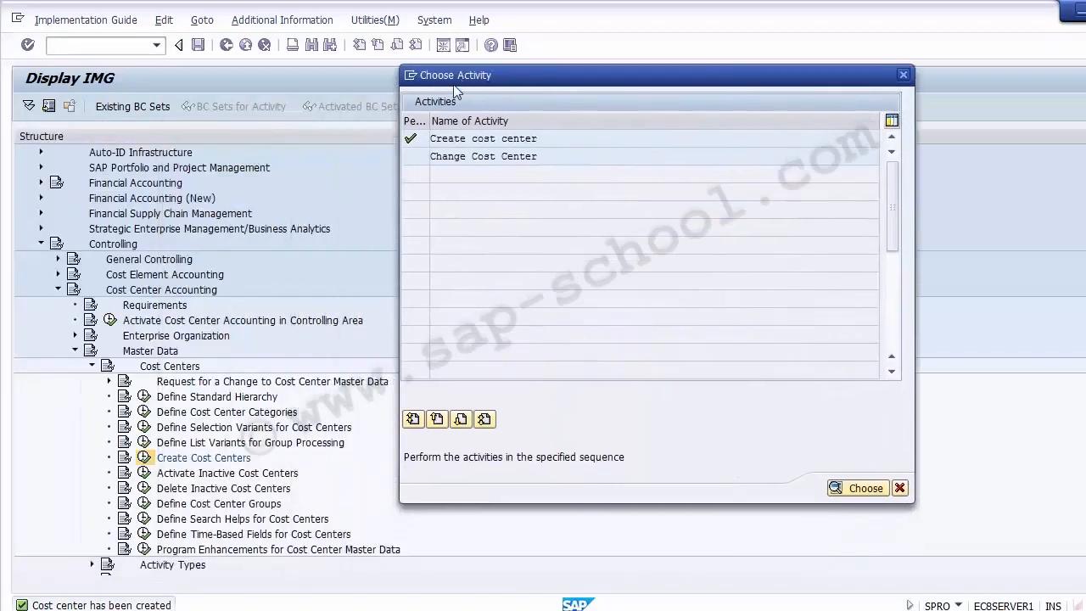
double_click(451, 155)
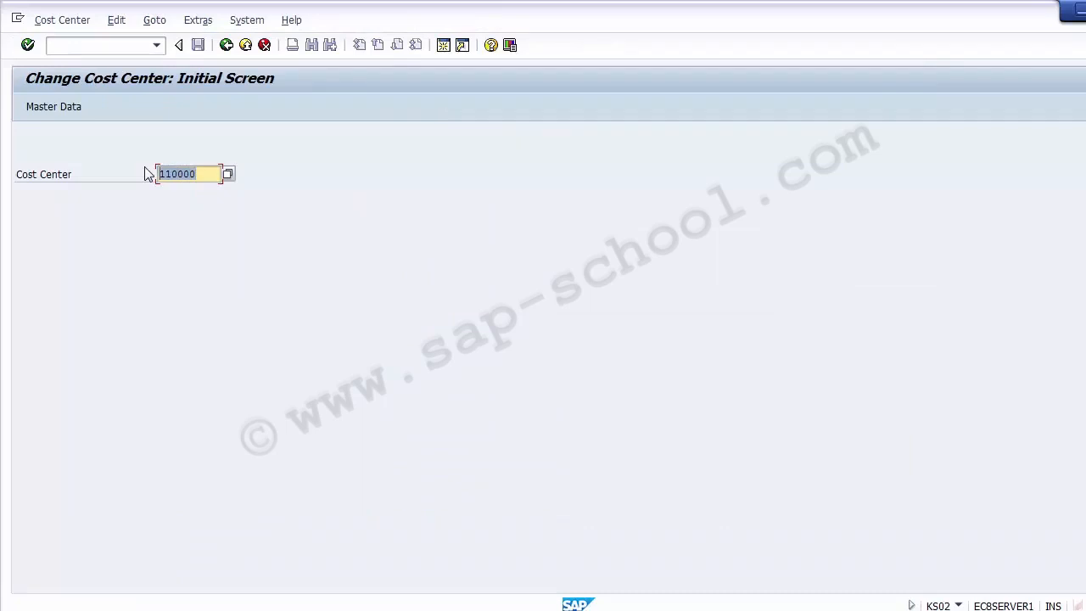
key(Return)
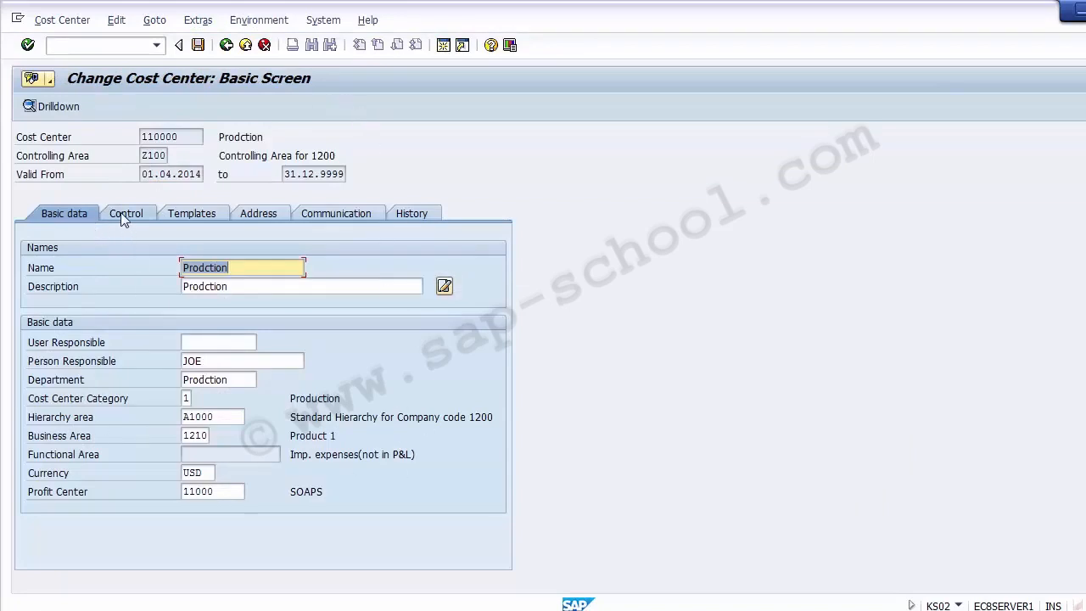
Review the editable basic data, control indicators, templates and address fields of the cost center
click(216, 361)
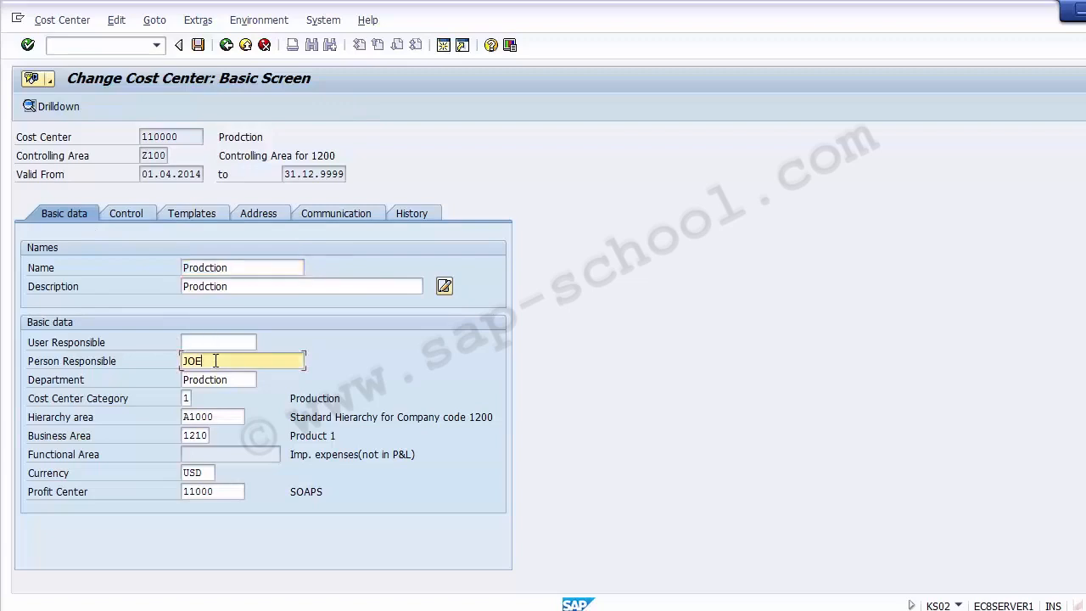
click(223, 416)
click(207, 435)
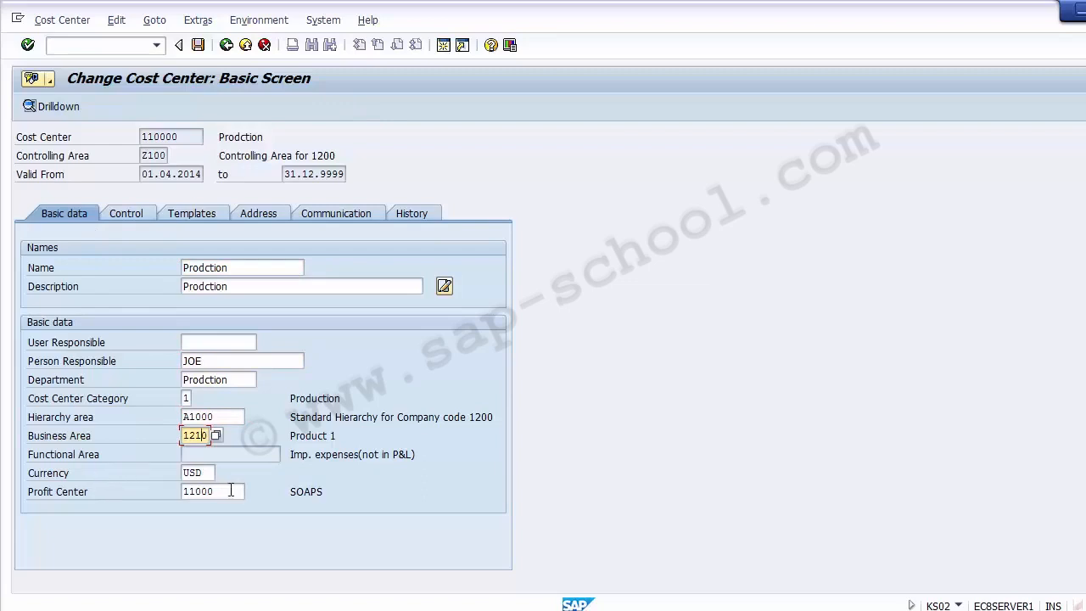
click(230, 490)
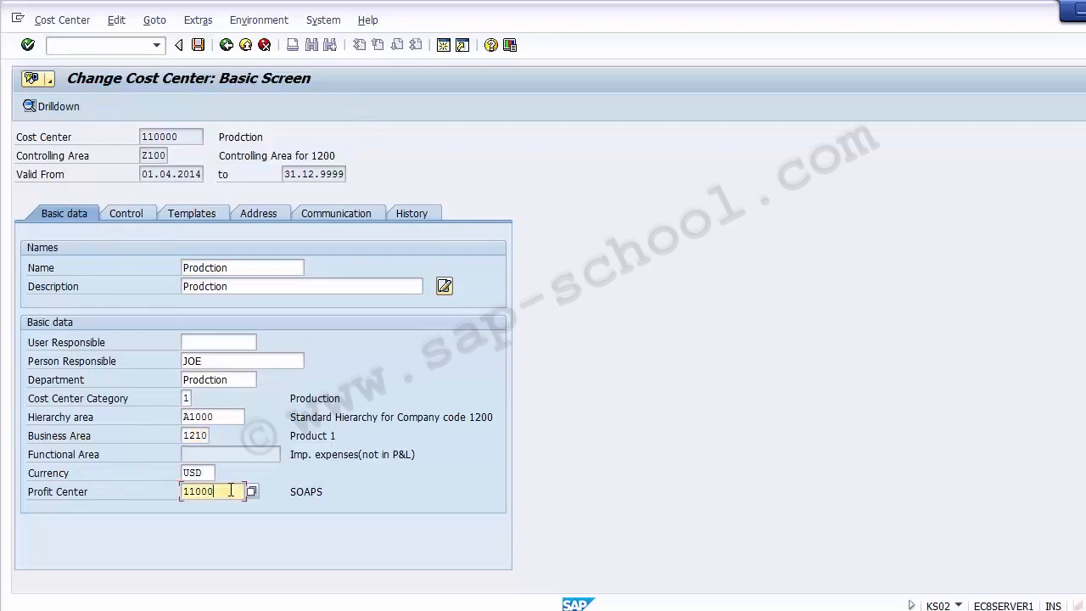
click(127, 213)
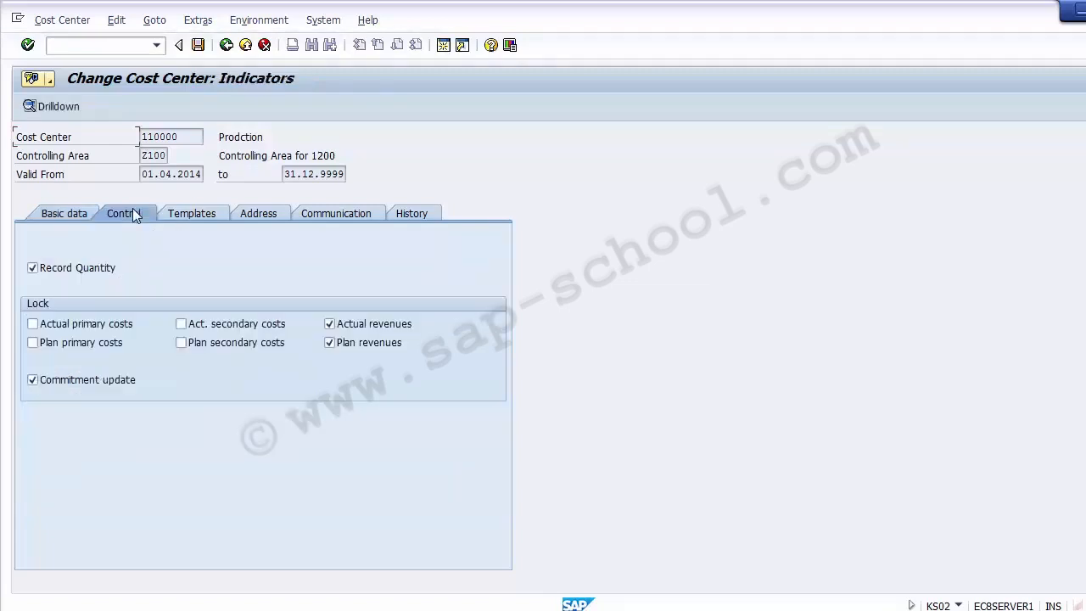
click(192, 214)
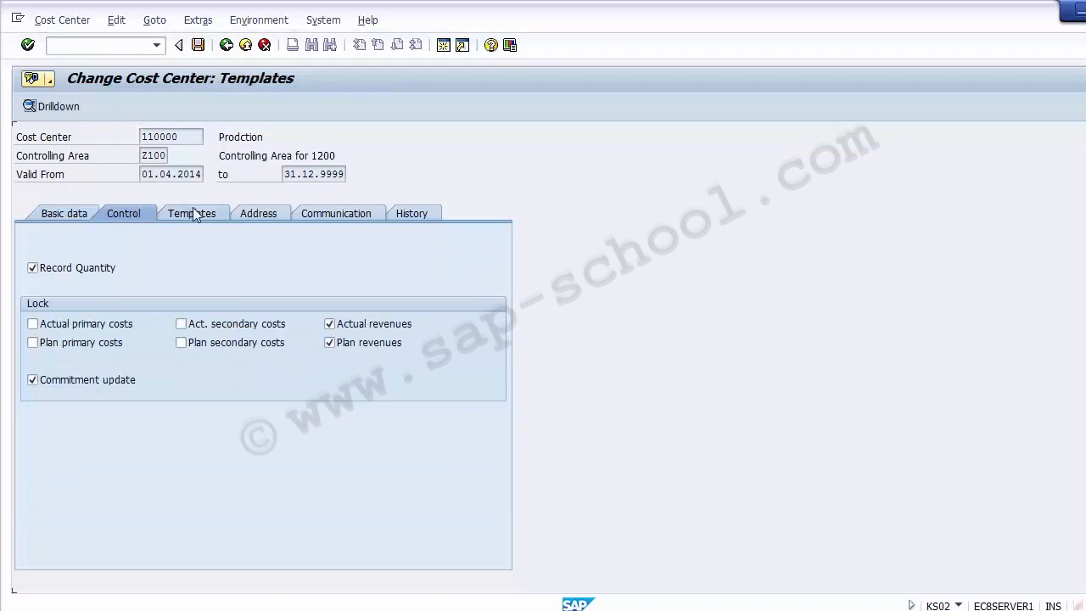
click(263, 211)
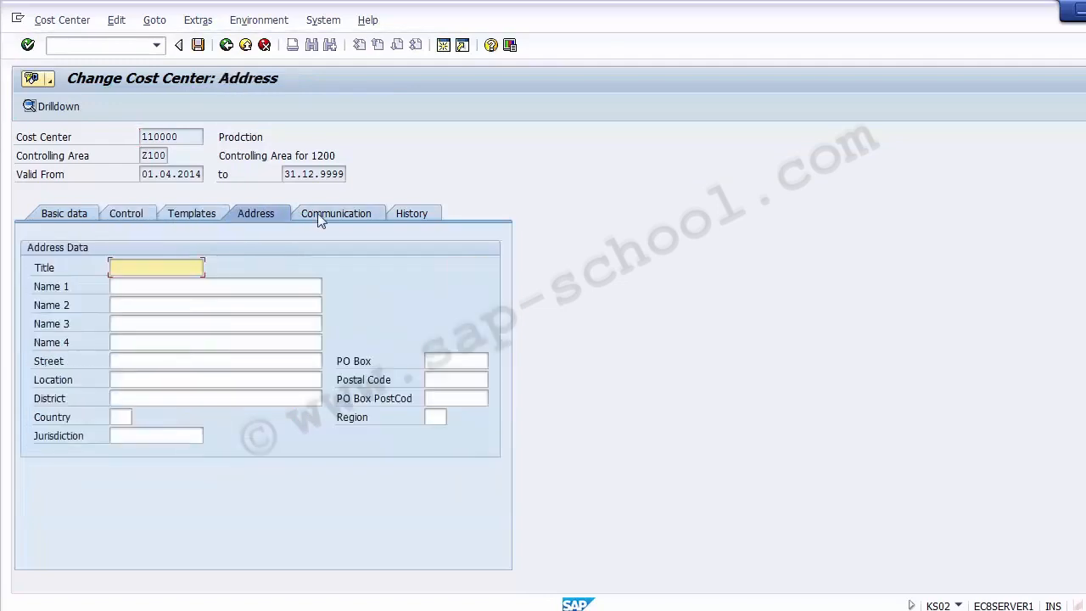
key(Tab)
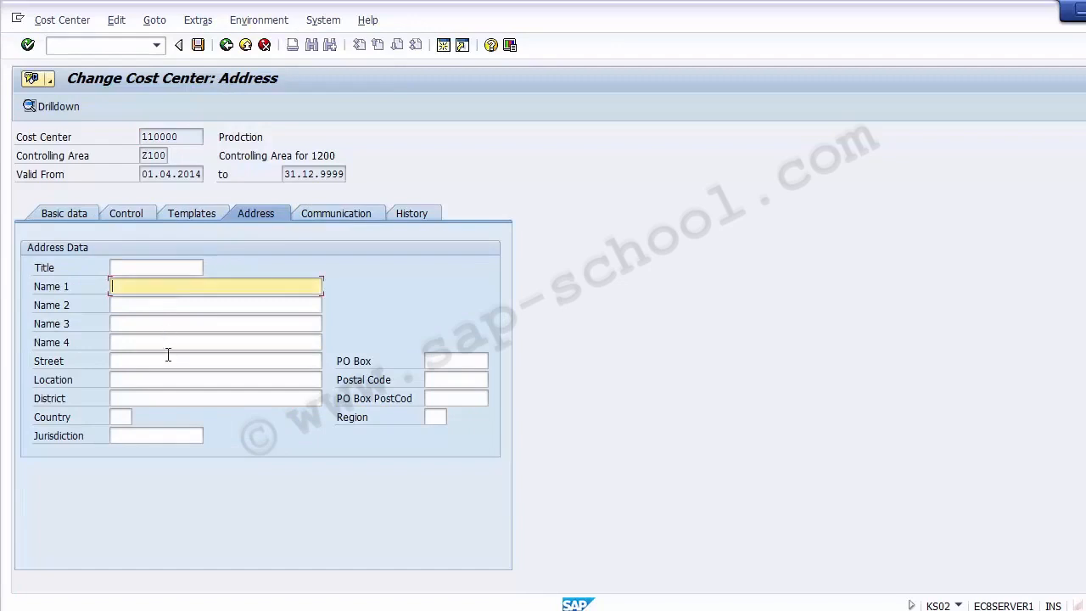
Return to the basic data, save the cost center and close the activity selection
click(66, 214)
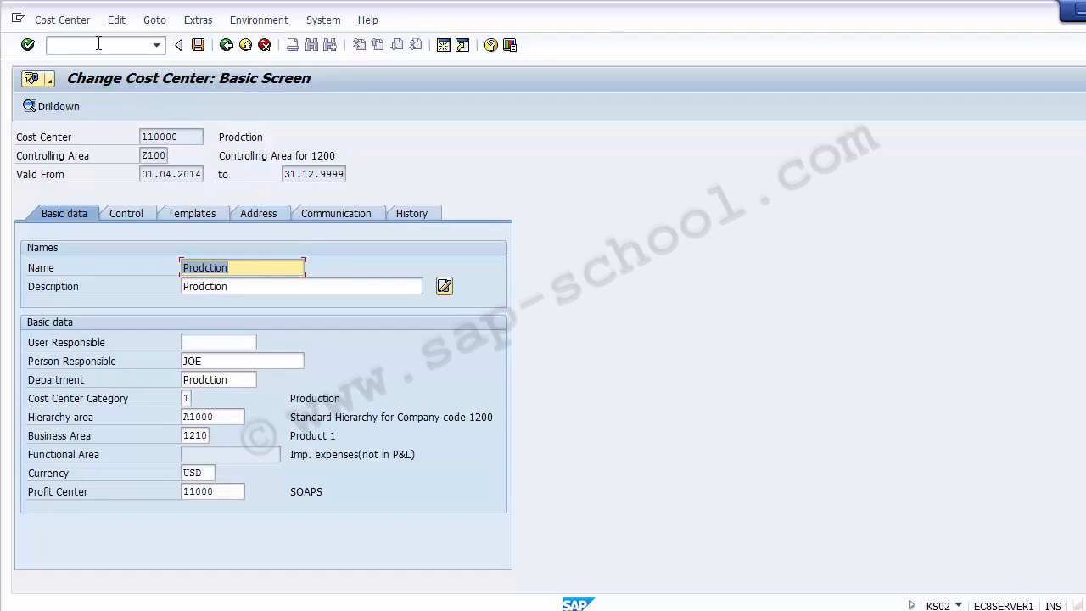
click(202, 46)
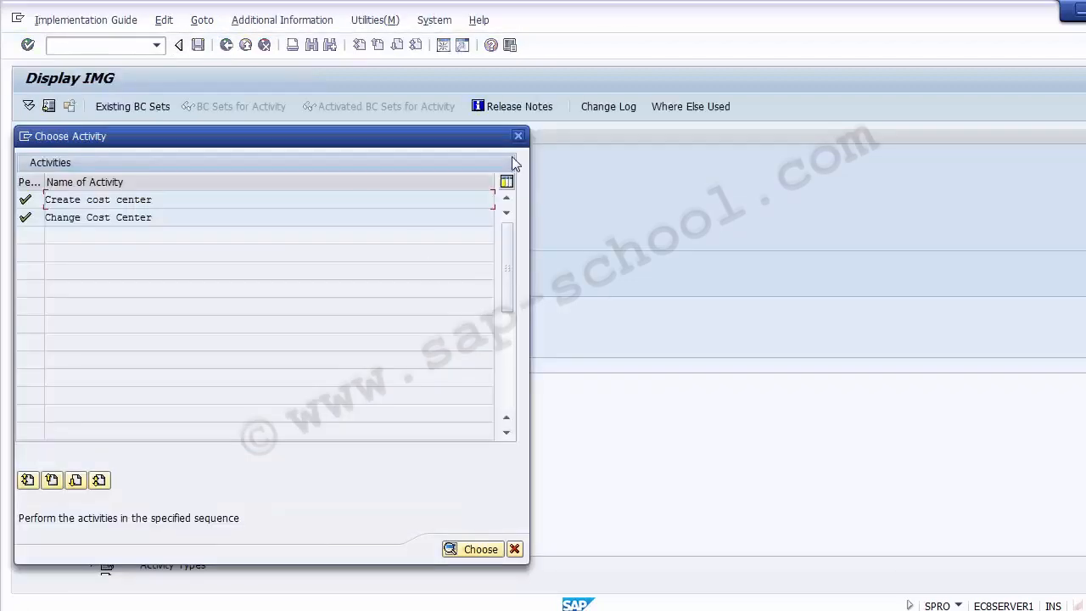
click(518, 136)
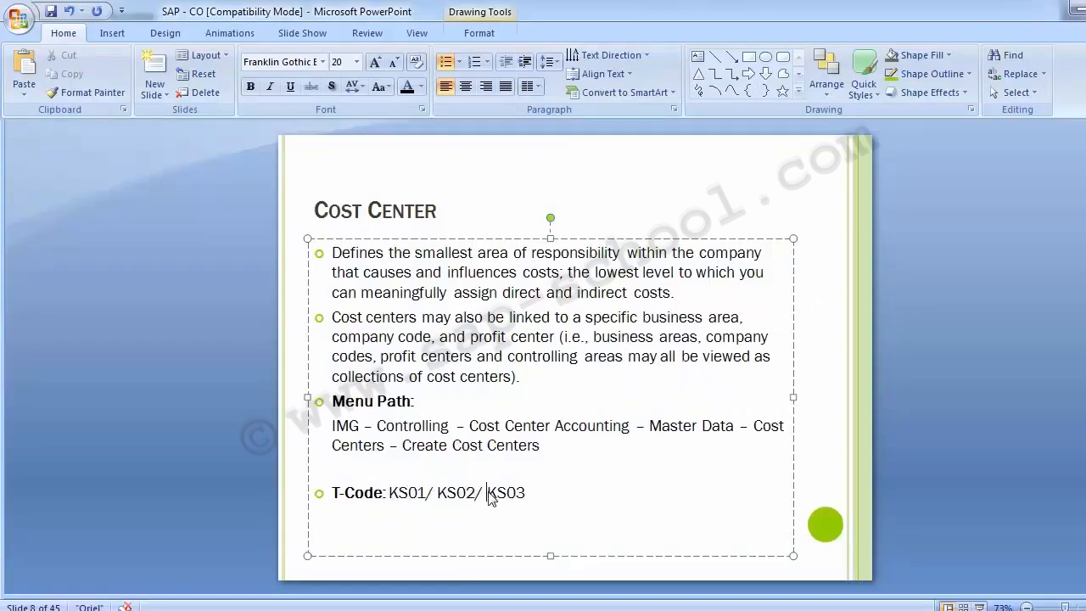
Display the master data of cost center 110000 with transaction KS03
click(235, 389)
key(alt+Tab)
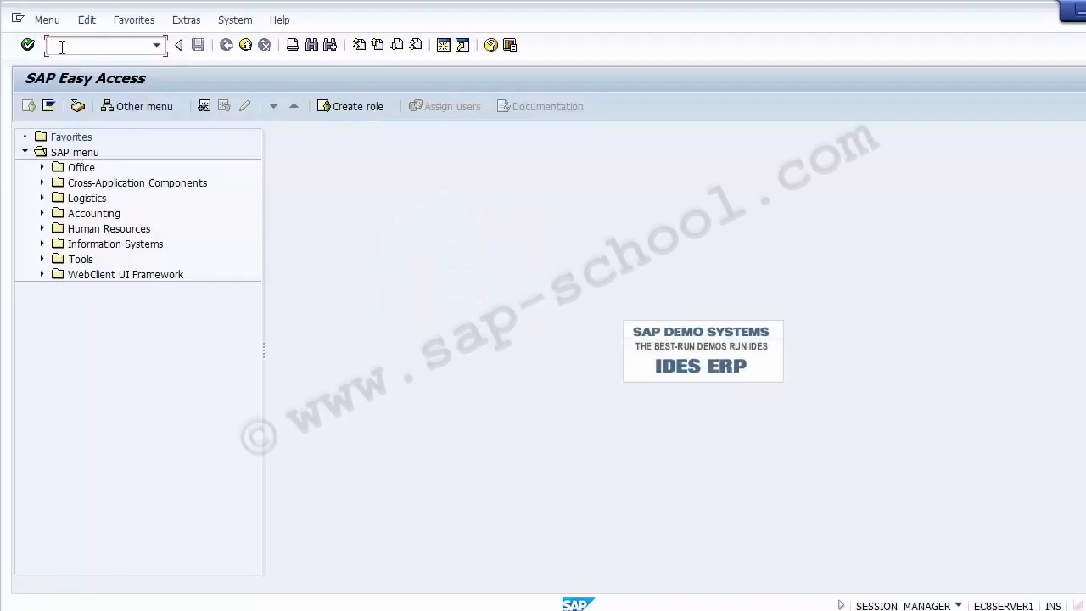
text(KS03)
key(Return)
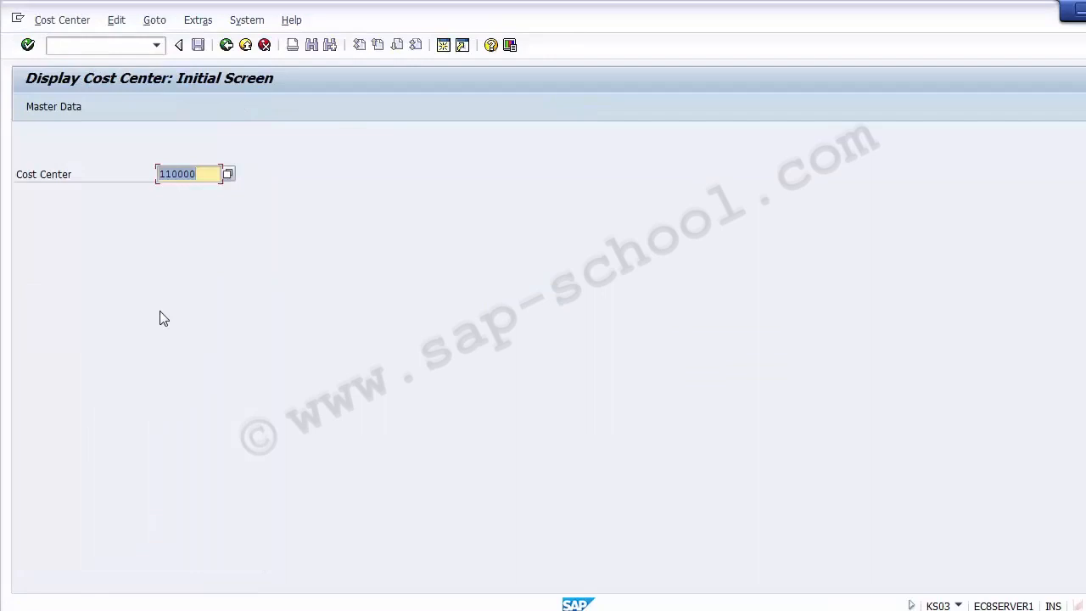
key(Return)
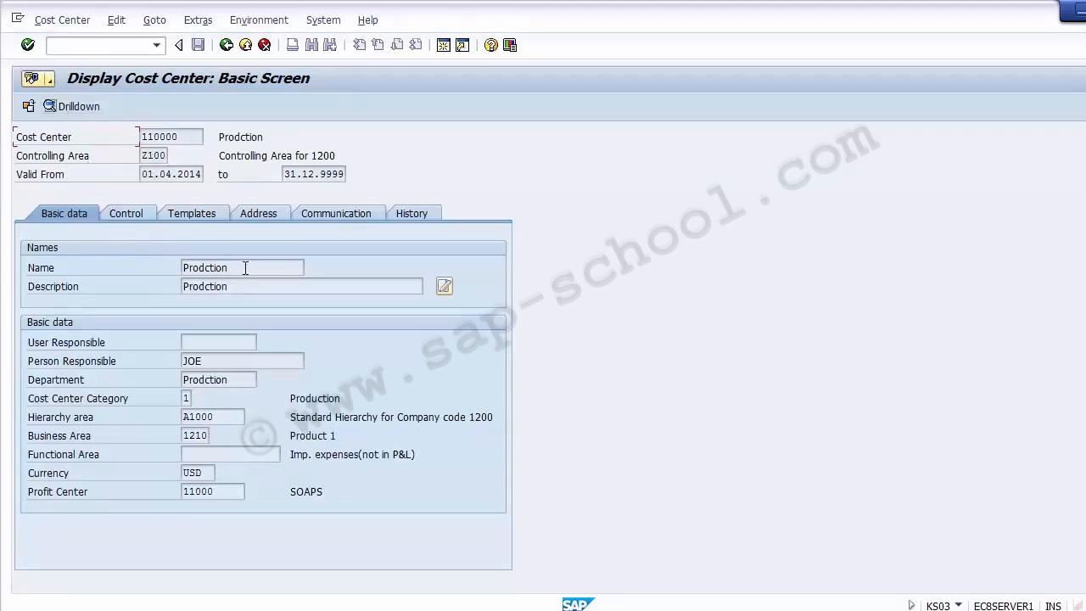
Review the displayed basic data, from the person responsible and department to the currency and profit center
click(224, 361)
click(221, 381)
click(197, 417)
click(199, 435)
click(200, 454)
click(202, 473)
click(210, 491)
Look through the control, template and address data, and leave the cost center display
click(124, 213)
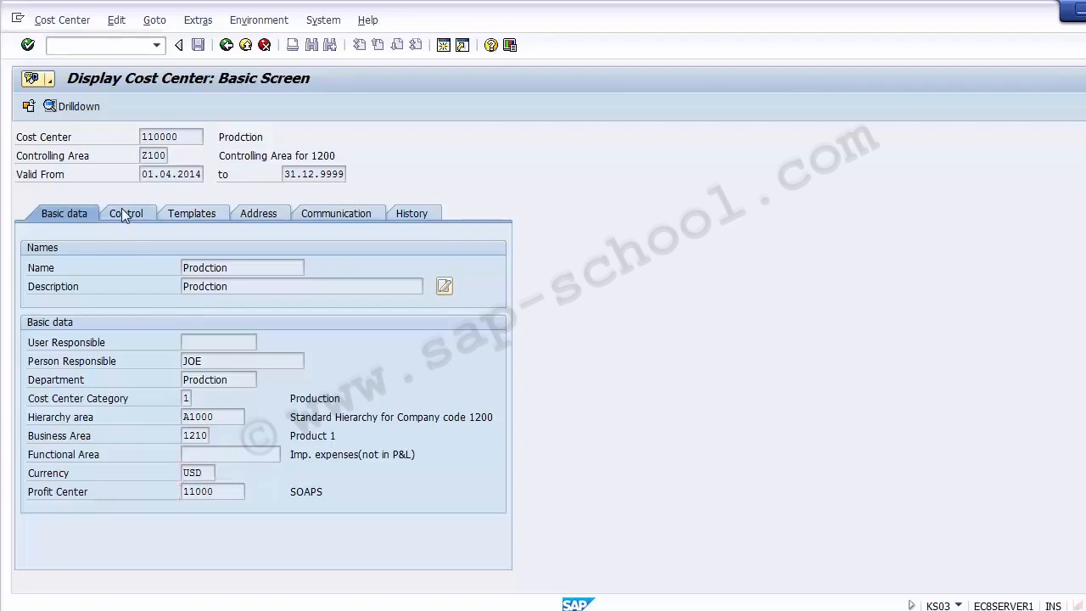
click(190, 215)
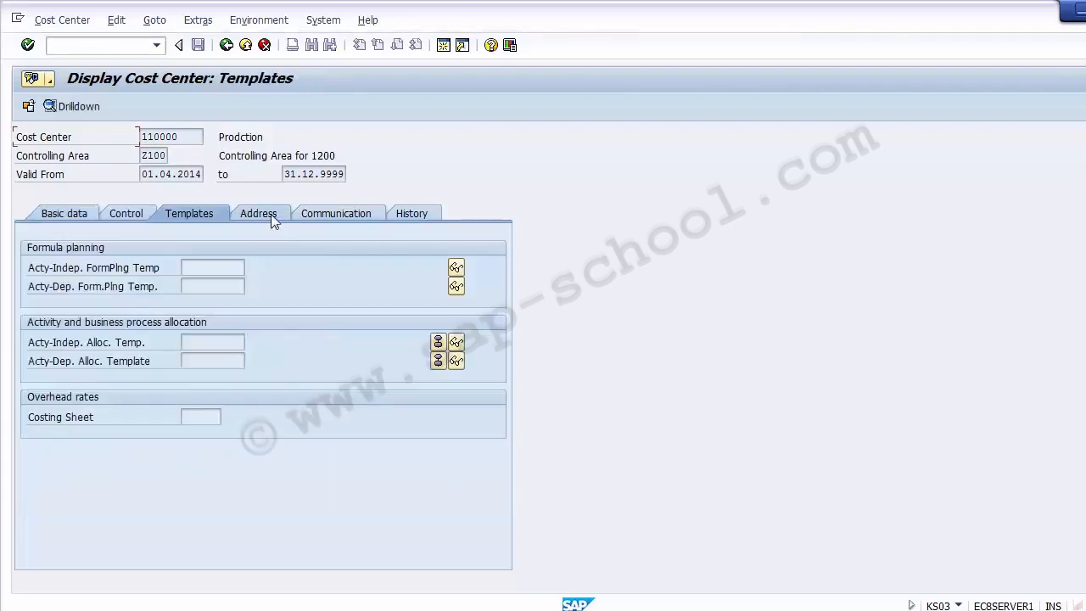
click(256, 214)
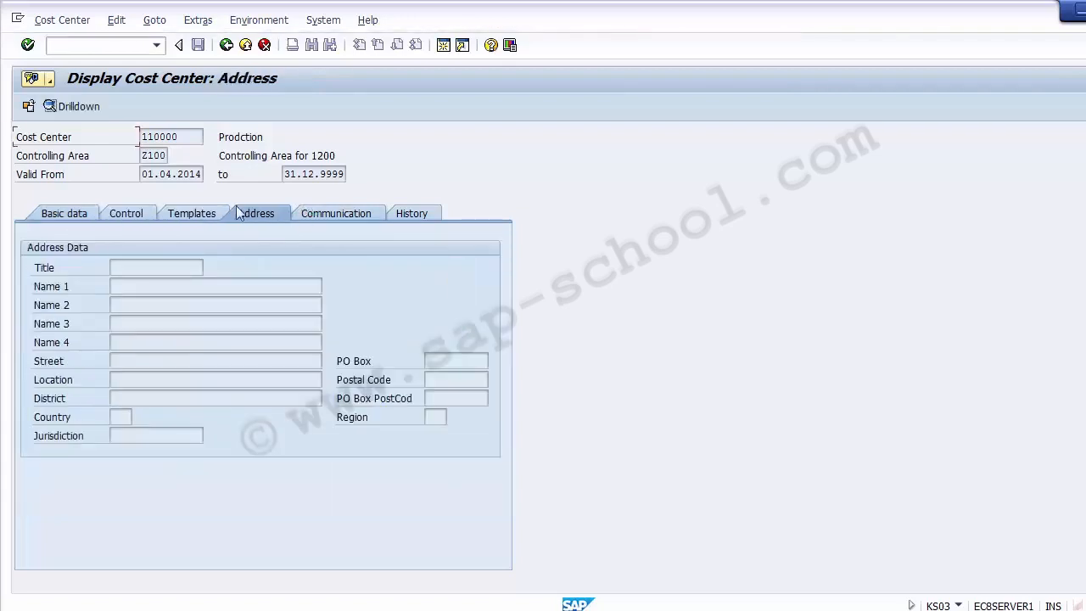
click(168, 216)
click(44, 212)
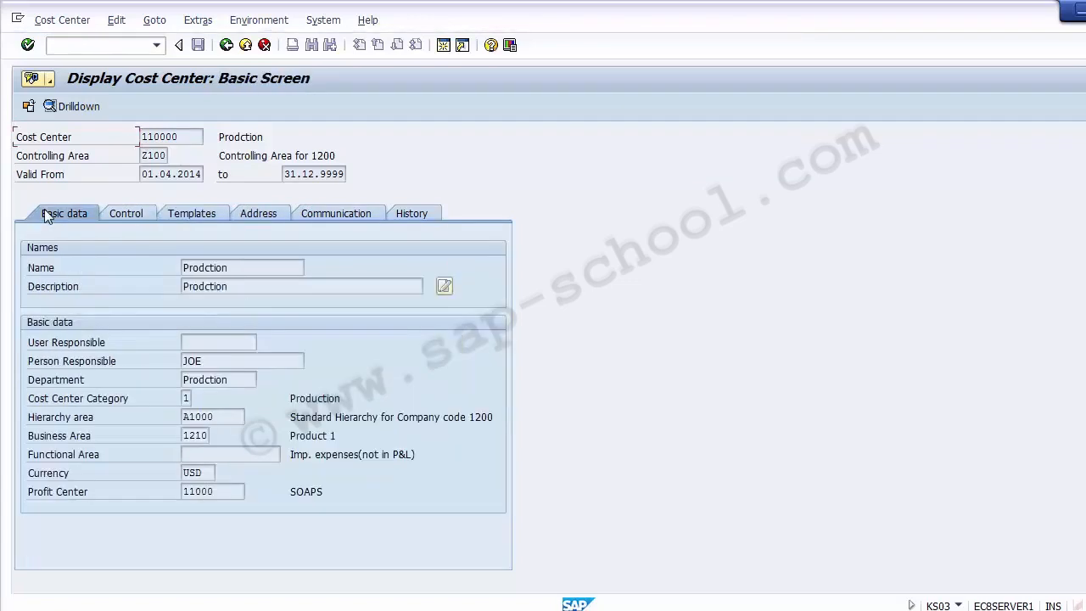
click(227, 47)
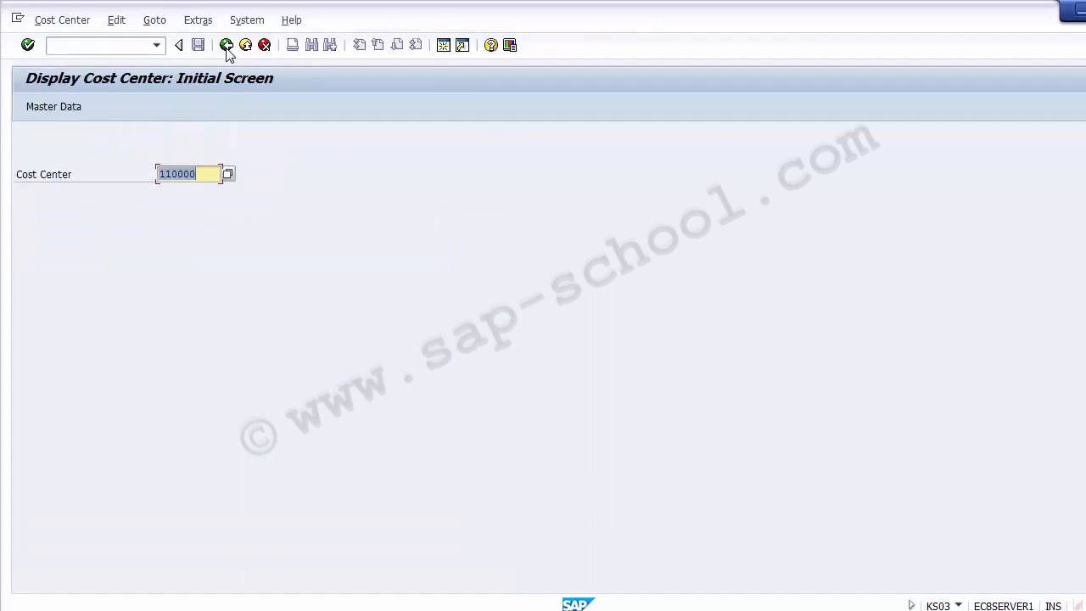
click(227, 47)
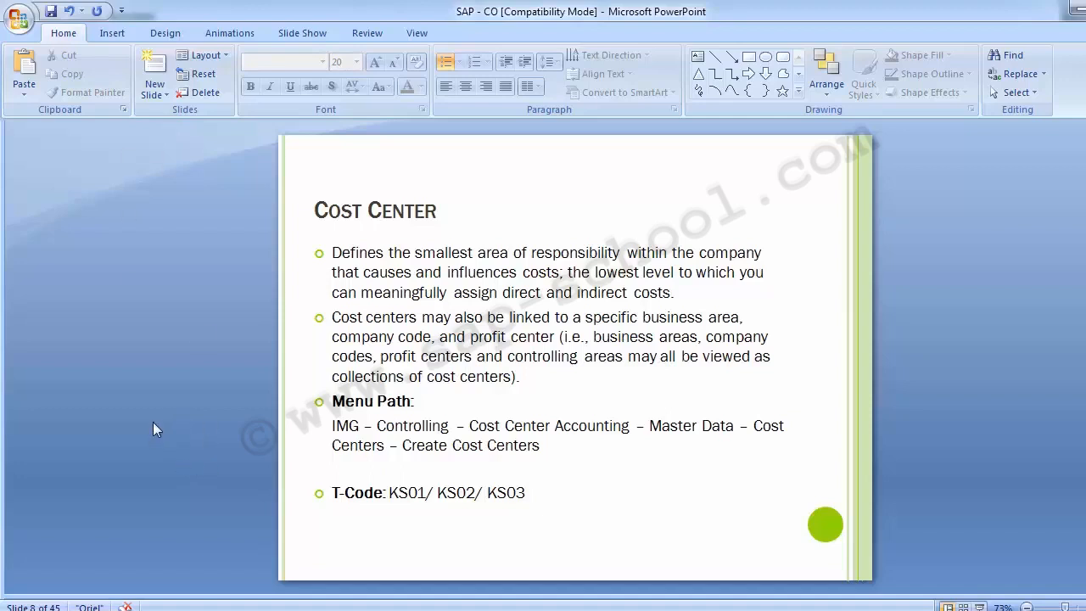
Show the Cost Center Groups slide in PowerPoint, and switch to Excel to clear the pending copy selection
scroll(153, 422, down, 1)
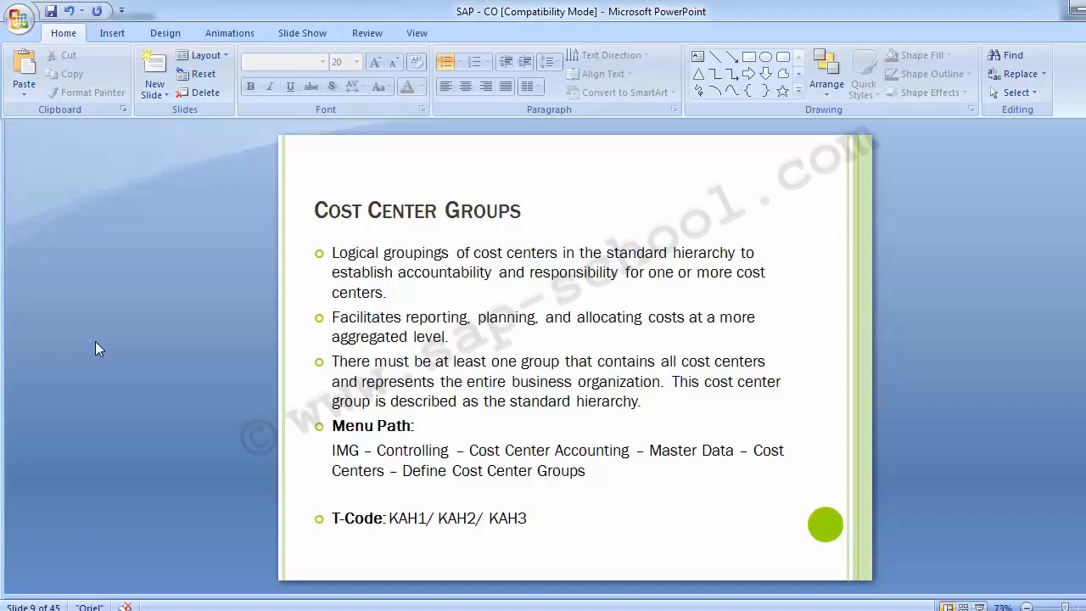
click(617, 610)
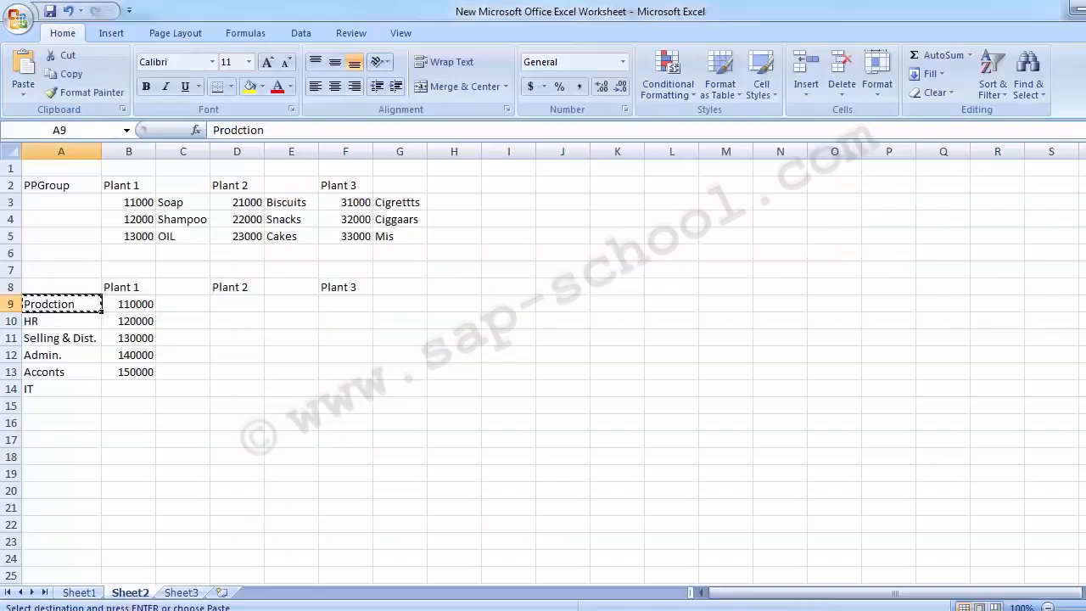
click(73, 272)
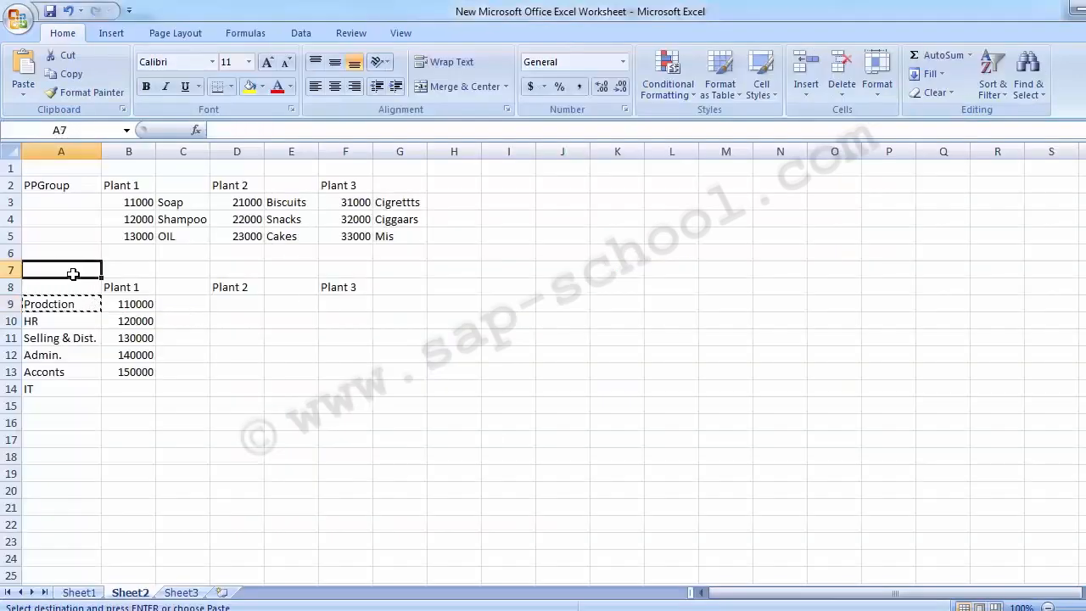
key(Escape)
Go through the Plant 1 heading and the department names from Prodction down to IT
click(120, 288)
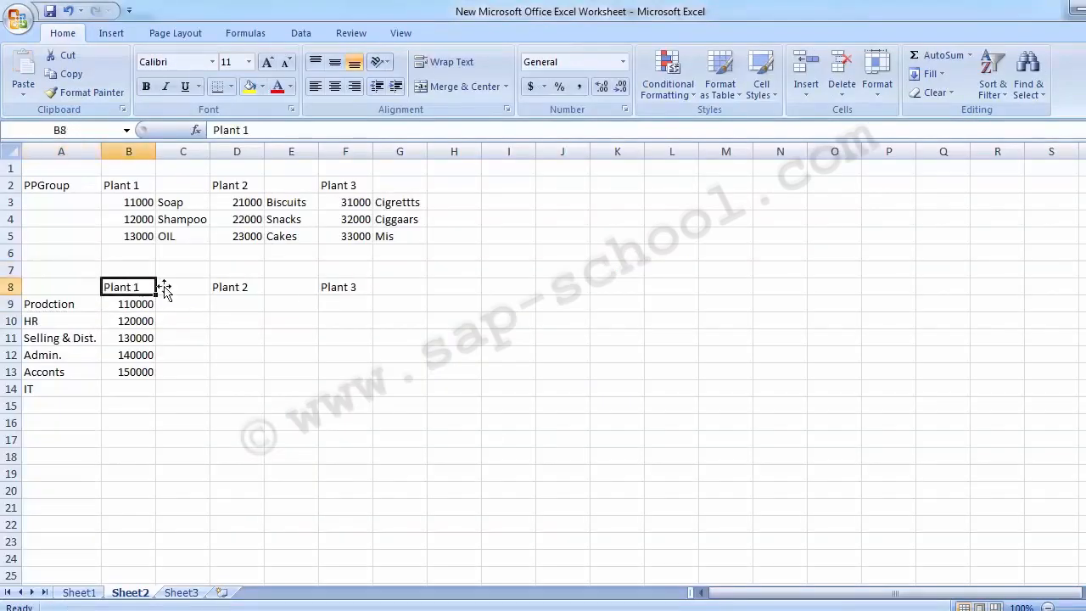
click(53, 305)
key(Down)
key(Down)
key(Down)
key(Down)
key(Down)
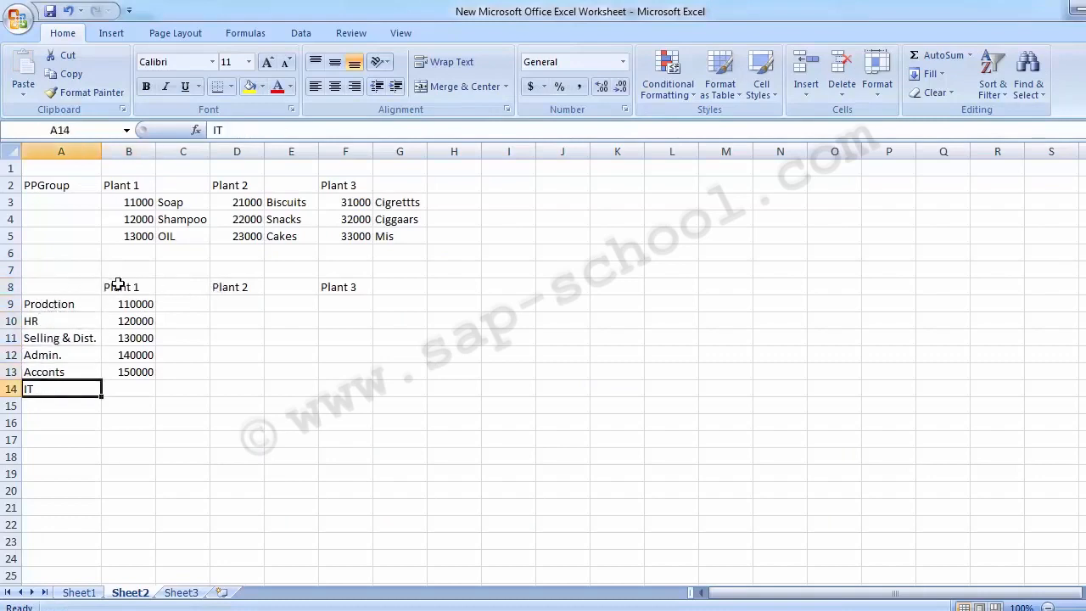
Go over the Plant 1 heading and the empty cells around the department list, and switch to the Cost Center Groups slide in PowerPoint
click(117, 287)
click(39, 289)
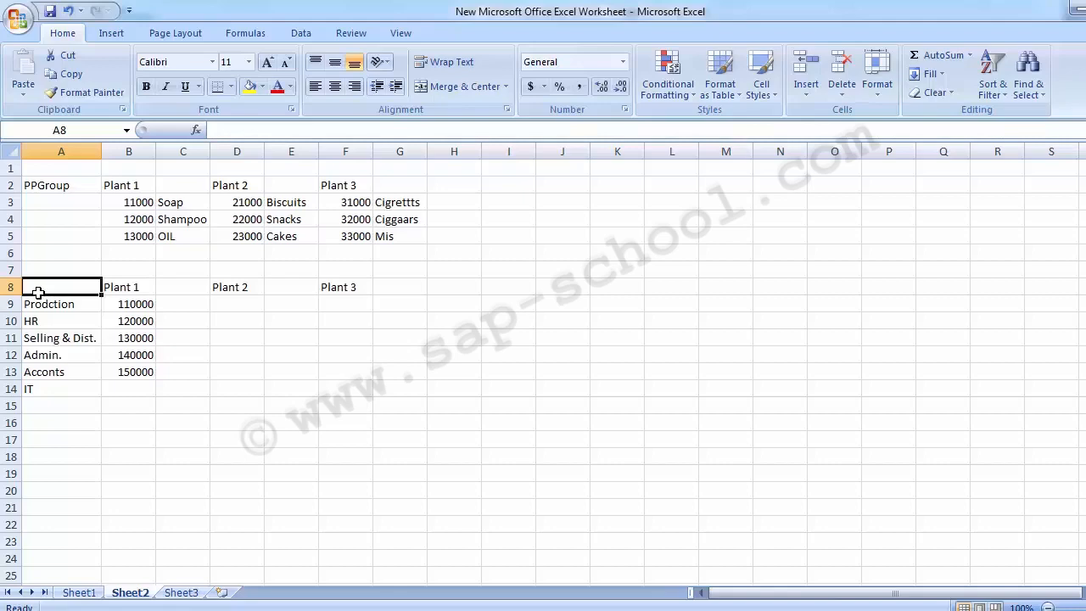
click(218, 383)
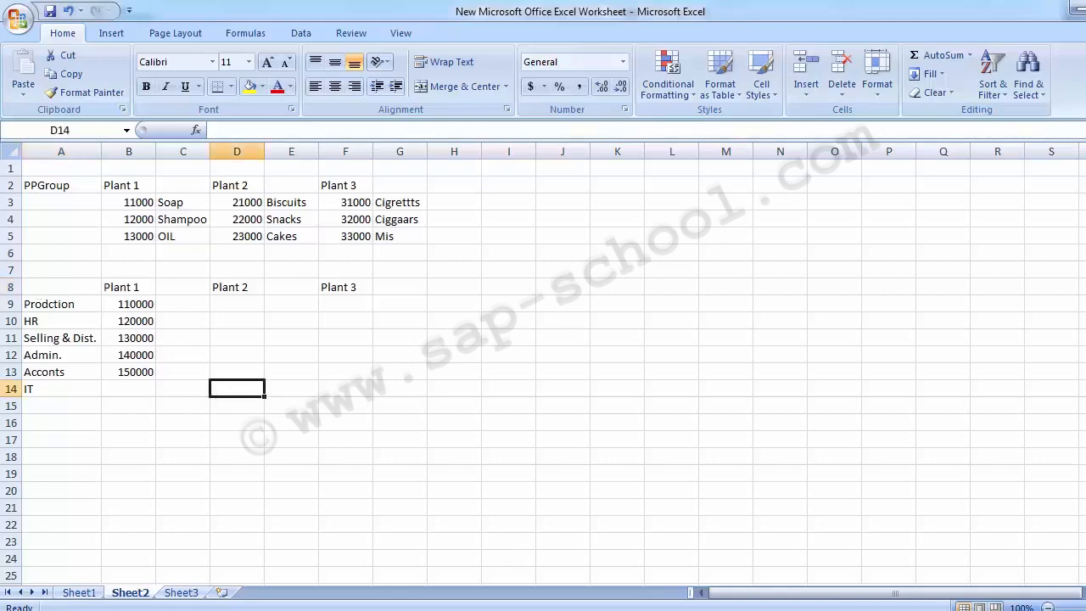
click(472, 609)
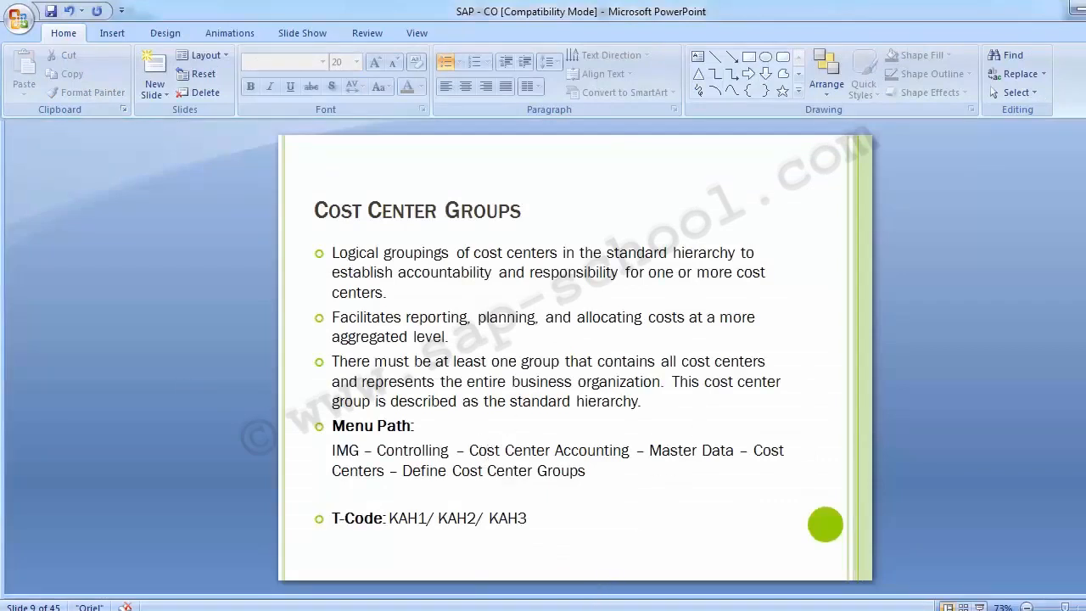
Switch to the SAP implementation guide and start the Create Cost Center Group activity under Define Cost Center Groups
click(462, 532)
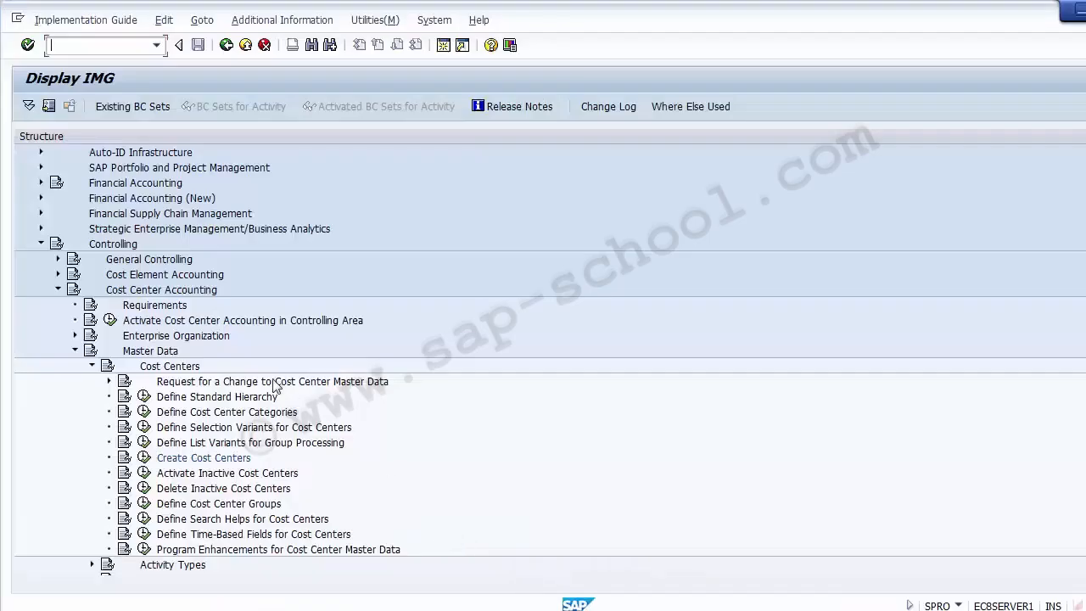
click(231, 505)
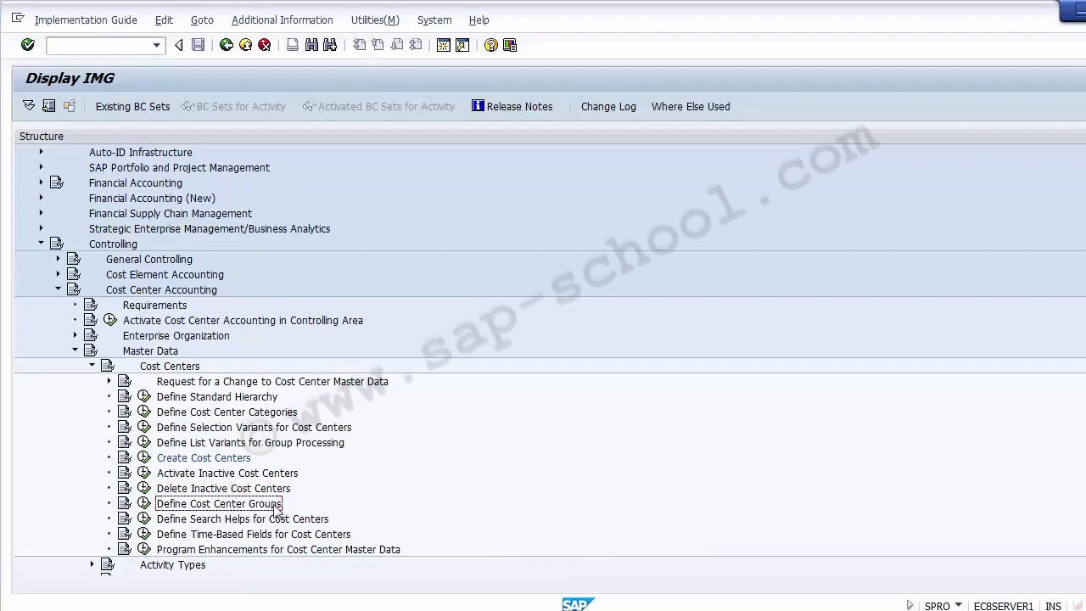
click(146, 509)
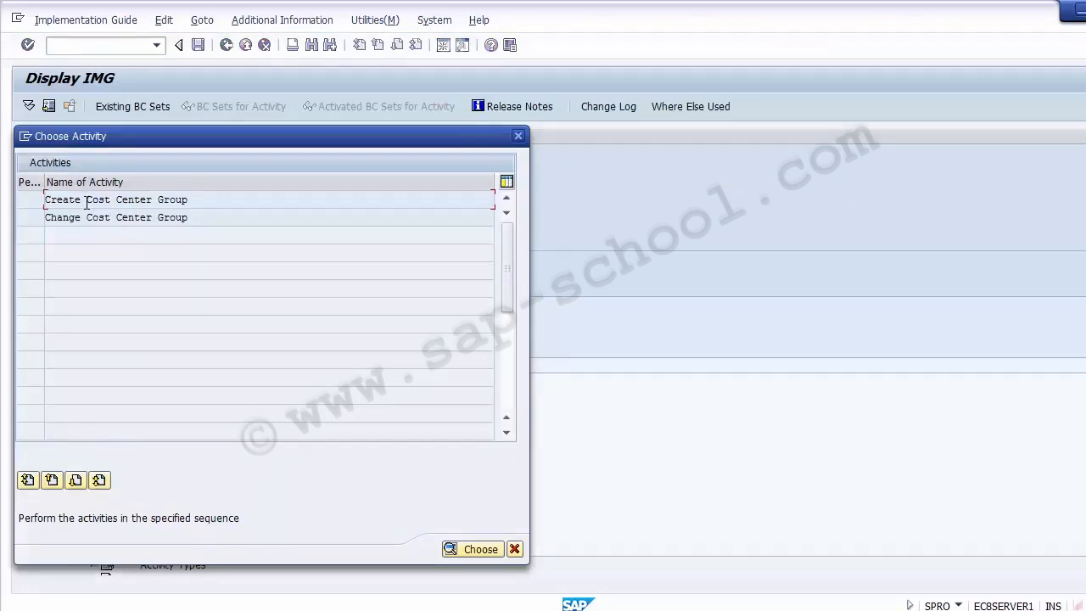
double_click(87, 200)
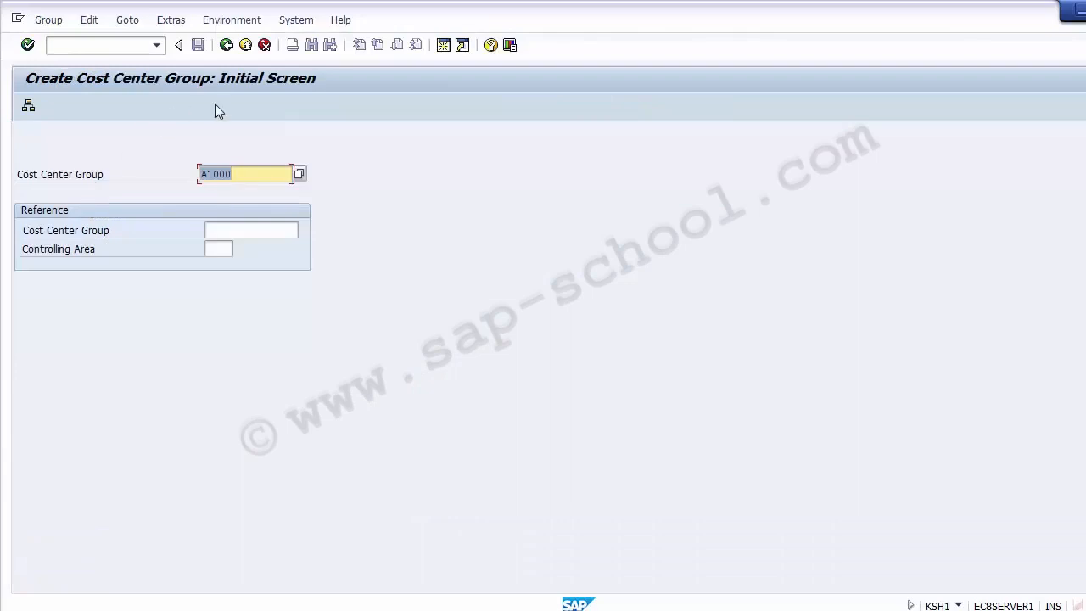
Look up the cost center groups of controlling area Z100, try to create group A1000, and decline changing the existing object
click(298, 175)
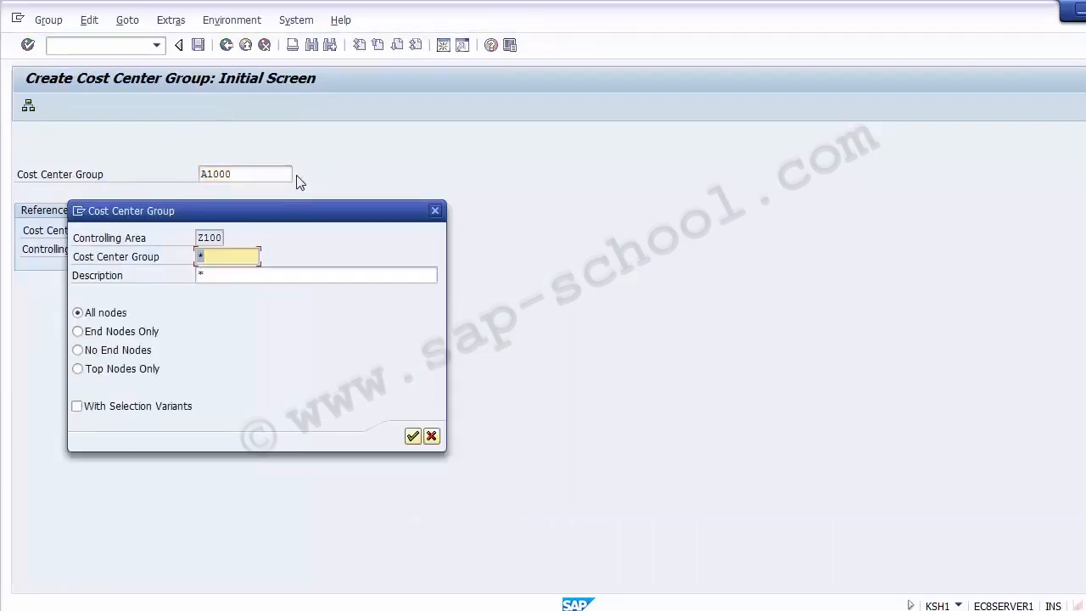
click(413, 437)
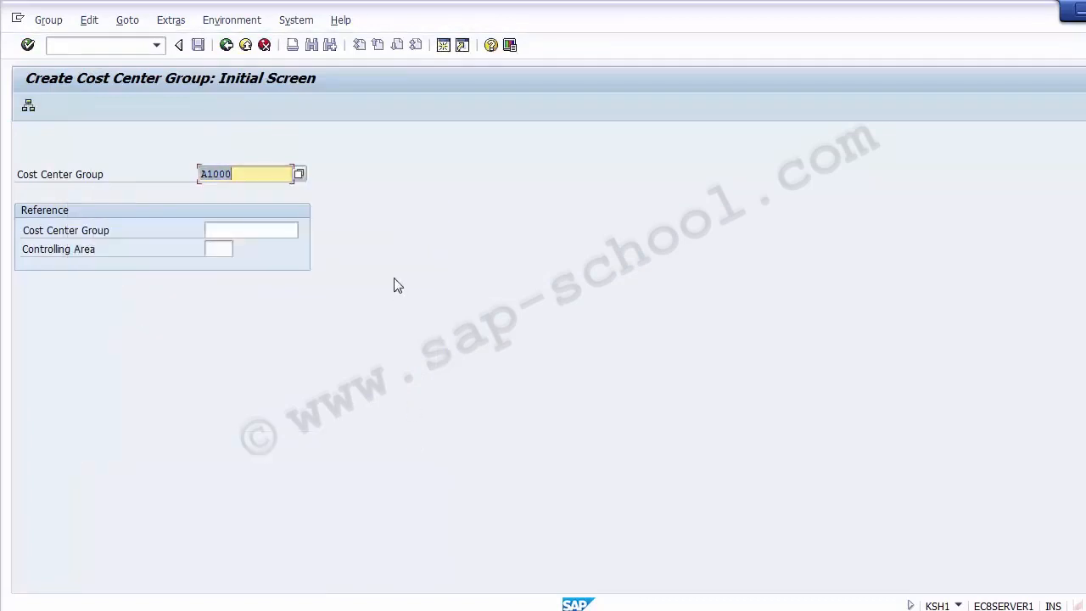
key(Return)
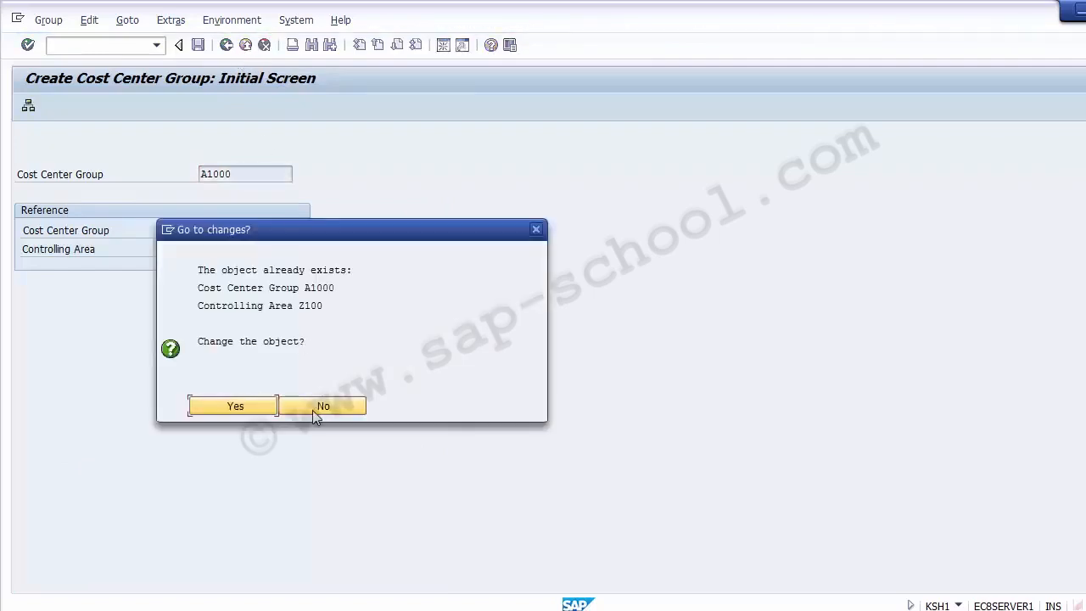
click(319, 406)
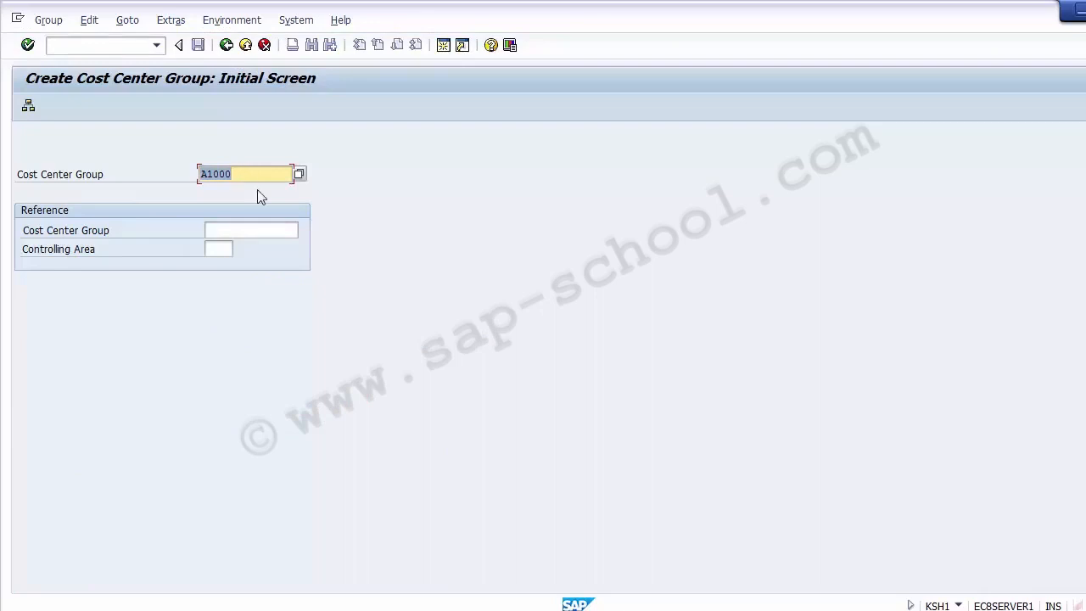
Clear the cost center group code, switch to Excel, and enter P1 in the cell beside the lower Plant 1 heading
key(BackSpace)
key(alt+Tab)
key(alt+Tab)
key(alt+Tab)
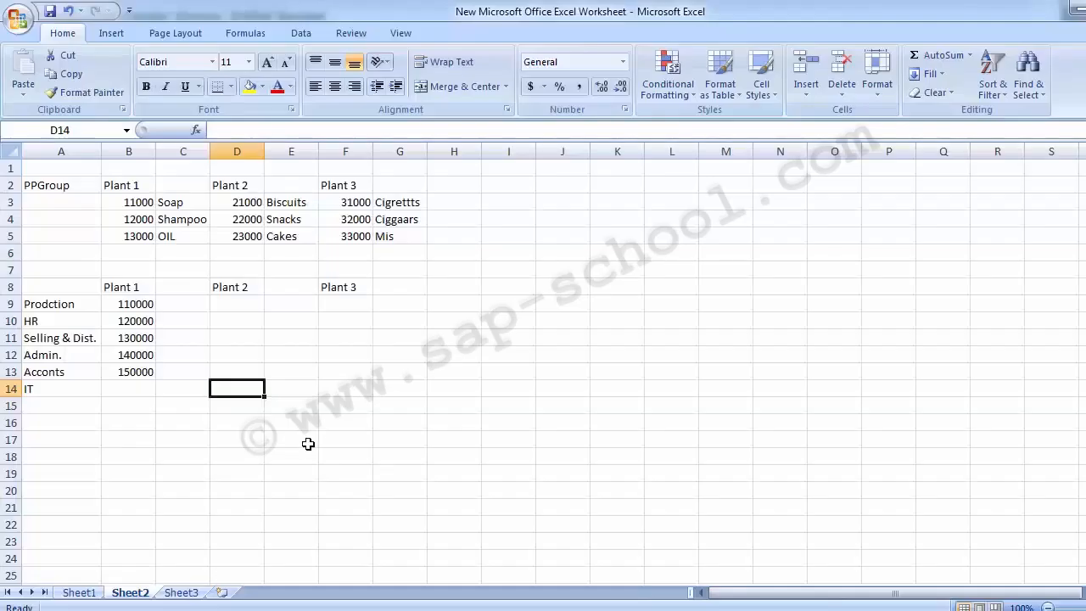
click(129, 287)
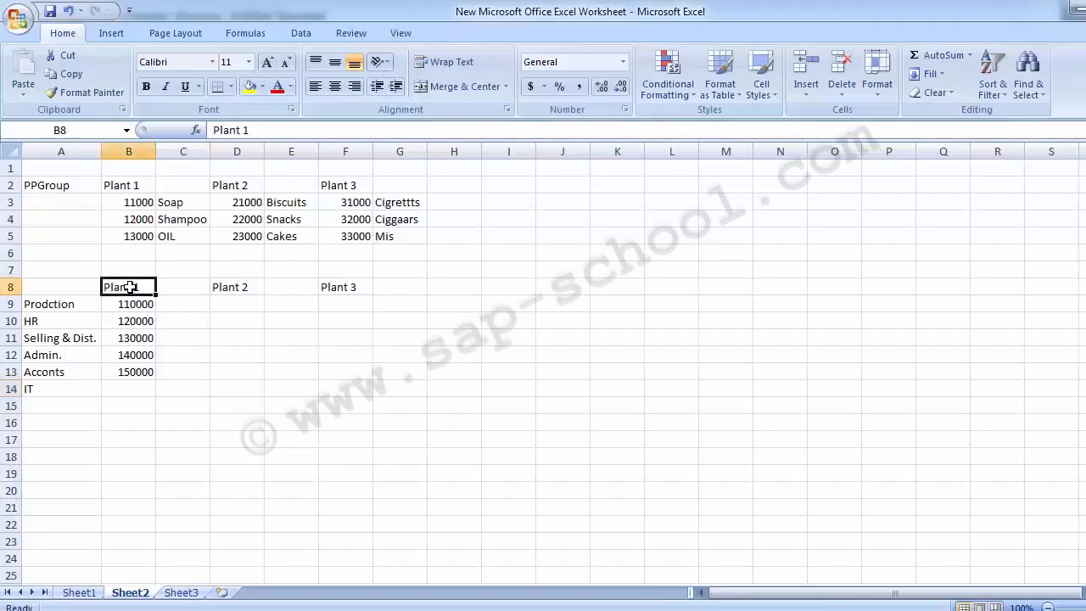
click(57, 288)
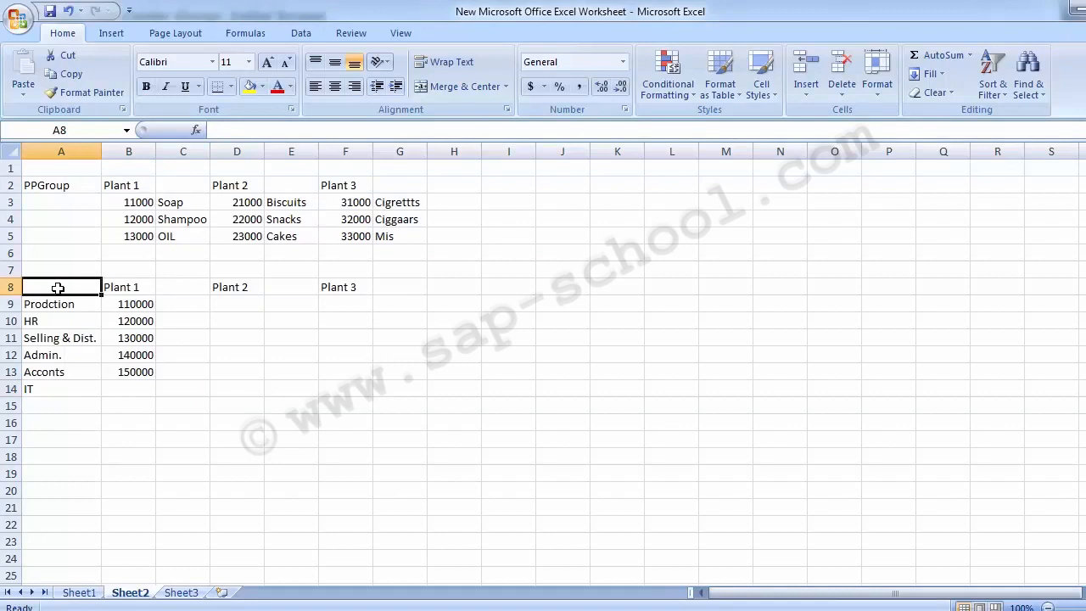
text(P1)
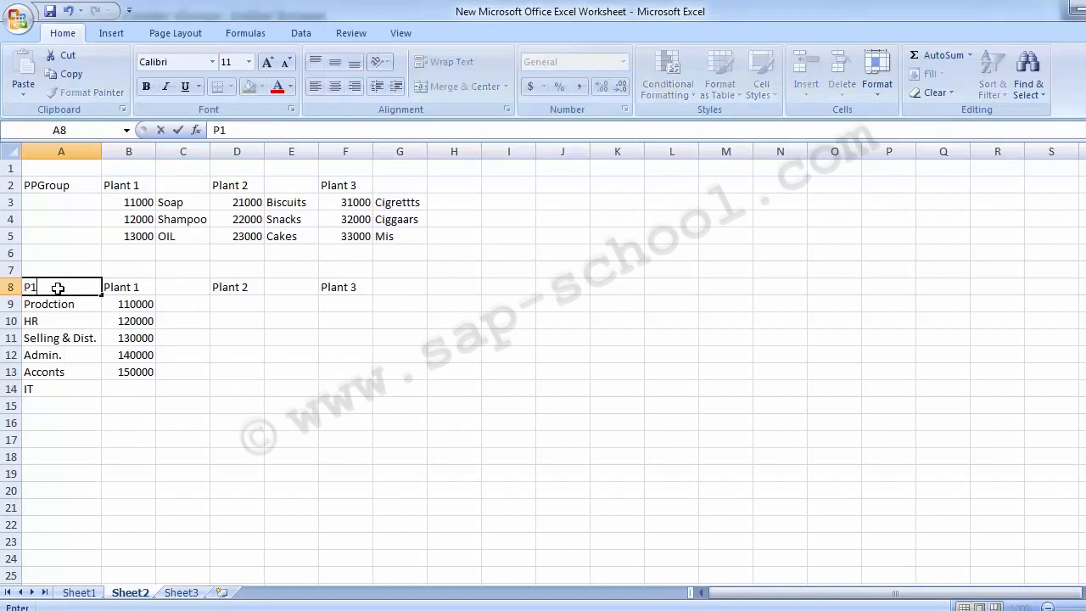
In SAP, create cost center group P0001 with the description Cost Center Group Plant 1
text(0001)
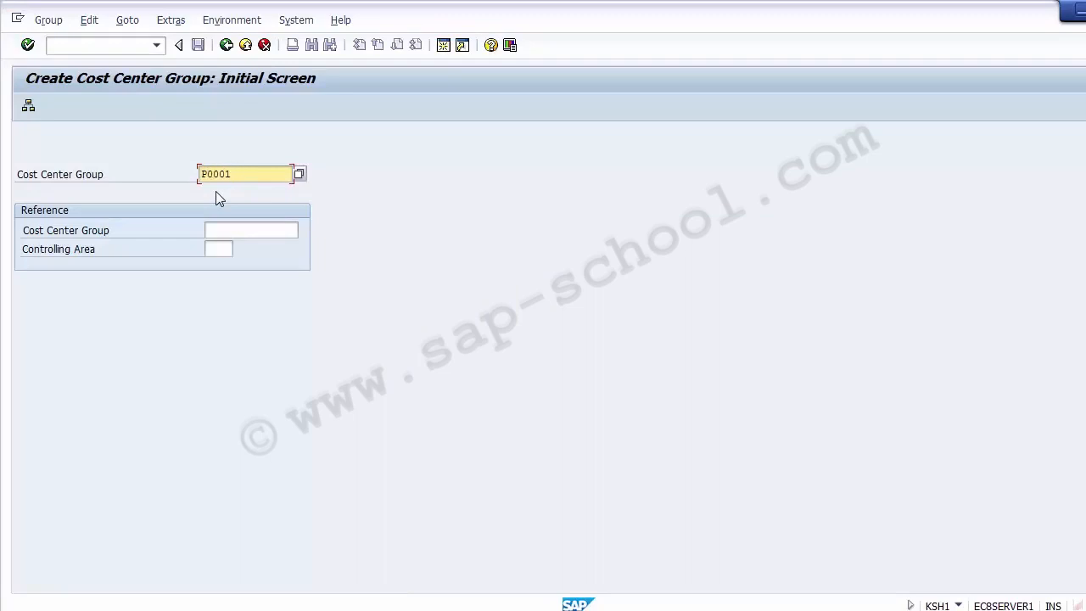
key(Return)
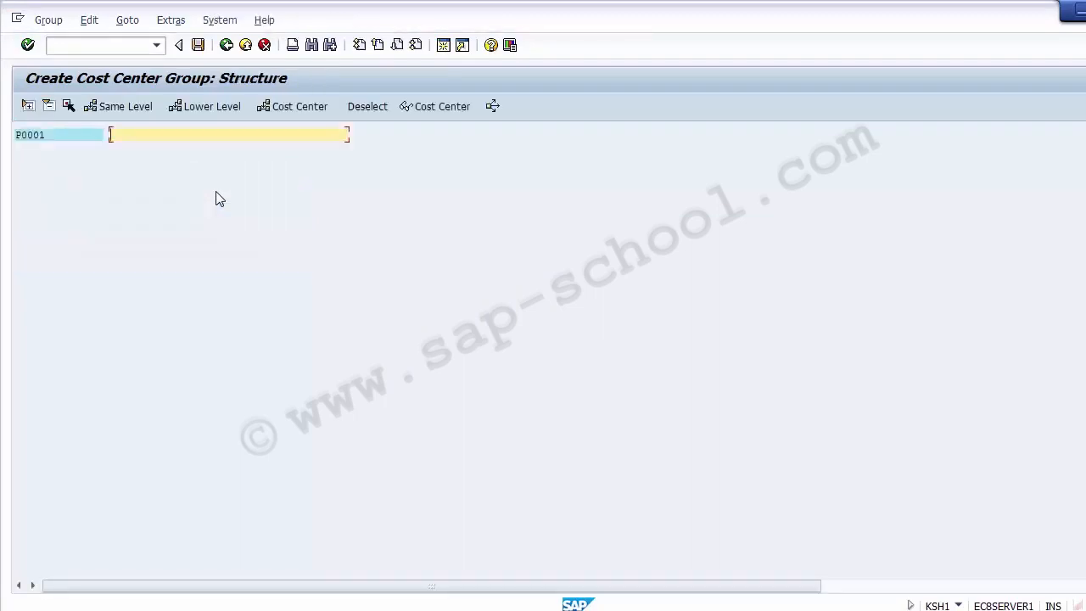
click(55, 136)
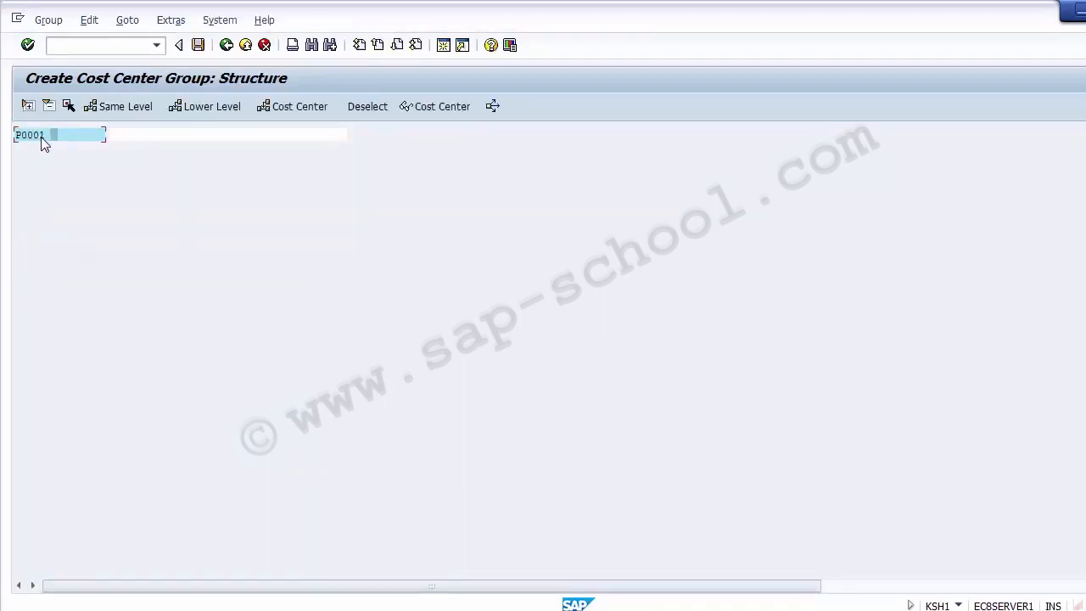
click(130, 135)
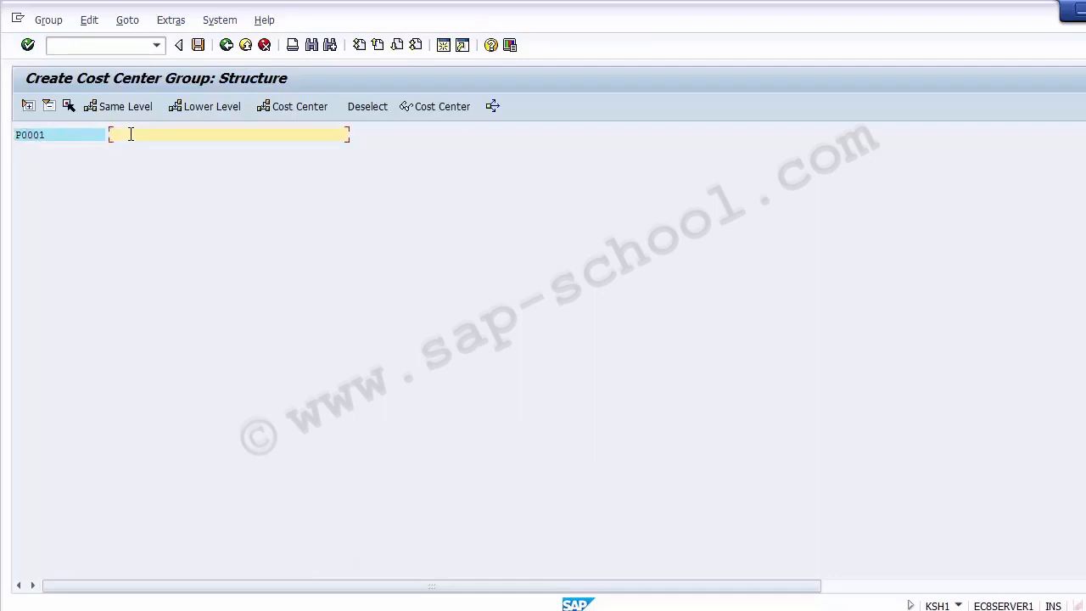
text(Cost Center Group Plant 1)
click(69, 135)
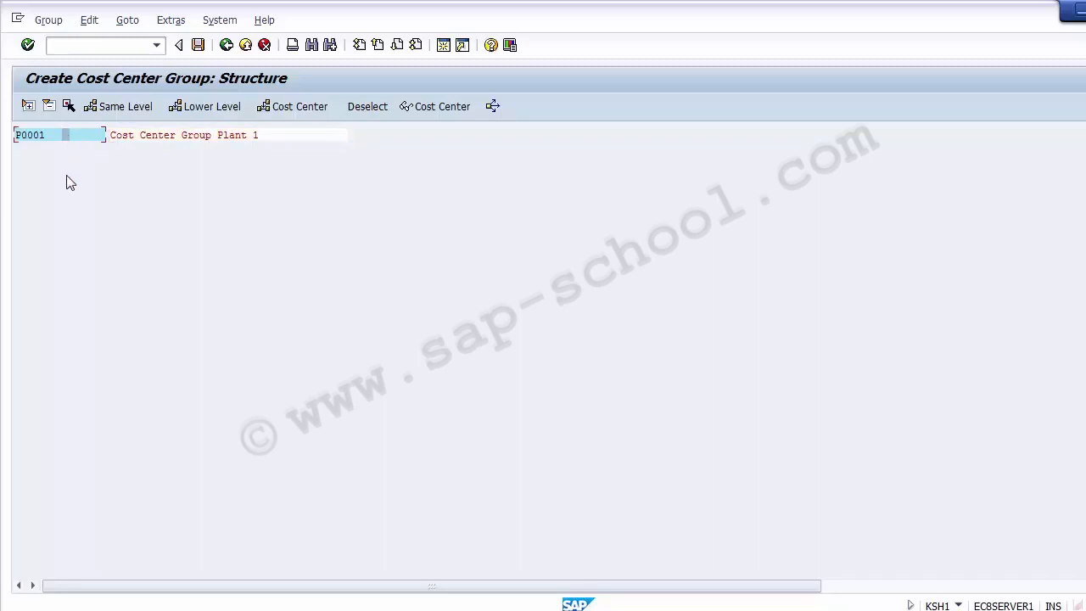
click(166, 137)
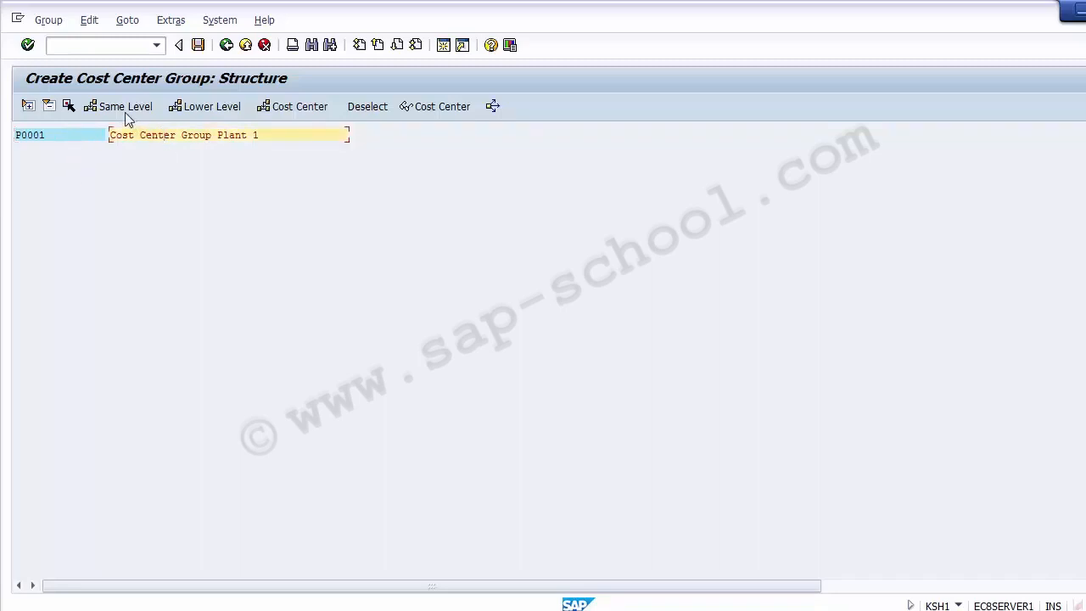
Save group P0001, try to add another group at the same level, and go back to the initial screen
click(126, 114)
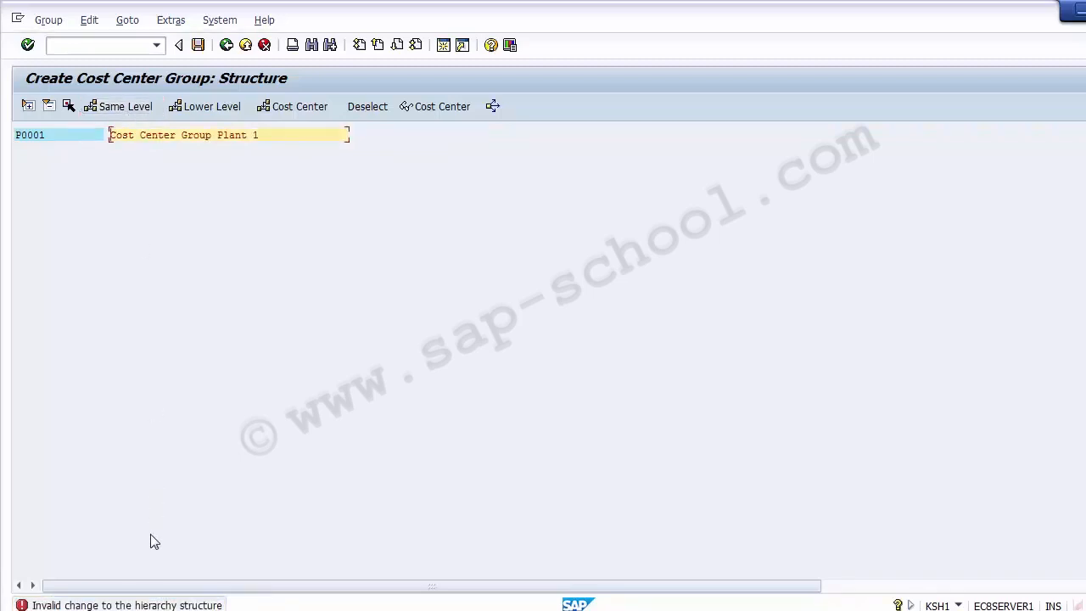
click(197, 46)
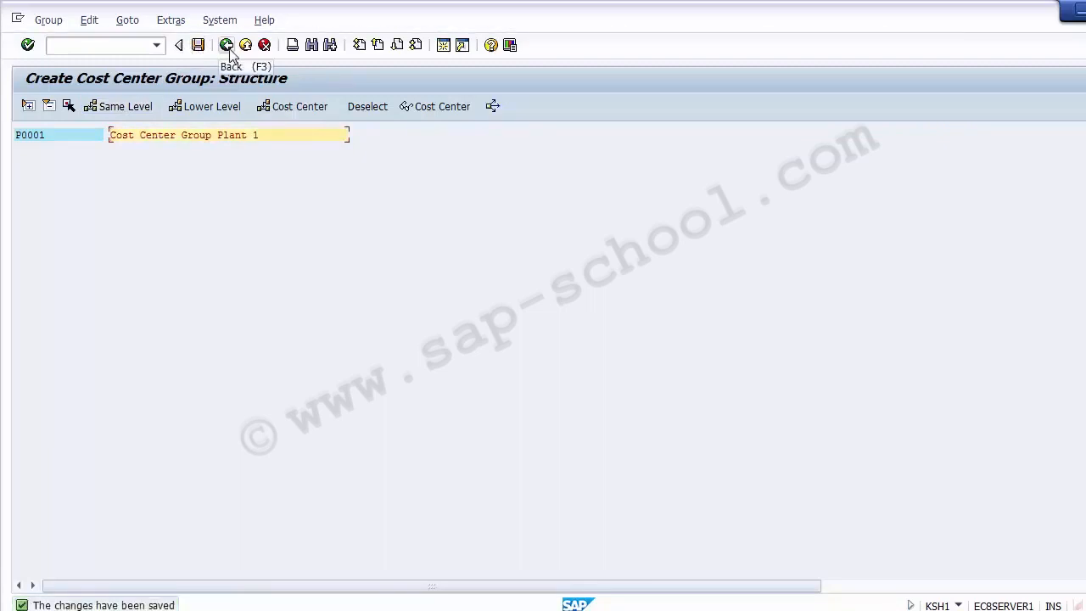
click(125, 106)
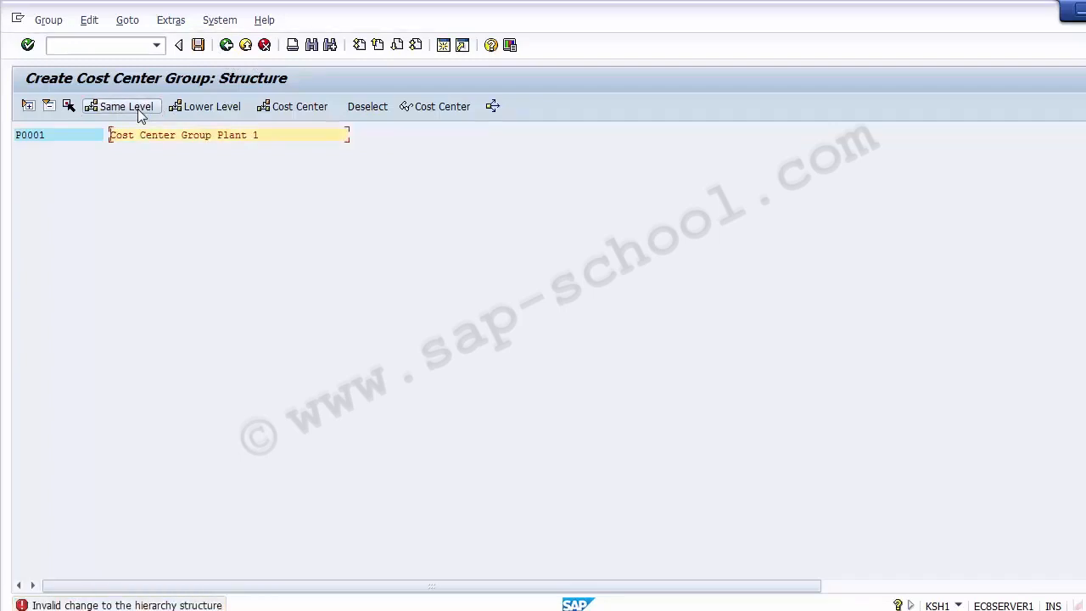
click(225, 45)
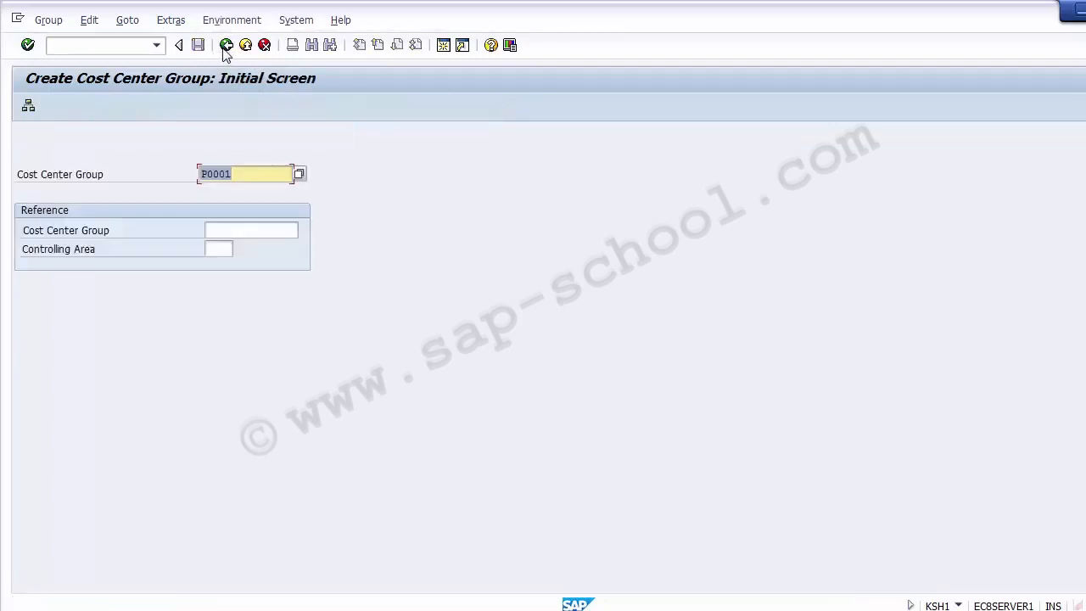
Start creating a second cost center group with the code P0002
click(246, 176)
key(BackSpace)
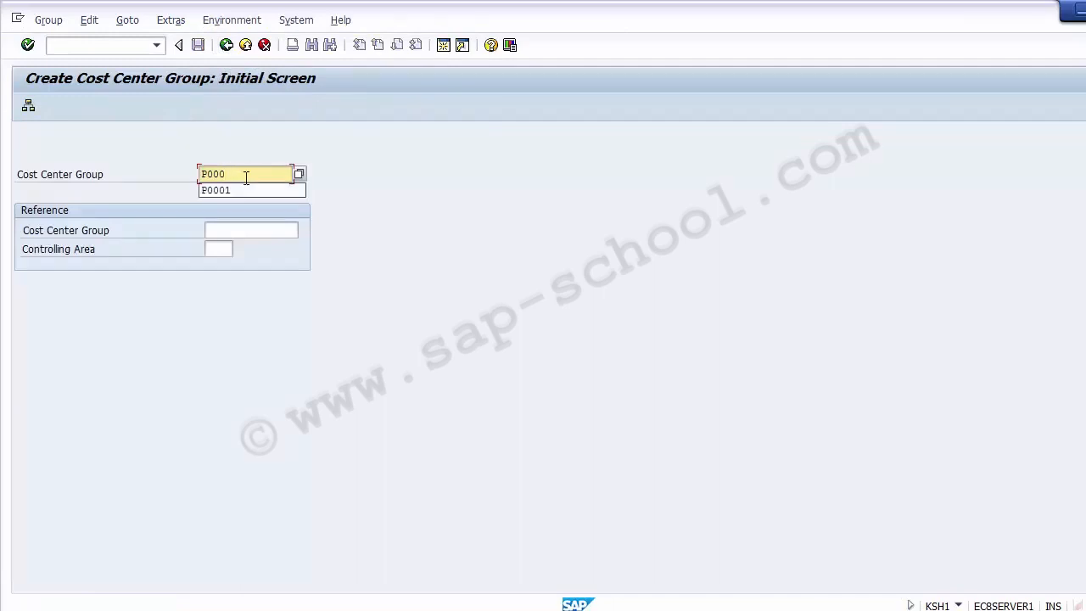
text(2)
key(Return)
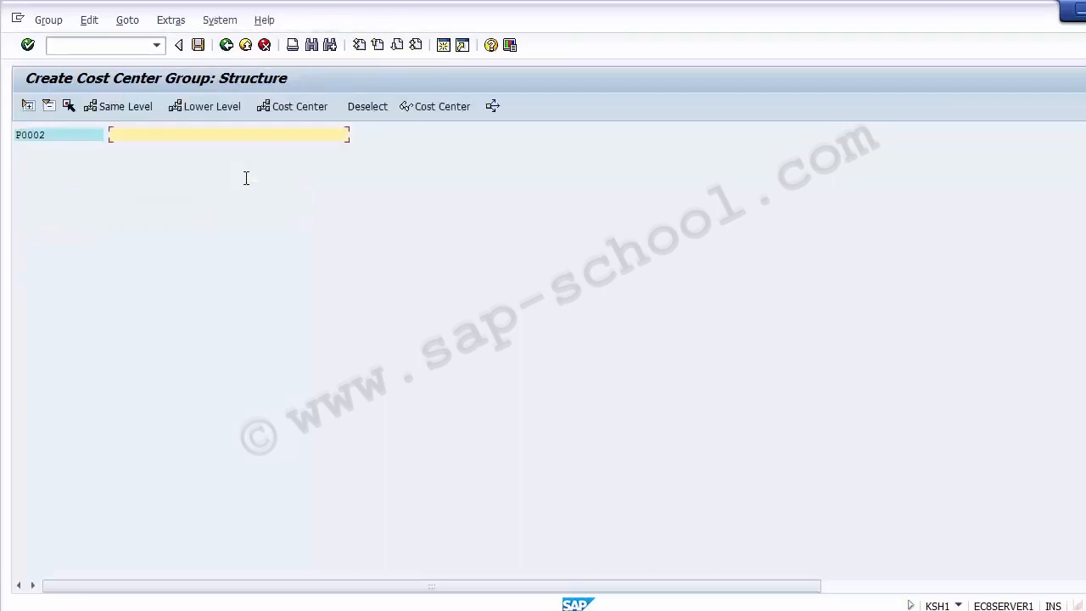
Describe group P0002 as Cost Center Group Plant 2, and save it while leaving the structure screen
click(72, 136)
click(123, 137)
text(Cost Center Group)
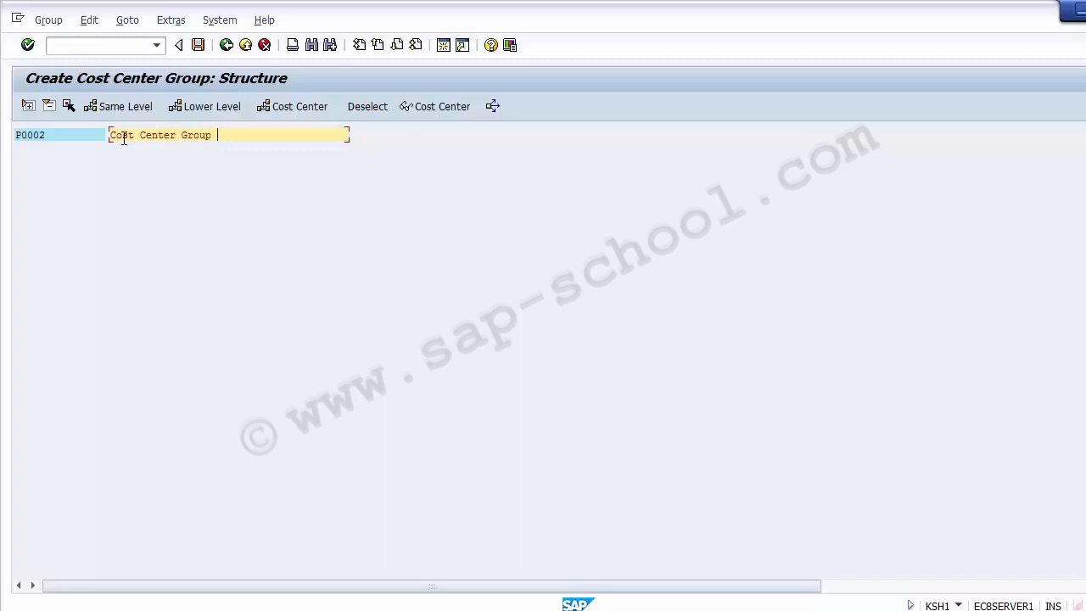
text( Pna)
key(BackSpace)
key(BackSpace)
key(BackSpace)
text(lan)
click(221, 51)
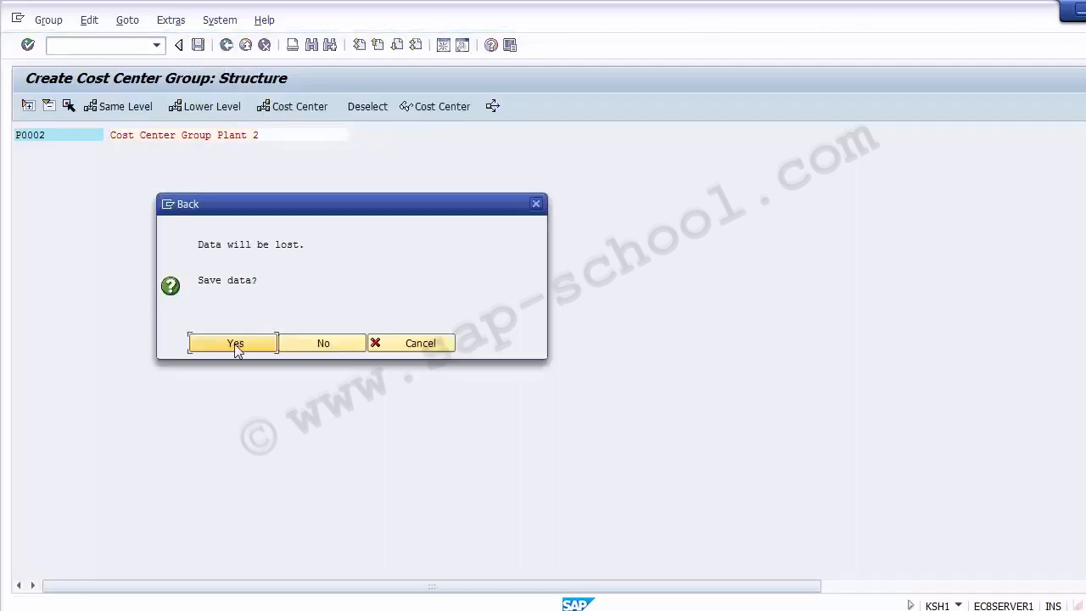
click(235, 344)
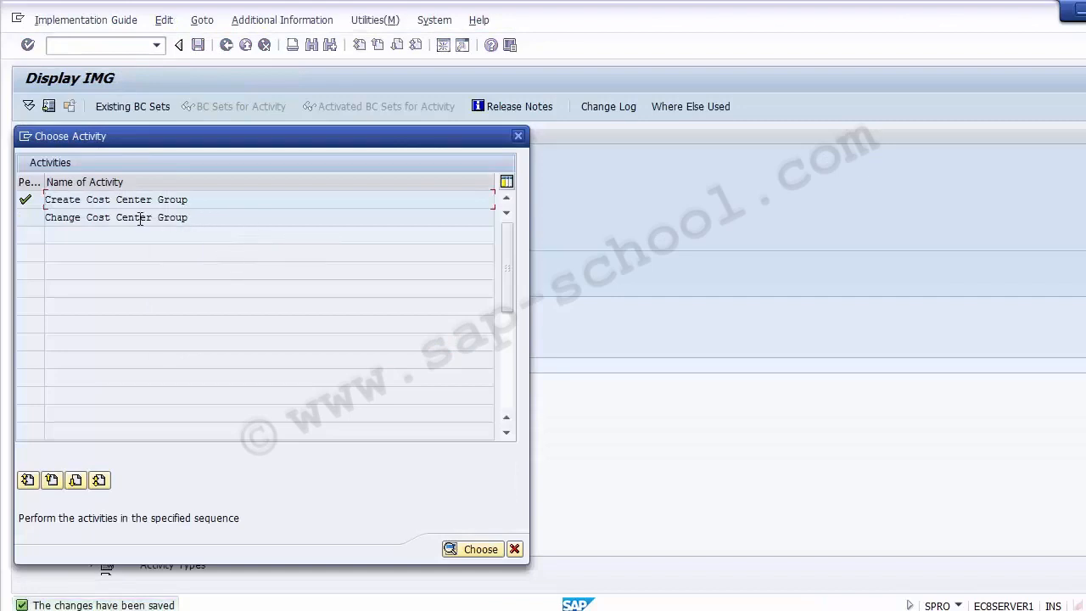
Start the Change Cost Center Group activity and open group P0001
double_click(84, 219)
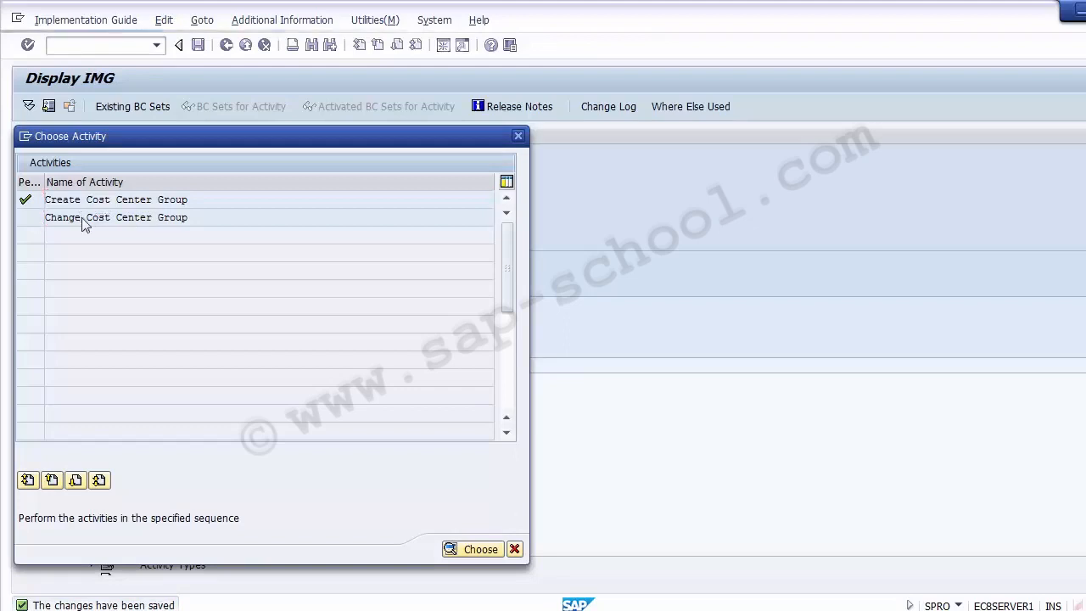
key(BackSpace)
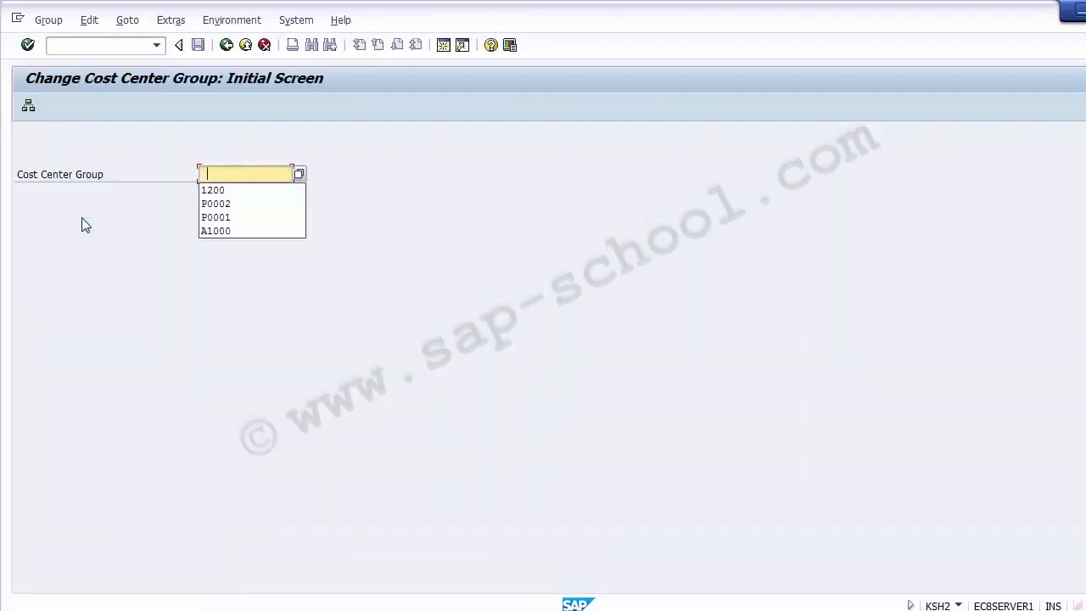
click(239, 216)
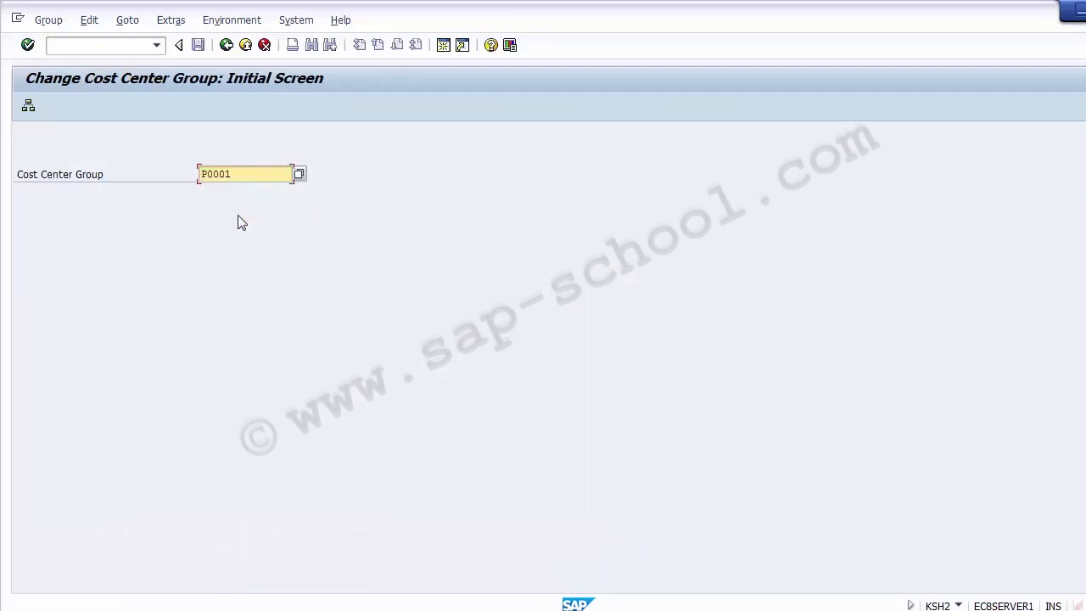
key(Return)
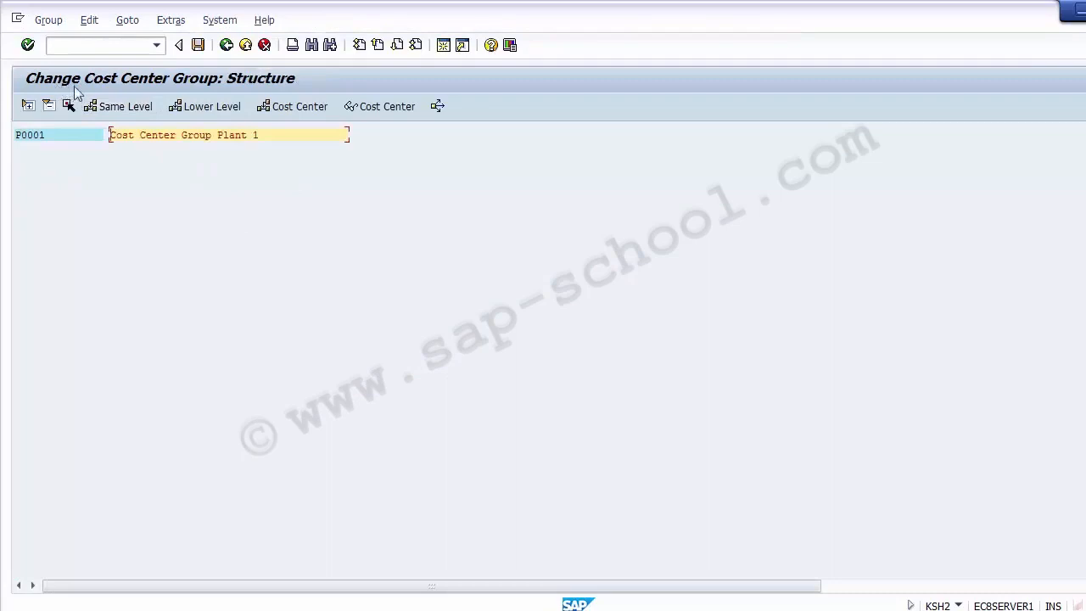
Change the description of group P0001 to Cost Center Group Plant - 1 and save it
click(63, 135)
click(267, 138)
text(-)
click(197, 48)
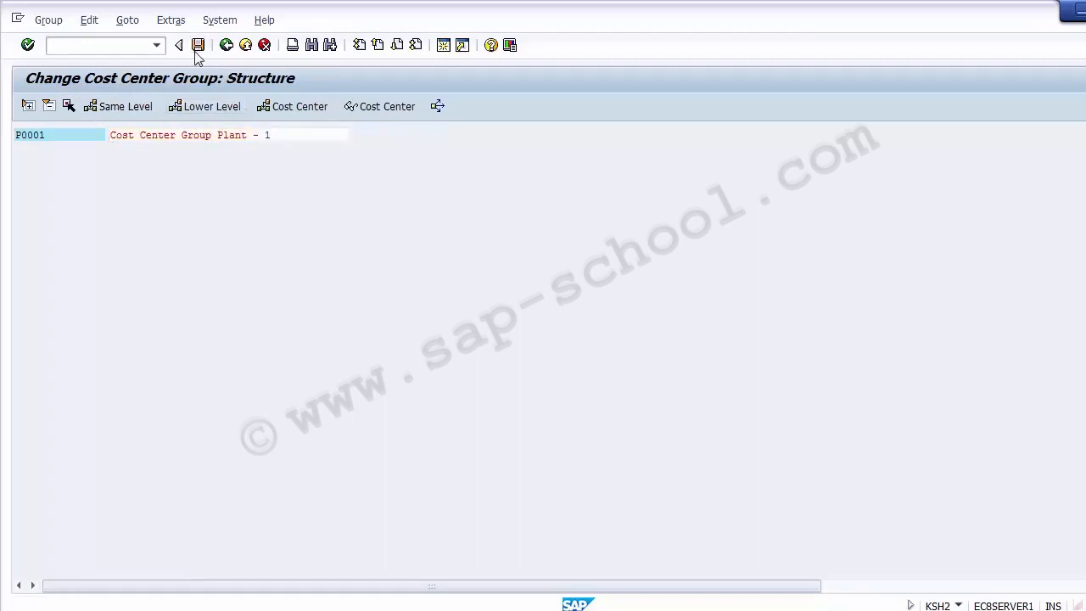
Switch to the Excel worksheet and fill the 110000 cell B9 and the P1000 cell A8 with light green
click(71, 140)
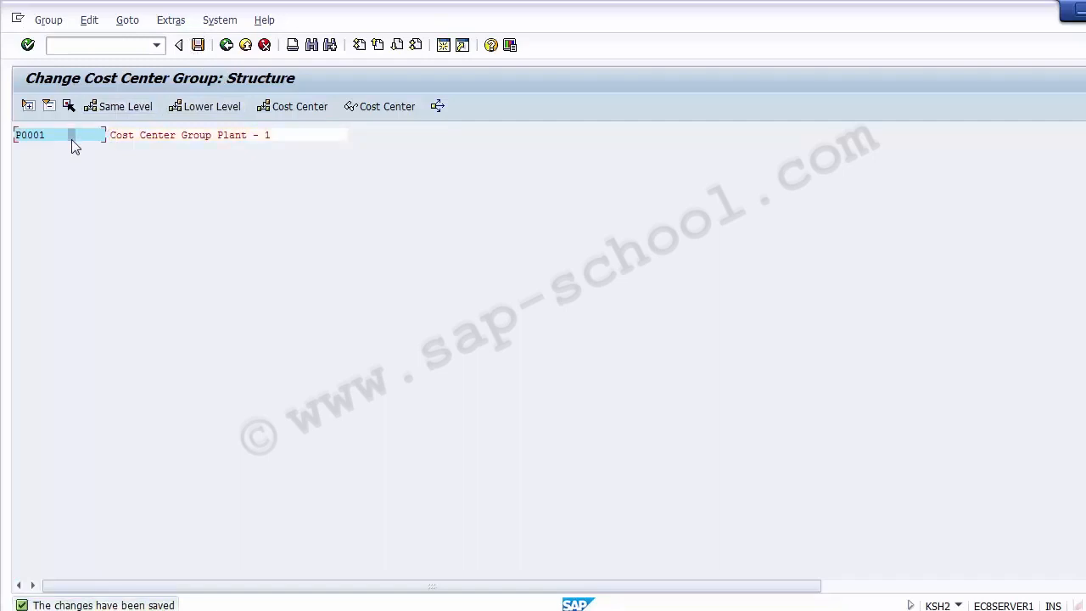
click(568, 609)
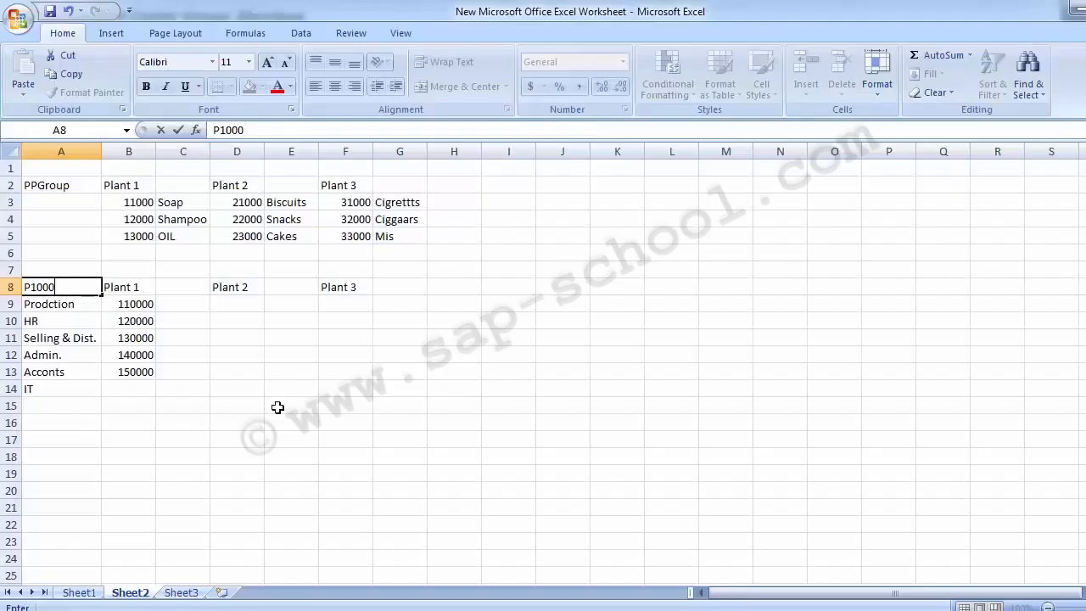
click(124, 310)
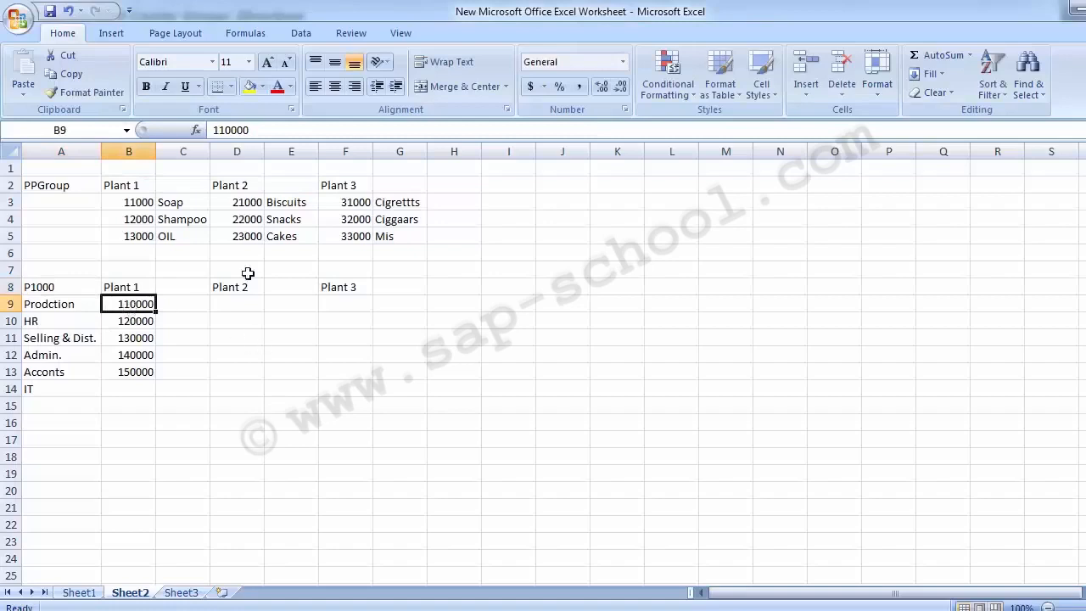
click(261, 87)
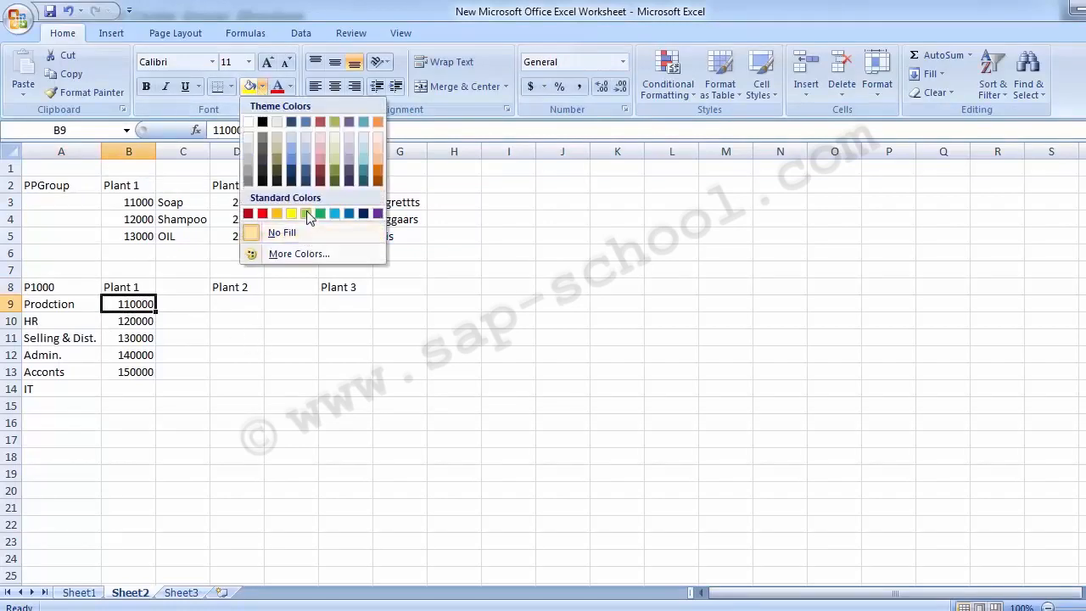
click(306, 214)
click(173, 316)
click(129, 309)
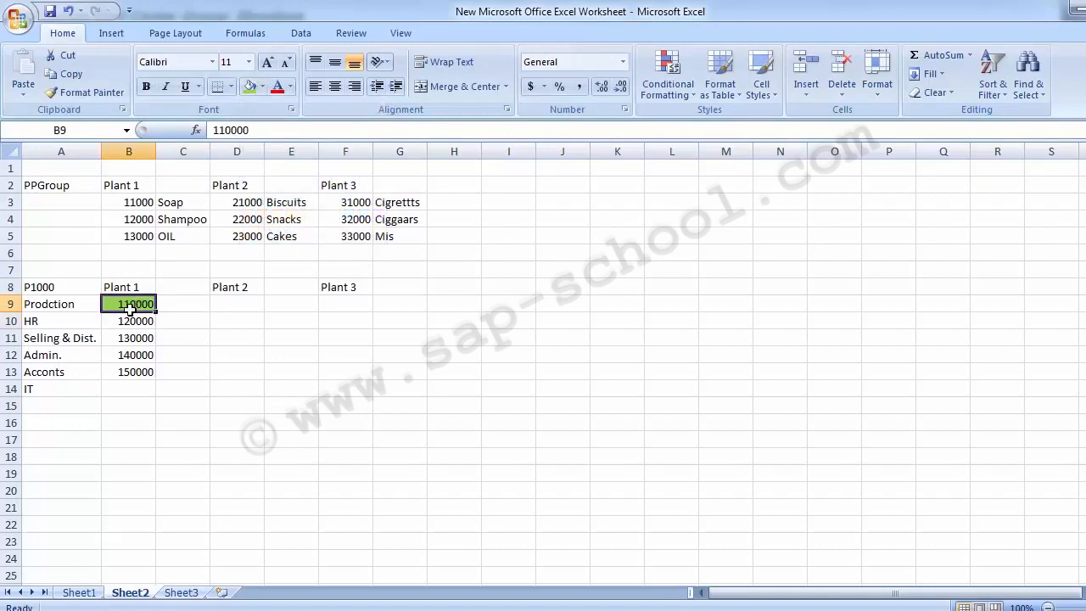
click(53, 288)
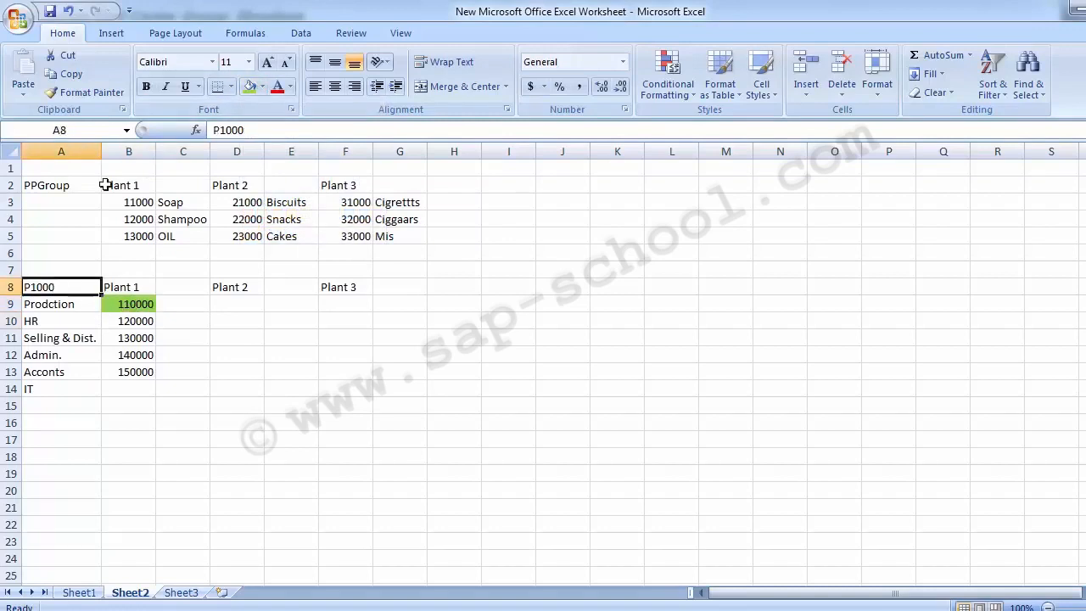
click(249, 88)
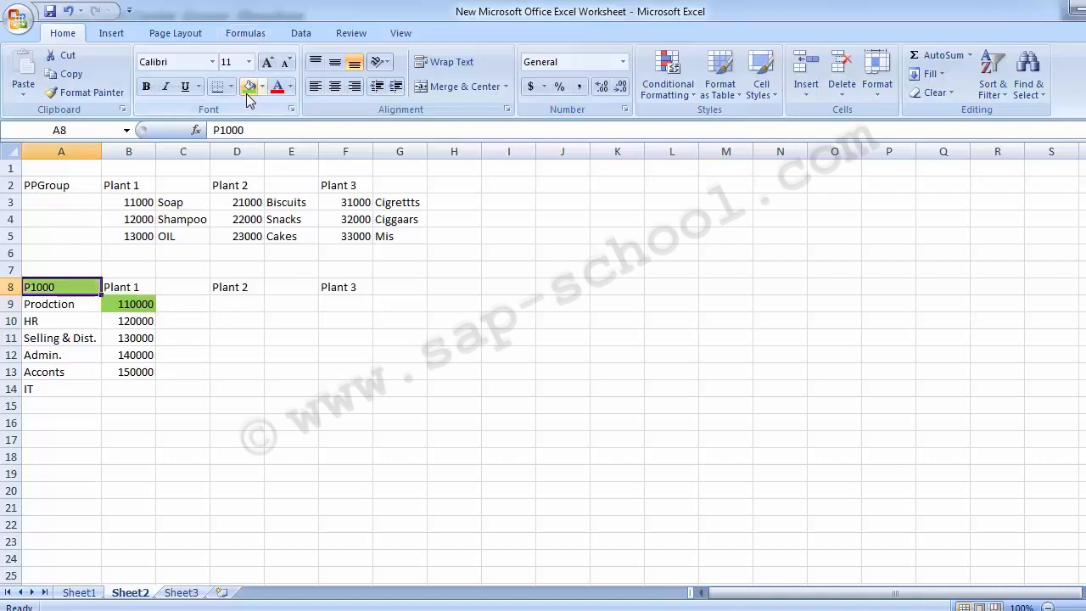
Change the group code in cell A8 to P0001
text(P001)
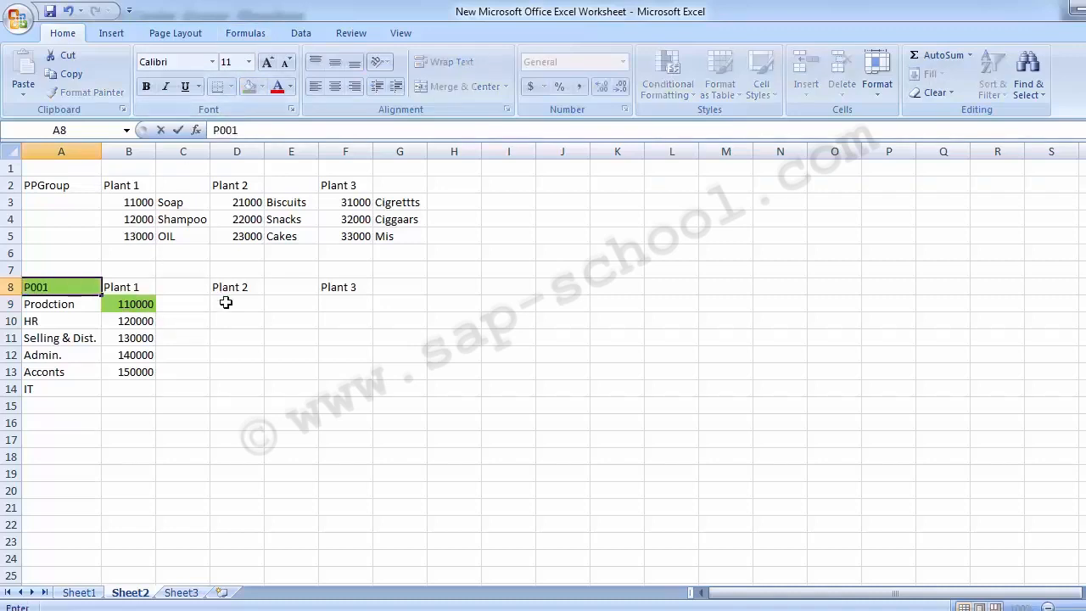
key(BackSpace)
text(01)
key(Return)
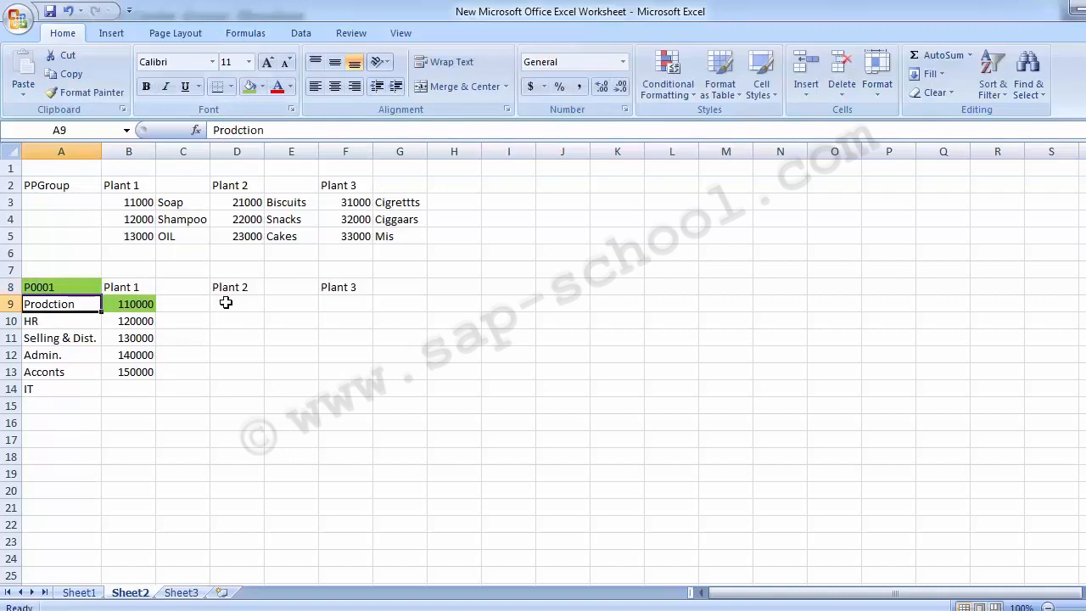
click(79, 291)
click(122, 306)
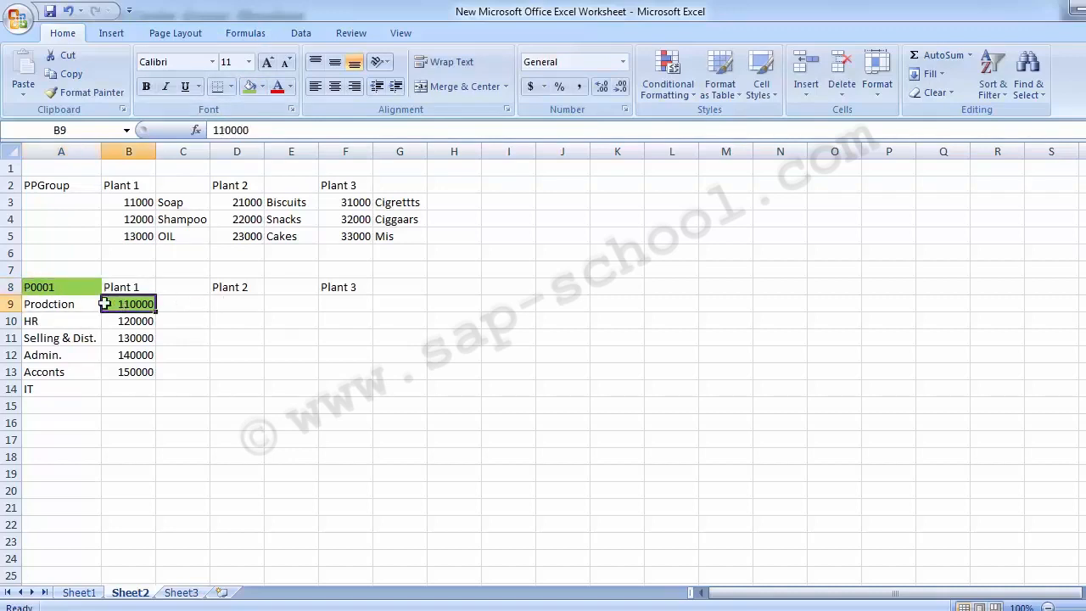
click(75, 286)
Switch back to SAP and try to add cost centers to a blank lower-level node under P0001, then leave without saving
key(alt+Tab)
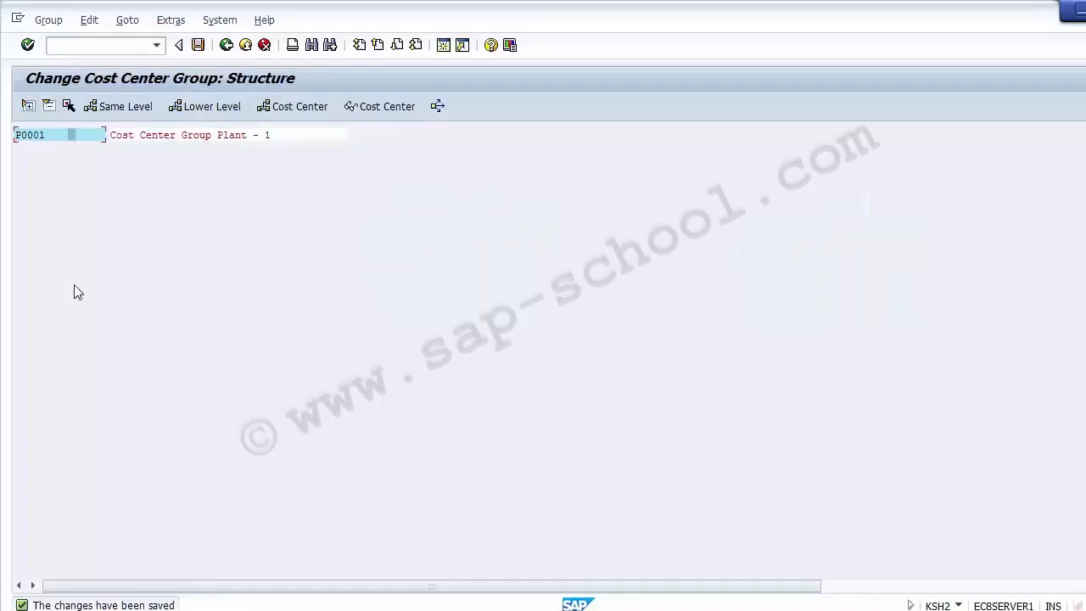
click(167, 134)
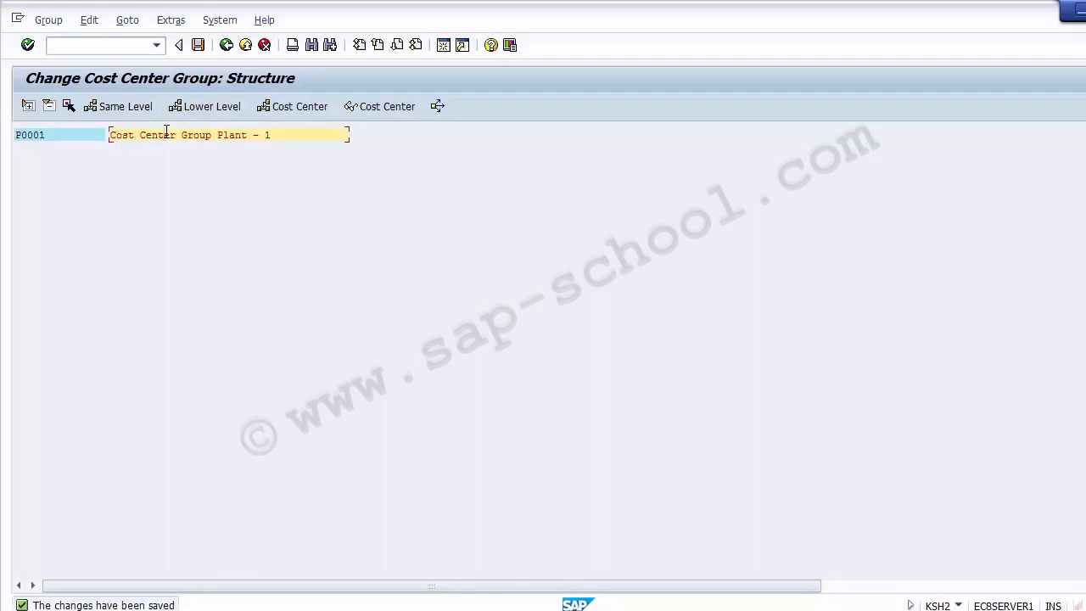
click(213, 107)
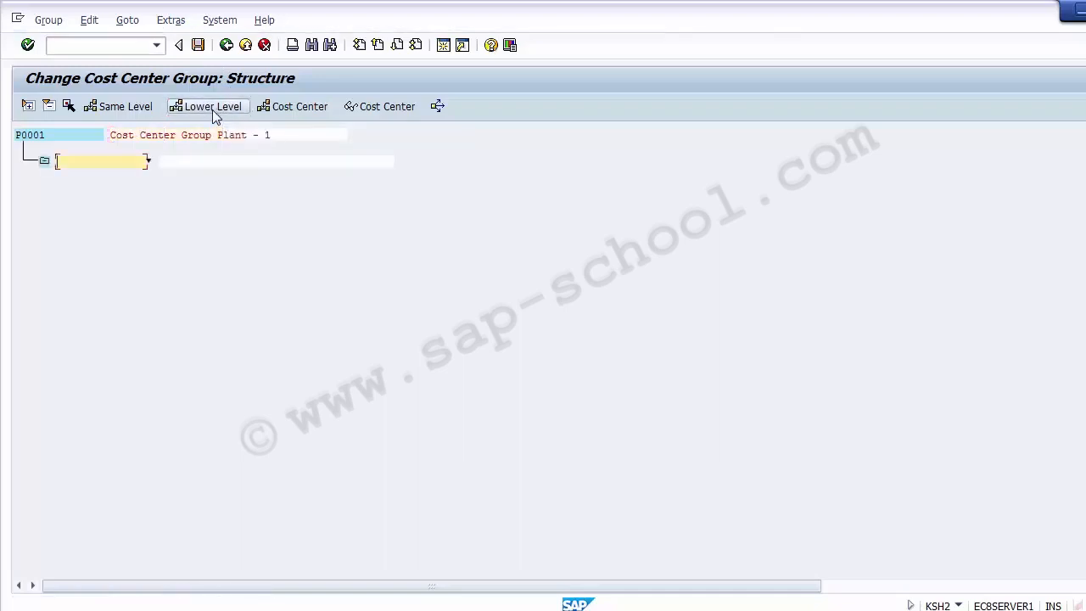
click(185, 135)
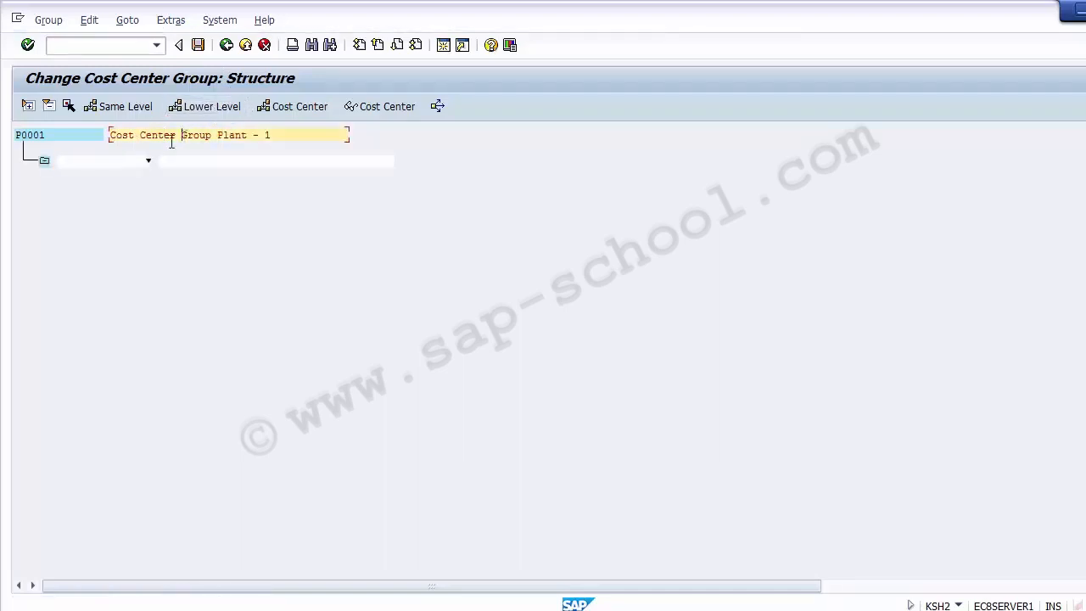
click(120, 161)
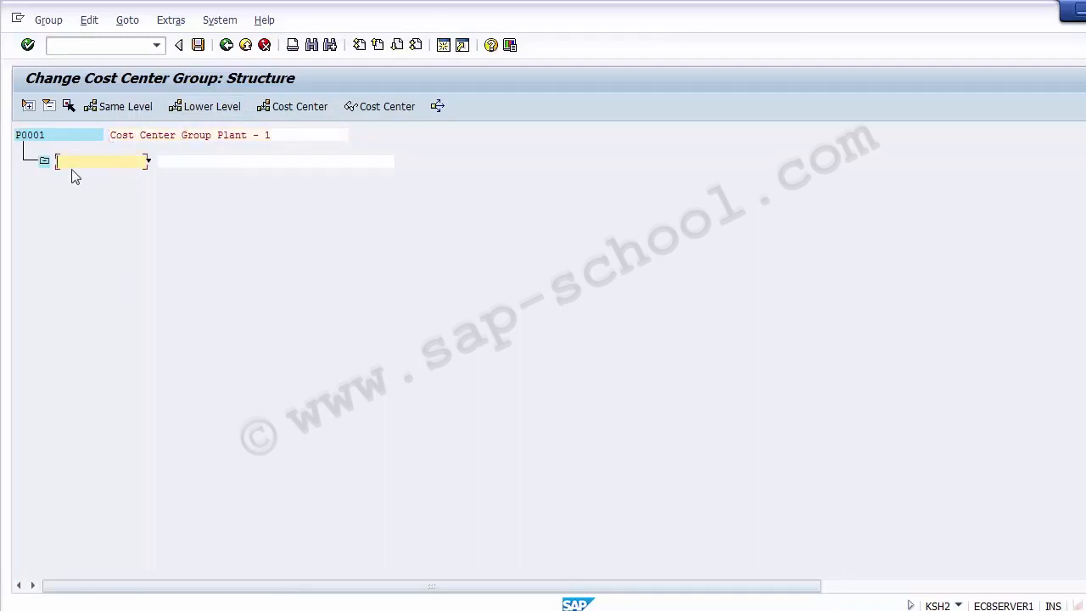
click(271, 110)
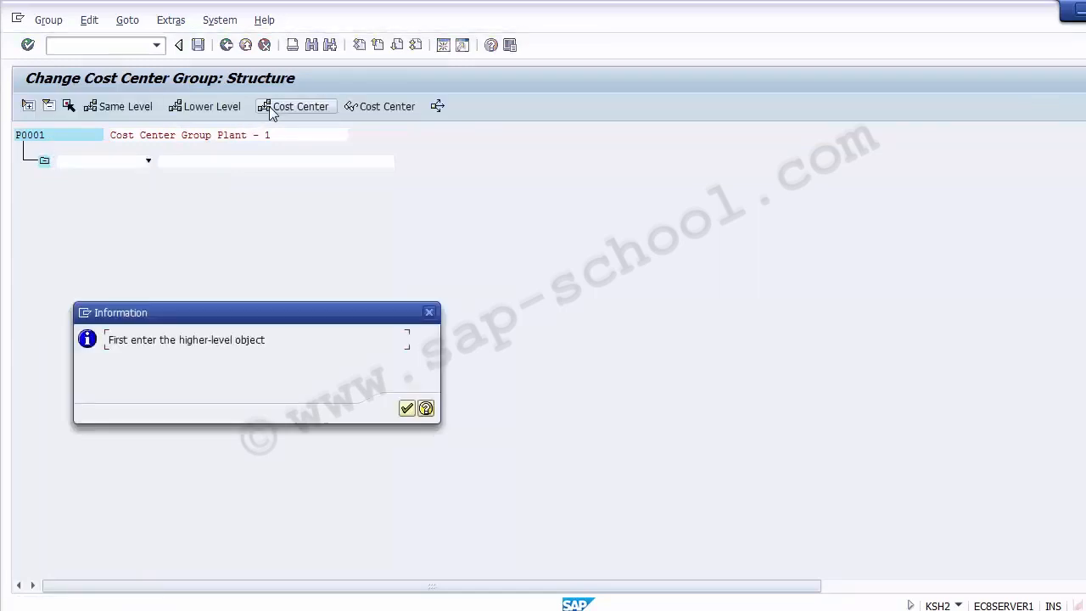
key(Return)
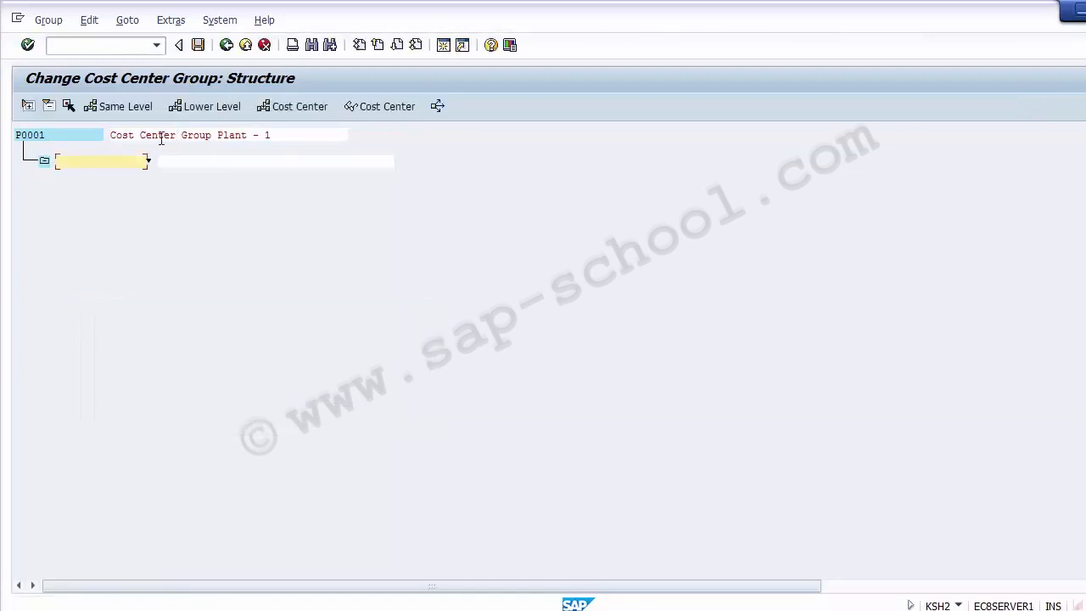
click(226, 46)
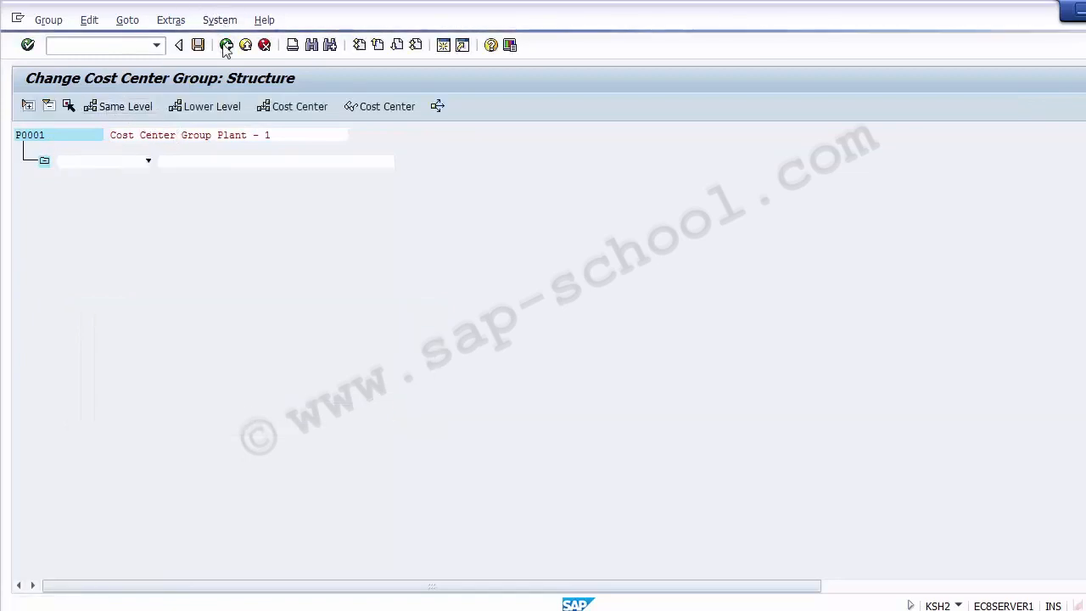
click(316, 342)
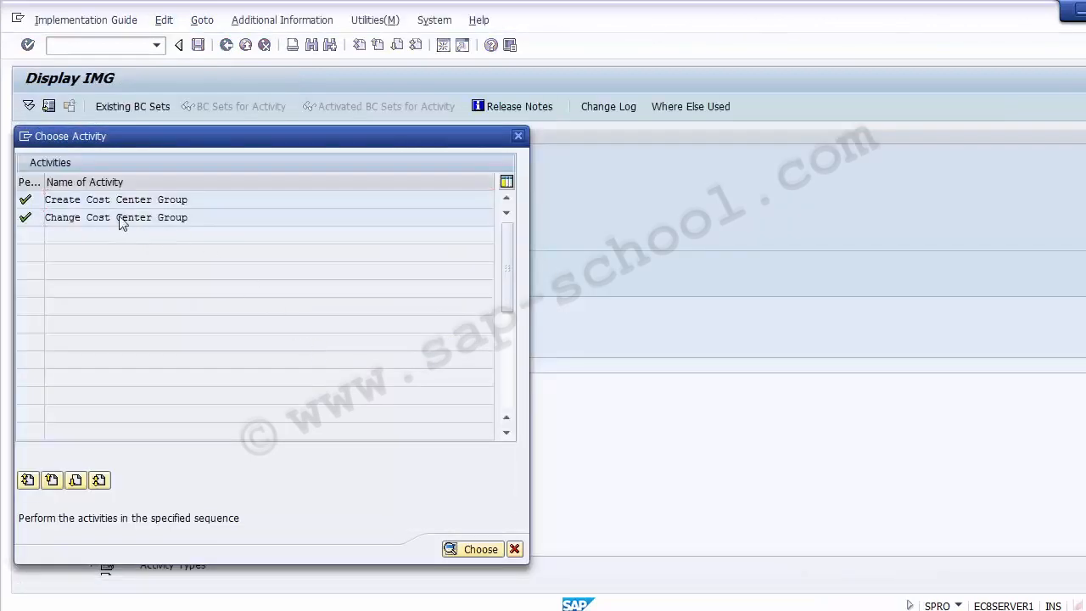
Start the Change Cost Center Group activity, open group P0001, and select its node
double_click(124, 221)
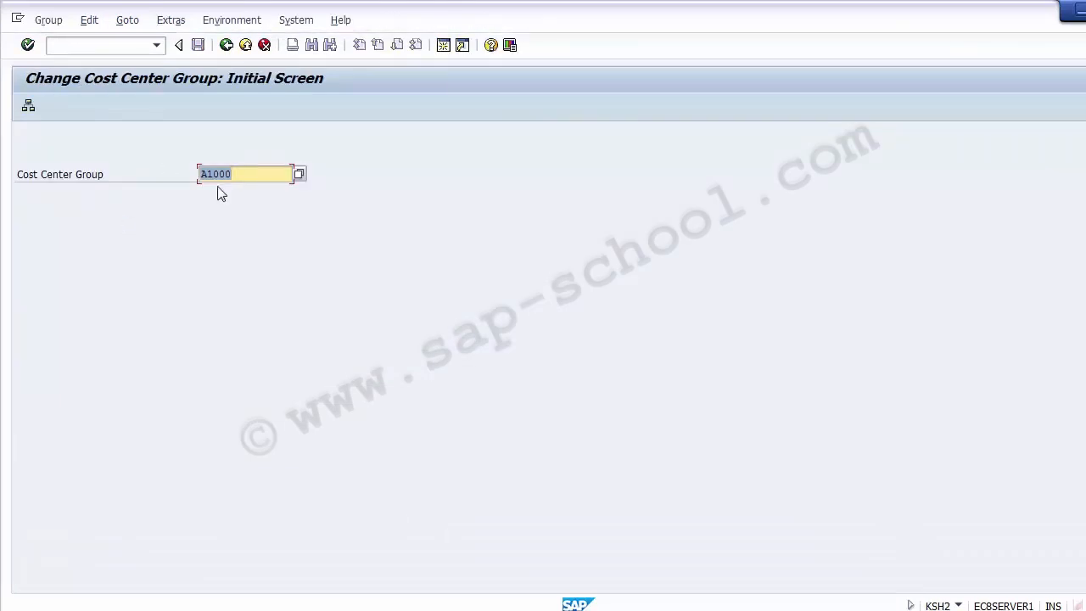
key(BackSpace)
key(Return)
key(Return)
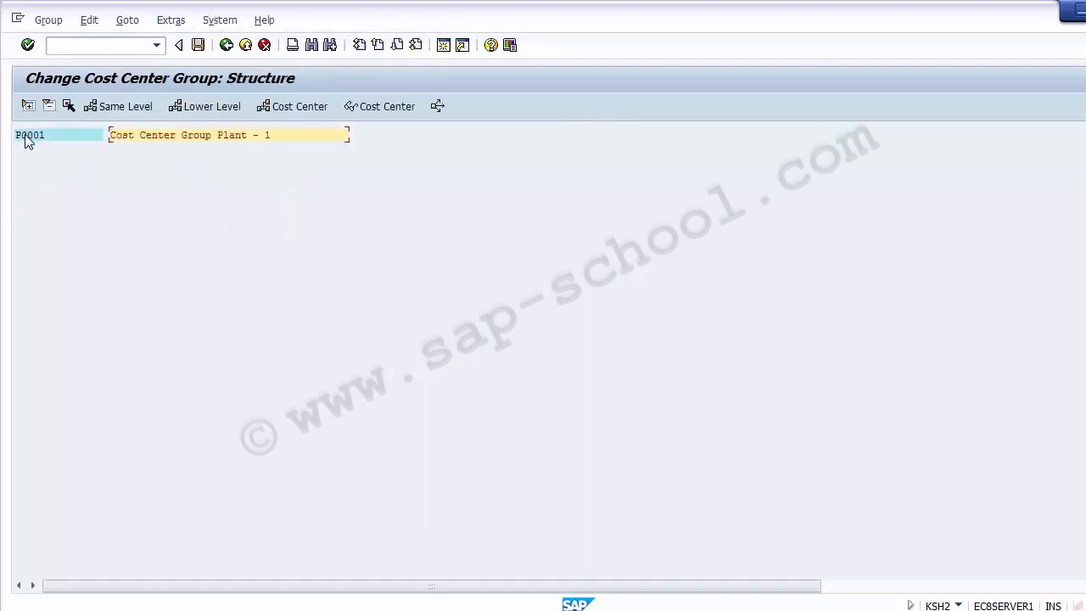
click(26, 141)
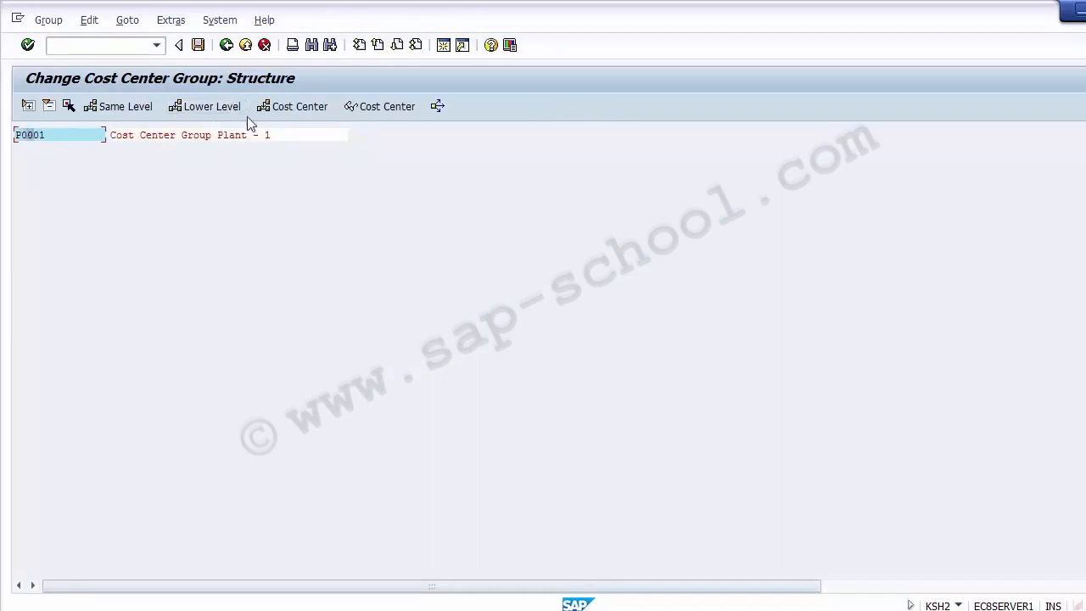
Insert cost center rows under group P0001 and enter 110000 in the first one, copied from cell B9 of the Excel worksheet
click(293, 107)
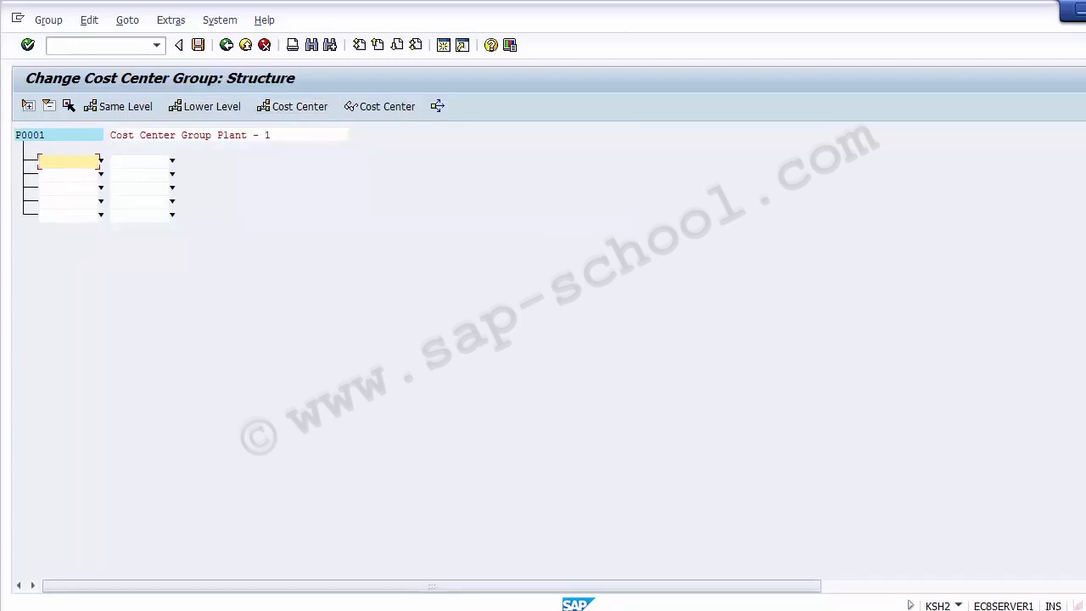
click(340, 610)
click(128, 304)
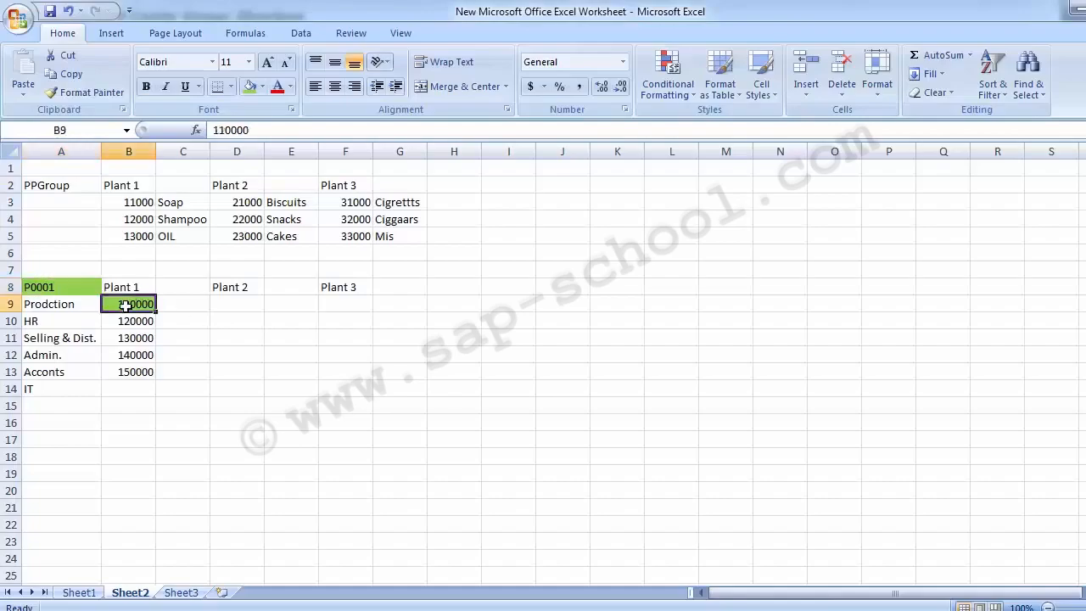
key(ctrl+c)
key(alt+Tab)
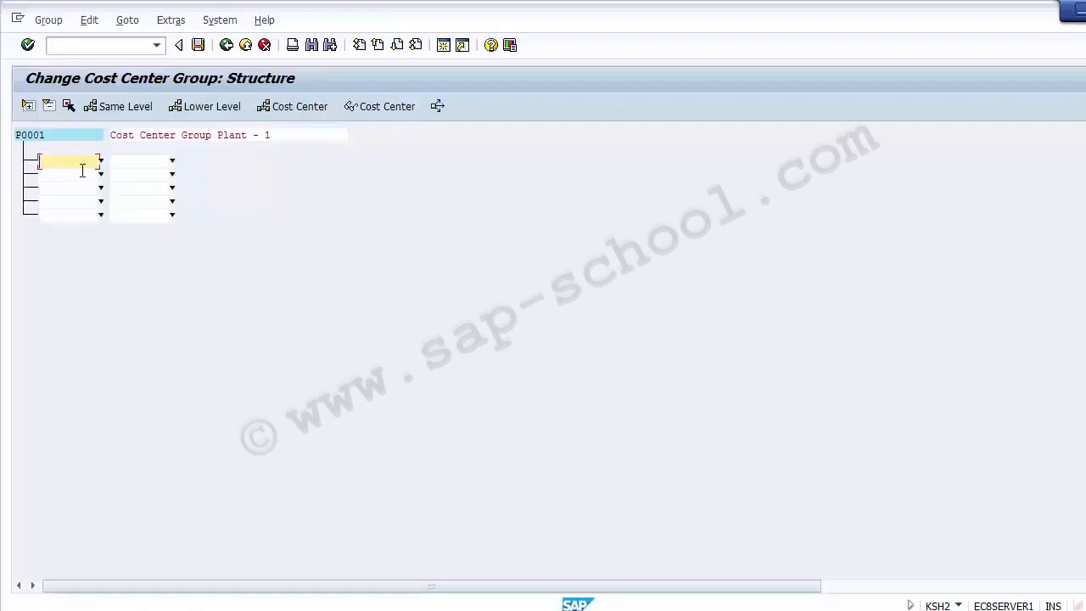
key(ctrl+v)
click(151, 135)
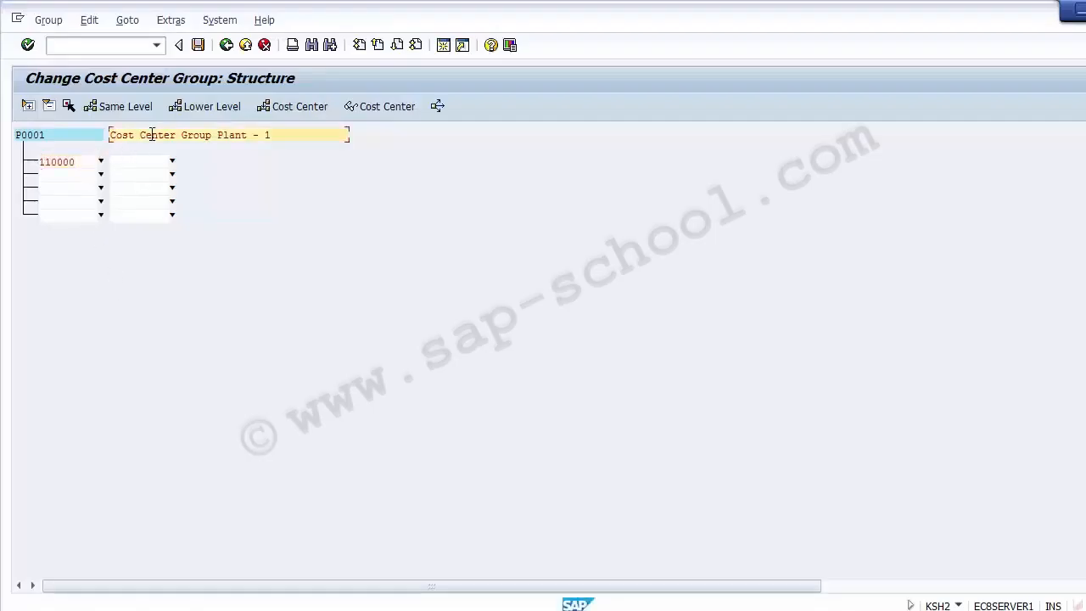
click(86, 161)
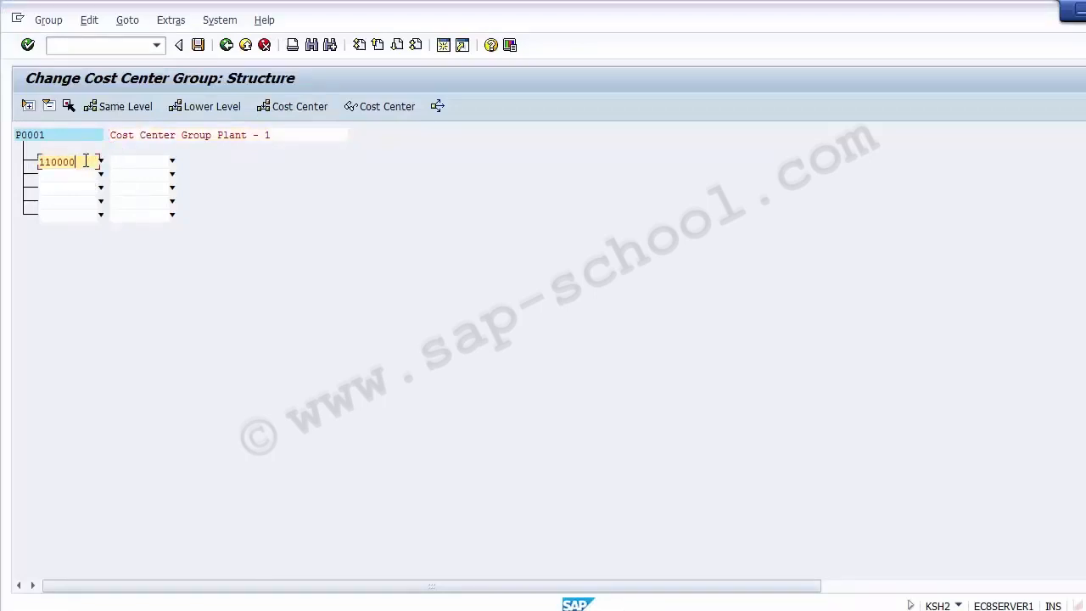
Clear the cost center entered under P0001 and leave the group structure without saving
key(BackSpace)
key(BackSpace)
key(BackSpace)
key(BackSpace)
key(BackSpace)
click(226, 46)
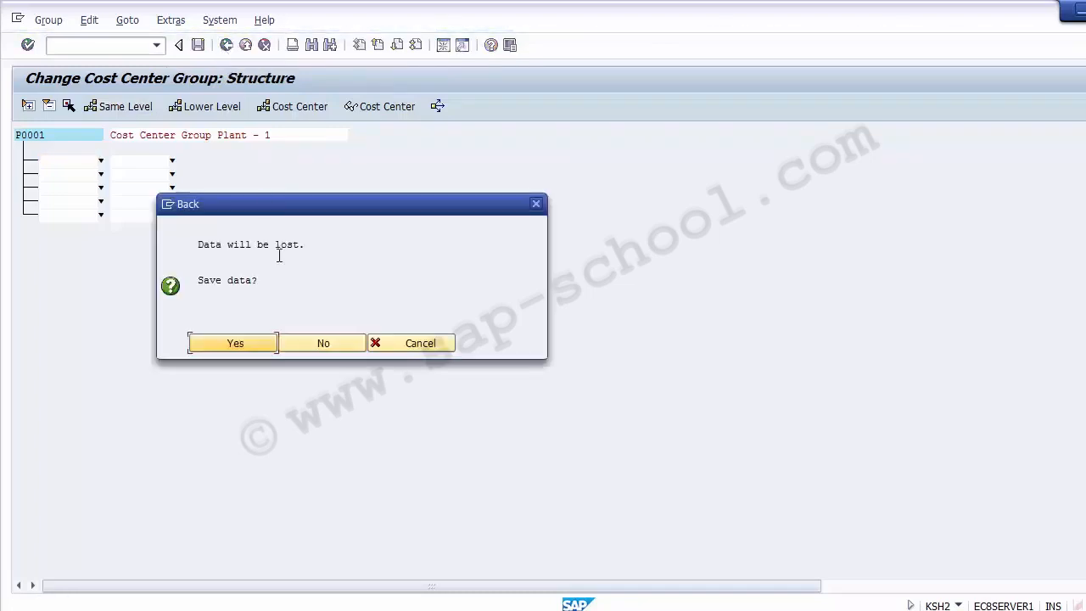
click(311, 345)
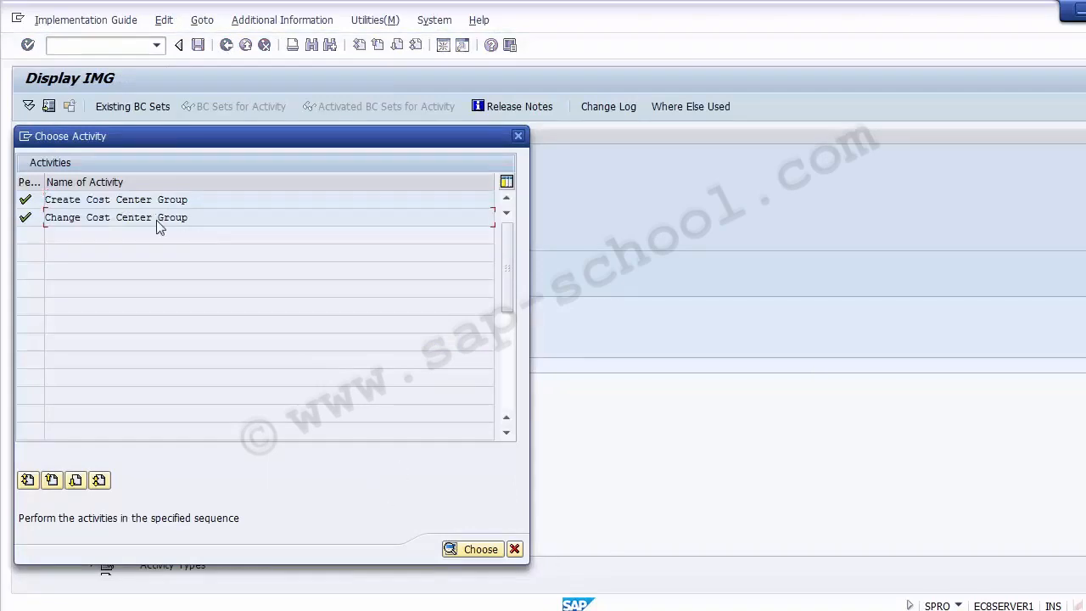
Reopen group P0001 for changing, checking its Plant 1 departments in the Excel worksheet before entering the group code
double_click(156, 220)
key(alt+Tab)
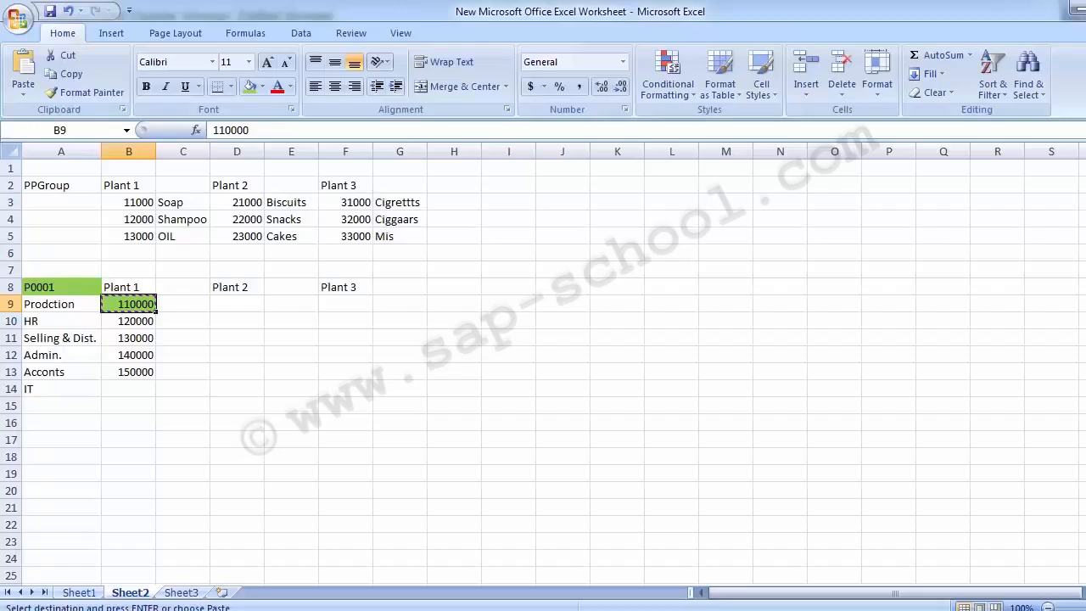
click(77, 285)
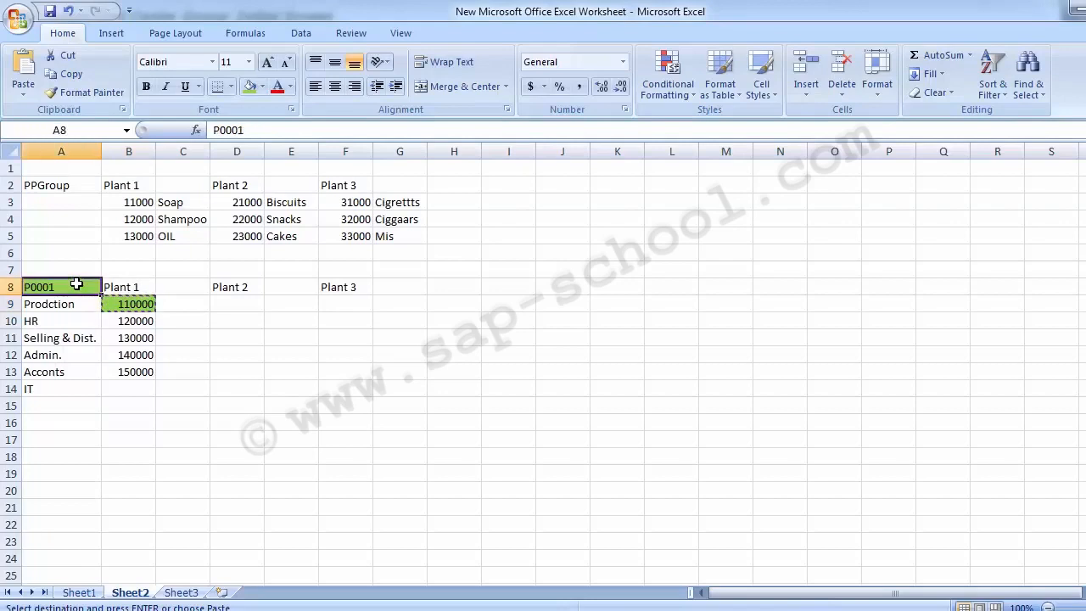
click(126, 286)
click(50, 285)
drag(61, 304, 57, 383)
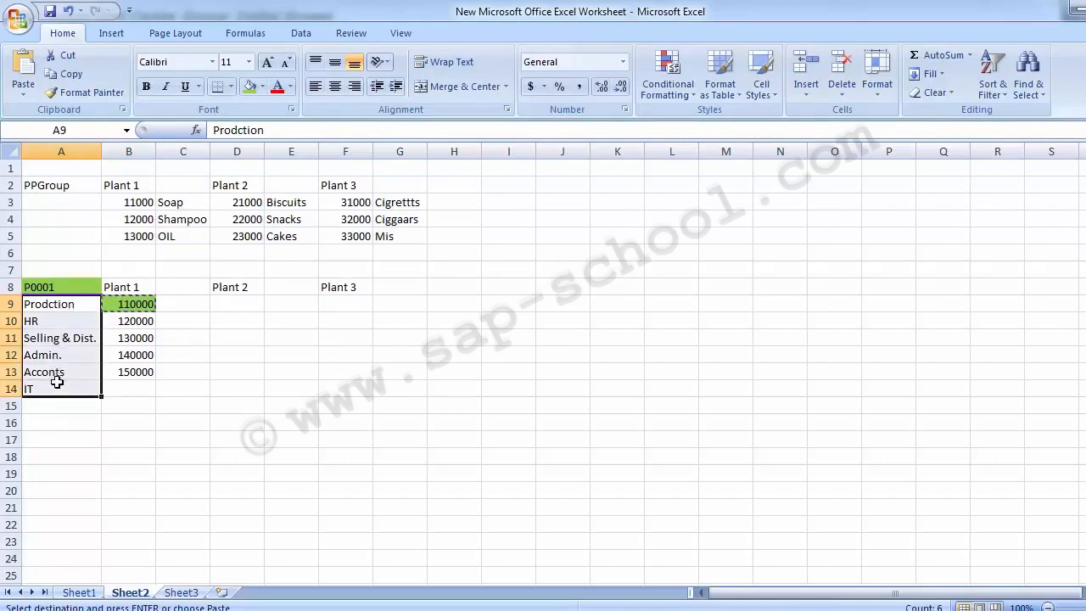
key(alt+Tab)
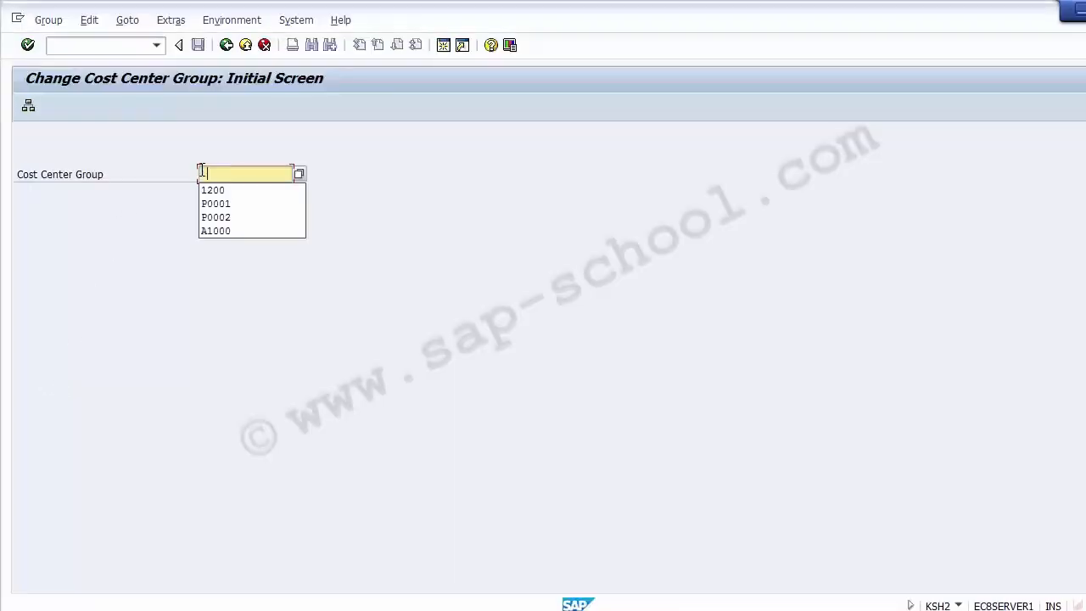
click(211, 205)
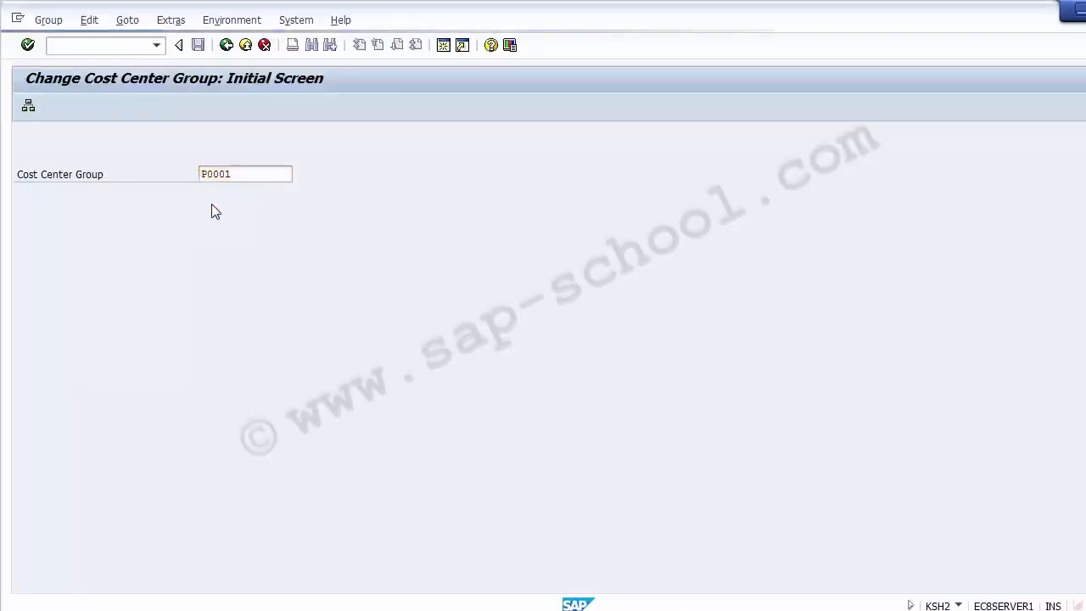
key(Return)
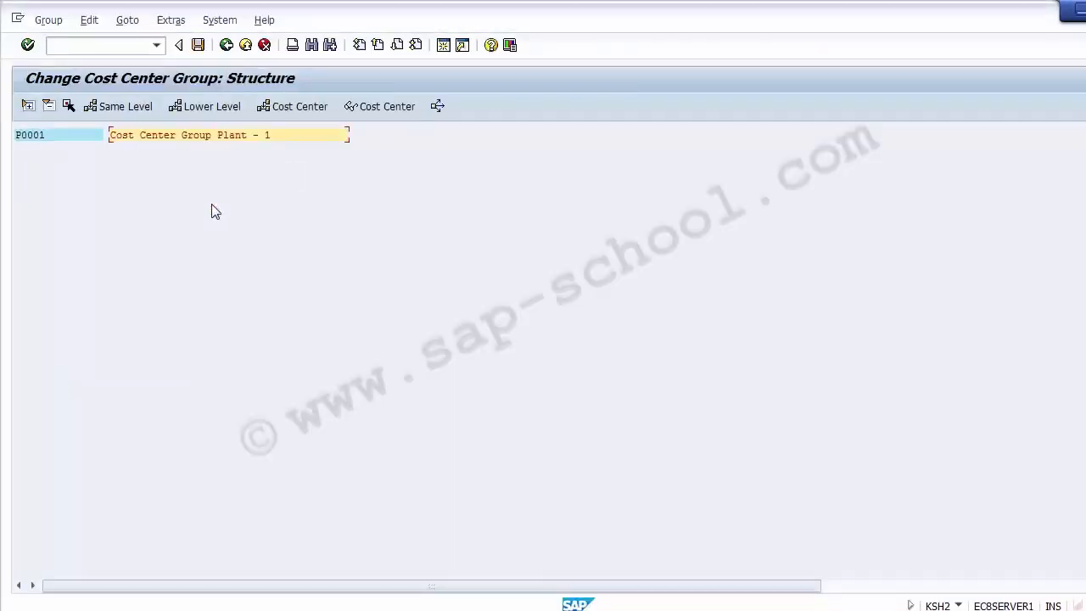
Insert a lower-level group P001 under P0001 and describe it as "Cost center Group - Production"
click(28, 139)
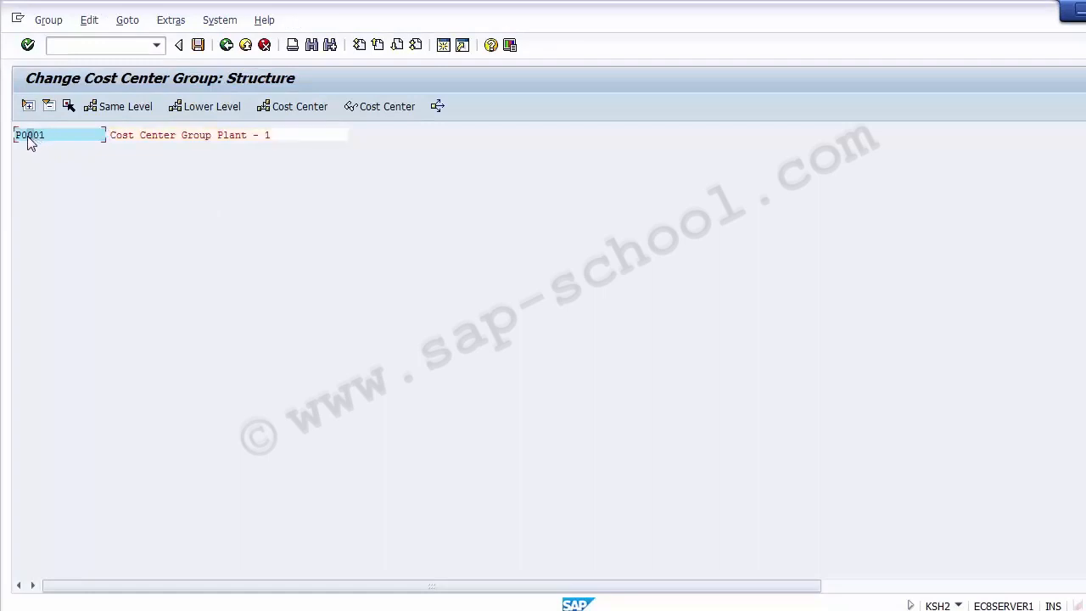
click(194, 115)
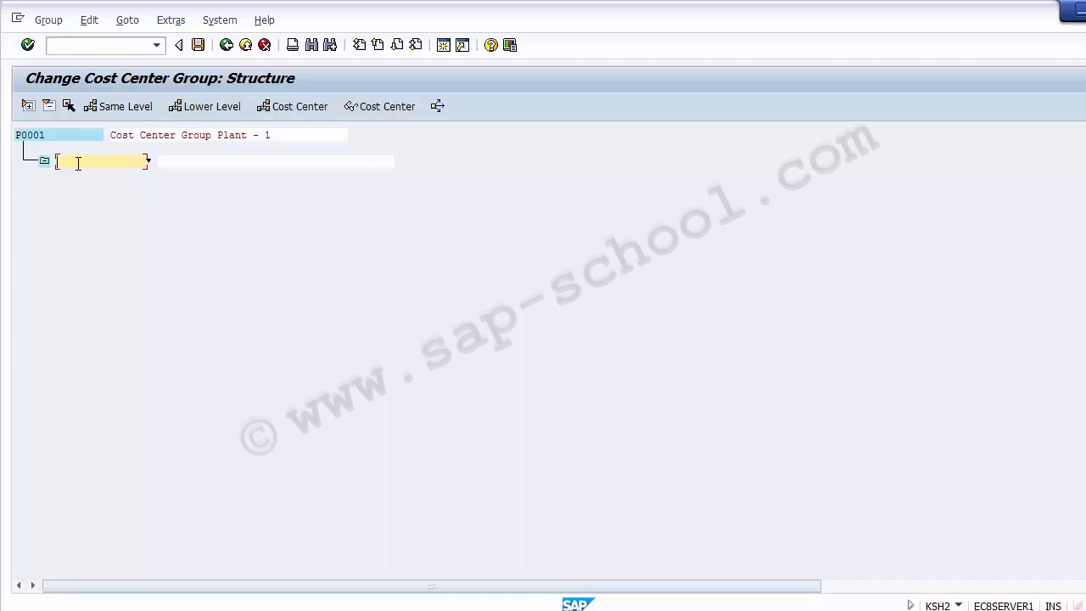
text(P001)
click(172, 161)
text(Product)
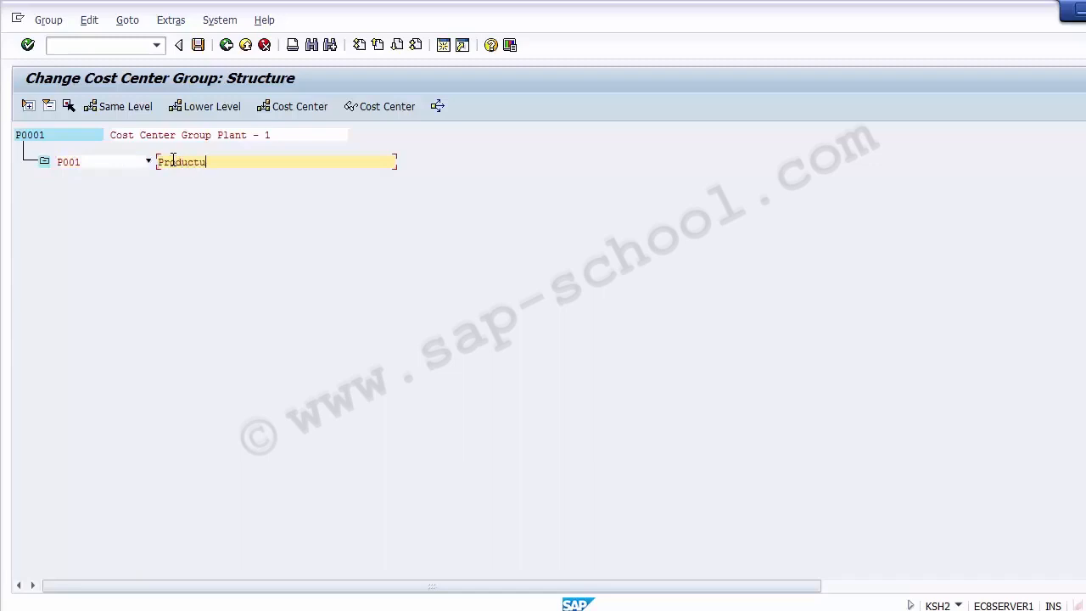
text(ion Co)
key(BackSpace)
key(BackSpace)
text(Cost center Gr)
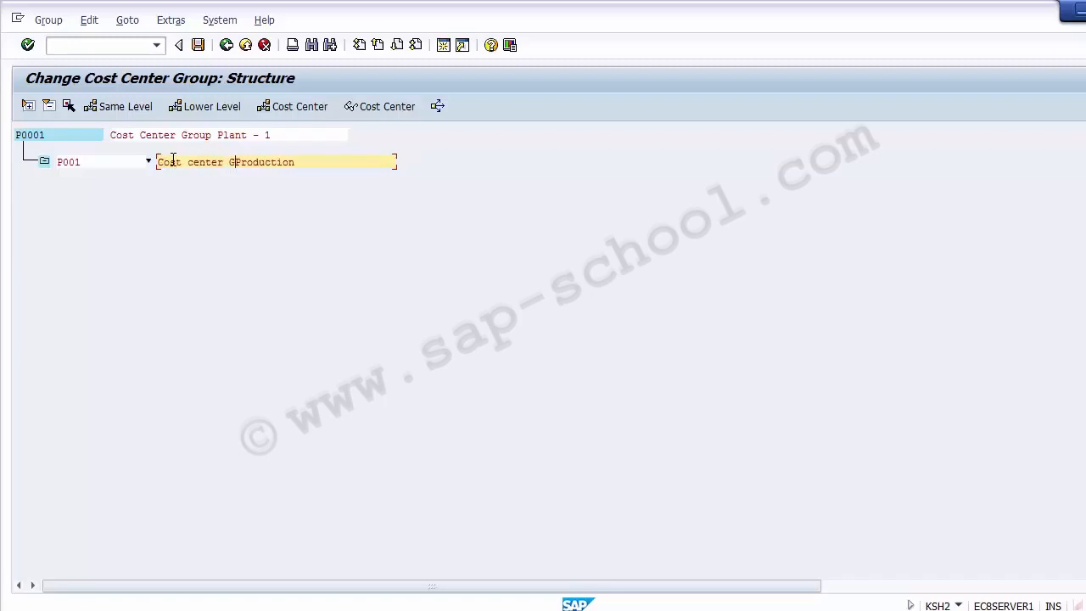
text(oup -)
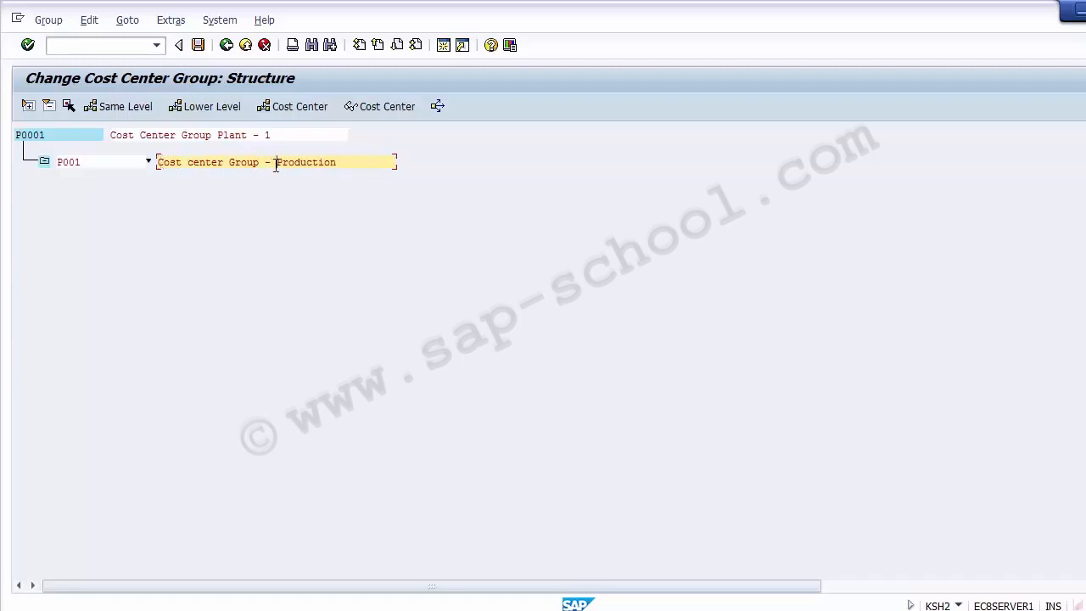
key(Return)
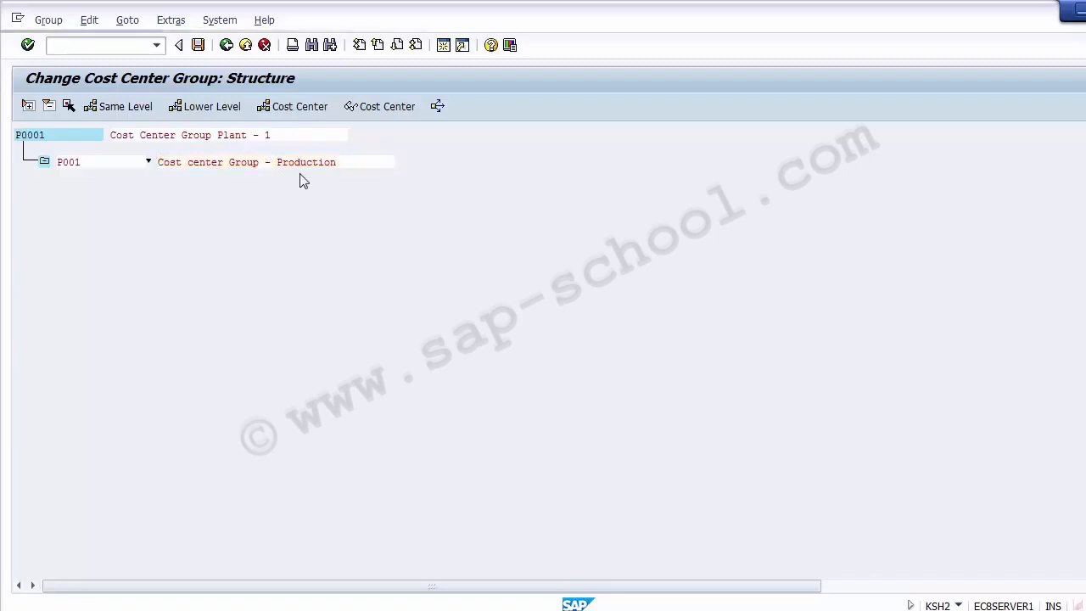
Insert cost center rows under group P001 and enter cost center 110000, taken from cell B9 of the Excel worksheet
click(86, 164)
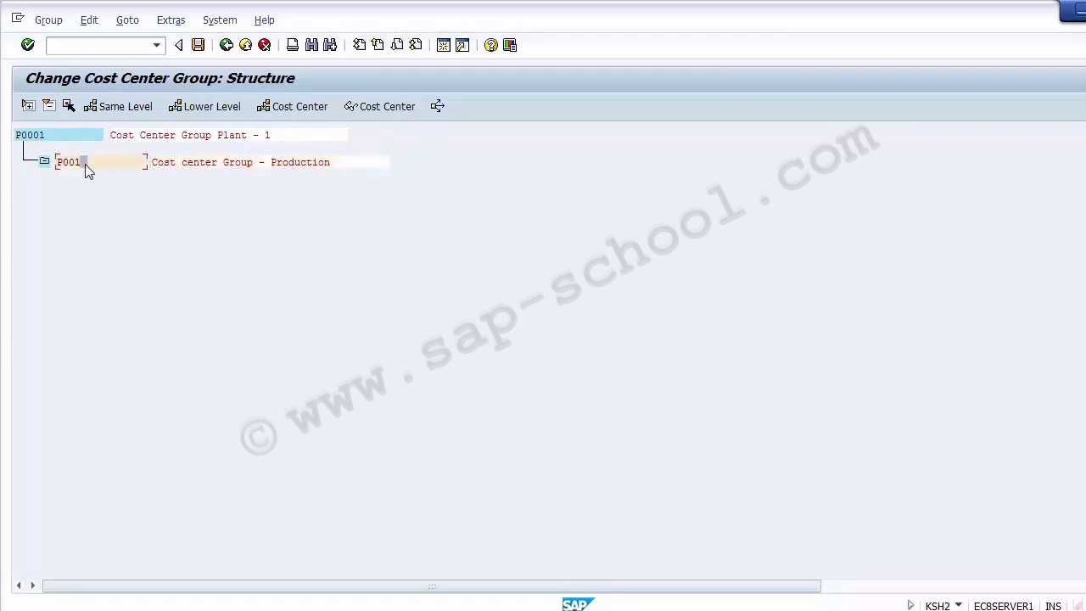
click(289, 107)
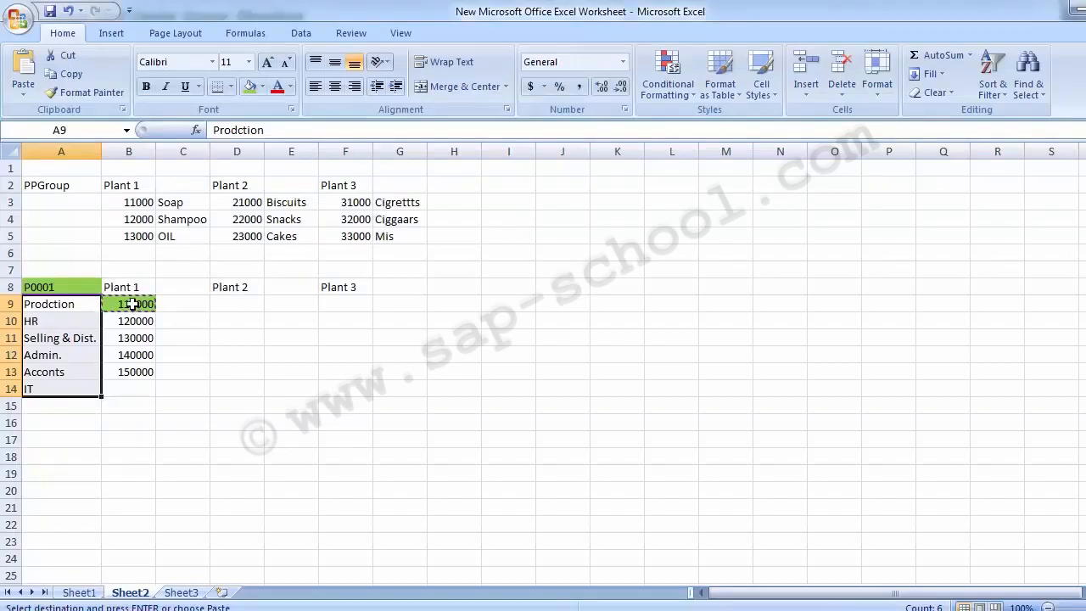
click(134, 304)
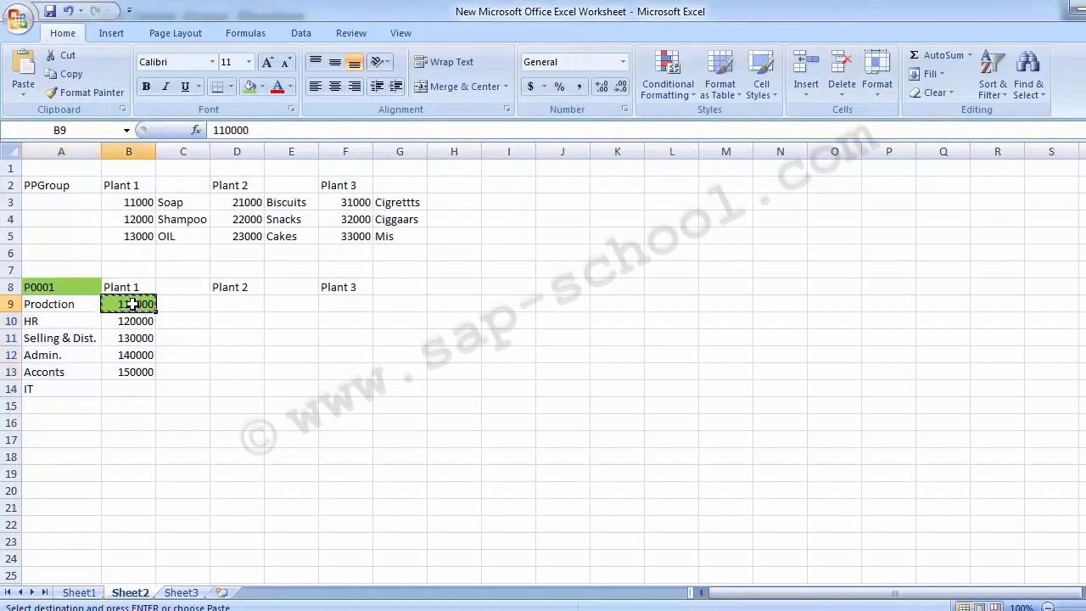
key(alt+Tab)
text(110000)
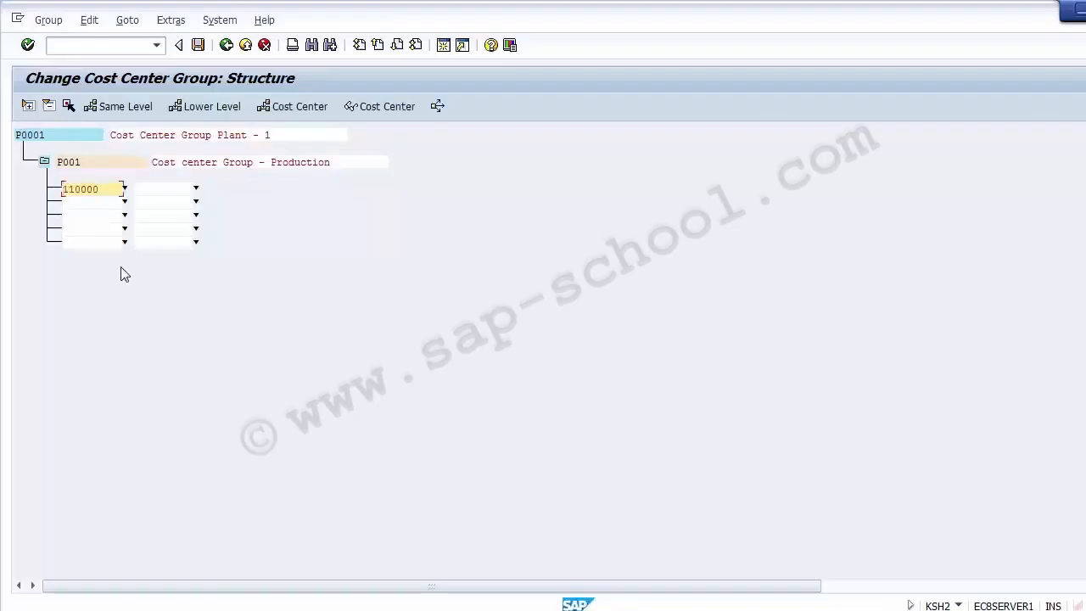
key(Return)
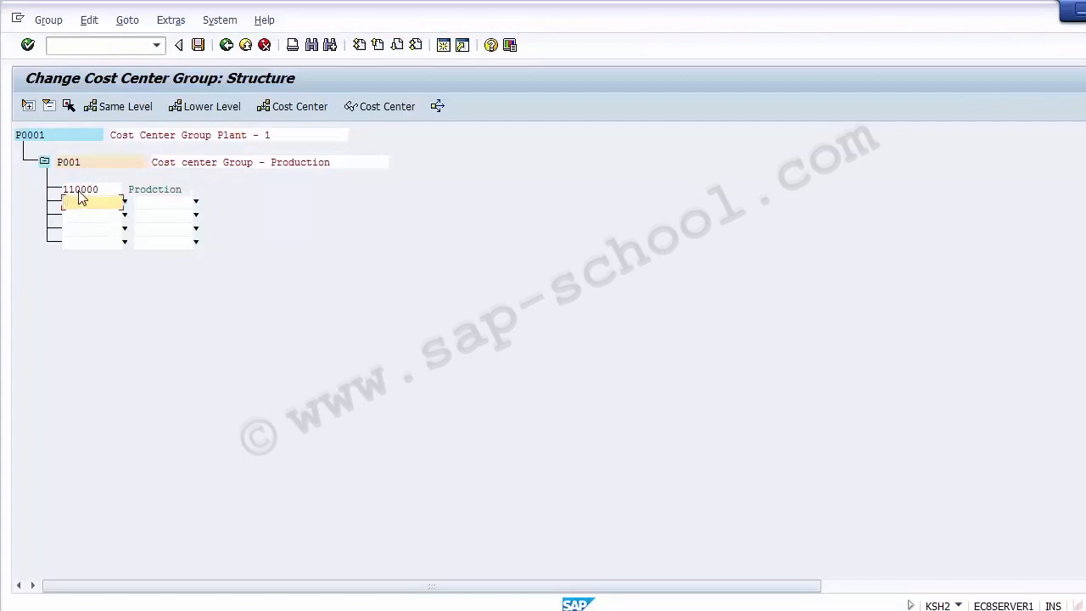
click(148, 193)
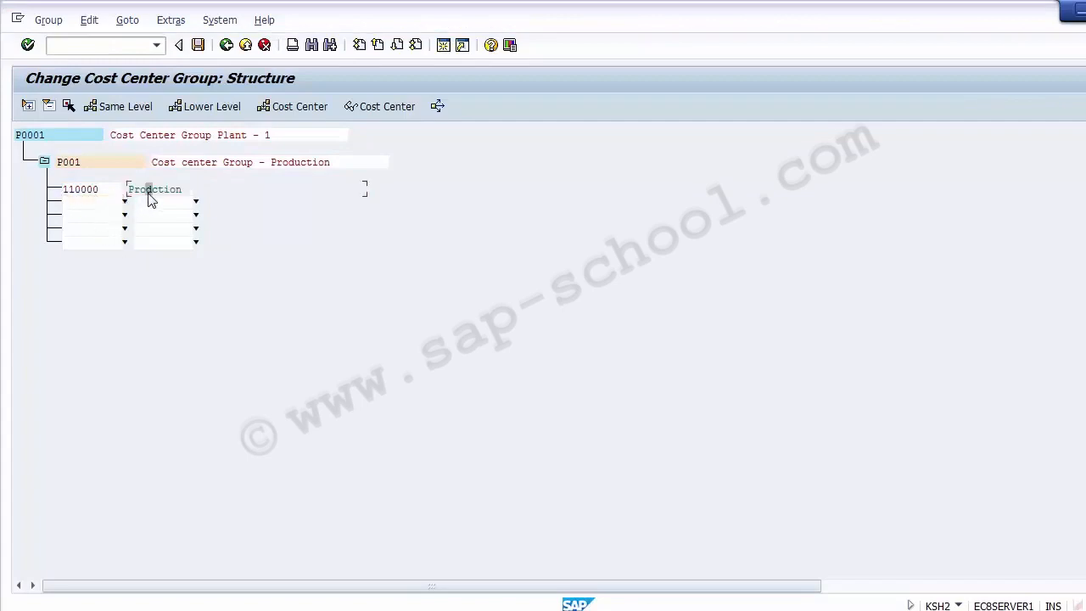
click(244, 165)
click(89, 190)
click(292, 163)
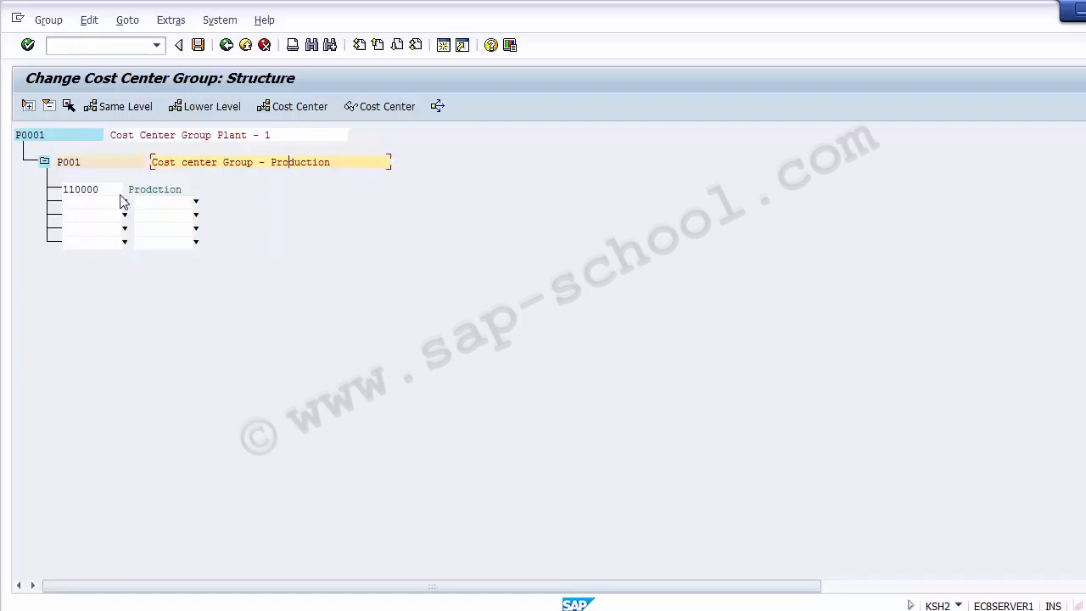
Insert another lower-level group, P002, directly under P0001
click(30, 138)
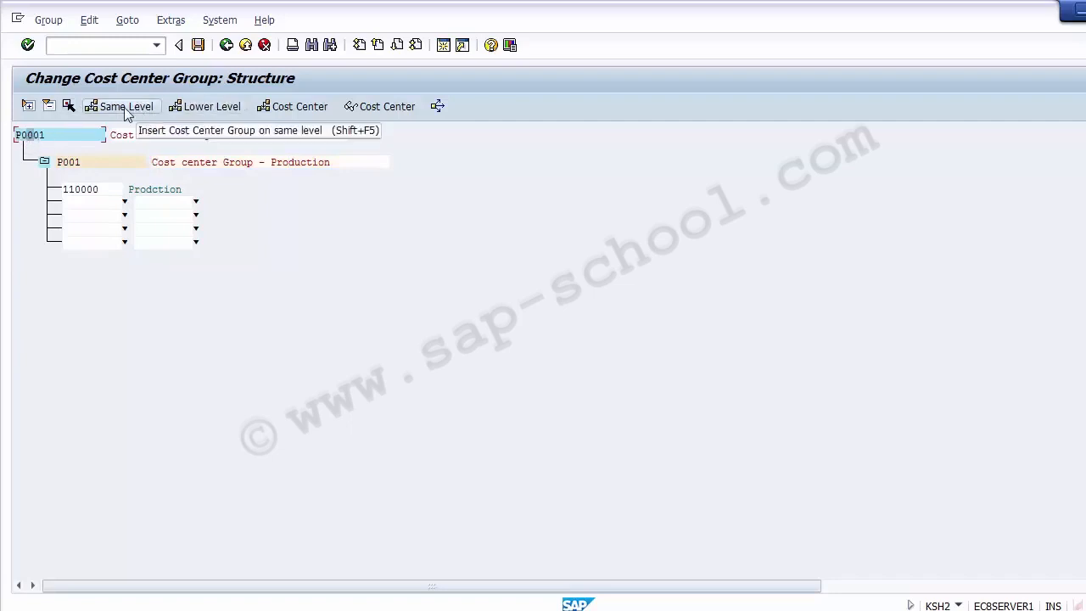
click(197, 109)
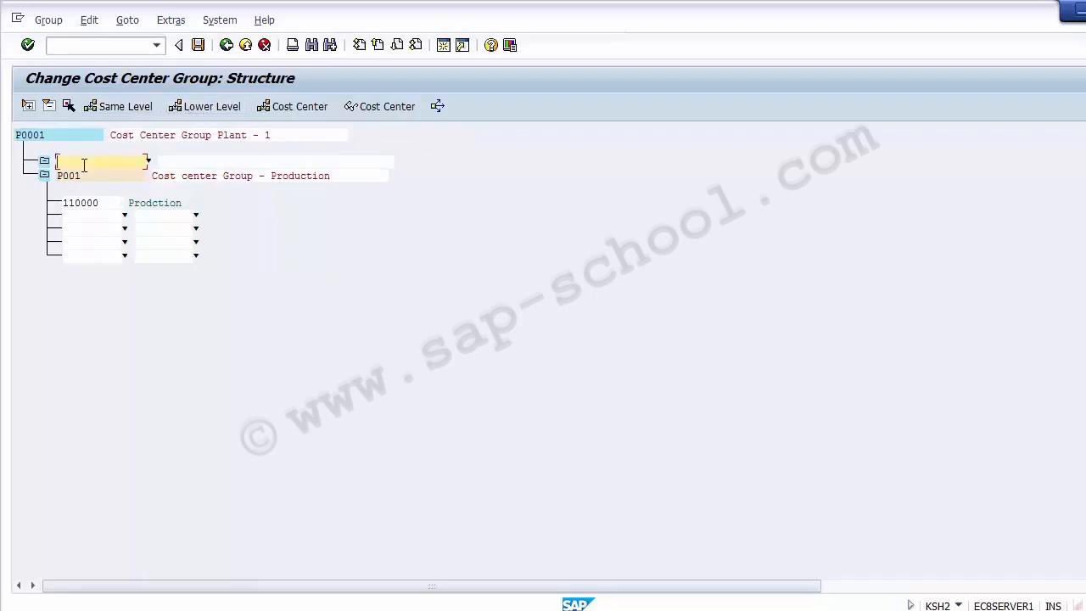
text(P002)
click(179, 163)
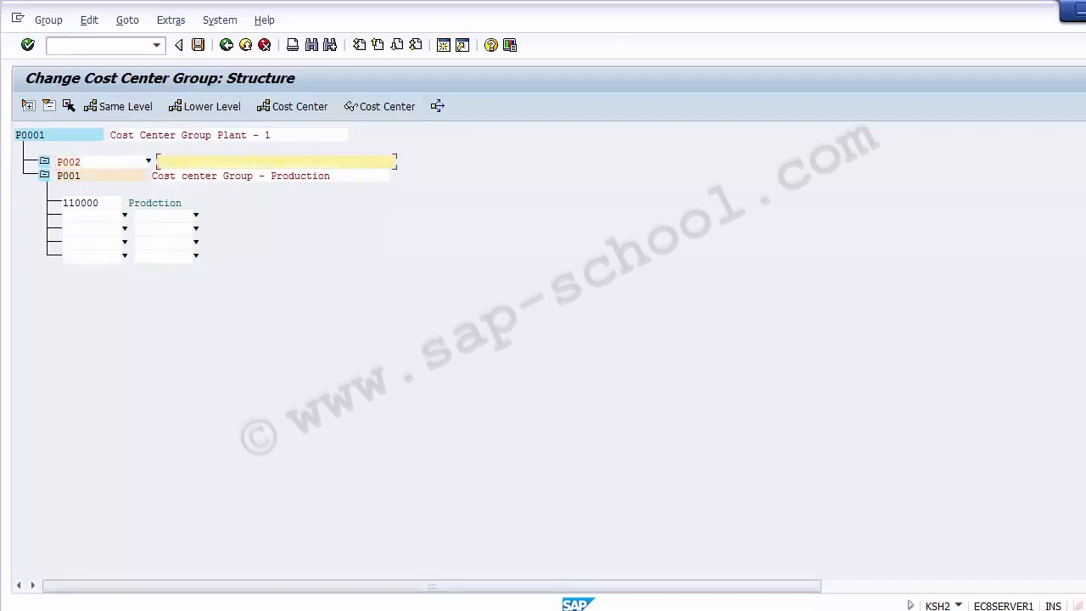
Describe group P002 as "Cost center Group - HR", taking the department from the Excel worksheet and adapting a copy of P001's description
key(alt+Tab)
click(37, 319)
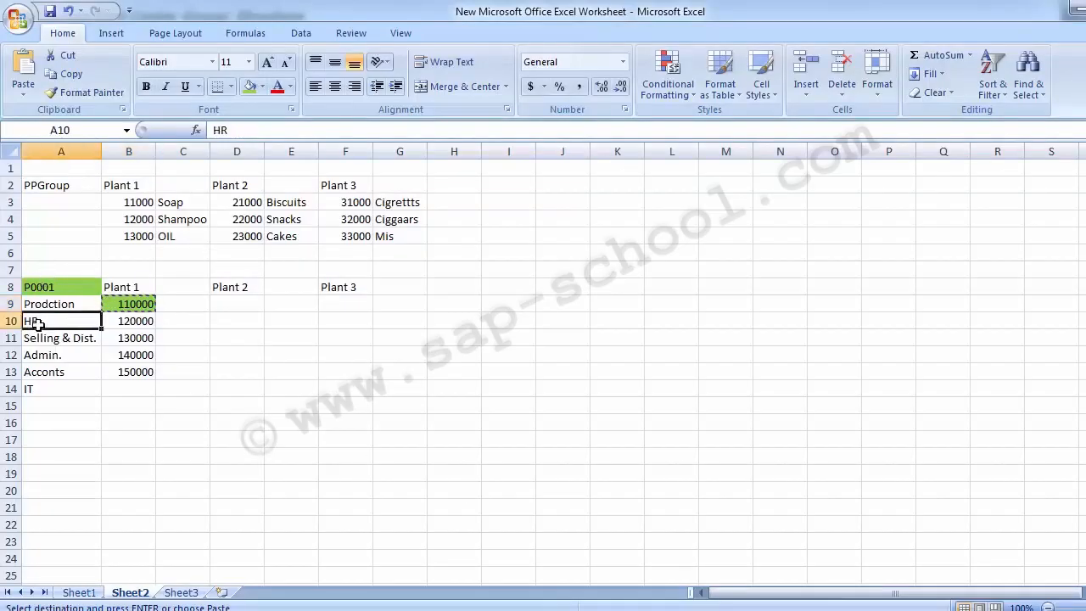
key(alt+Tab)
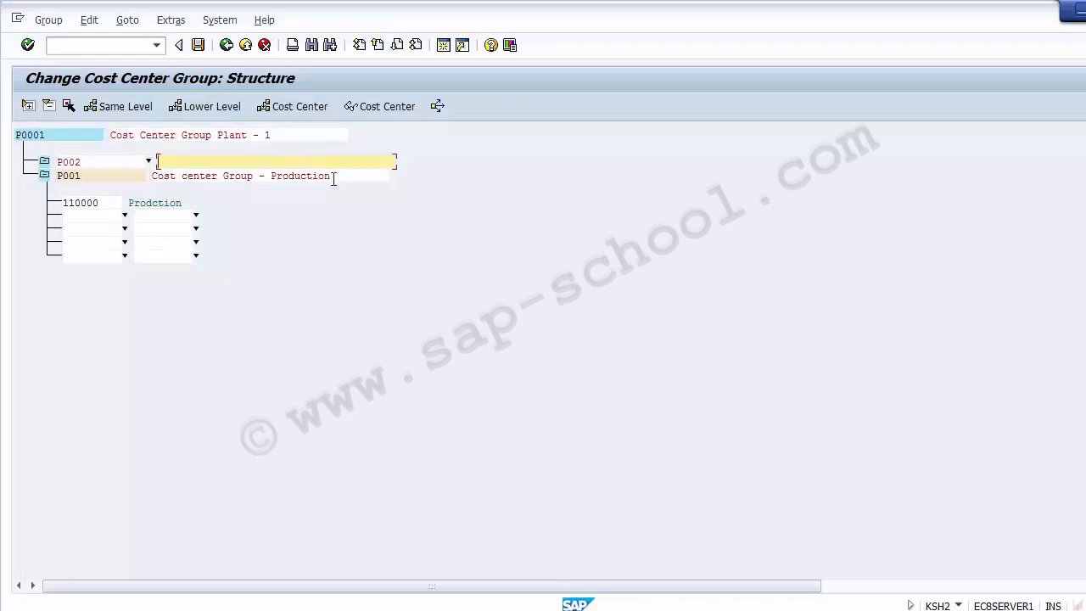
drag(332, 176, 140, 180)
key(ctrl+c)
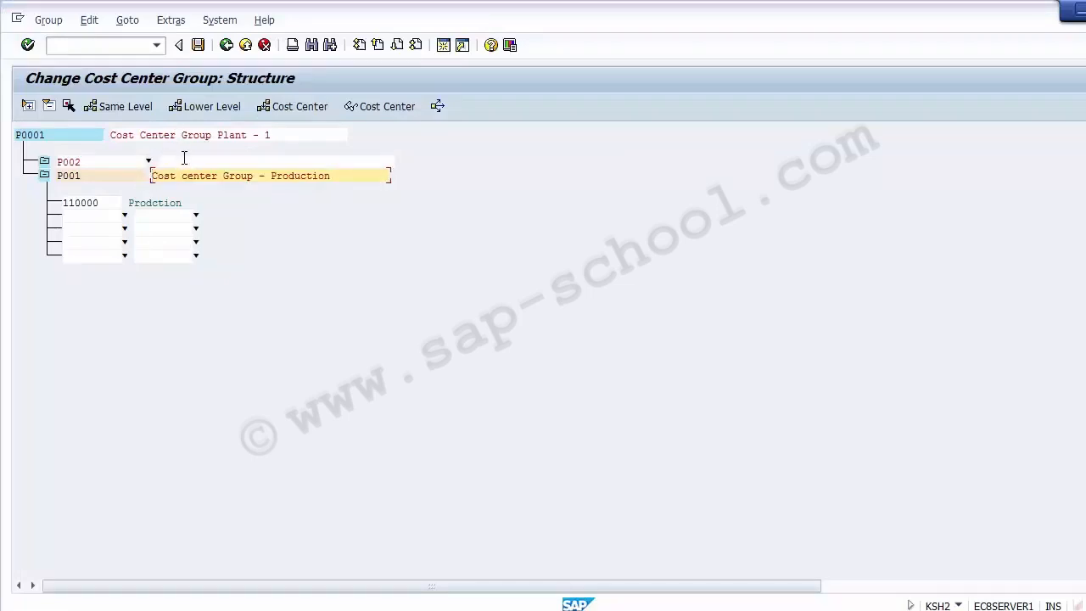
click(184, 161)
key(ctrl+v)
key(BackSpace)
key(BackSpace)
key(BackSpace)
key(BackSpace)
key(BackSpace)
key(BackSpace)
key(BackSpace)
key(BackSpace)
key(BackSpace)
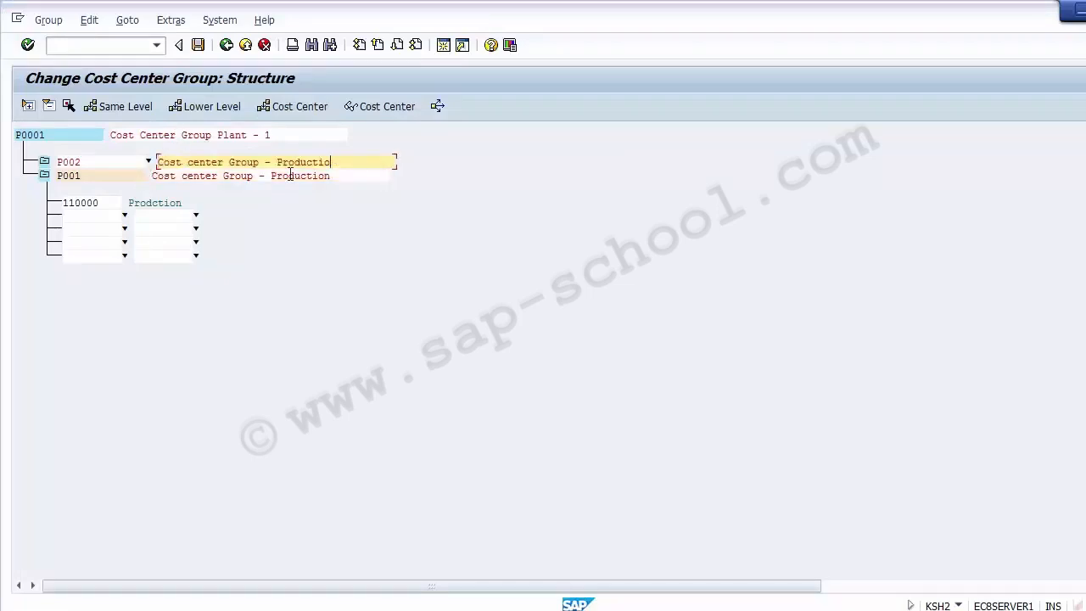
key(BackSpace)
text(HREE)
key(BackSpace)
key(BackSpace)
click(237, 141)
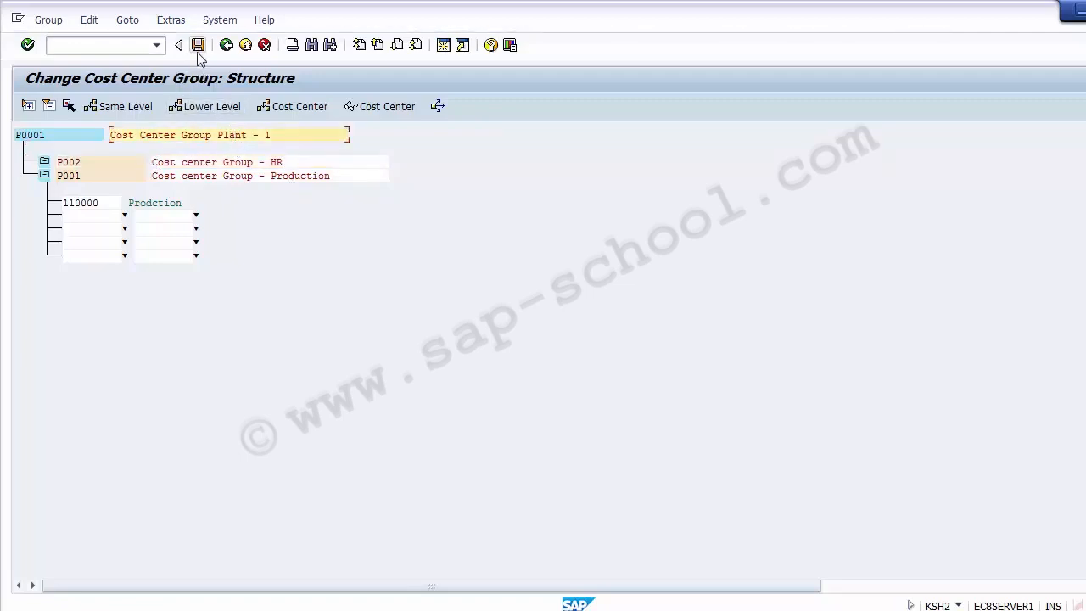
click(71, 166)
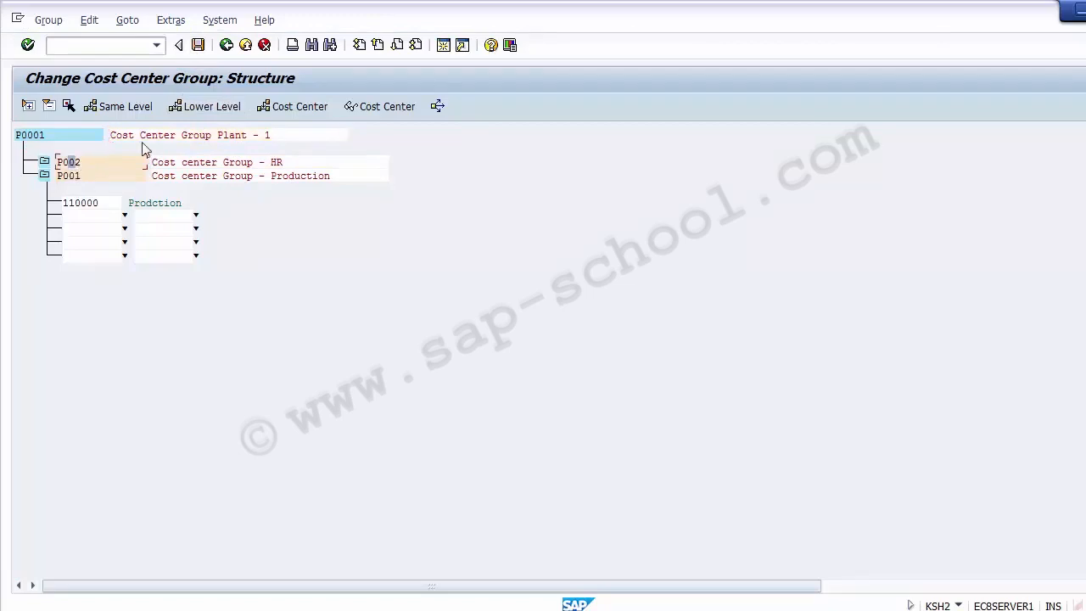
click(237, 141)
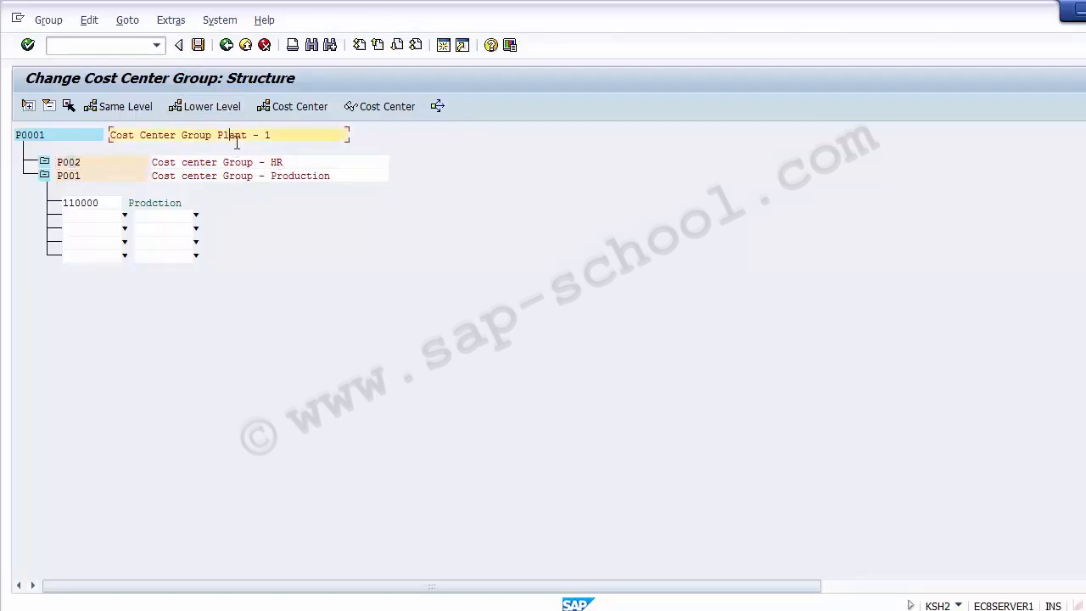
click(277, 163)
click(120, 164)
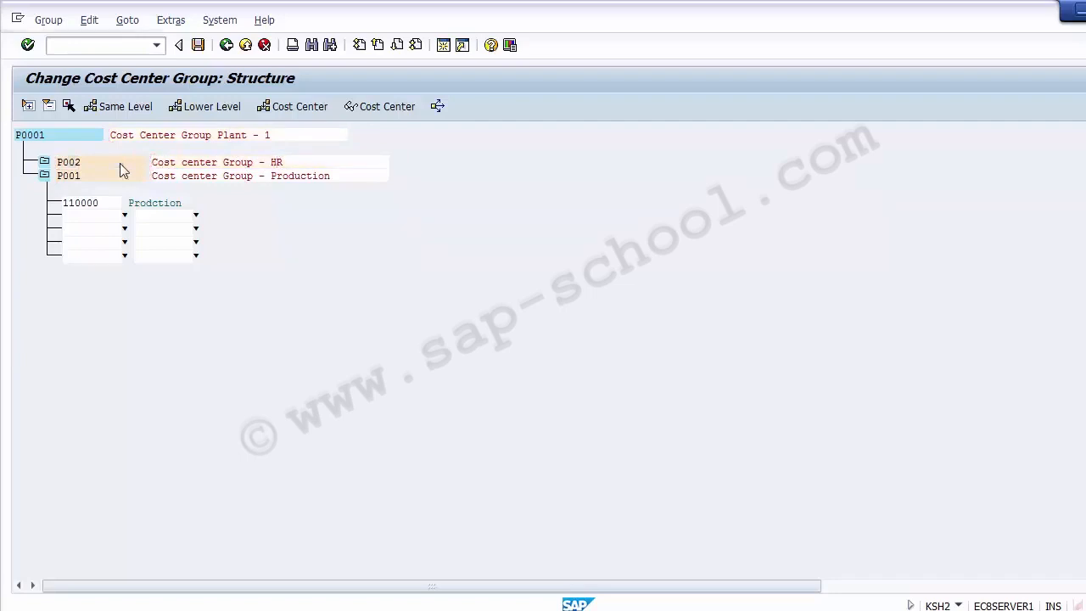
click(68, 162)
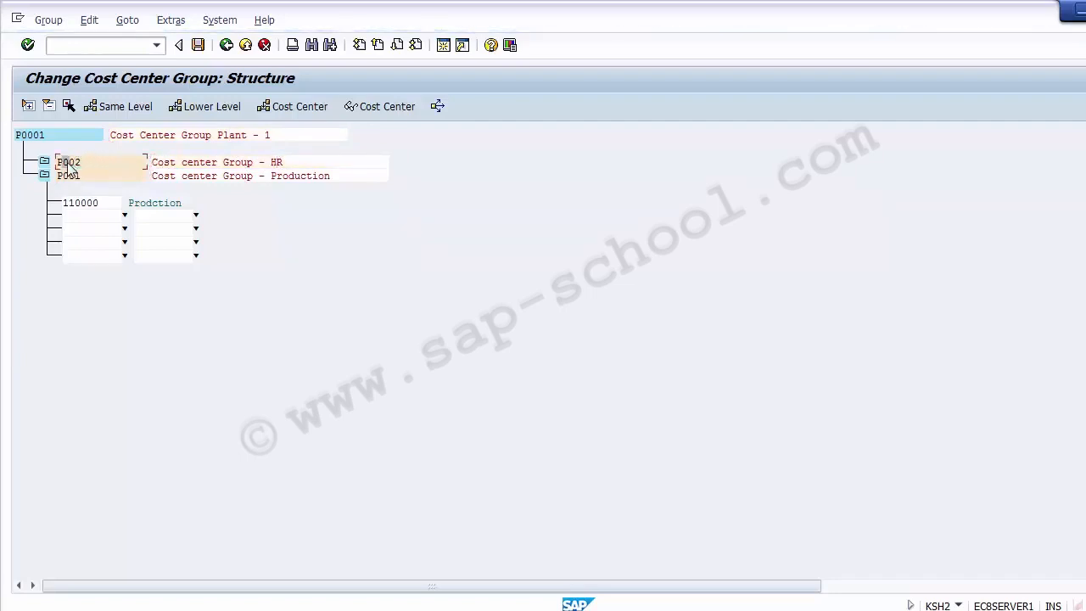
Save the changed structure of group P0001 and return to the IMG structure
click(198, 44)
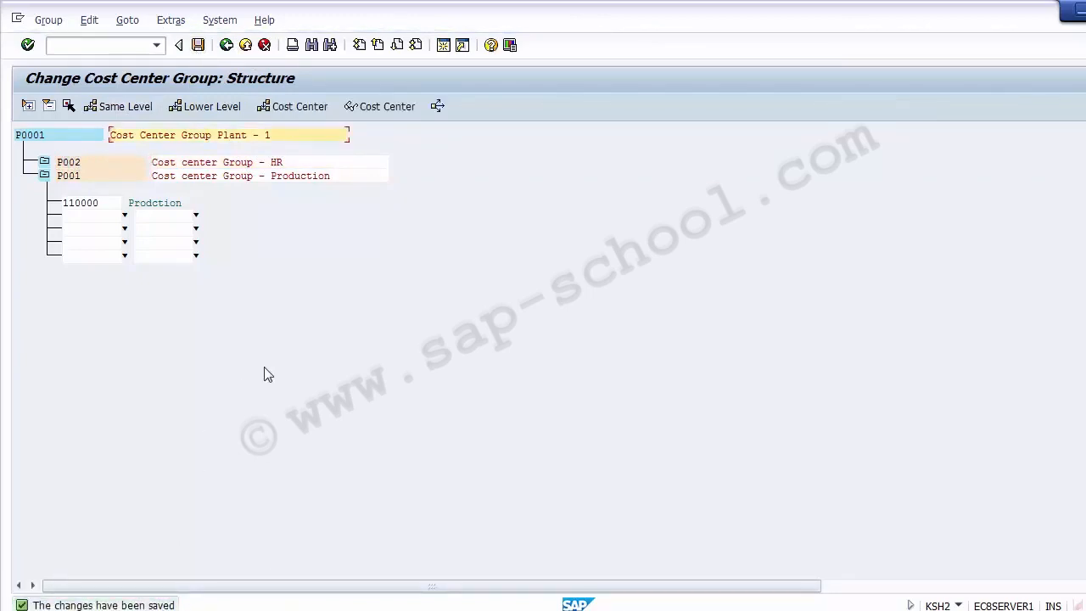
click(226, 45)
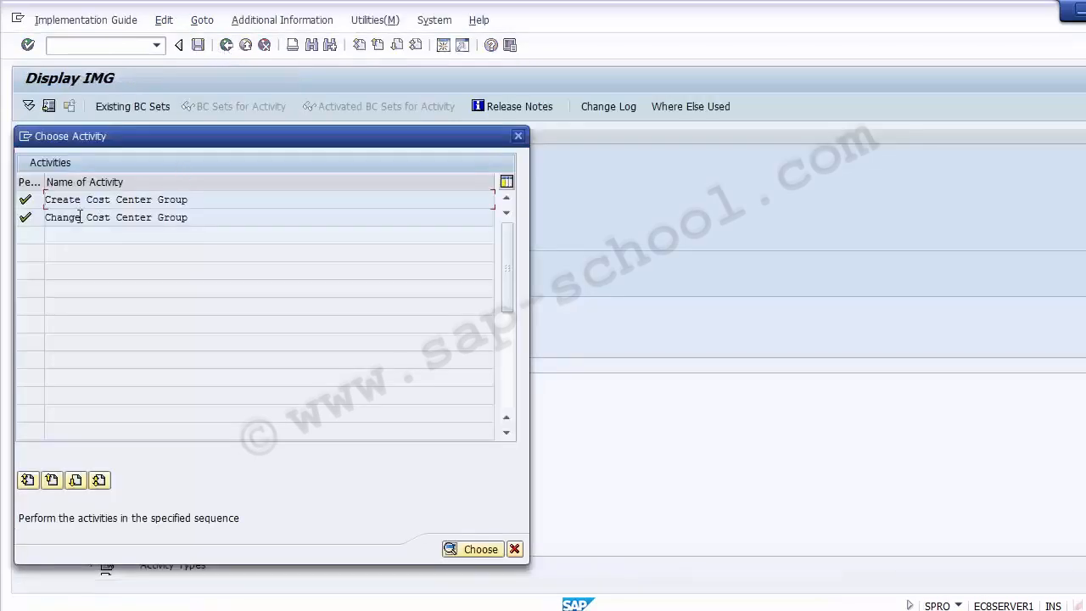
click(141, 218)
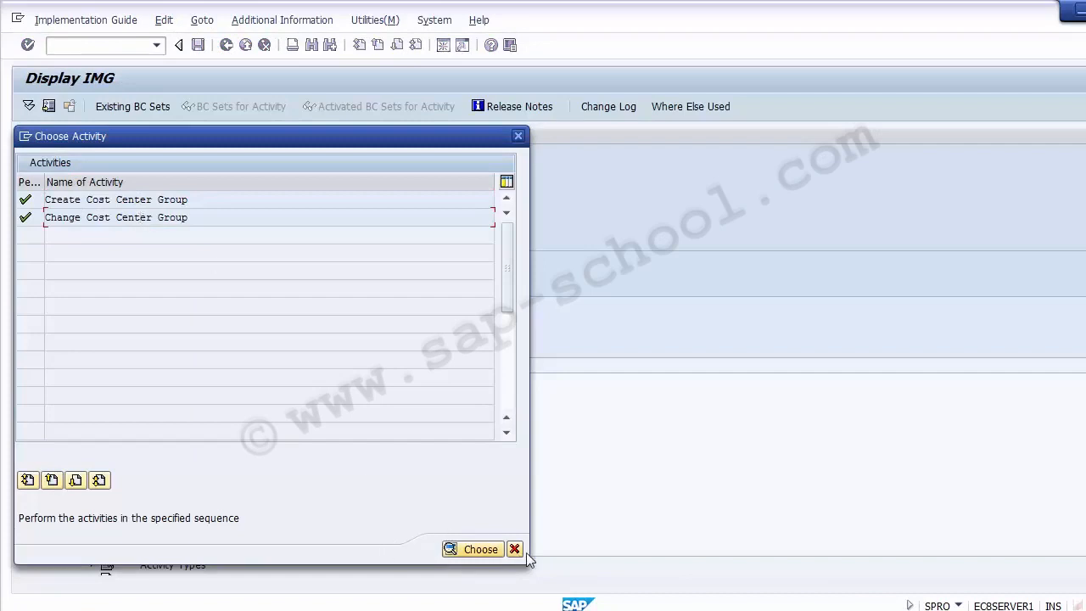
click(480, 549)
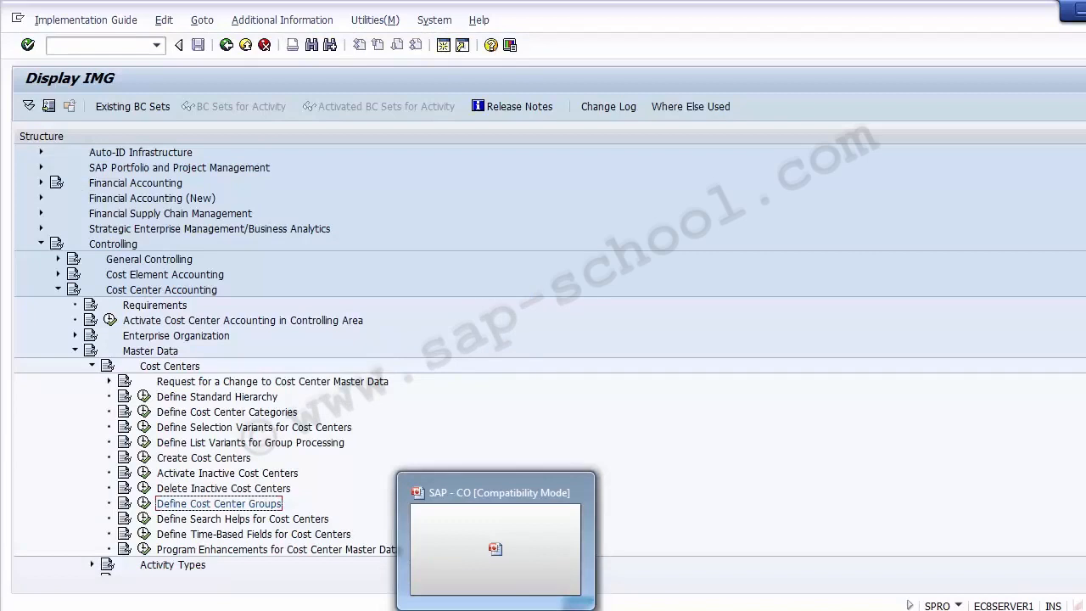
Switch to the SAP - CO presentation in PowerPoint and look up transaction code OKENN on the Standard Hierarchy slide
click(497, 607)
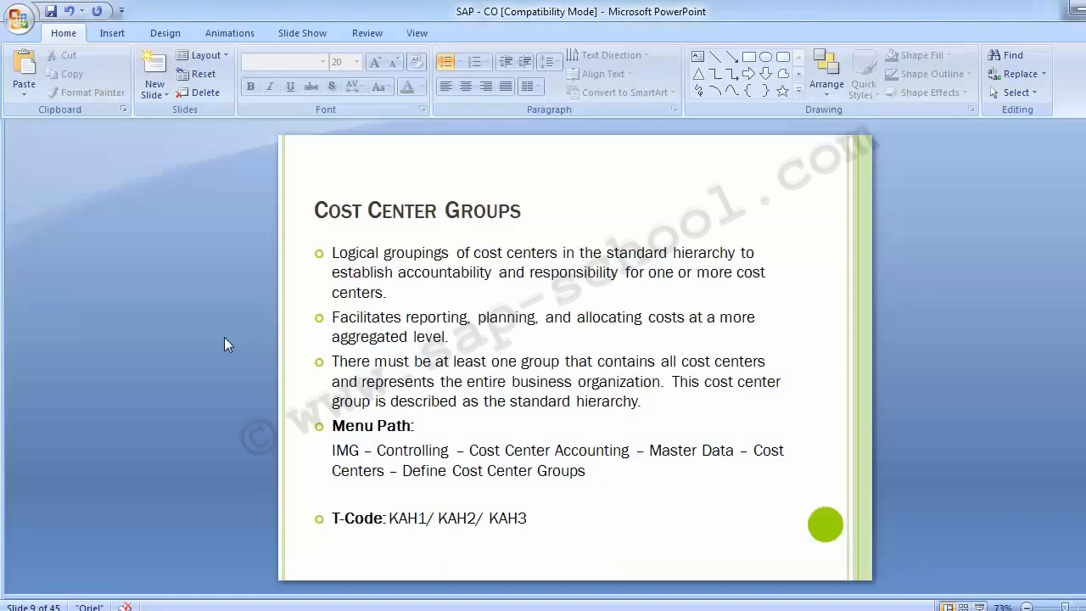
scroll(224, 337, down, 1)
scroll(224, 345, up, 1)
scroll(224, 338, up, 3)
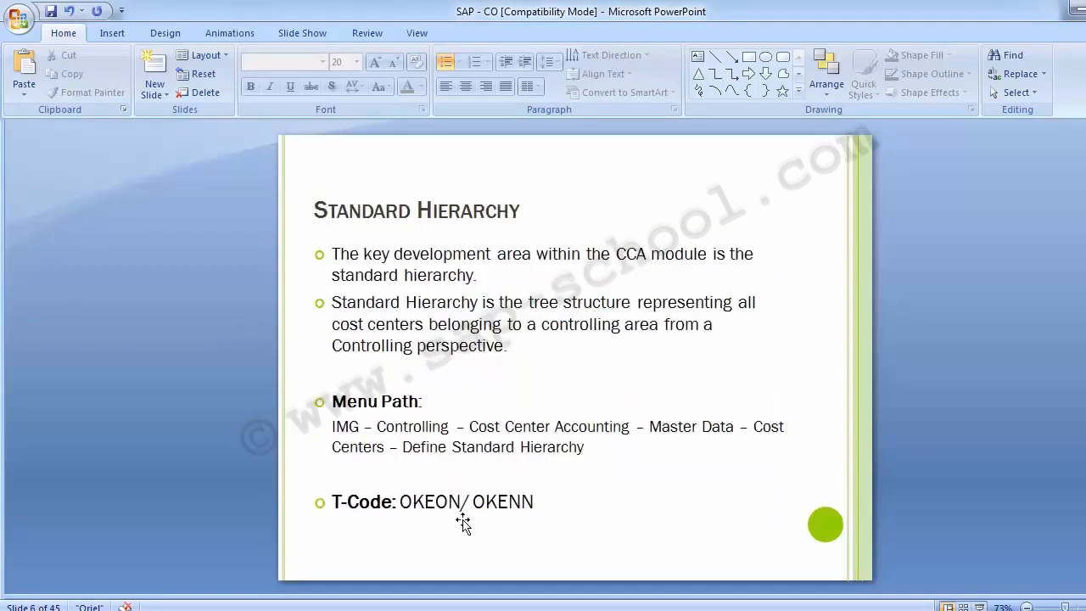
drag(473, 502, 540, 504)
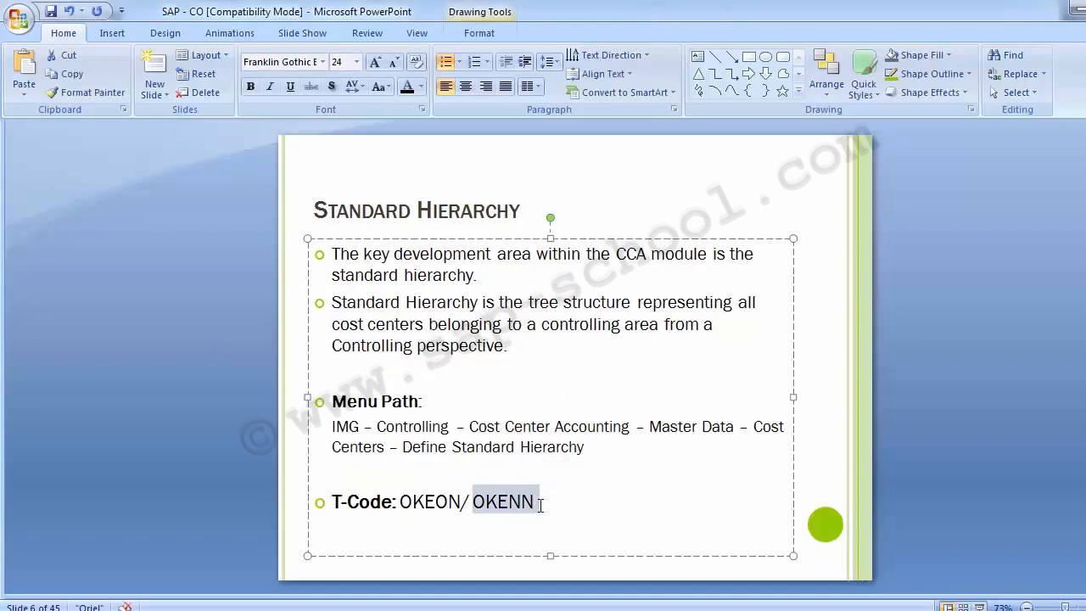
Switch back to SAP and run transaction OKENN from the SAP Easy Access session
key(alt+Tab)
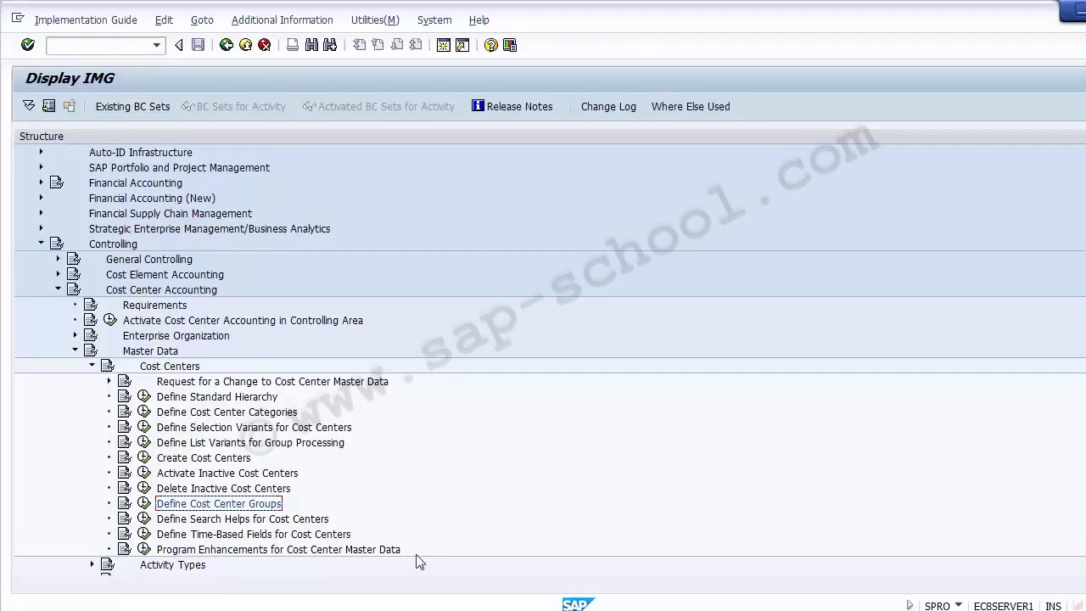
mouse_move(572, 594)
click(611, 556)
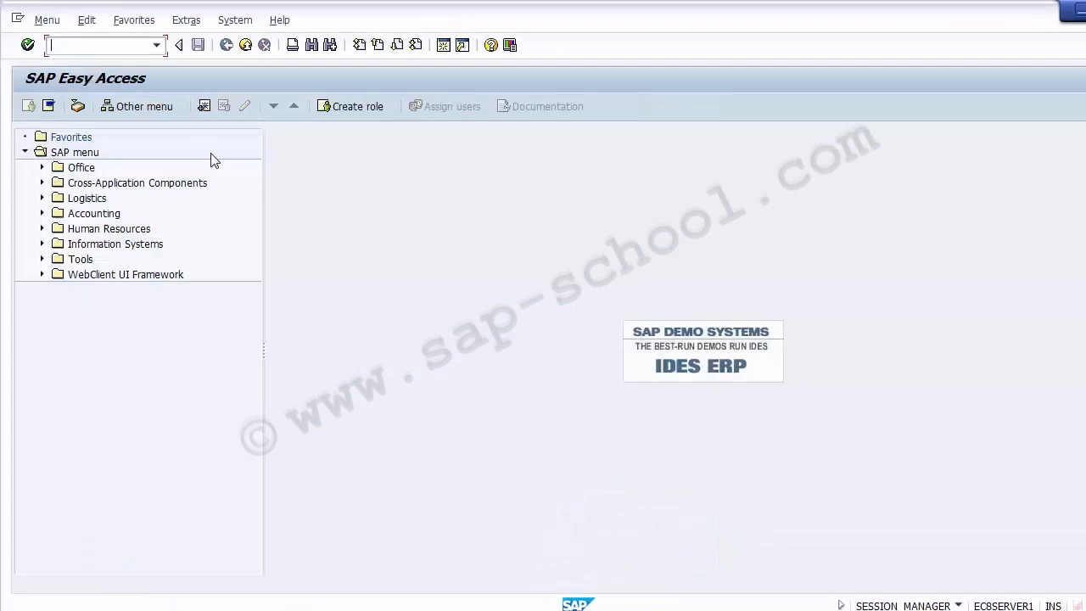
click(88, 48)
text(OKENN)
key(Return)
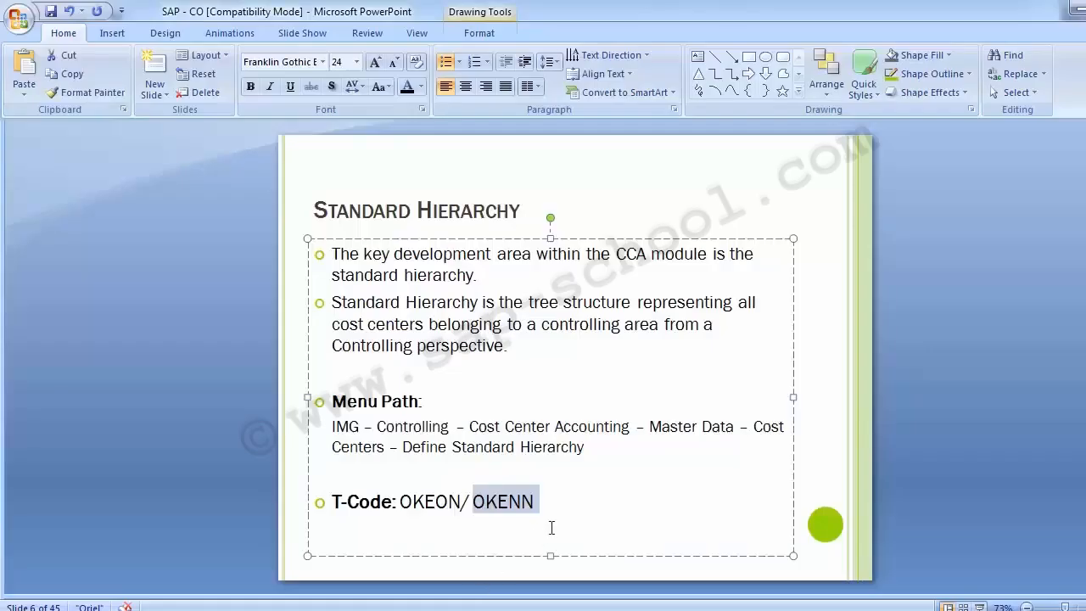
Delete the transaction code OKENN and its slash from the Standard Hierarchy slide, and copy the remaining code OKEON
key(BackSpace)
key(BackSpace)
key(BackSpace)
key(shift+Left)
key(shift+Left)
key(shift+Left)
key(shift+Left)
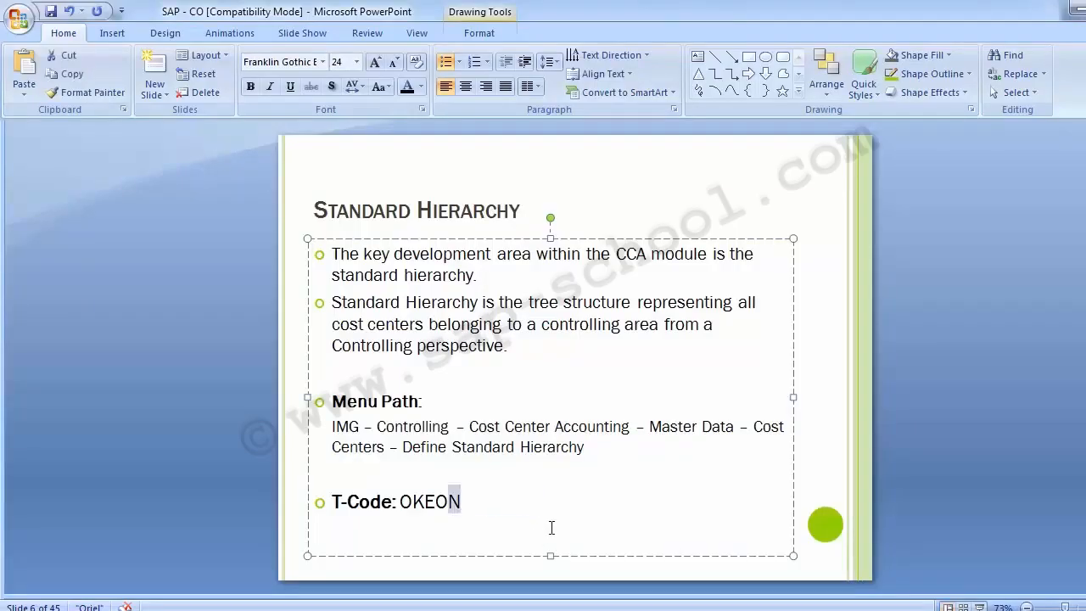
key(shift+Left)
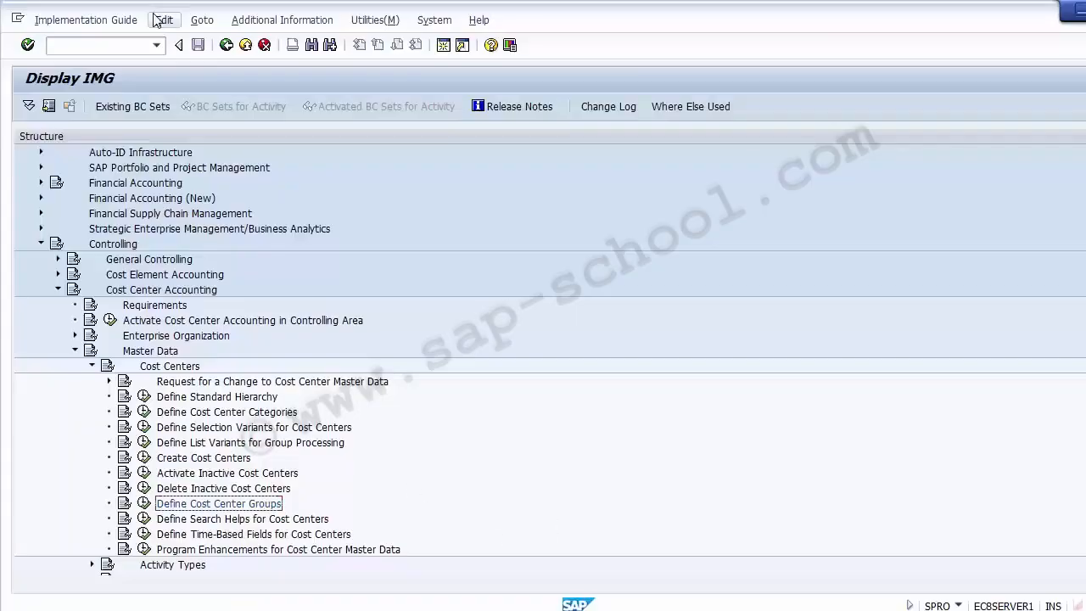
Switch to the SAP Easy Access session and run transaction OKEON
click(121, 40)
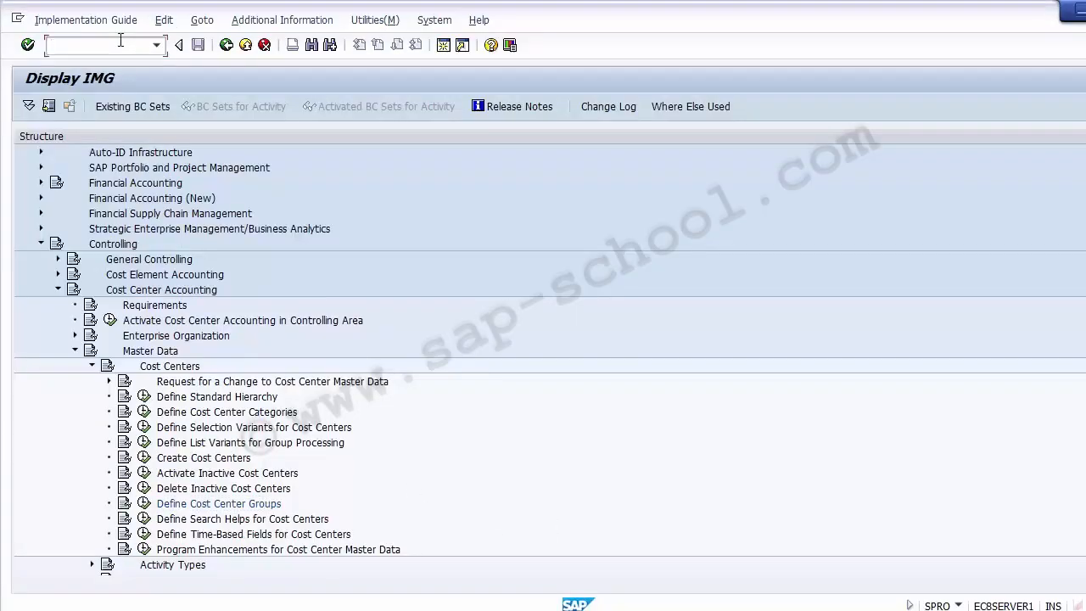
click(444, 609)
click(541, 594)
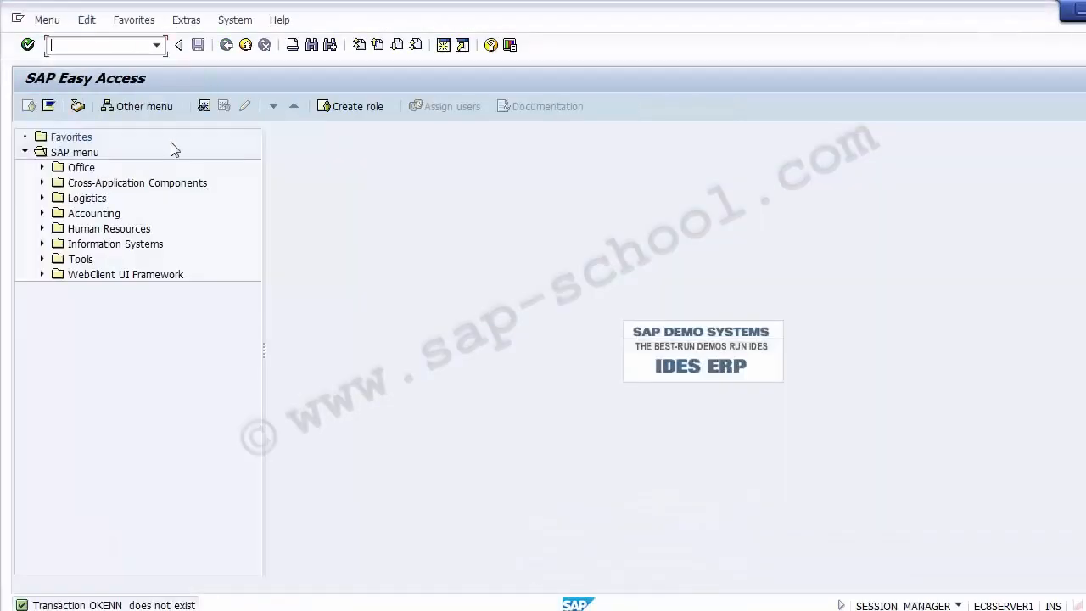
key(ctrl+v)
key(Return)
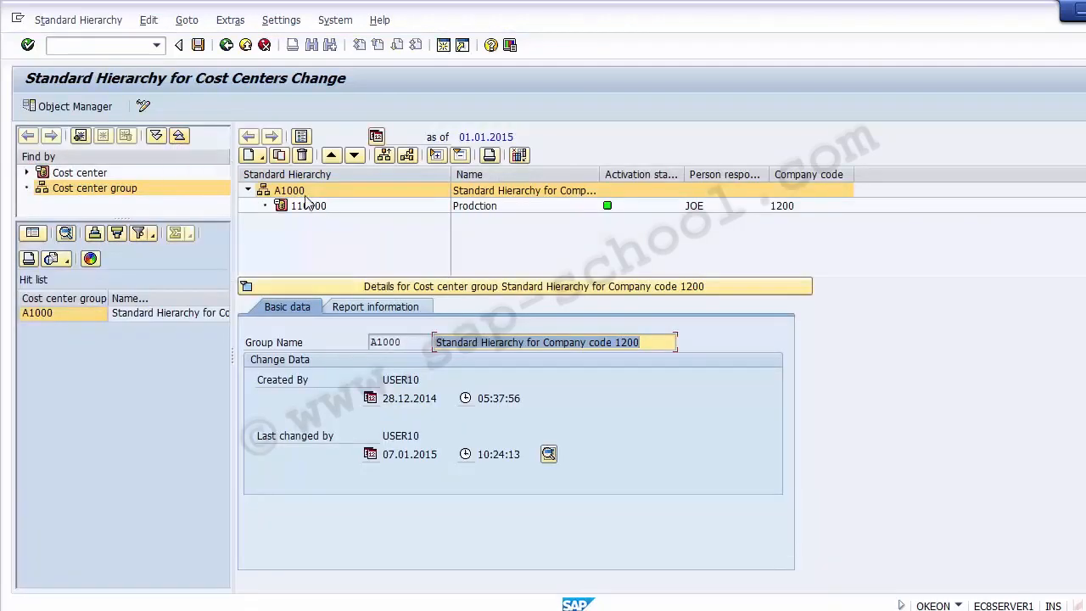
Examine the names of group A1000 and cost center 110000 in the standard hierarchy, and dismiss the cost center group search
click(553, 192)
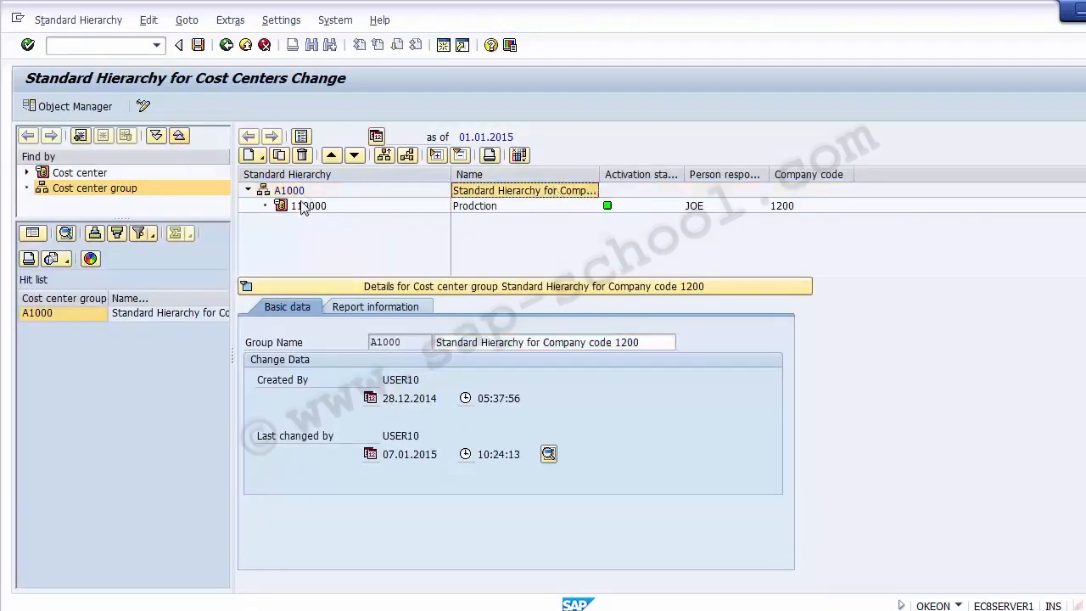
click(482, 212)
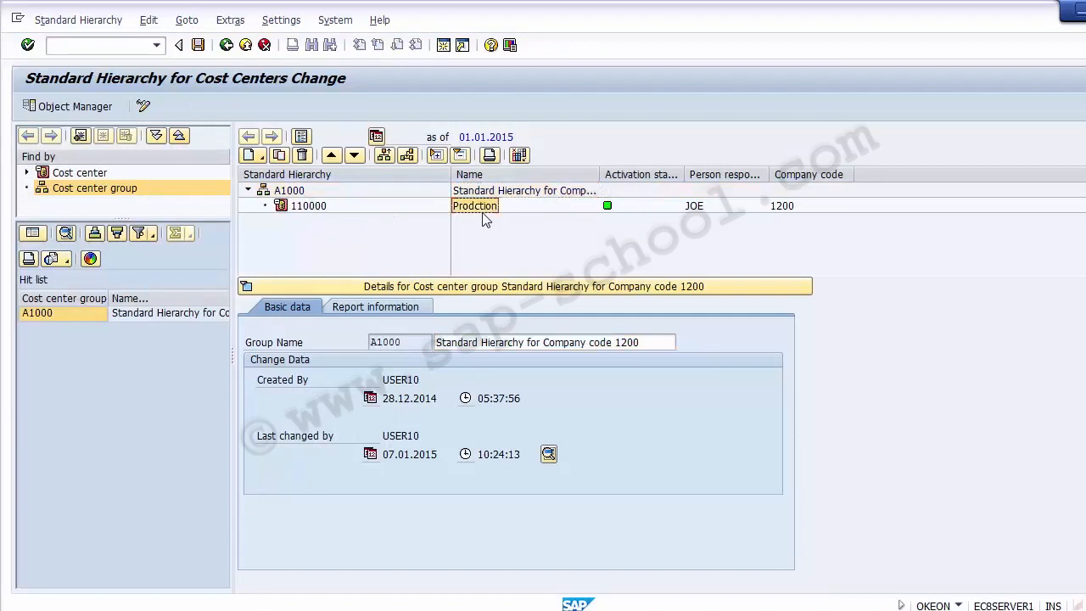
click(311, 210)
double_click(114, 195)
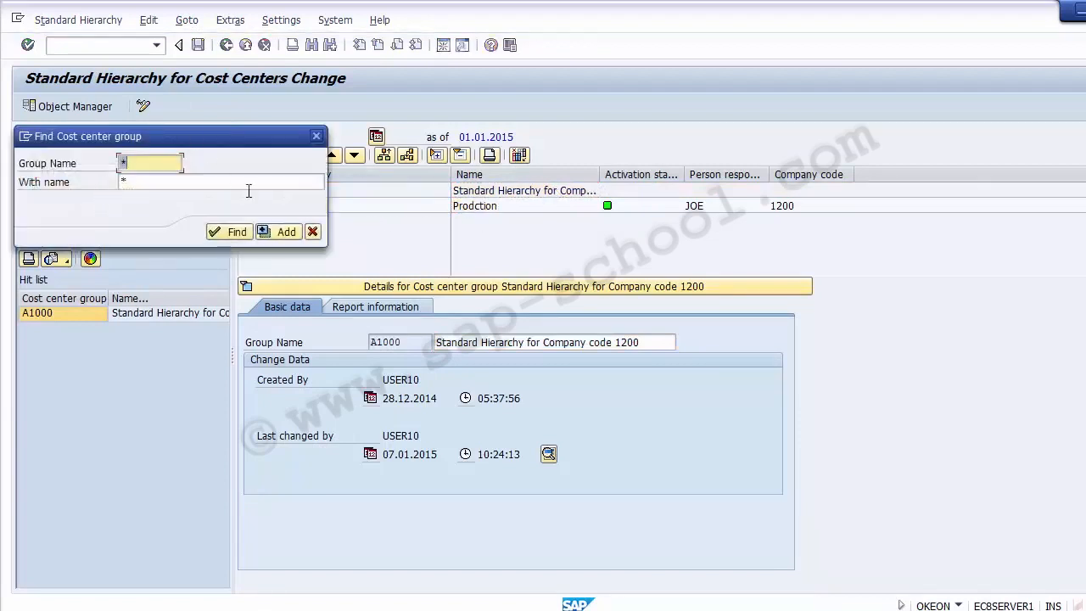
click(312, 231)
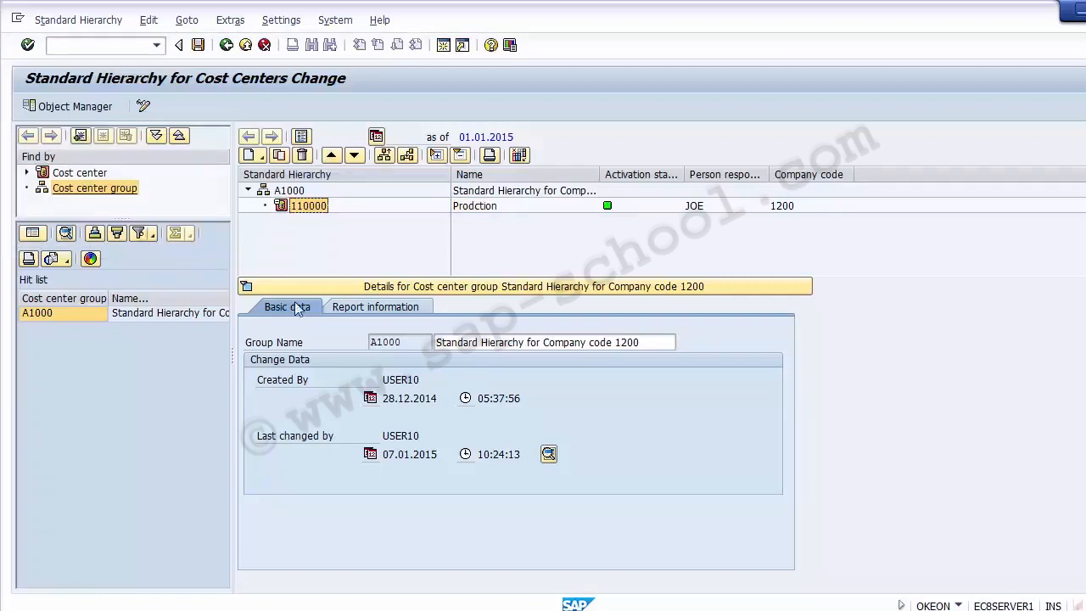
Widen the Person responsible column of the standard hierarchy and examine who is responsible for cost center 110000 under group A1000
click(519, 206)
drag(769, 174, 851, 162)
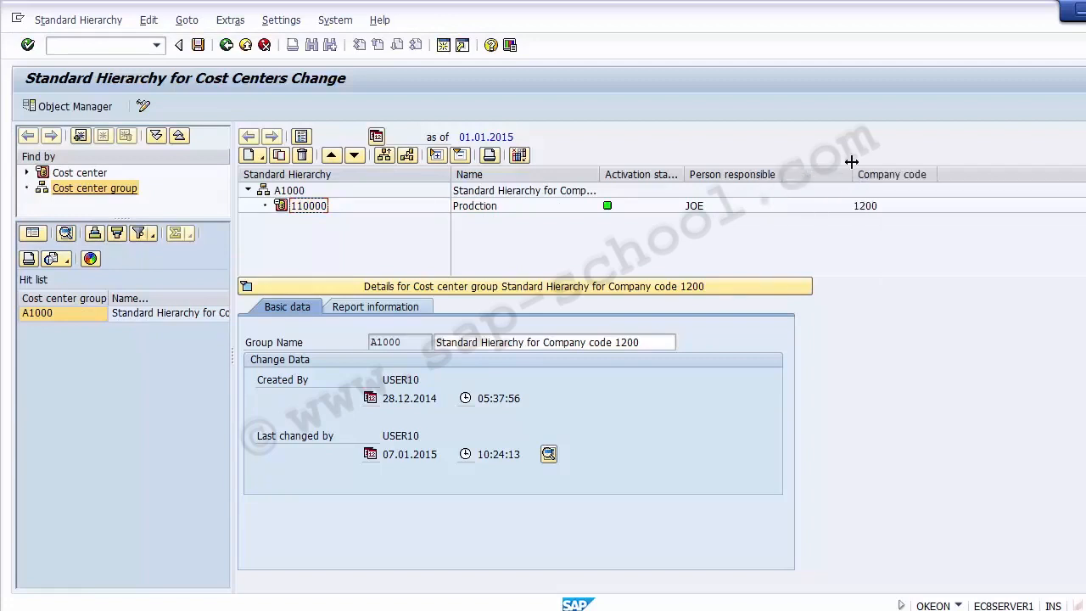
click(701, 207)
click(307, 207)
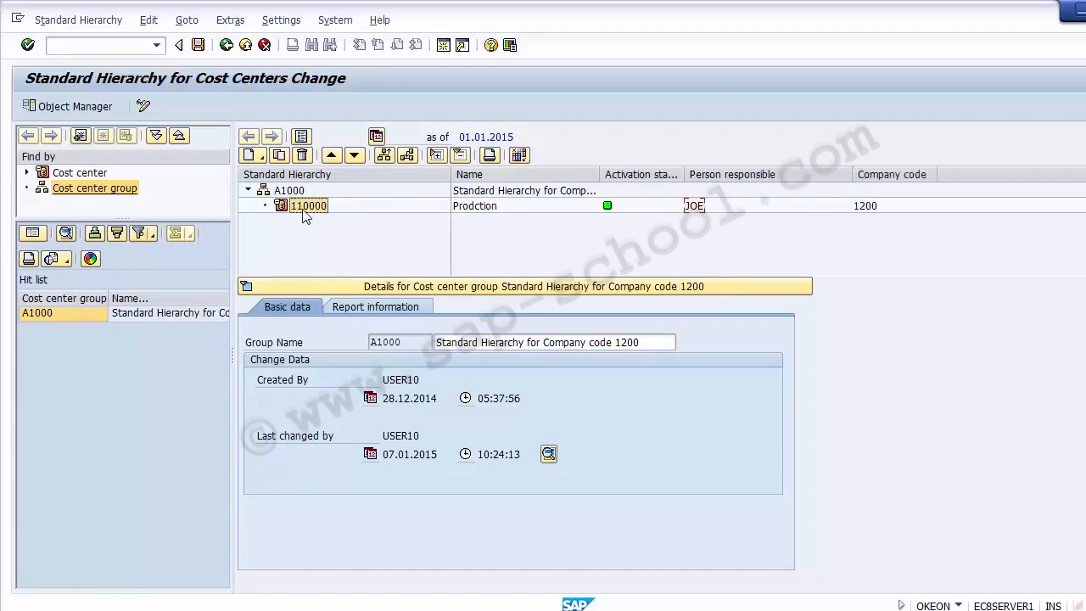
click(248, 191)
click(248, 191)
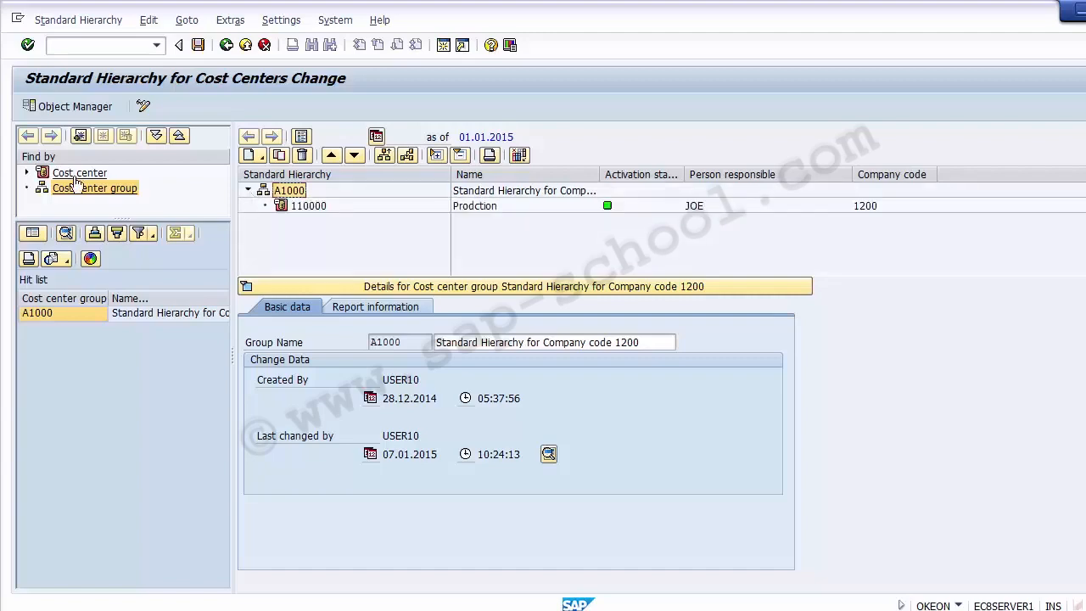